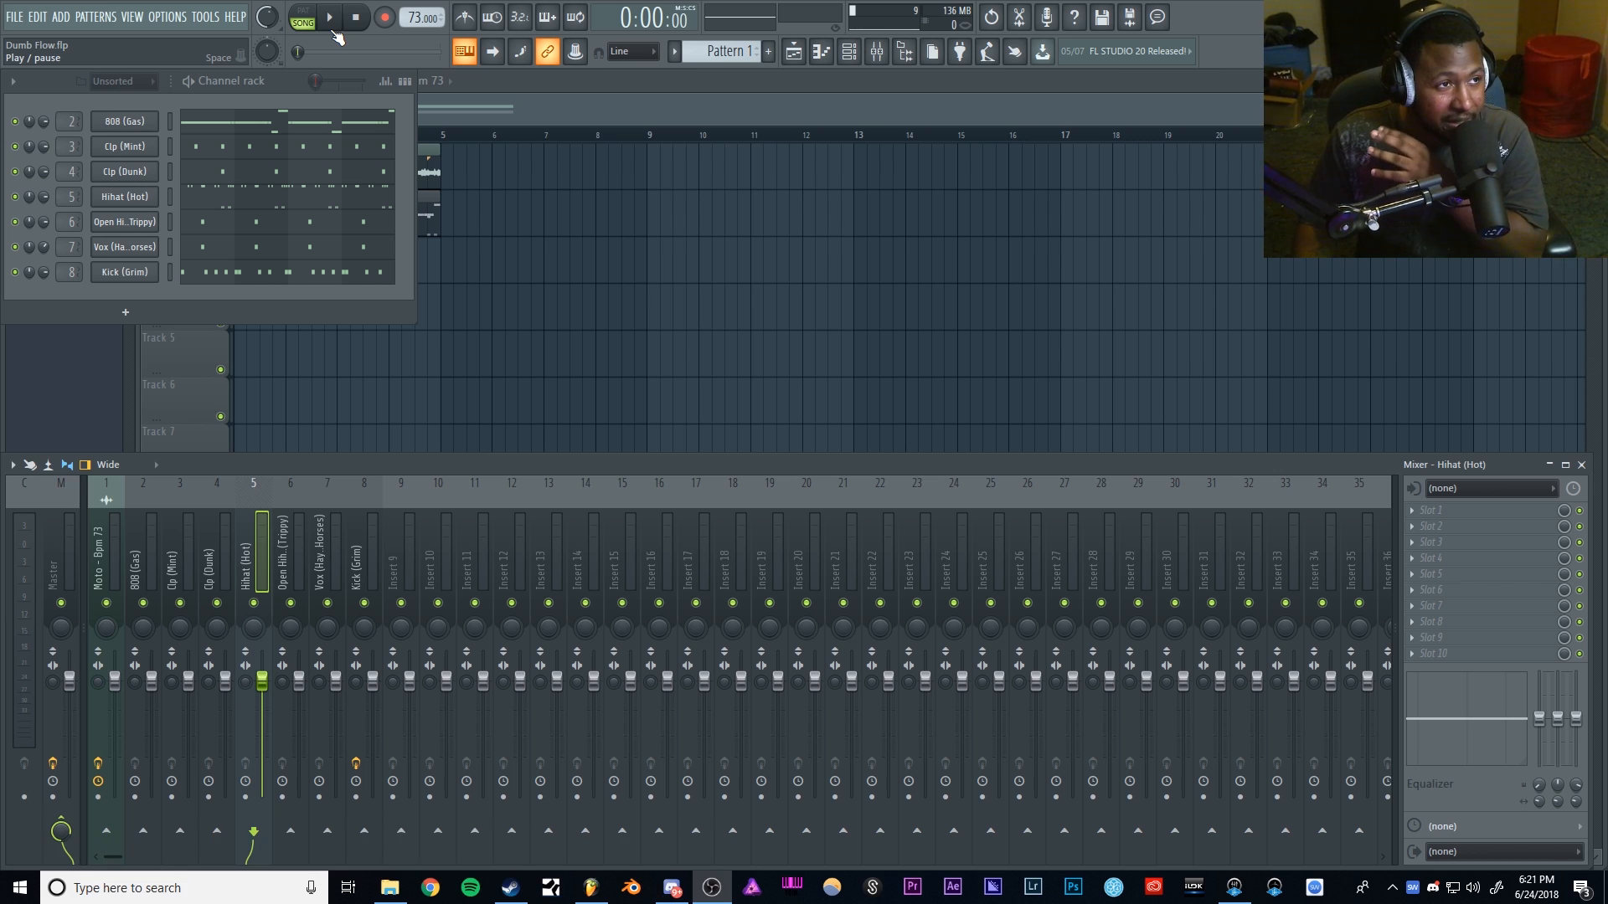
Step: Play the song from the start to hear the existing hi-hat pattern, and stop it
{"action": "left_click", "coordinate": [333, 31]}
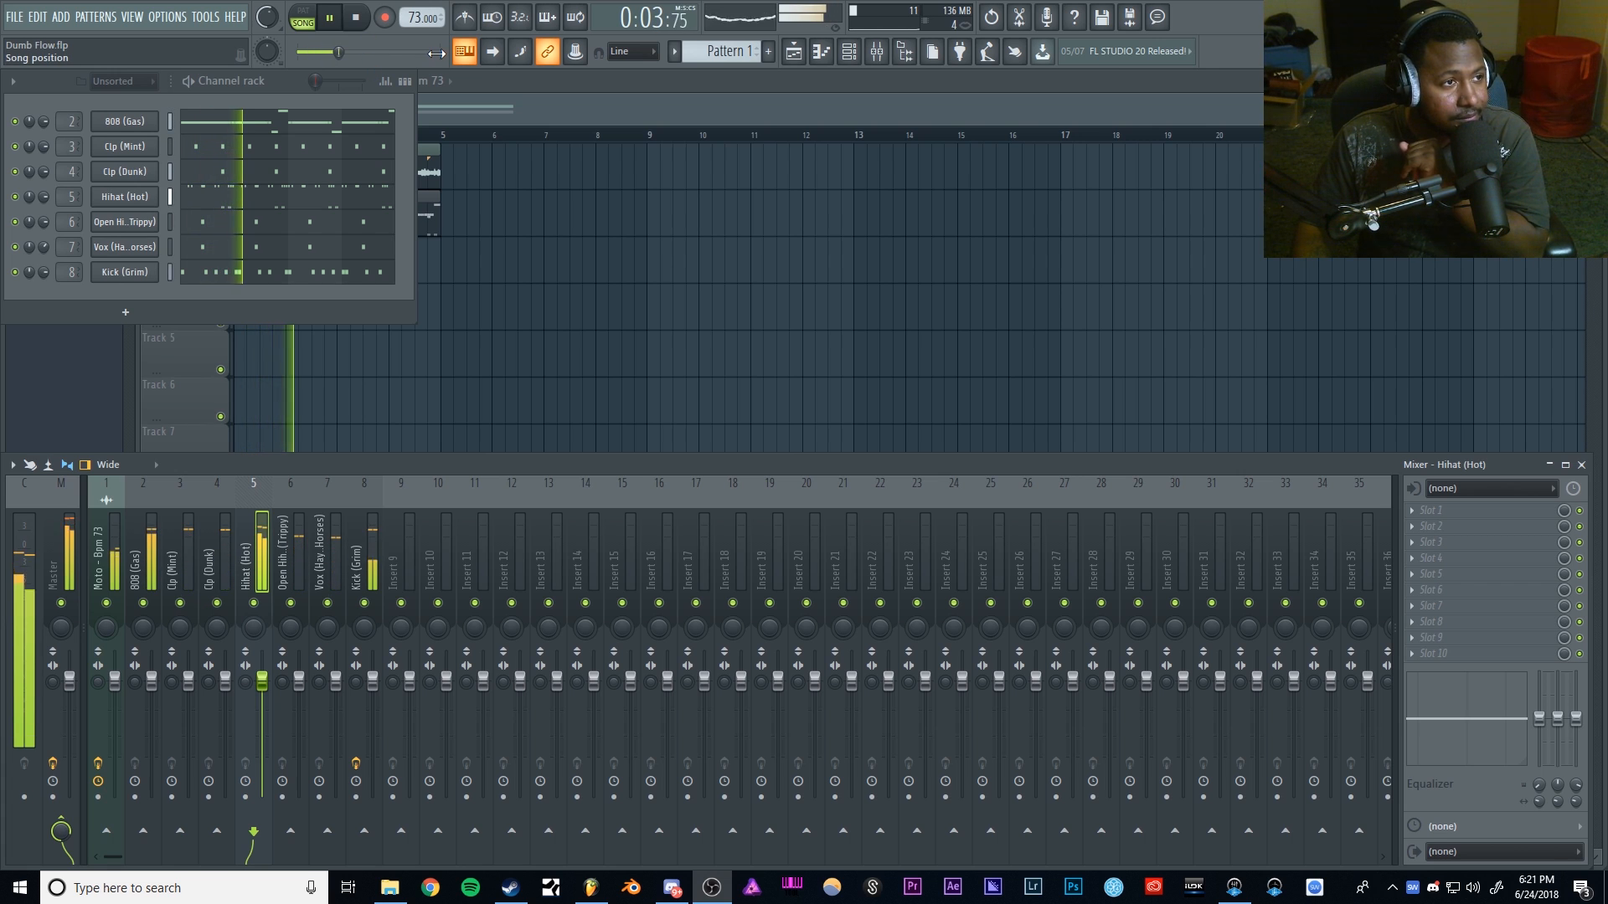
{"action": "left_click", "coordinate": [358, 18]}
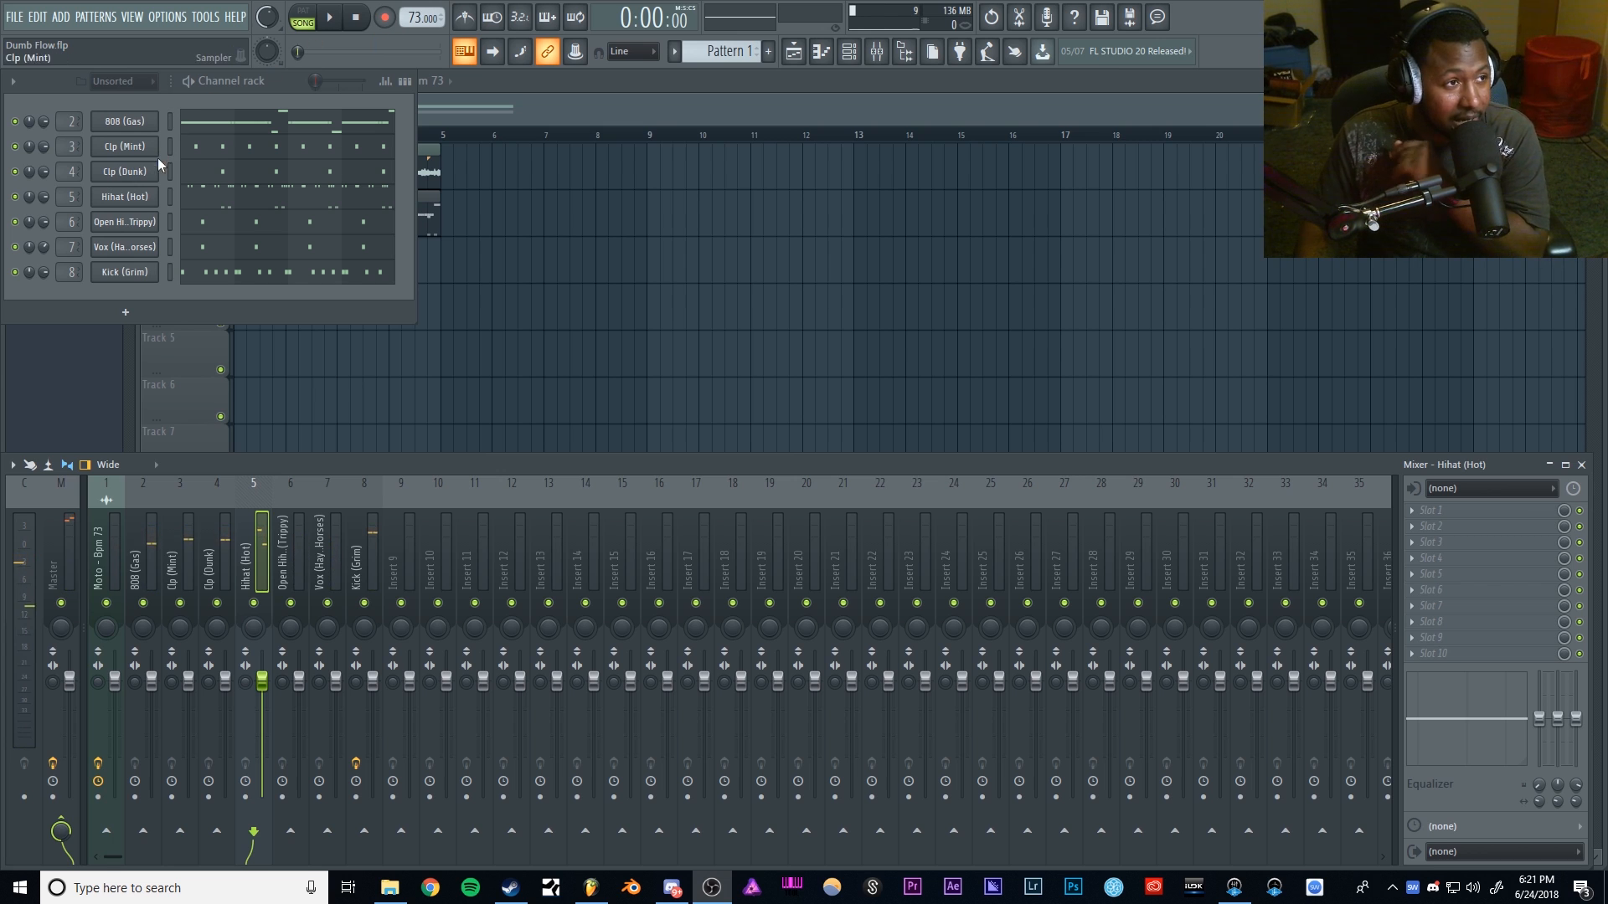
Step: Clone the Hihat (Hot) channel, fill the clone with a note each 2 steps and play it back
{"action": "right_click", "coordinate": [139, 198]}
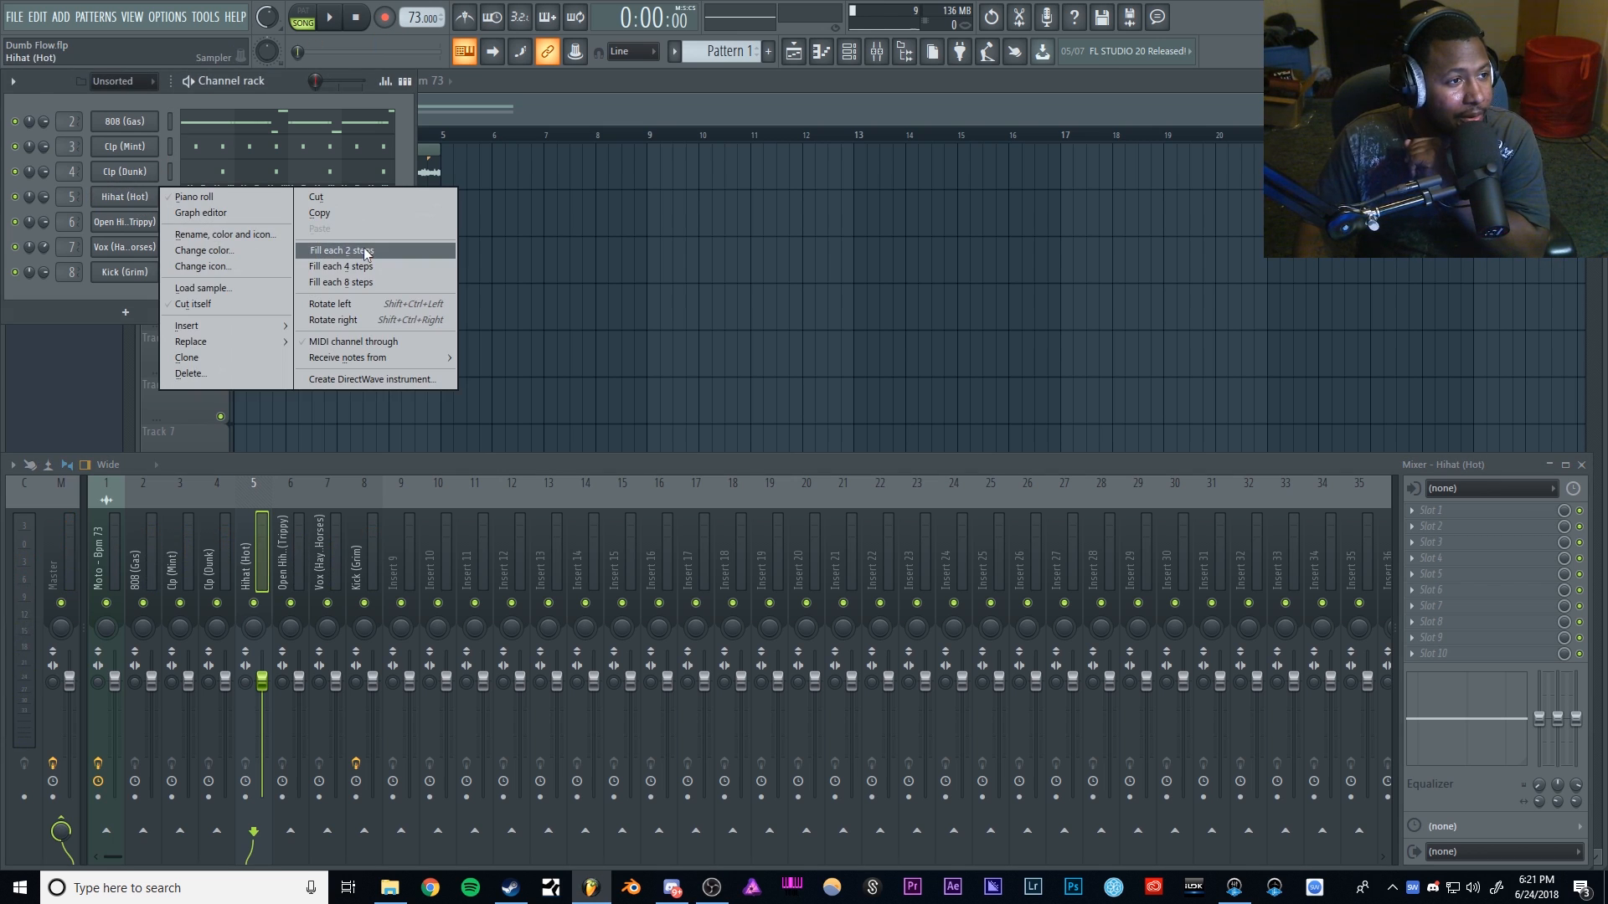
{"action": "left_click", "coordinate": [228, 360]}
{"action": "right_click", "coordinate": [156, 219]}
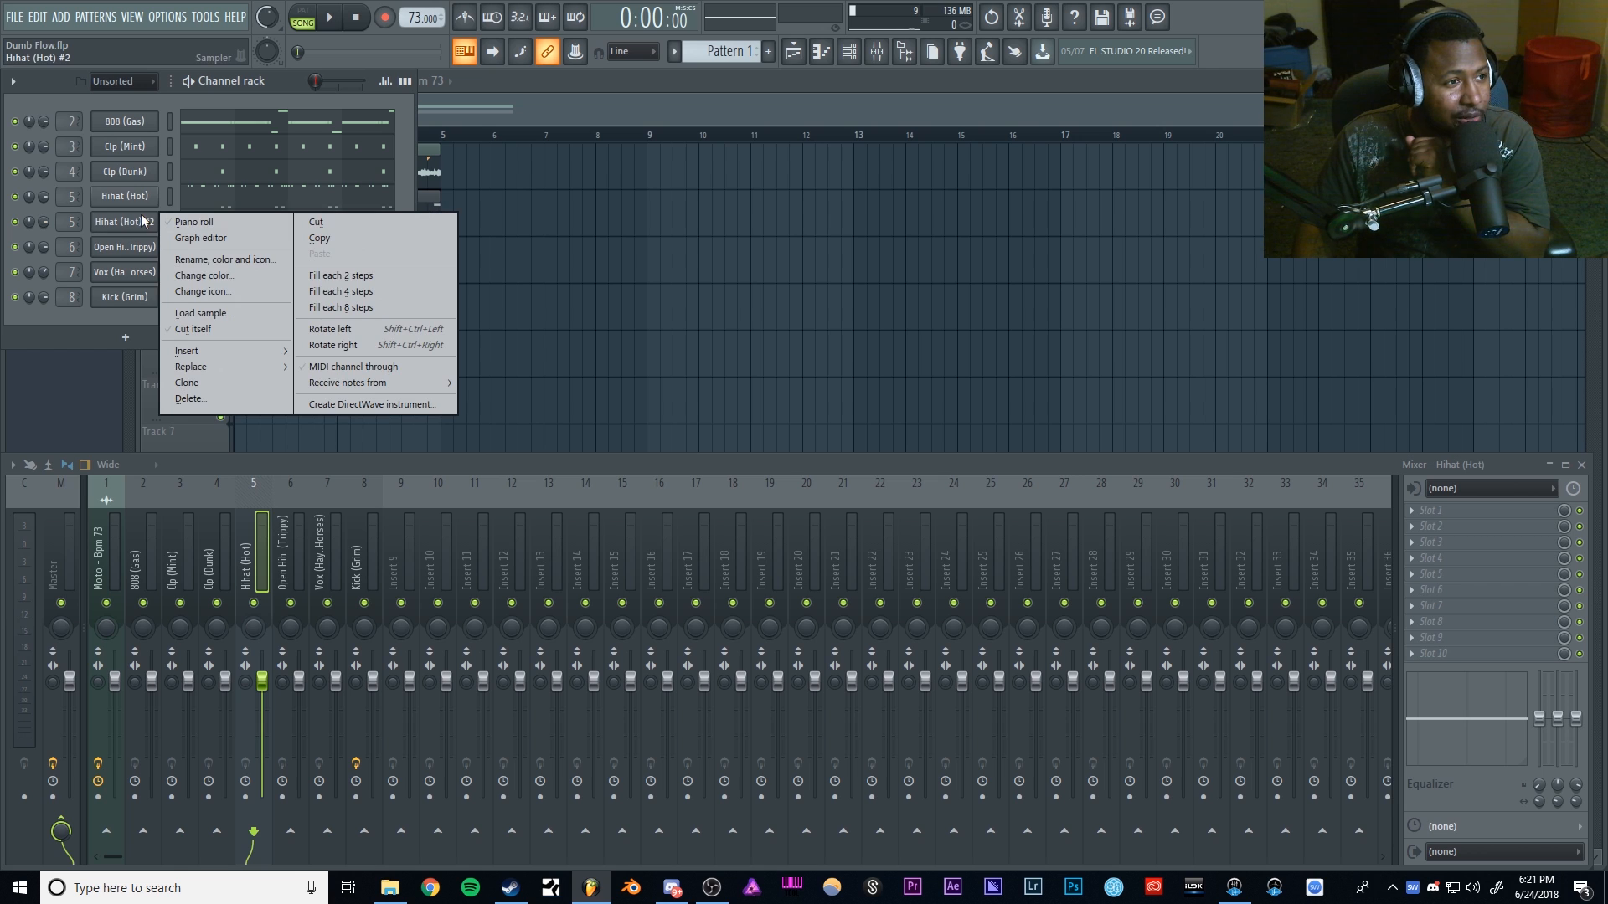
{"action": "left_click", "coordinate": [339, 273]}
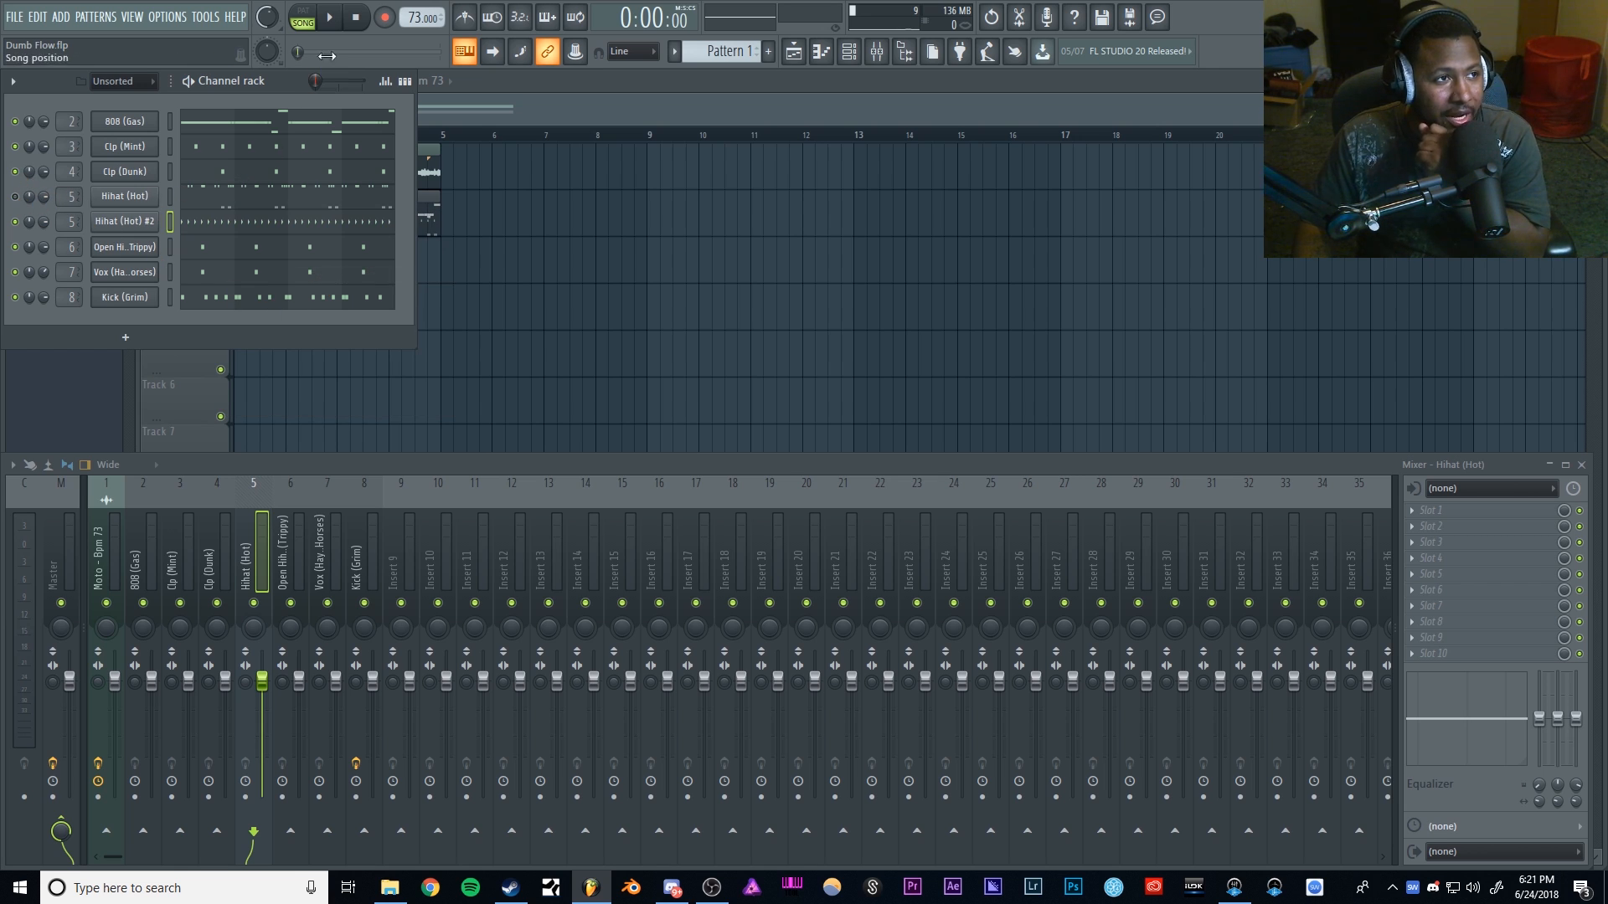
{"action": "key", "text": "space"}
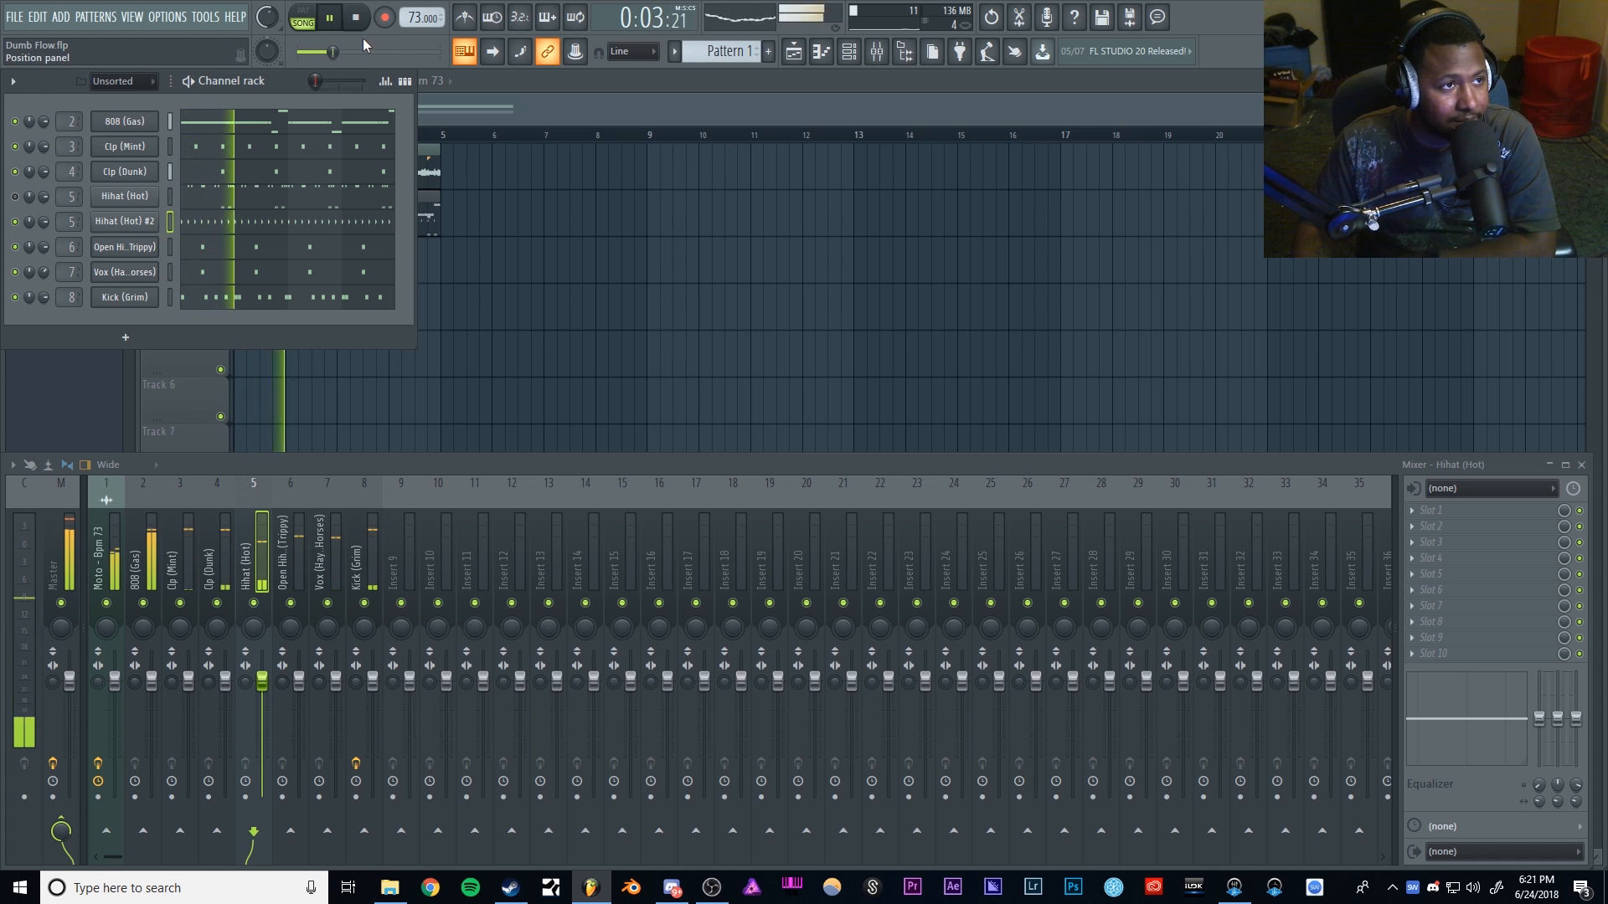
{"action": "key", "text": "space"}
Step: Try the 8-step fill on the cloned hi-hat, return it to each 2 steps and play it back
{"action": "right_click", "coordinate": [146, 224]}
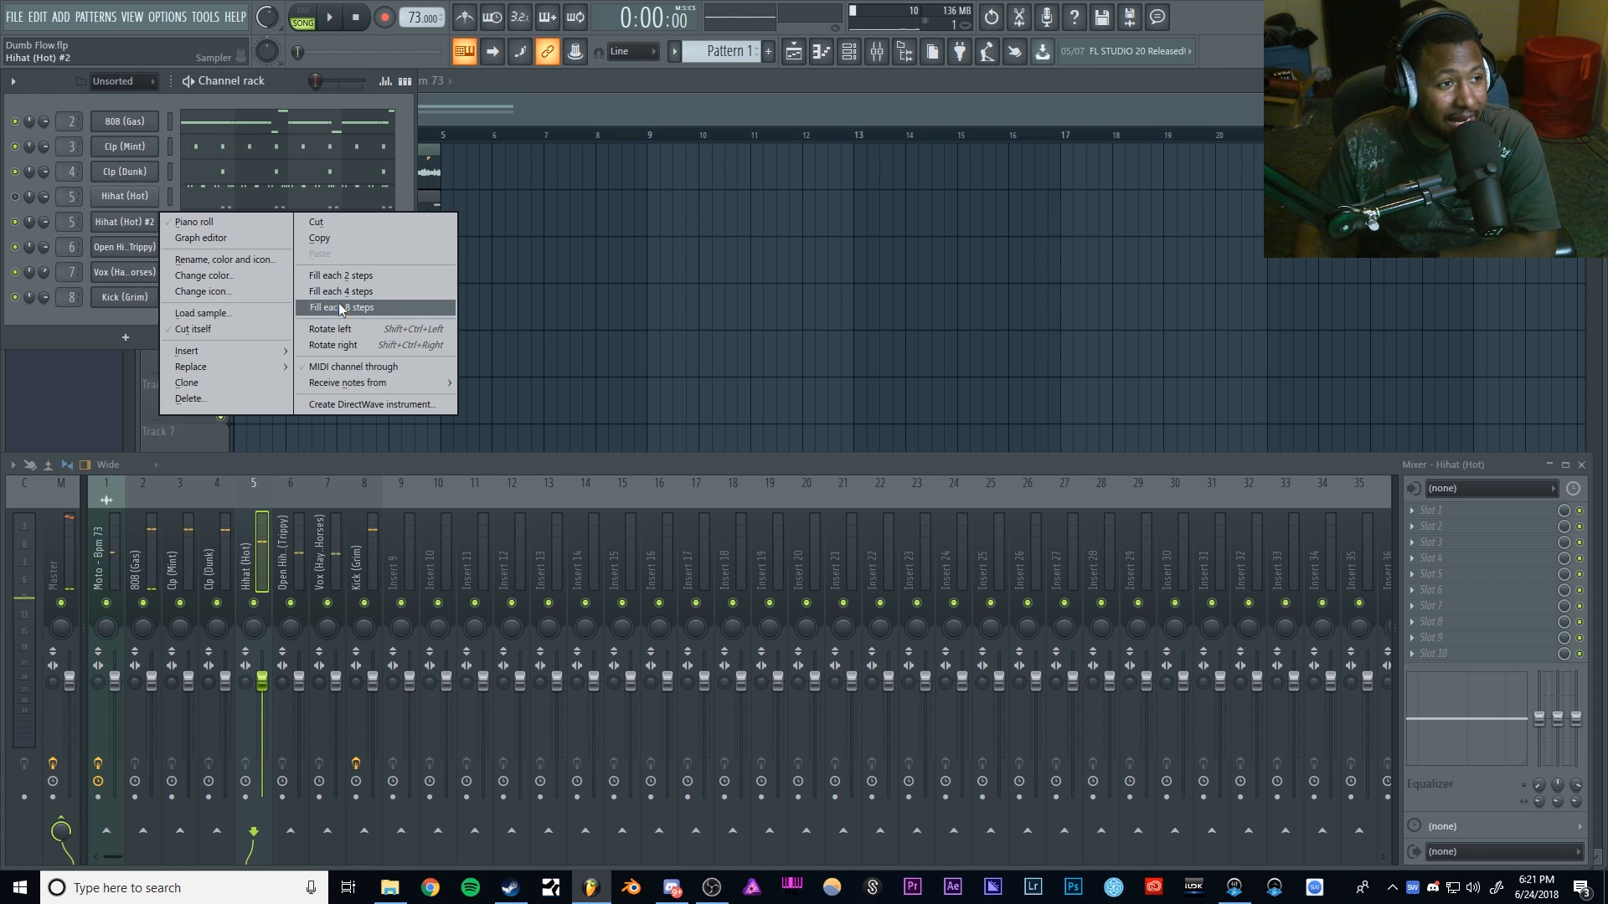
{"action": "left_click", "coordinate": [341, 307]}
{"action": "right_click", "coordinate": [127, 235]}
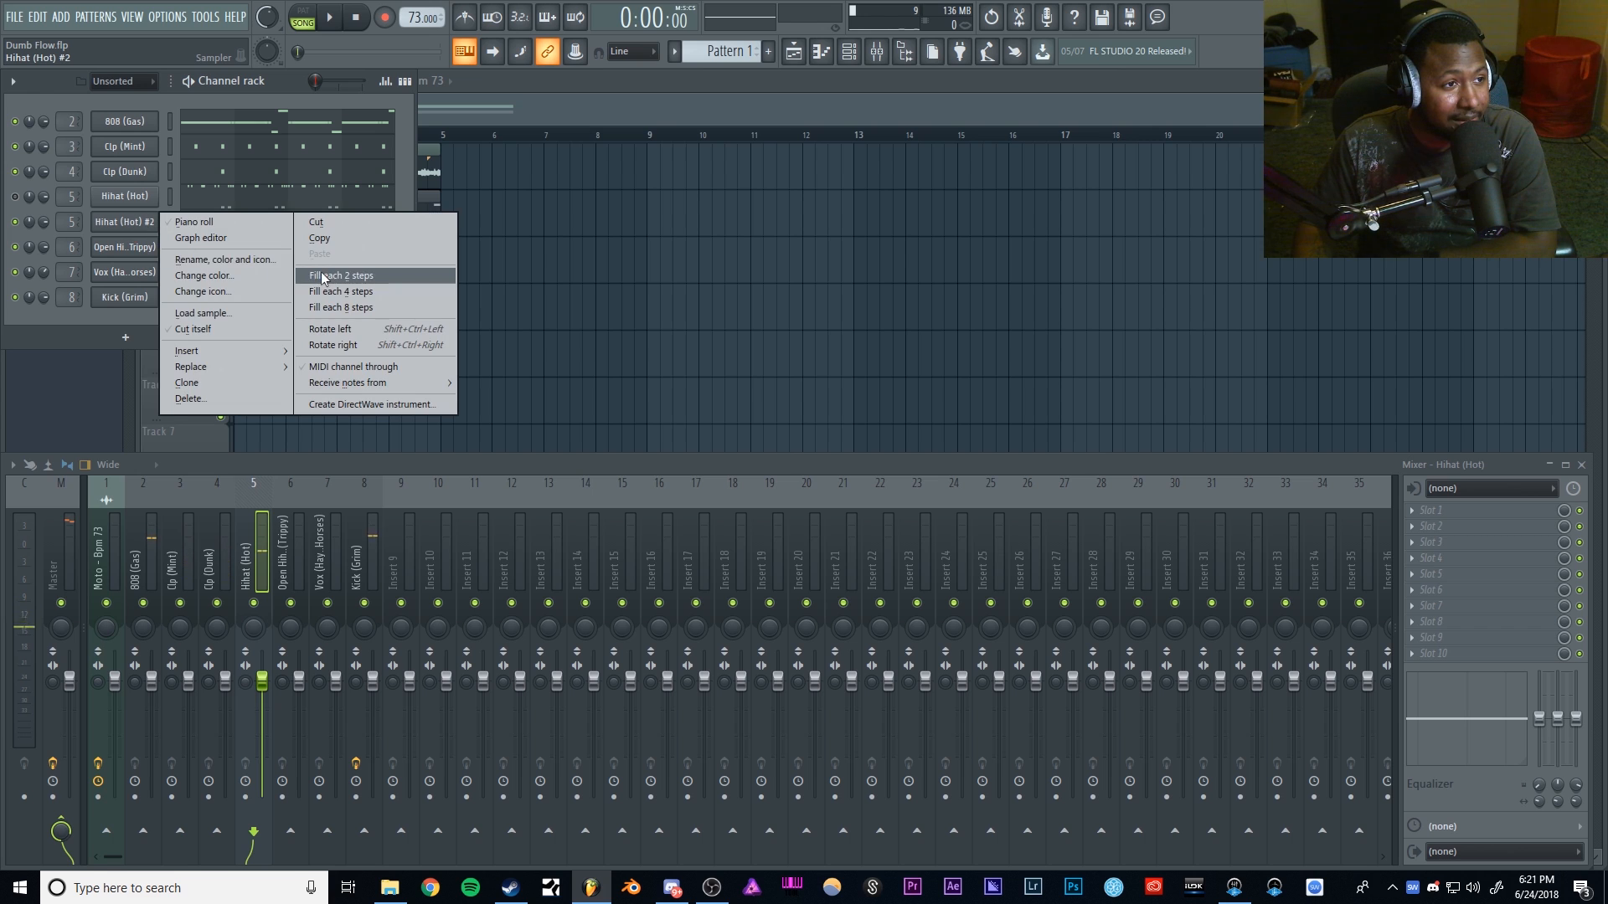
{"action": "left_click", "coordinate": [330, 274]}
{"action": "key", "text": "space"}
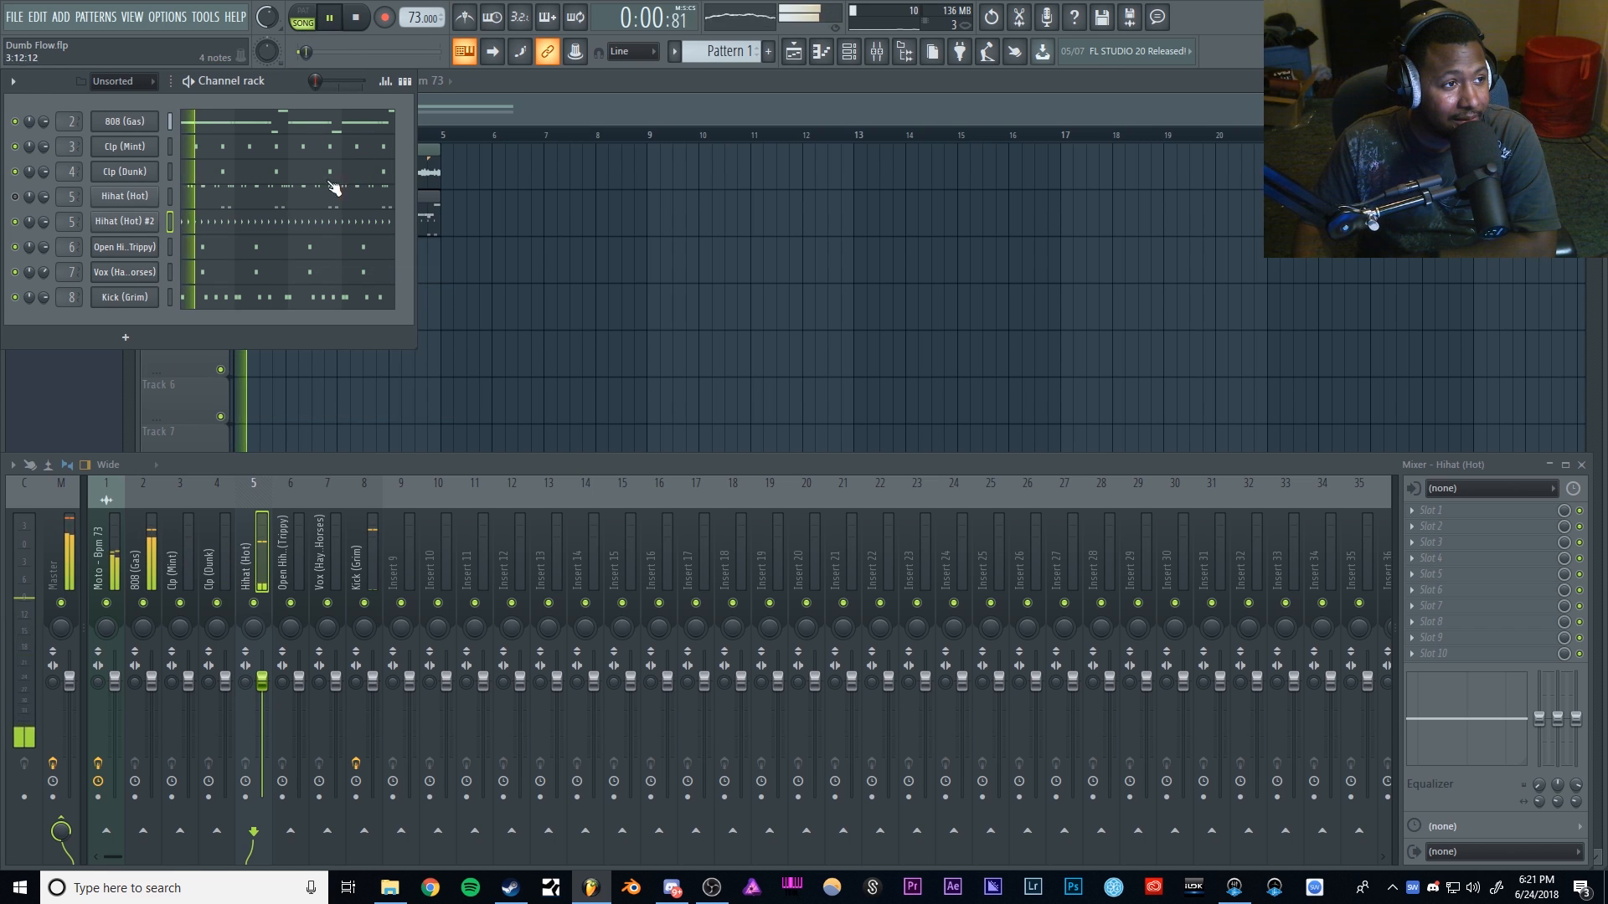
{"action": "key", "text": "space"}
Step: Open the cloned hi-hat in the piano roll, duplicate its notes one step further along and play the result
{"action": "left_click", "coordinate": [355, 224]}
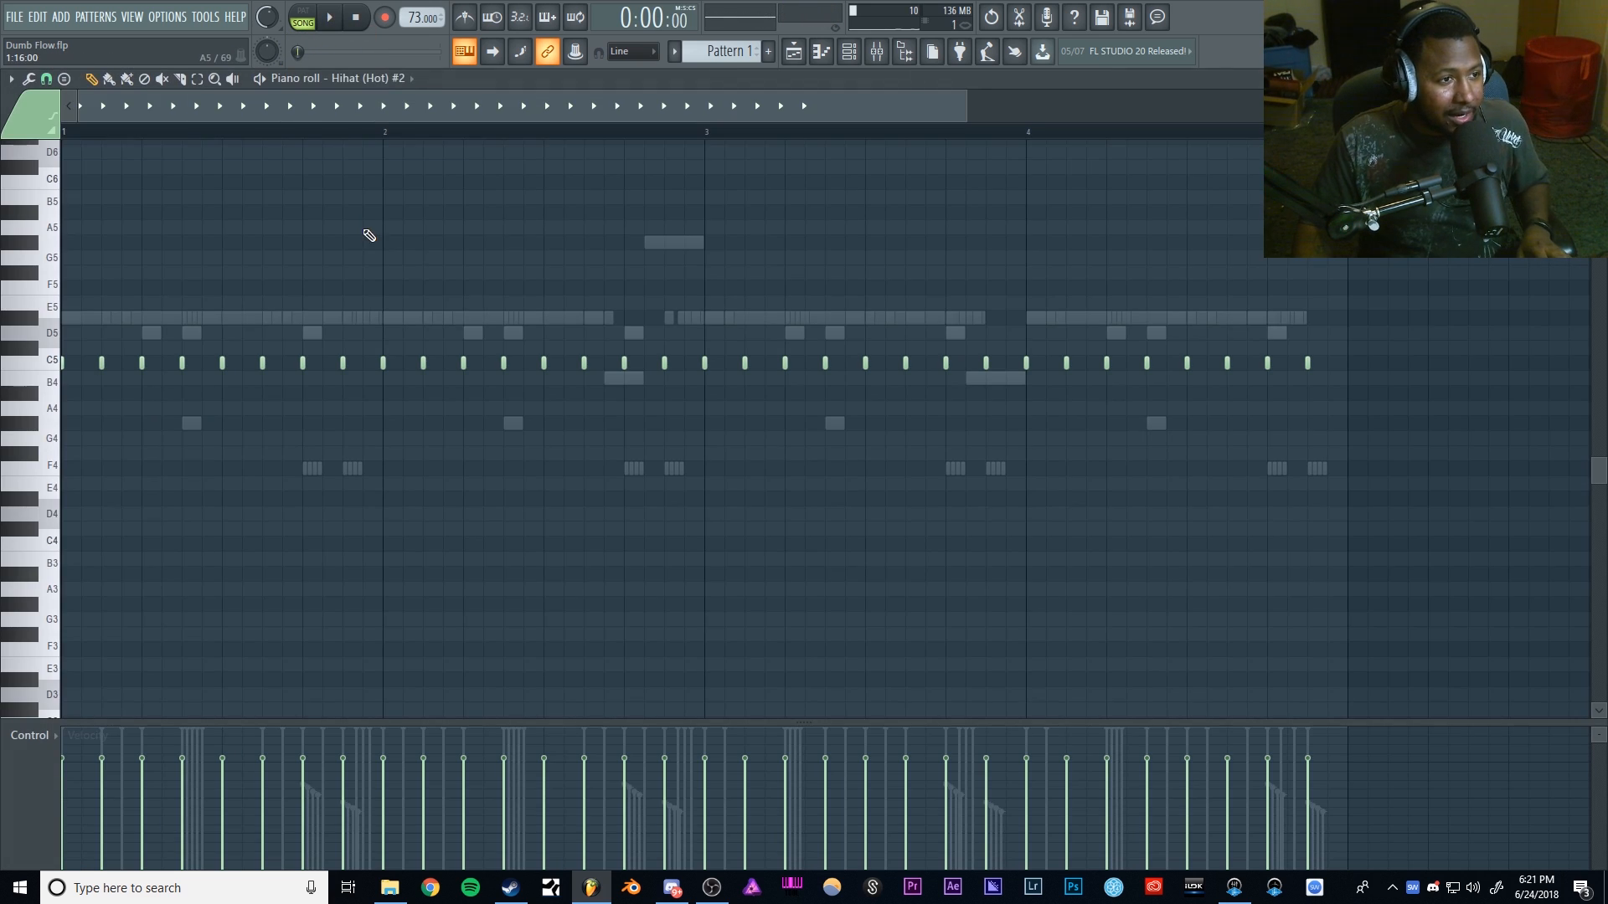
{"action": "key", "text": "ctrl+v"}
{"action": "key", "text": "shift+Right"}
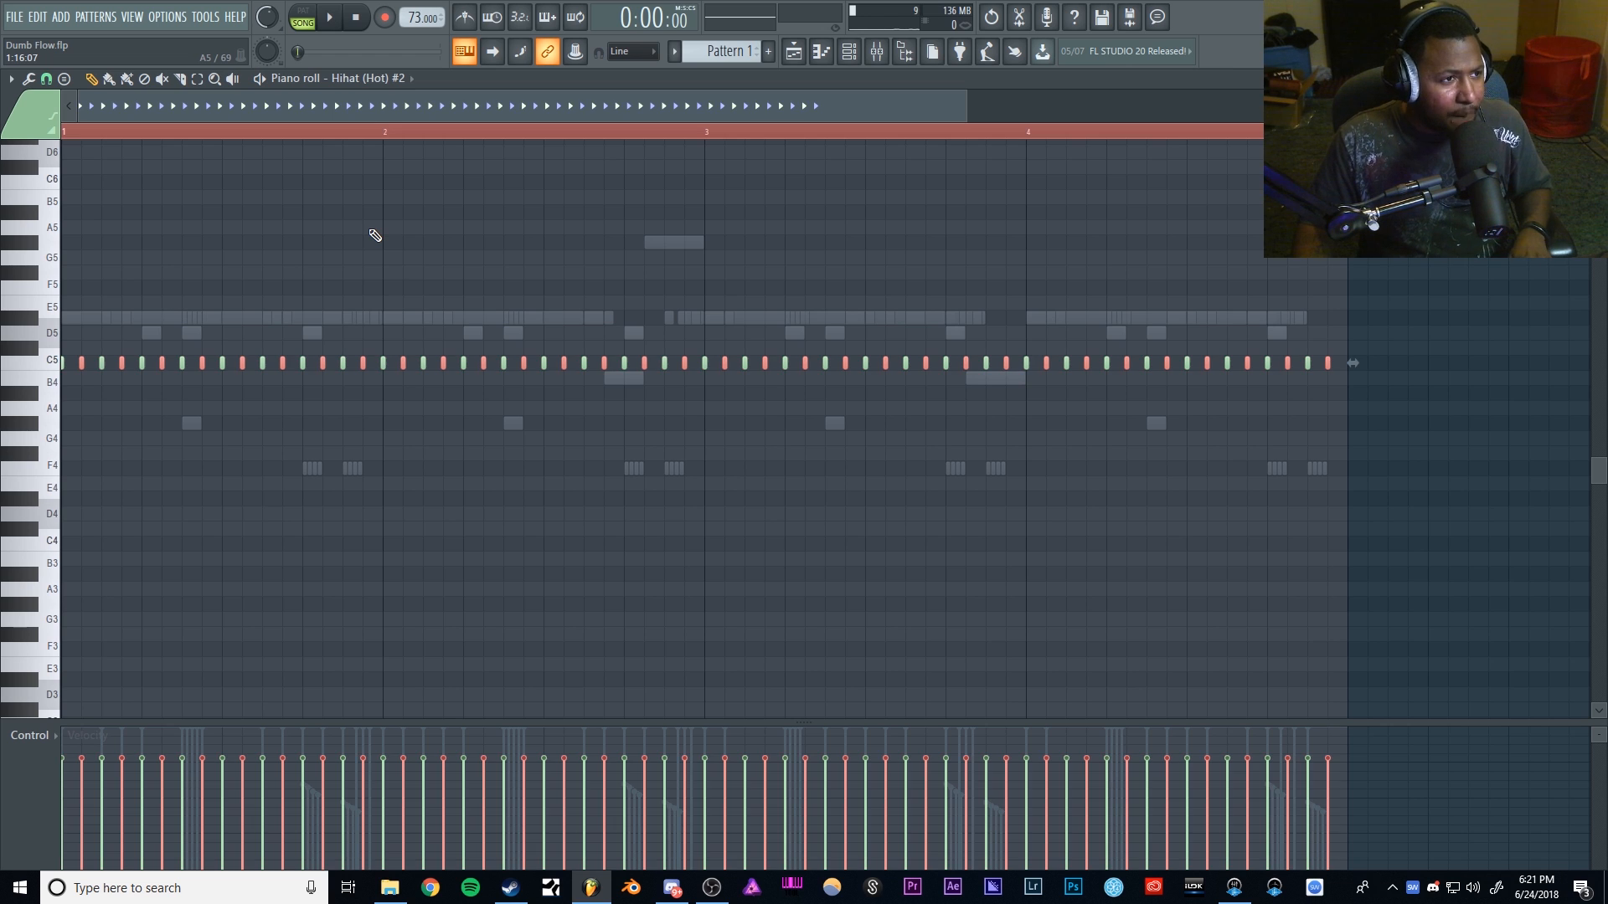
{"action": "key", "text": "space"}
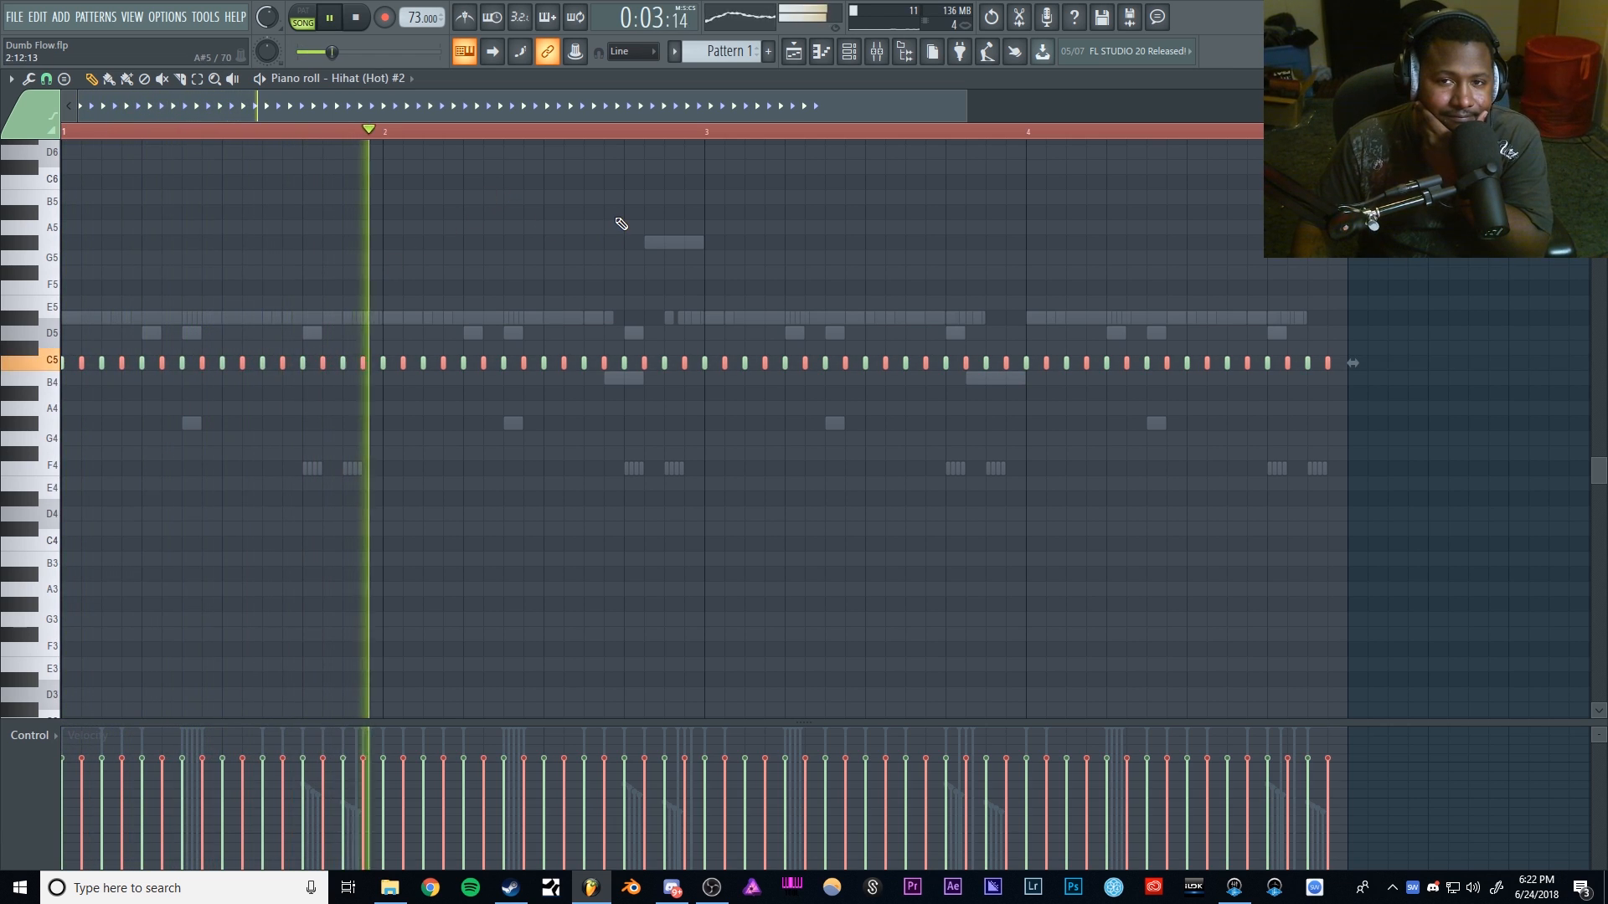
{"action": "left_click", "coordinate": [366, 21]}
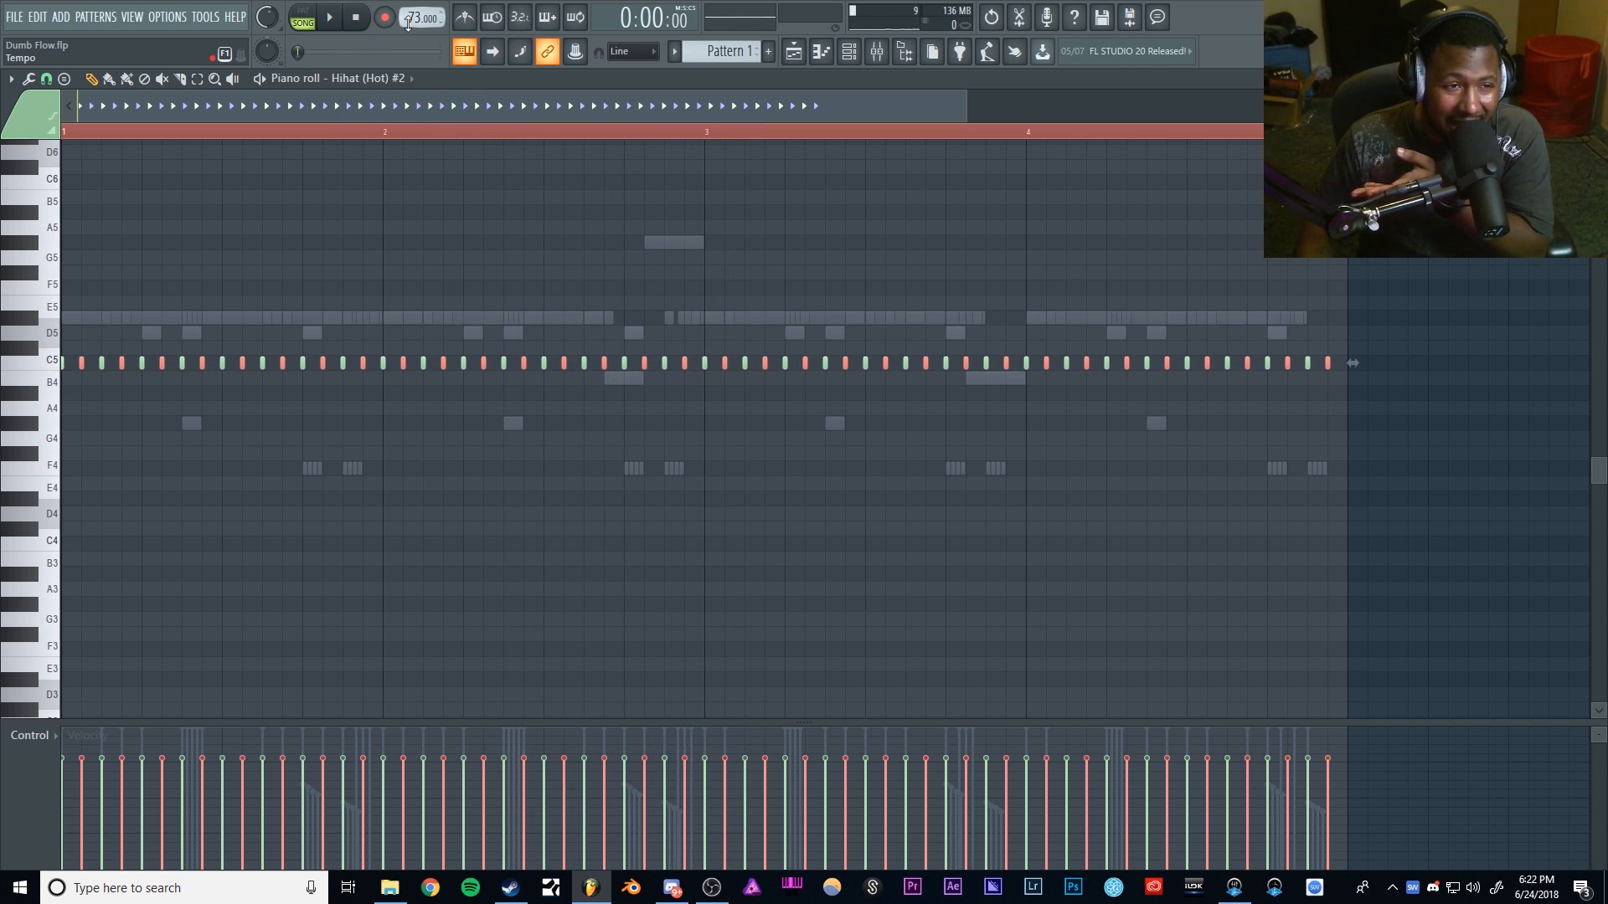
Step: Restore the selection of the duplicated in-between hi-hat notes and delete them
{"action": "left_click", "coordinate": [578, 178]}
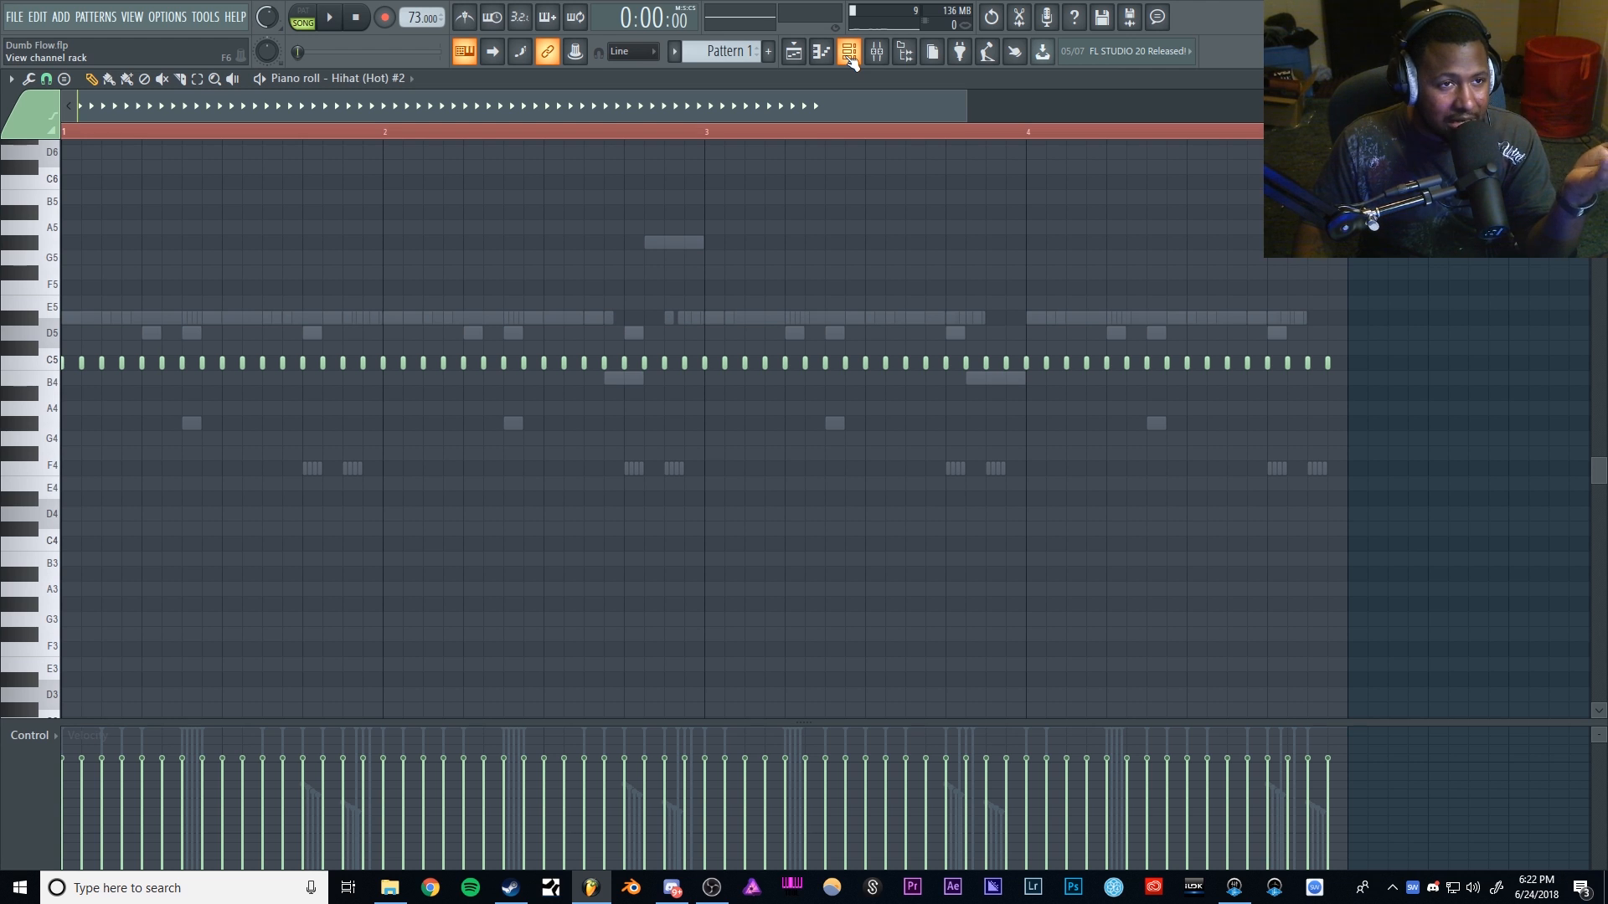
{"action": "left_click", "coordinate": [43, 17]}
{"action": "left_click", "coordinate": [52, 43]}
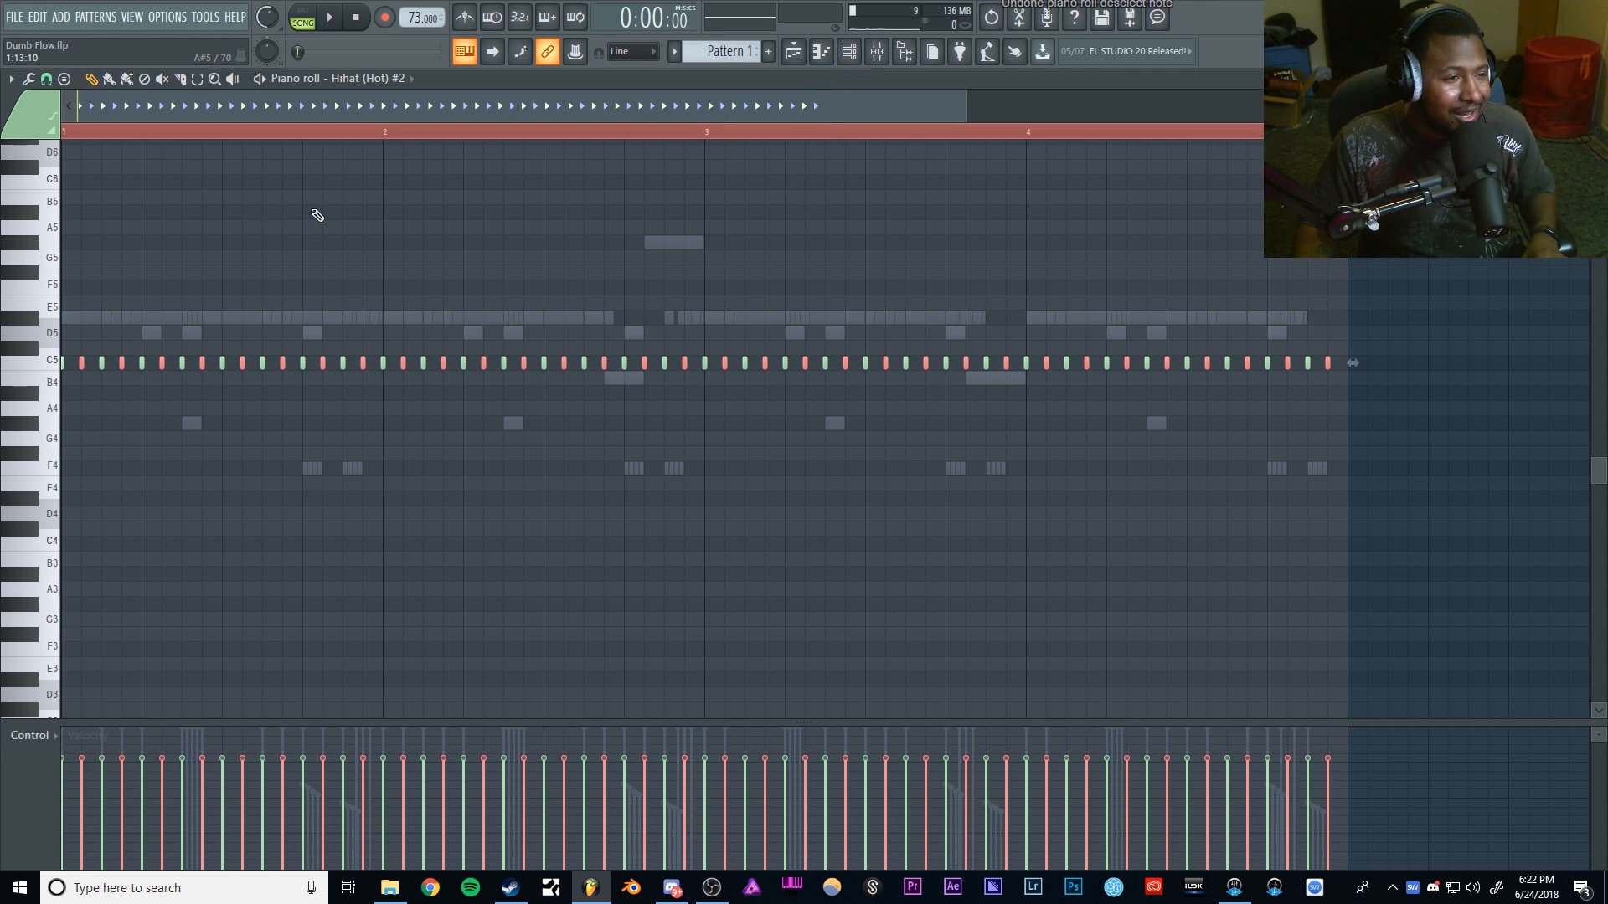
{"action": "key", "text": "Delete"}
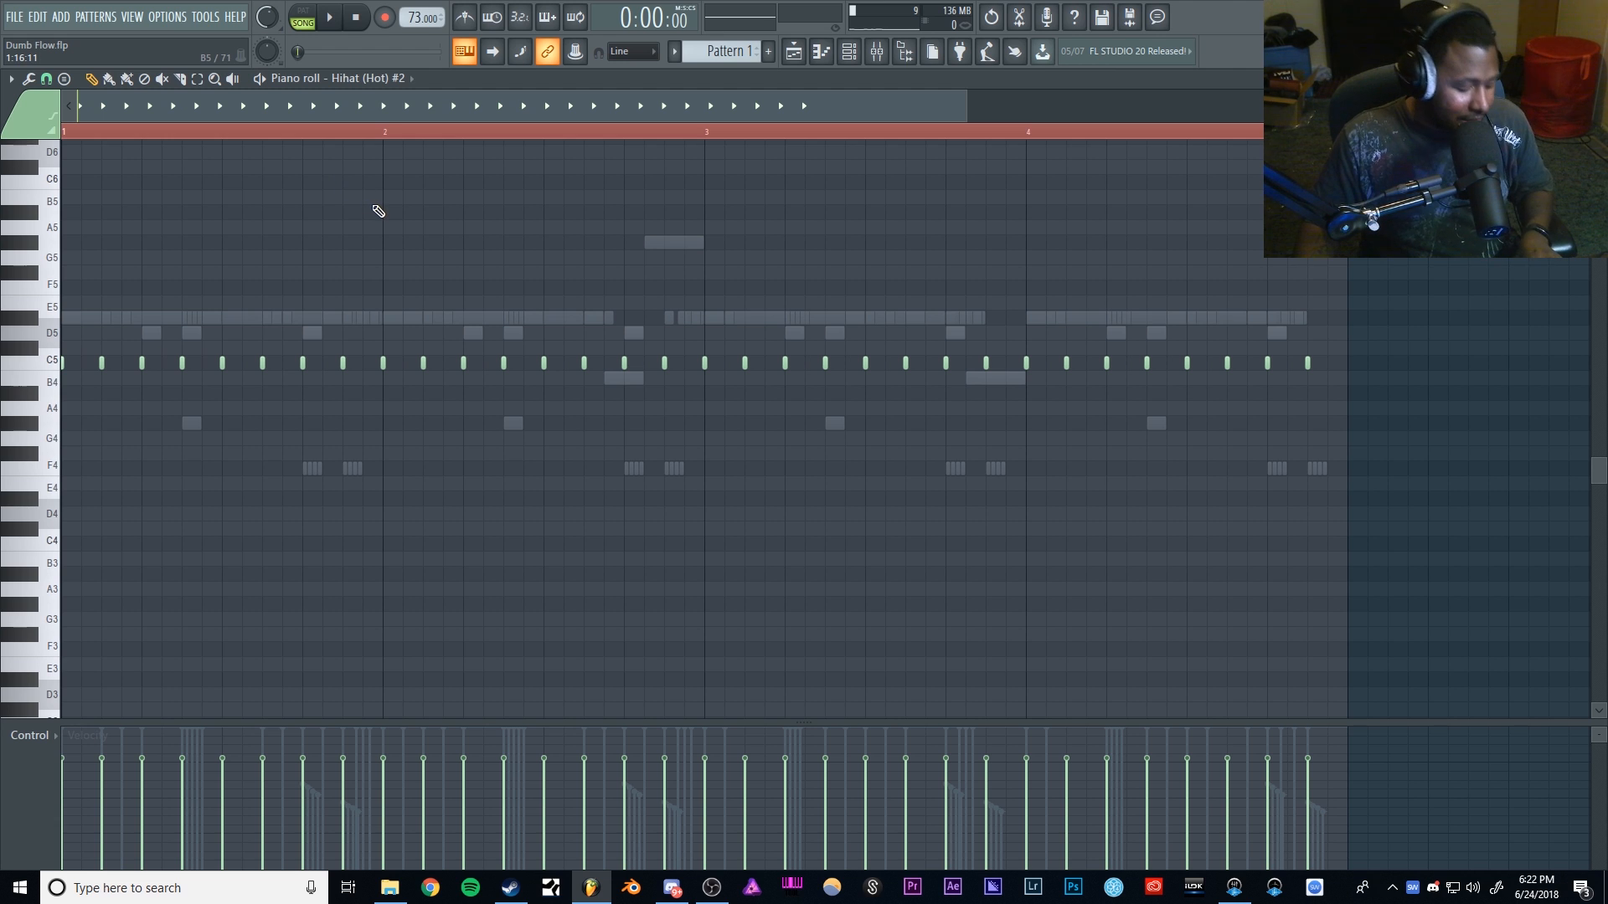
Step: Lengthen the hi-hat notes to one full step each and play the pattern
{"action": "key", "text": "ctrl+q"}
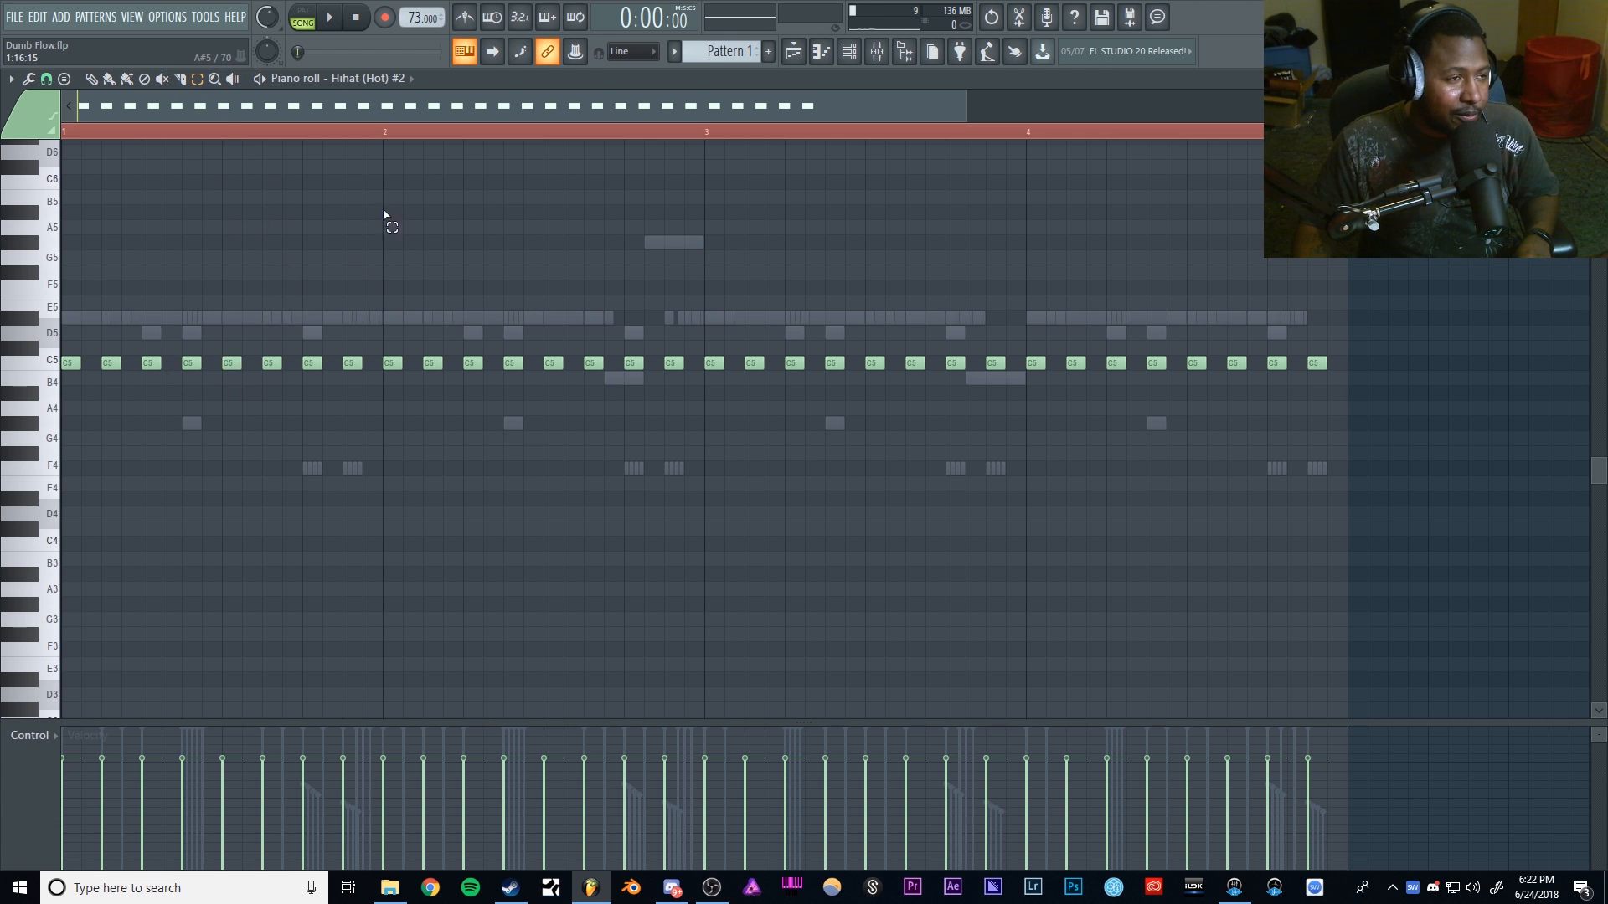
{"action": "key", "text": "space"}
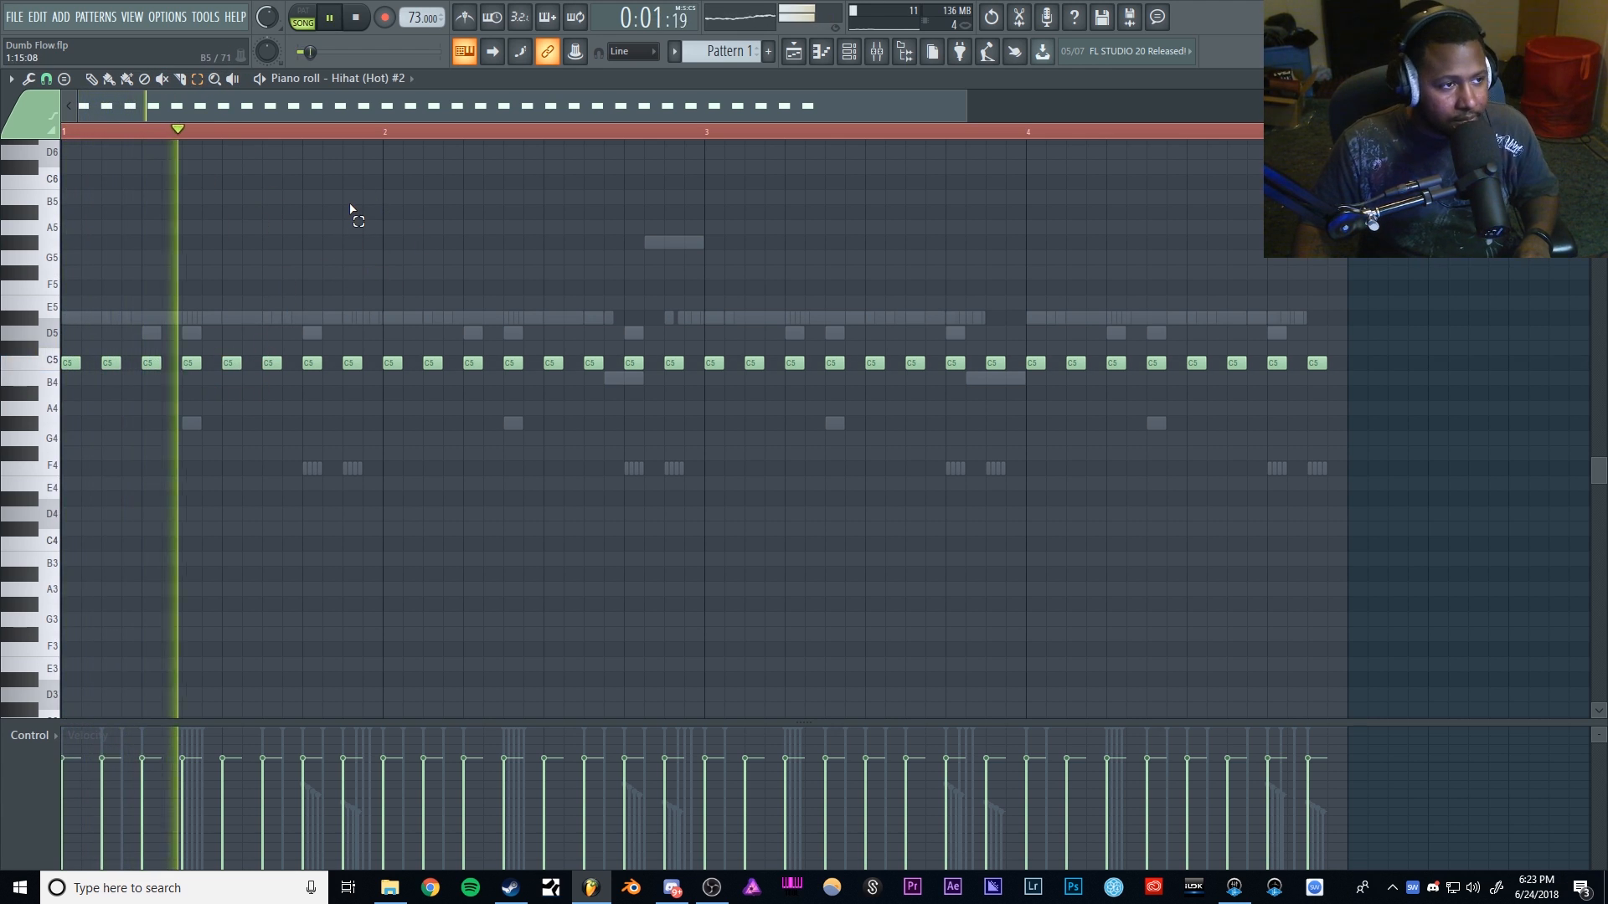
{"action": "key", "text": "space"}
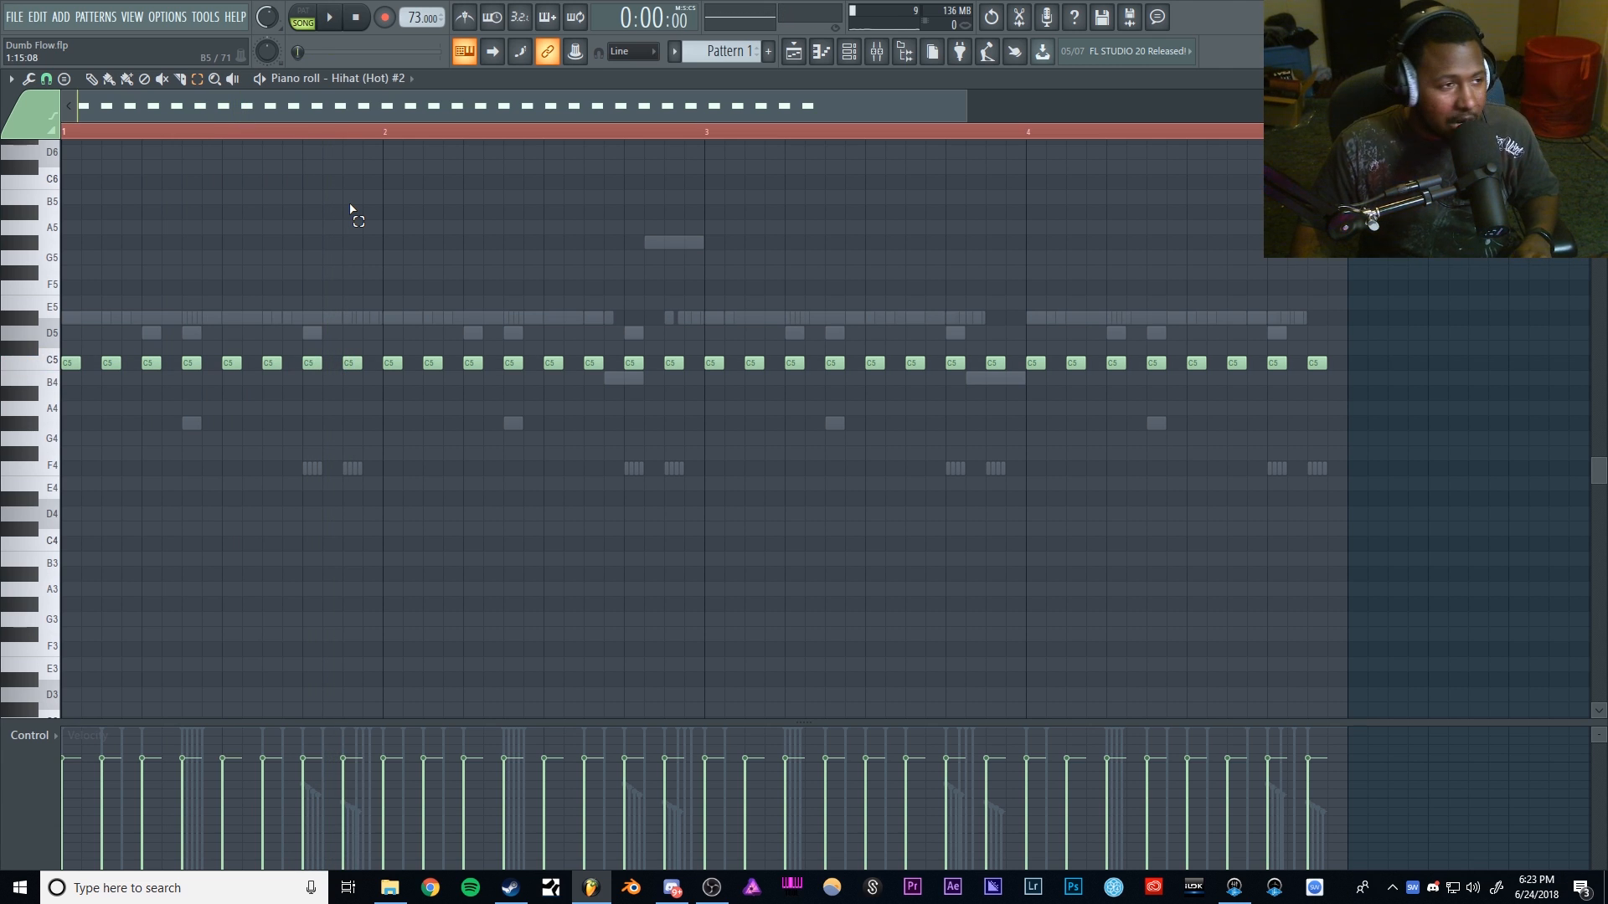
{"action": "key", "text": "space"}
{"action": "key", "text": "space"}
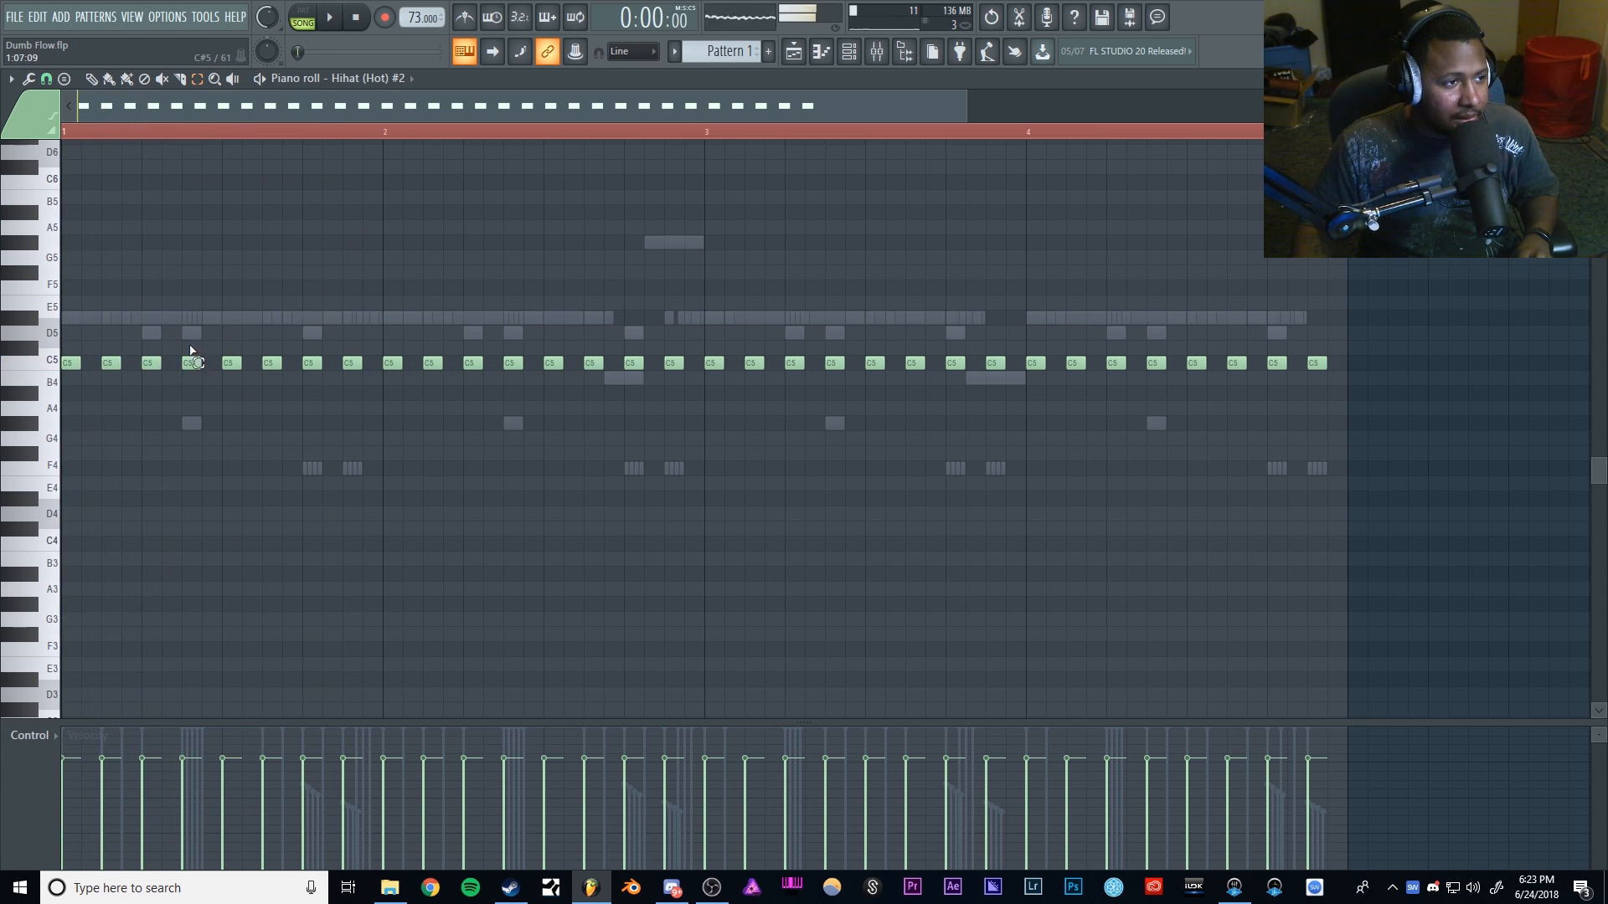
Step: Chop the fourth hi-hat note of bar 1 into four short notes with the chopper and preview the roll
{"action": "left_click", "coordinate": [188, 362]}
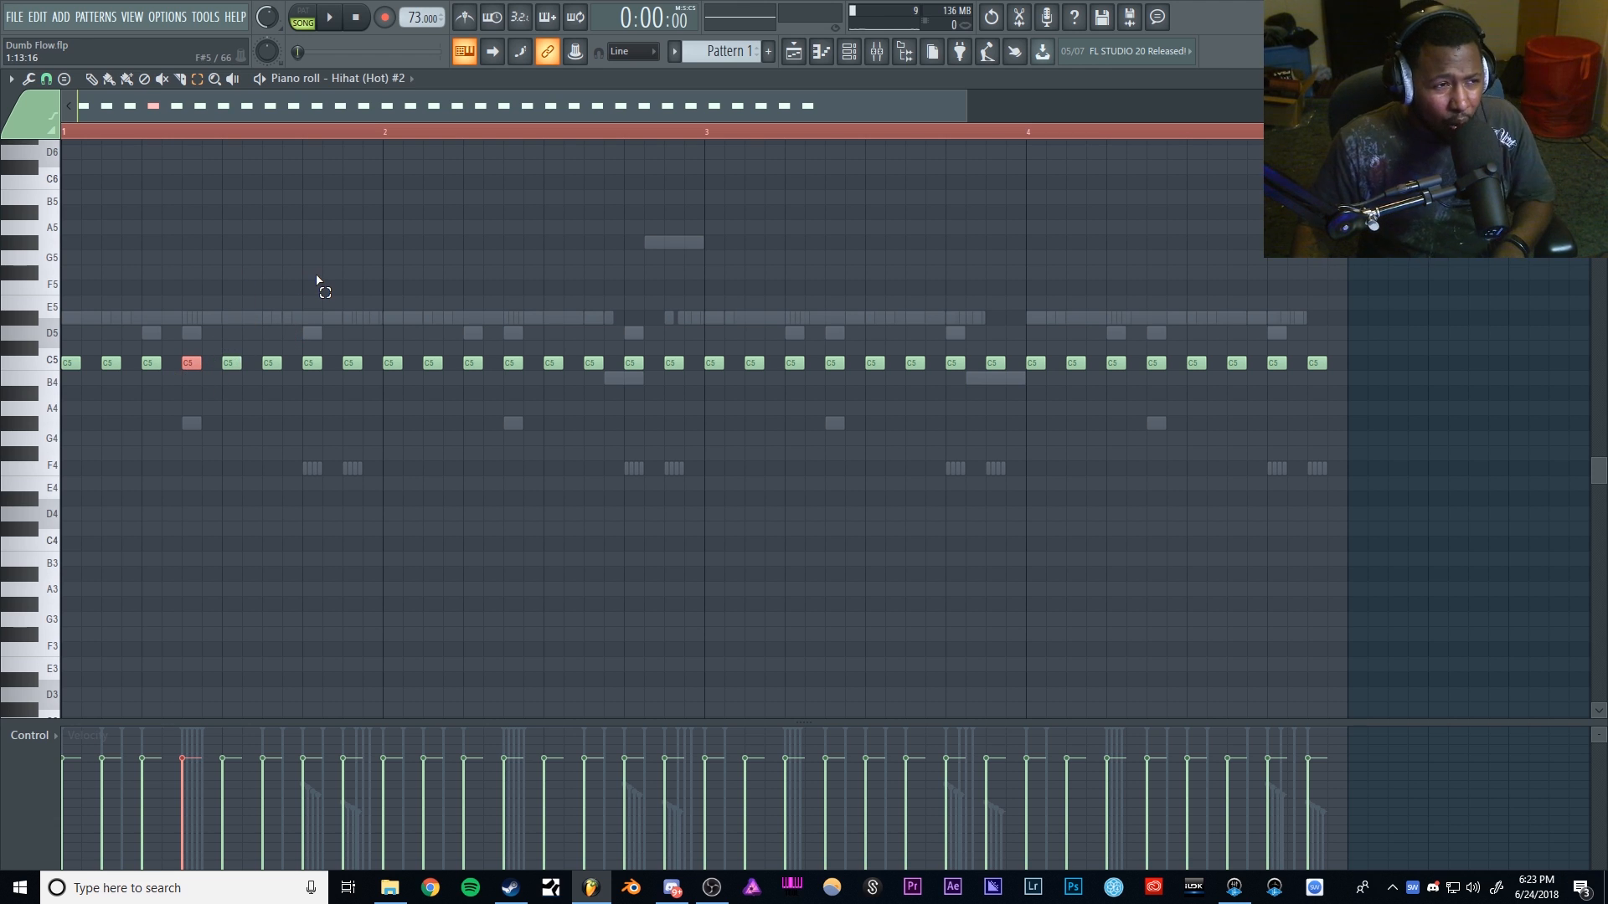
{"action": "key", "text": "alt+u"}
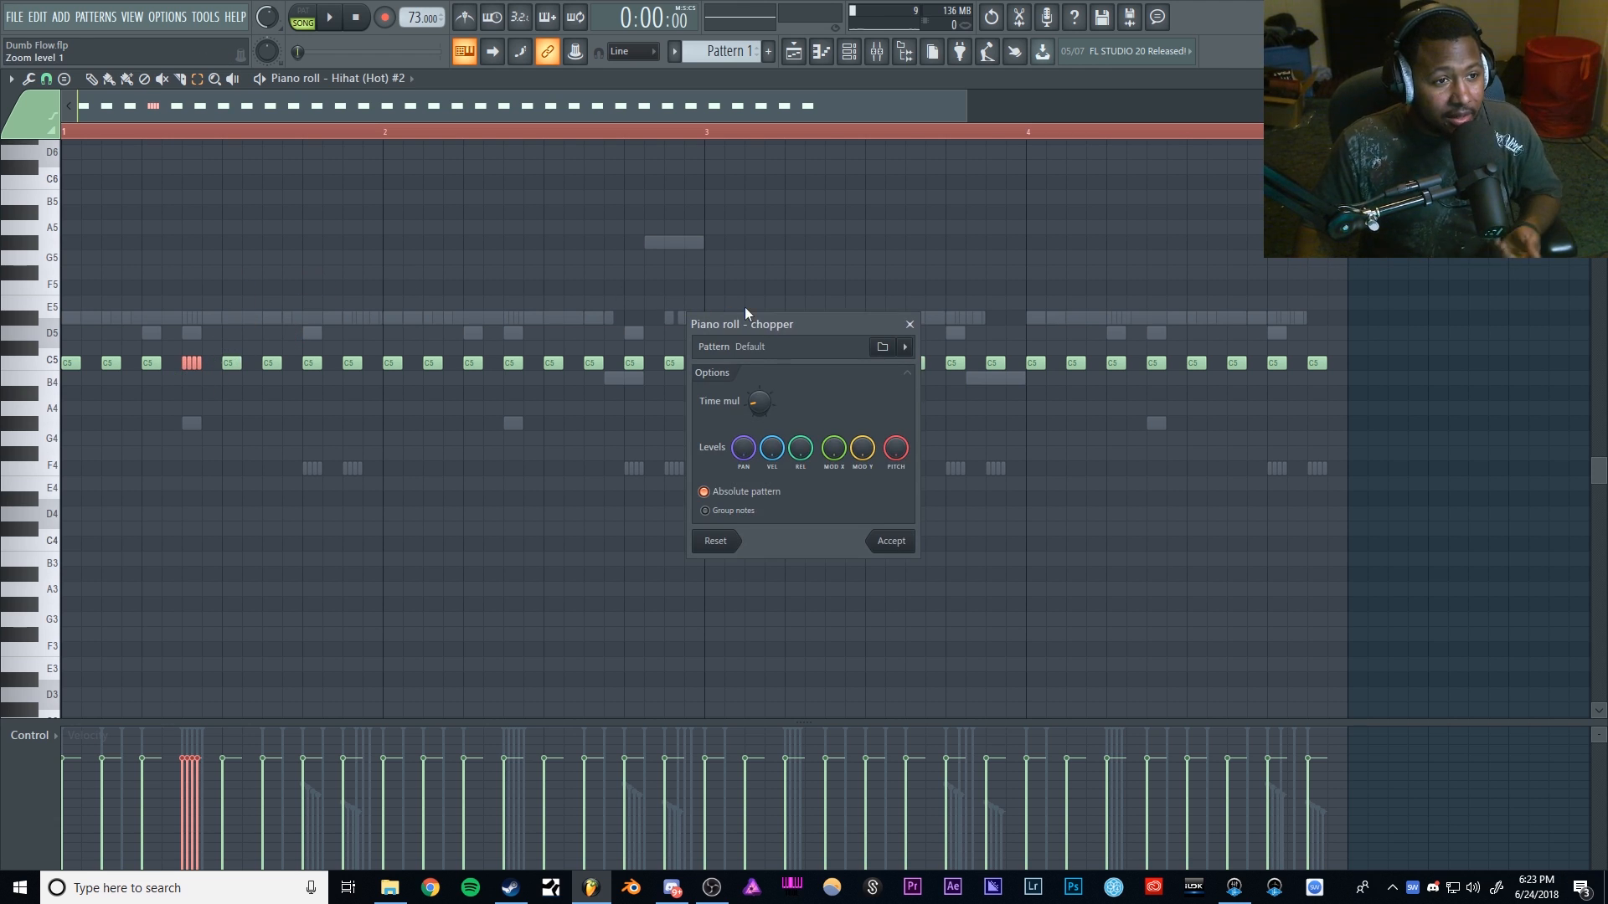
{"action": "left_click_drag", "start_coordinate": [761, 414], "coordinate": [760, 407]}
{"action": "key", "text": "space"}
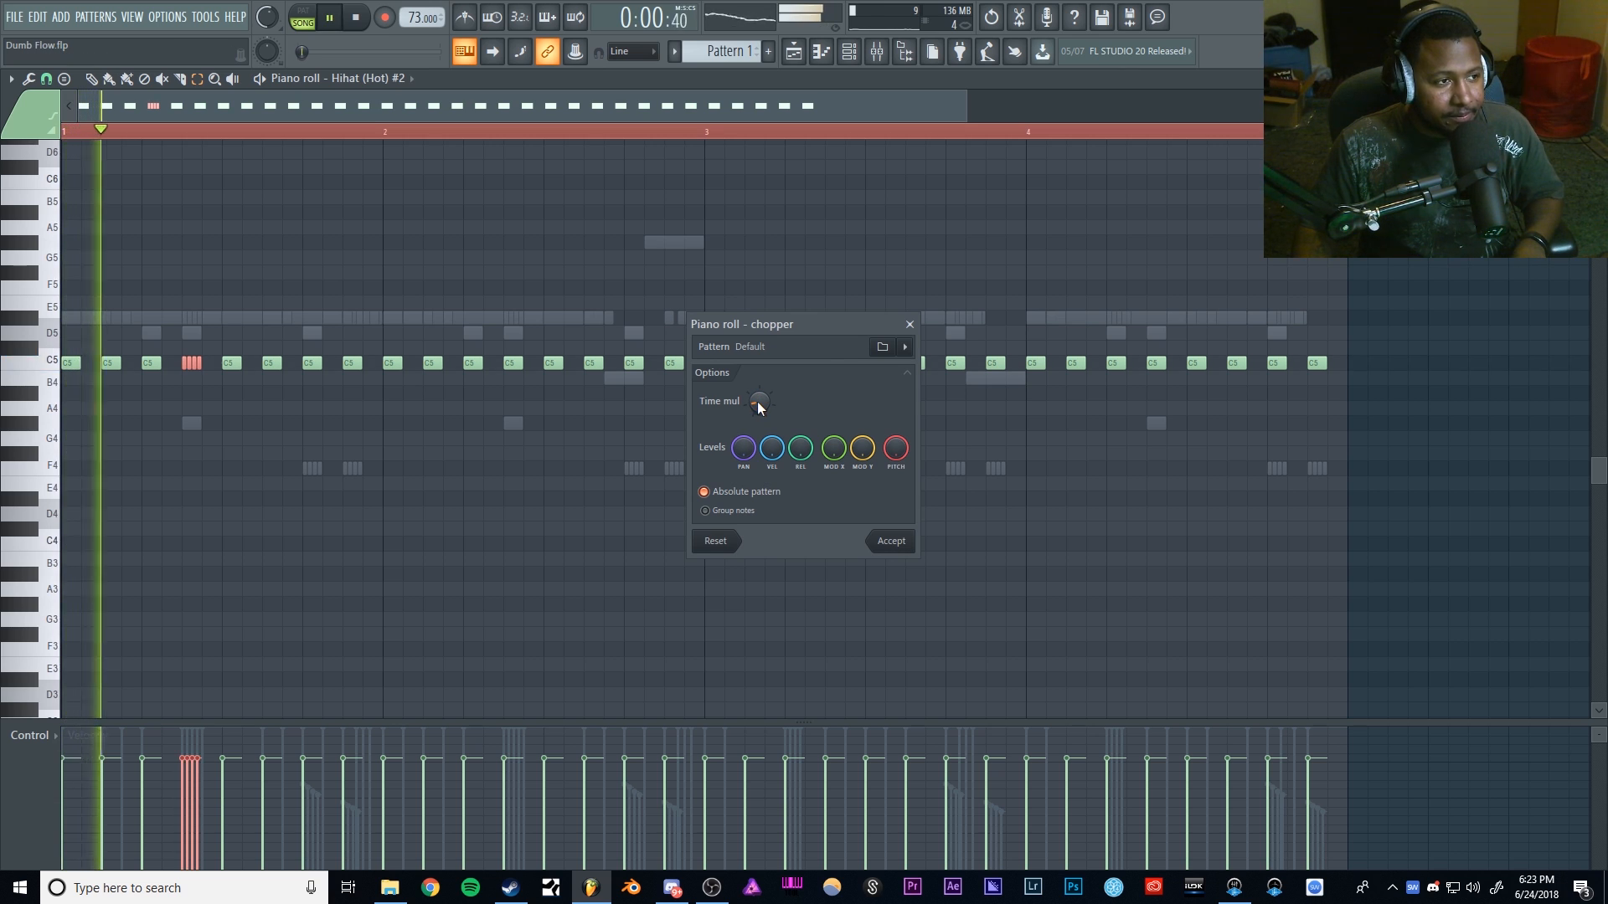
{"action": "left_click", "coordinate": [891, 542]}
{"action": "key", "text": "space"}
Step: Chop the fourth hi-hat note of bar 2 into the same four-note roll and play the pattern
{"action": "left_click", "coordinate": [514, 363]}
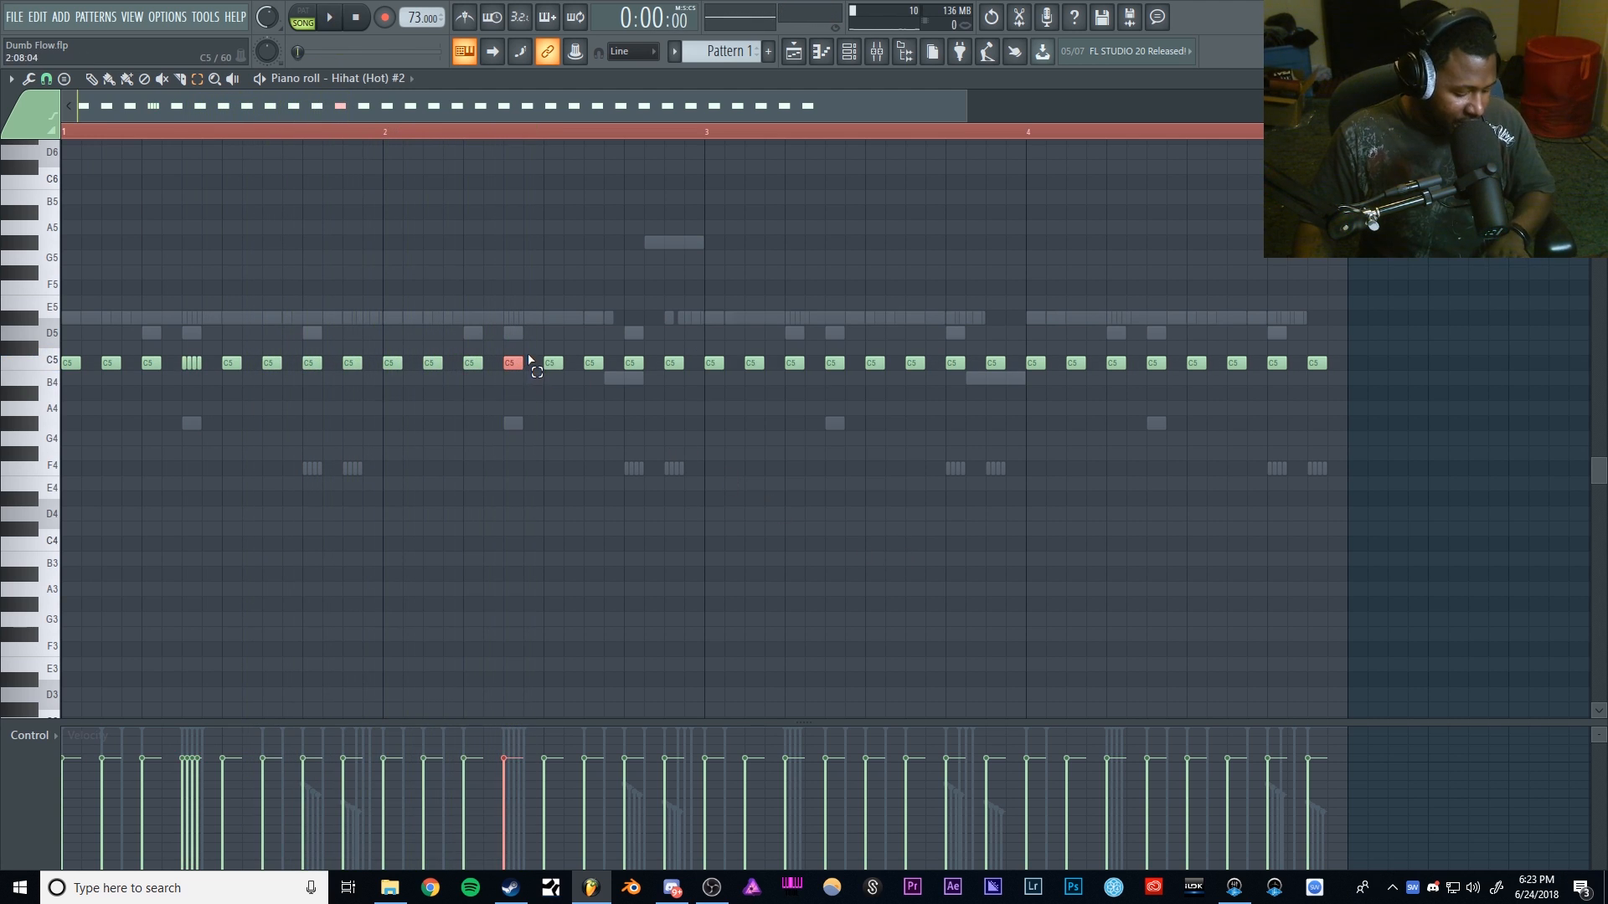
{"action": "key", "text": "ctrl+u"}
{"action": "left_click", "coordinate": [898, 541]}
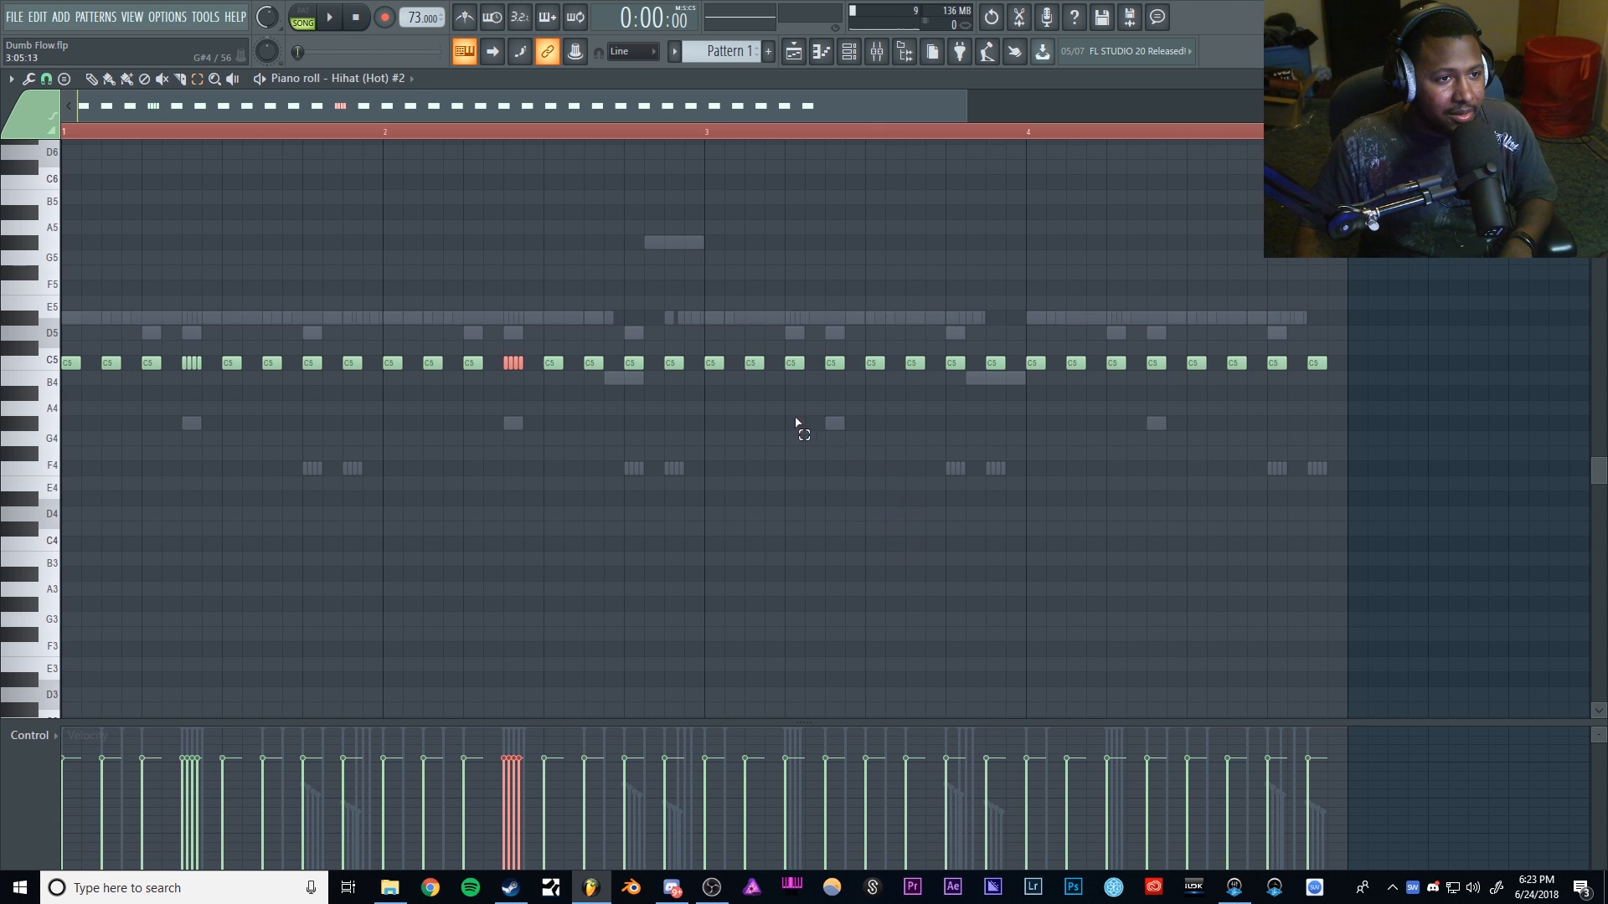
{"action": "key", "text": "space"}
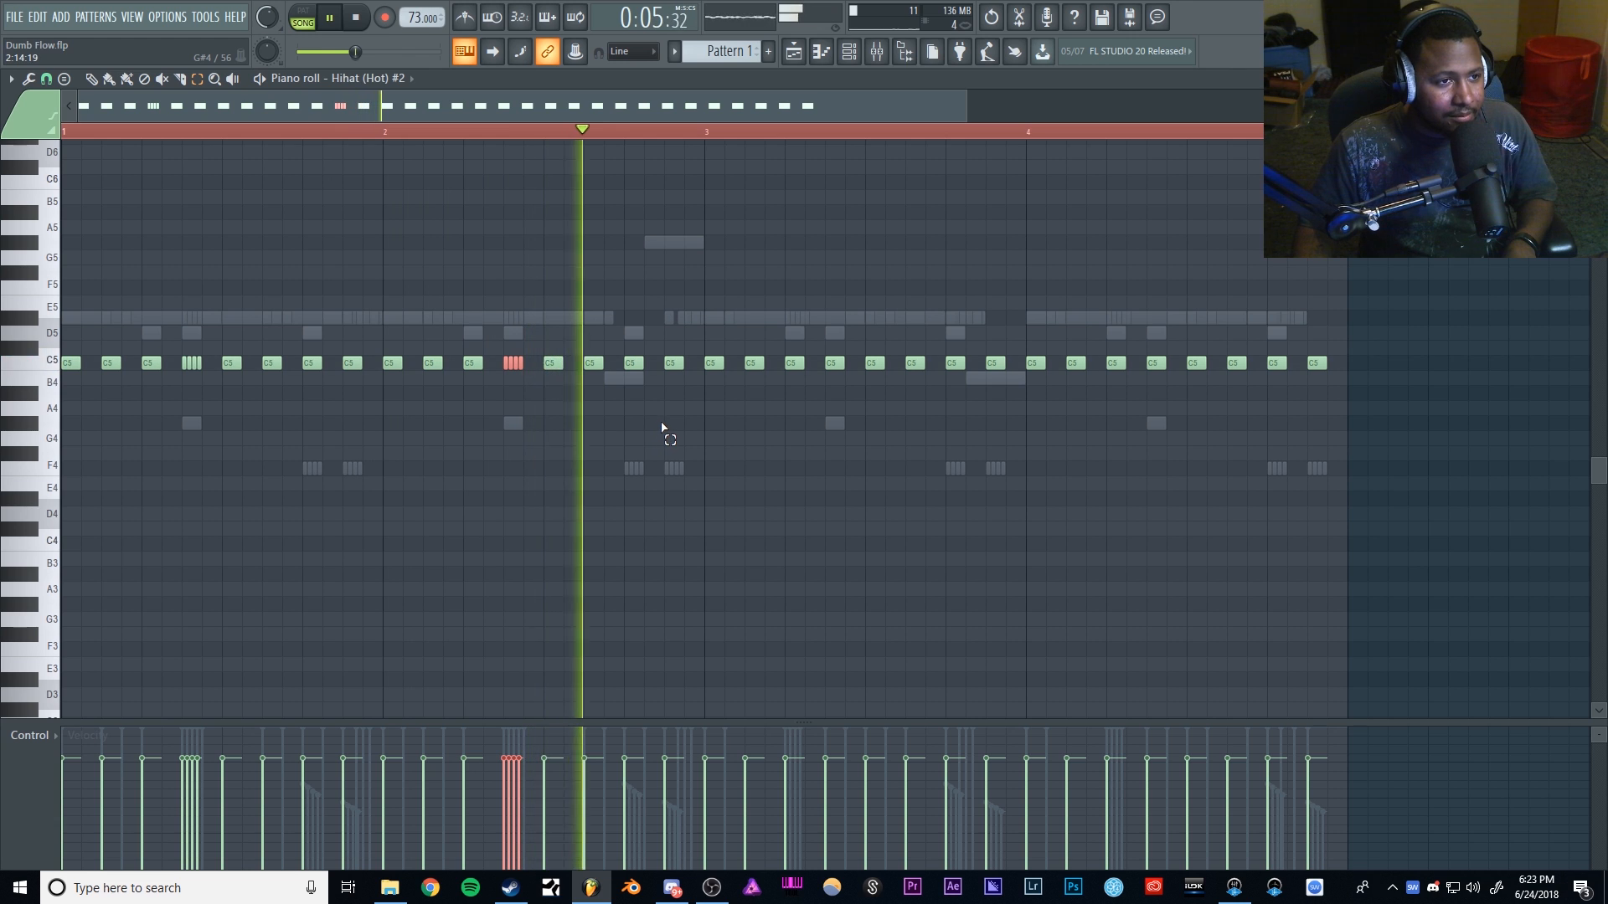
{"action": "key", "text": "space"}
Step: Delete all hi-hat notes in bars 3 and 4
{"action": "left_click_drag", "start_coordinate": [1457, 310], "coordinate": [708, 413]}
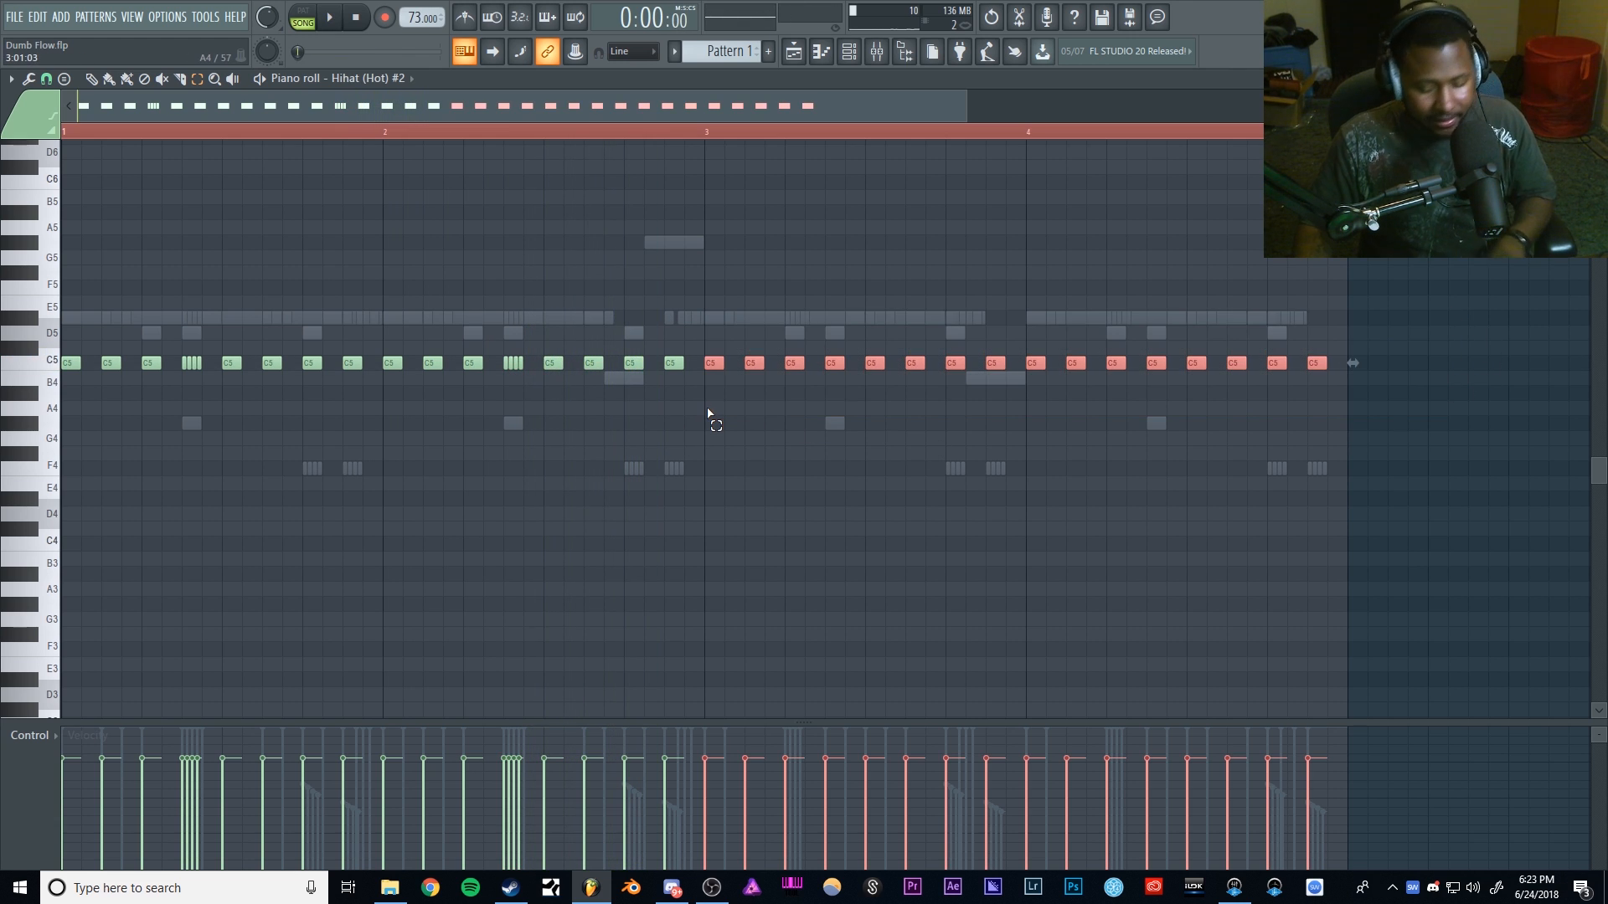
{"action": "key", "text": "Delete"}
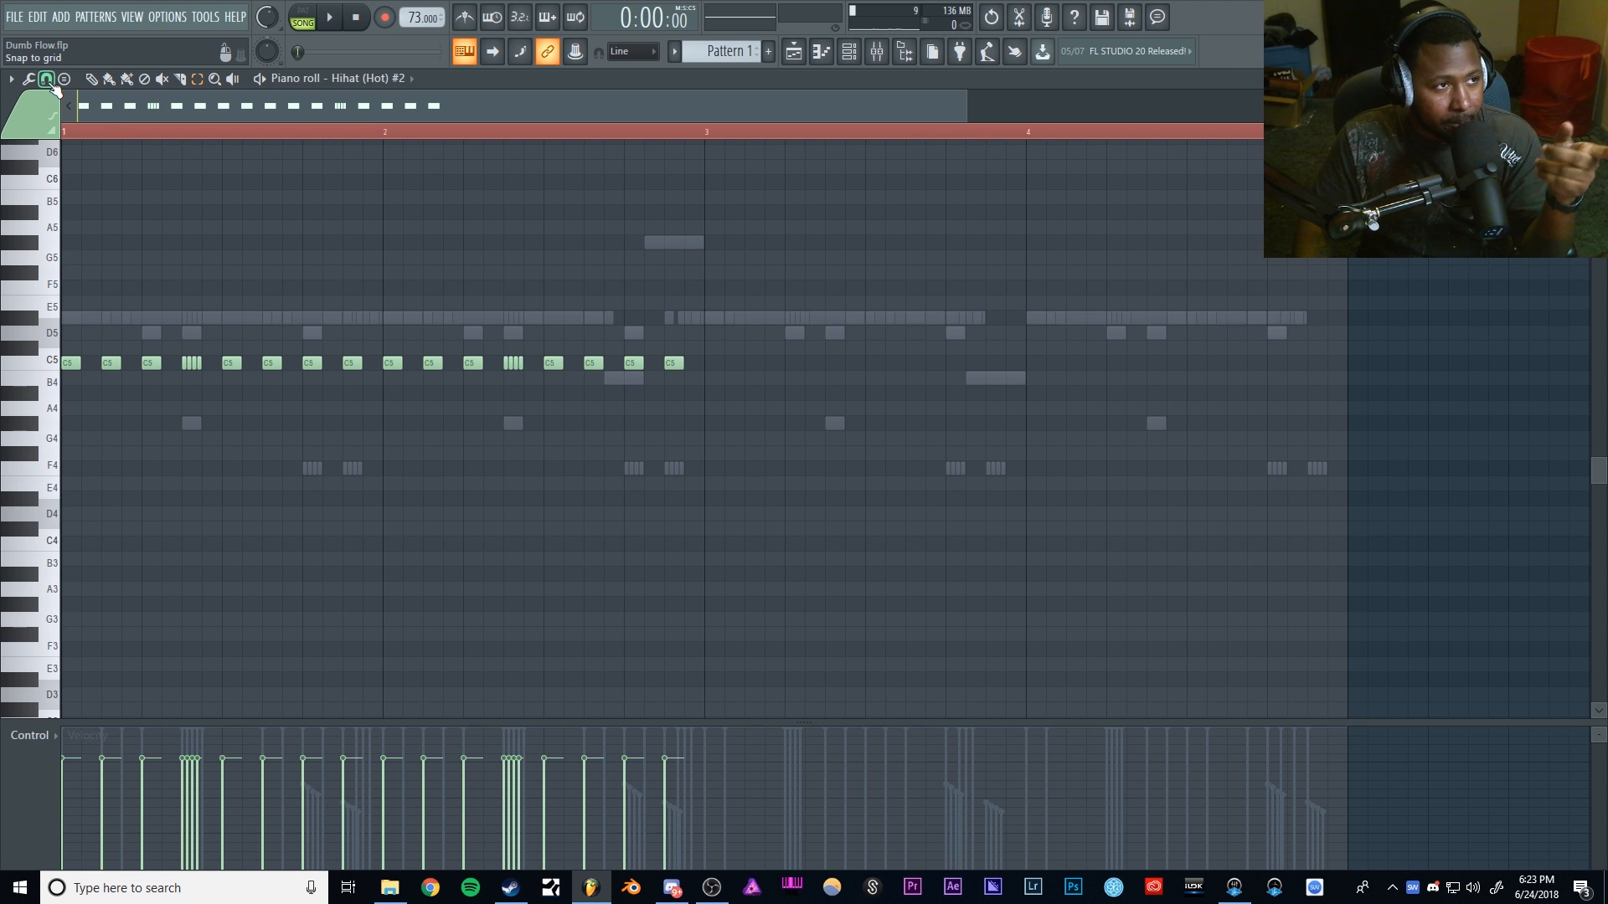
Step: Set the piano roll snap to 1/3 beat, replace the last two hi-hat notes of bar 1 with three triplet notes and preview
{"action": "left_click", "coordinate": [46, 78]}
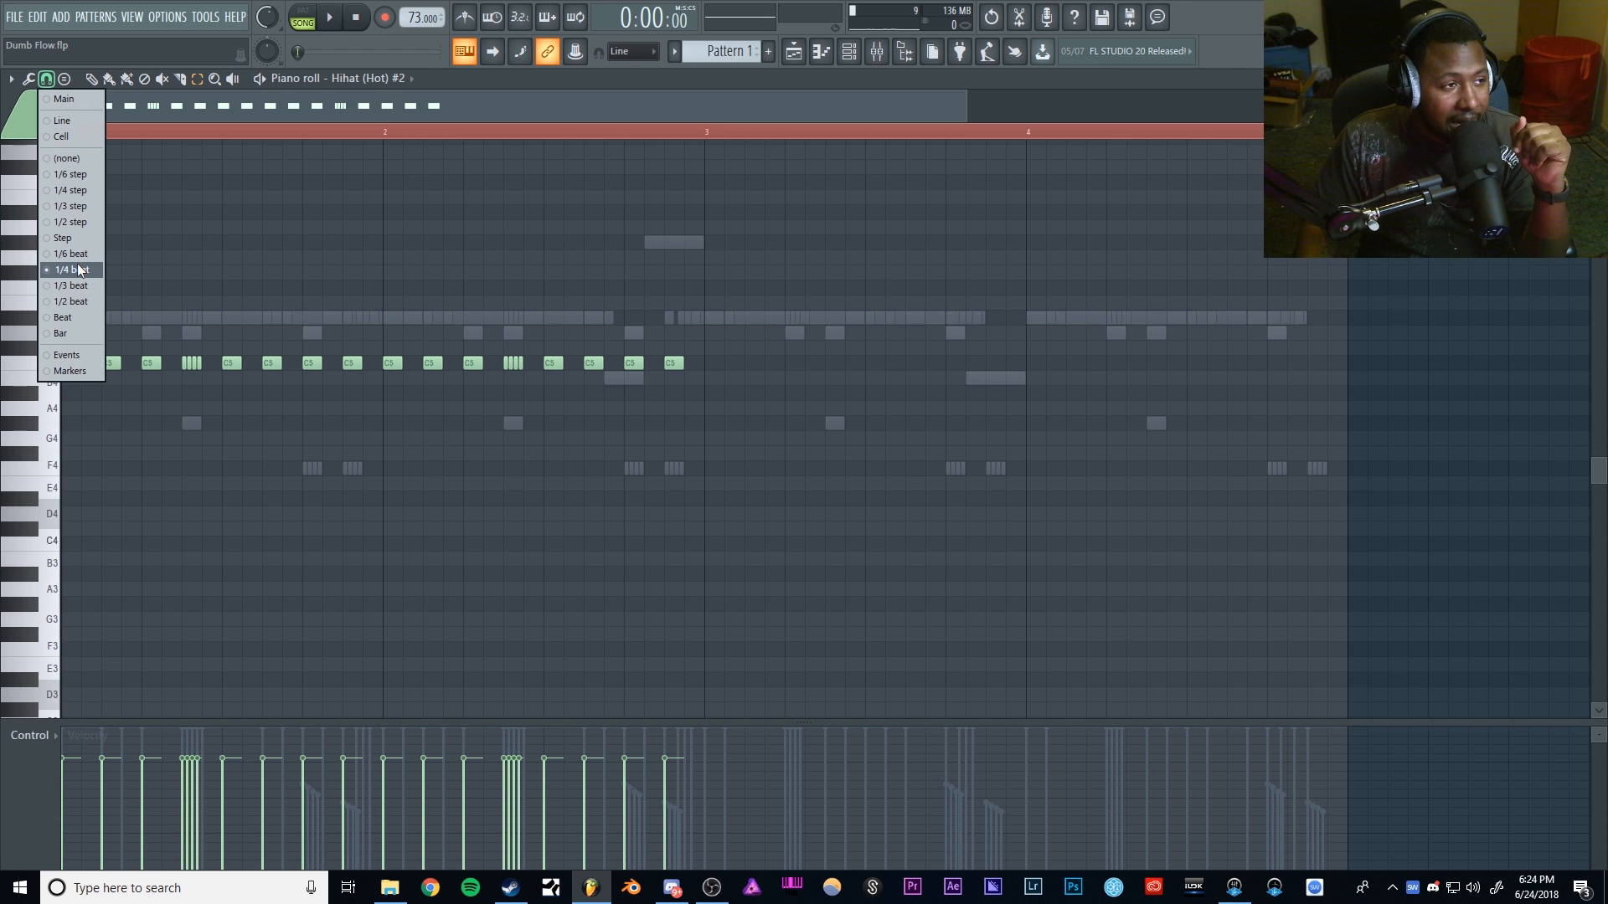
{"action": "left_click", "coordinate": [77, 286]}
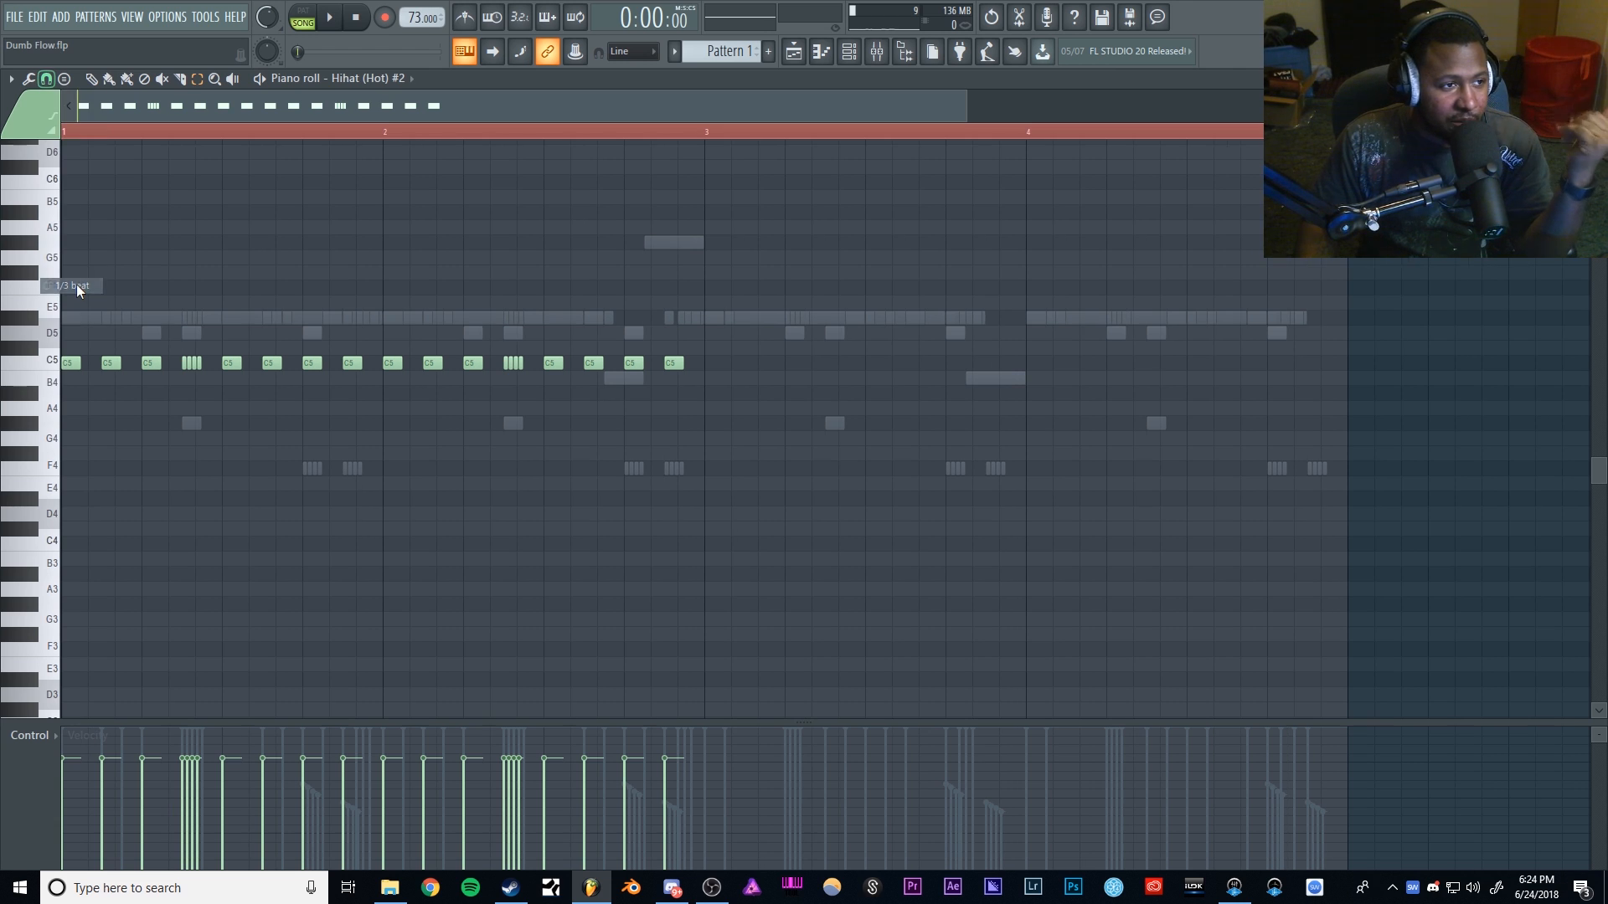
{"action": "left_click", "coordinate": [93, 79]}
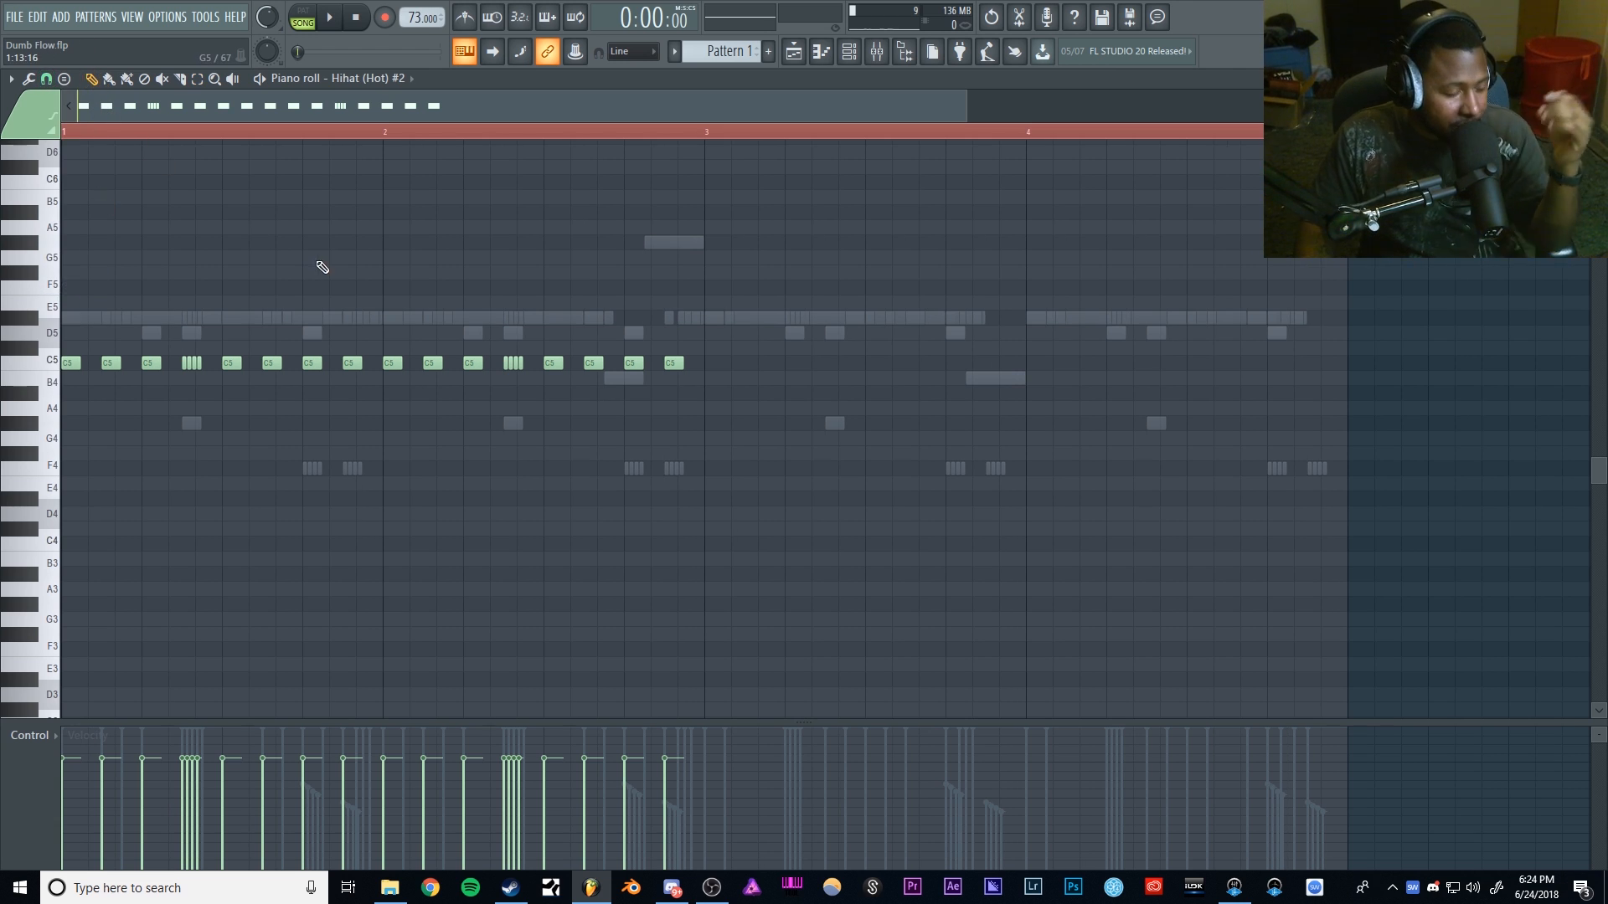
{"action": "right_click", "coordinate": [352, 366]}
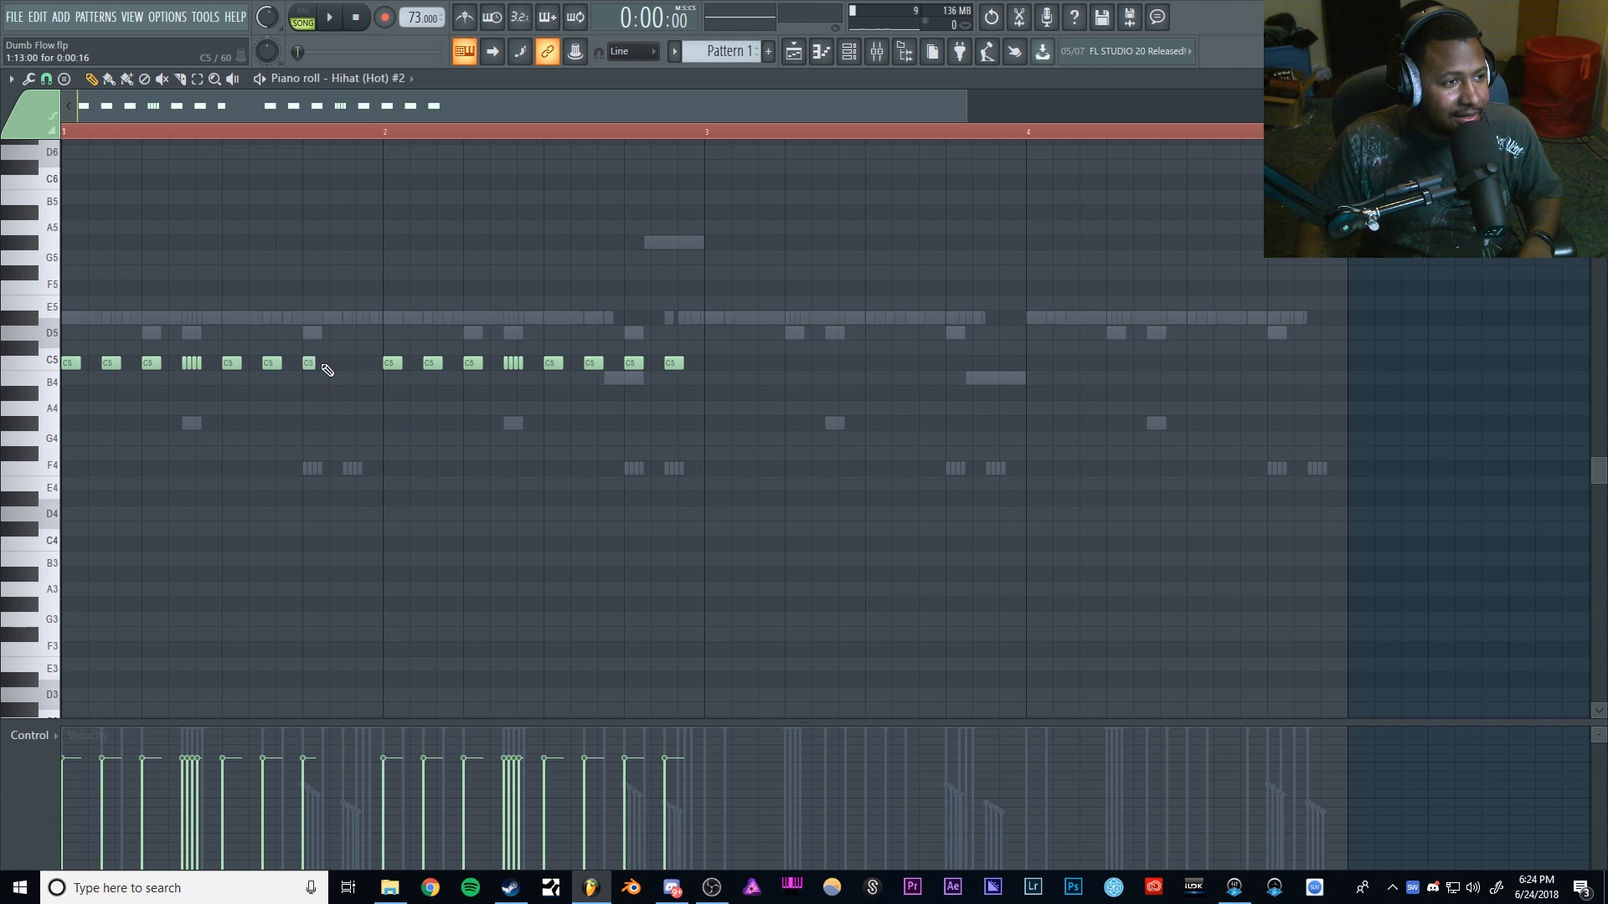
{"action": "left_click", "coordinate": [335, 365]}
{"action": "left_click", "coordinate": [361, 364]}
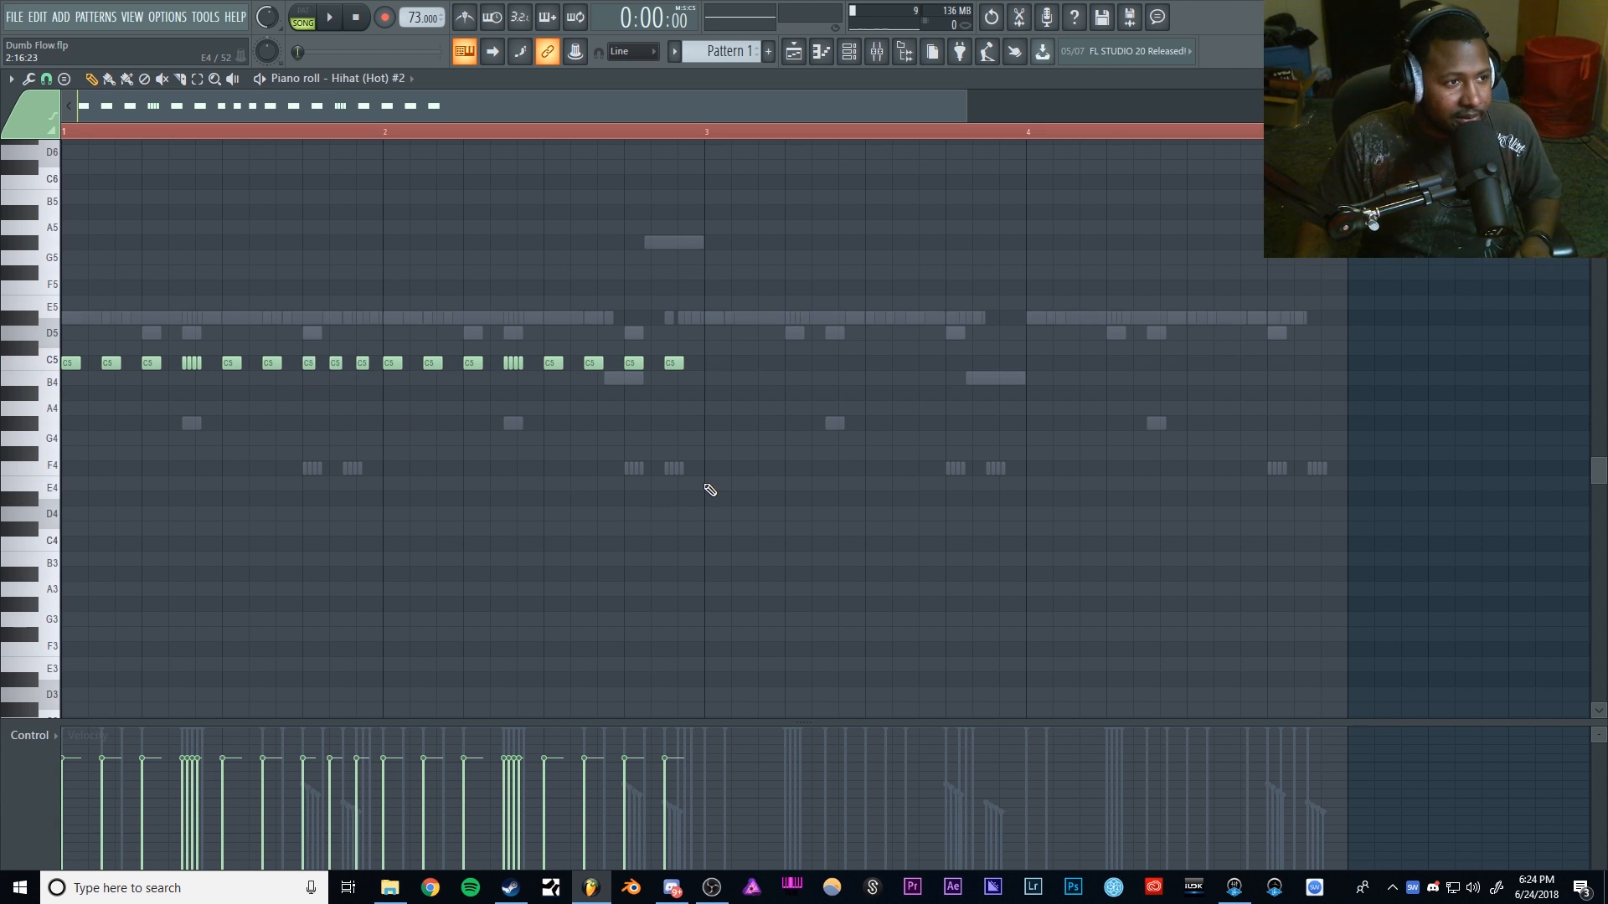
{"action": "key", "text": "space"}
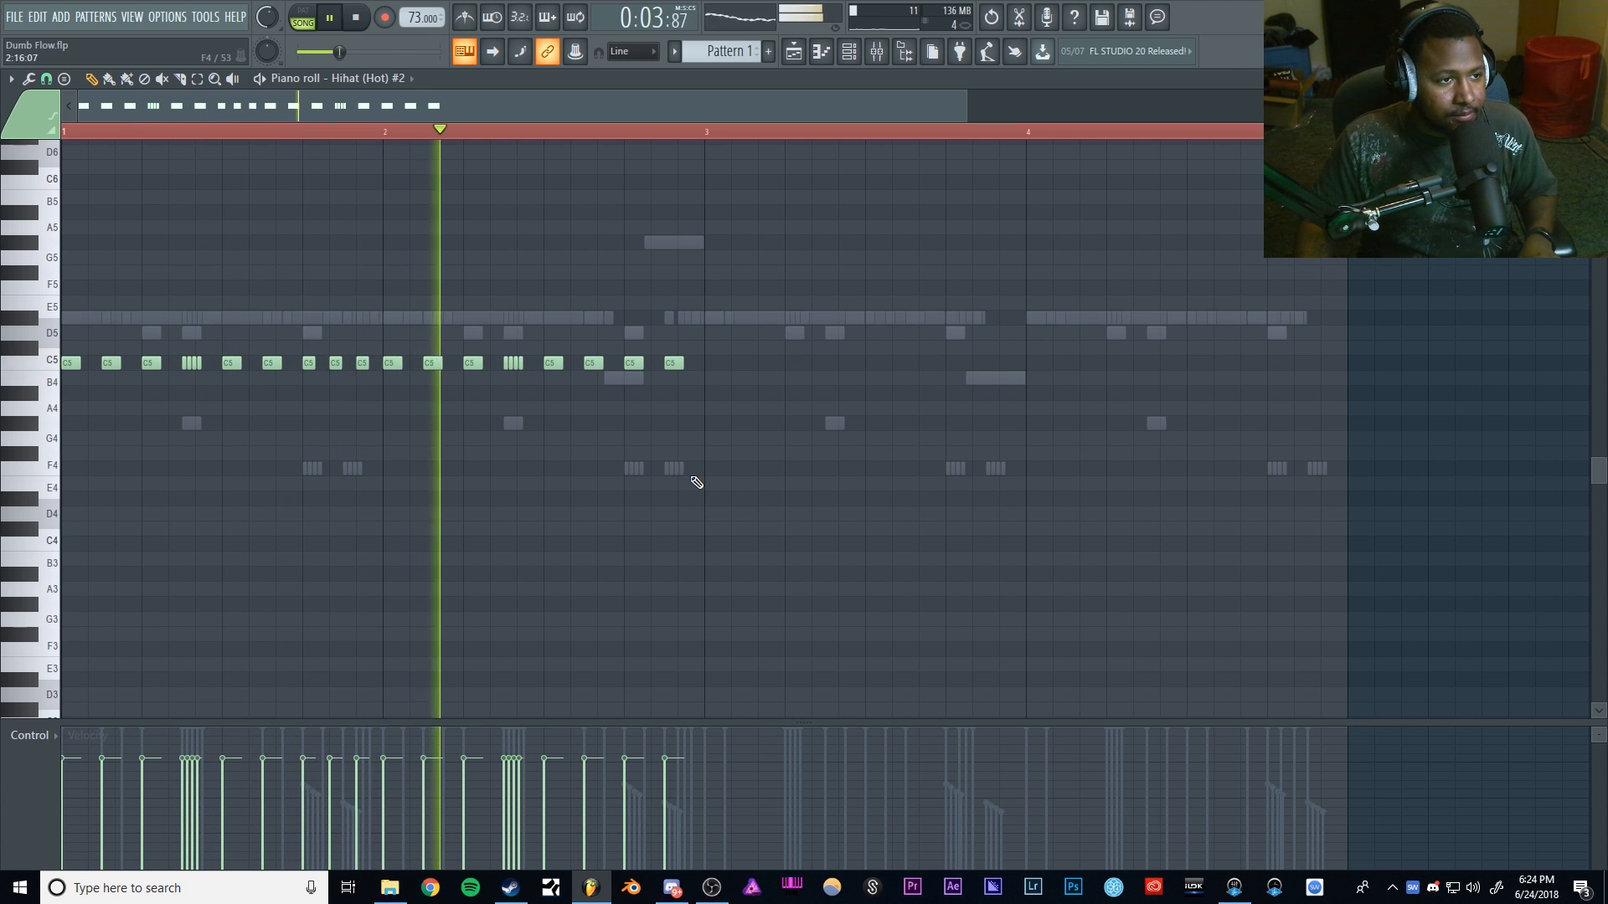
{"action": "key", "text": "space"}
Step: Delete the last two hi-hat notes of bar 2 and set the piano roll snap to 1/6 beat
{"action": "right_click", "coordinate": [674, 364]}
{"action": "right_click", "coordinate": [632, 364]}
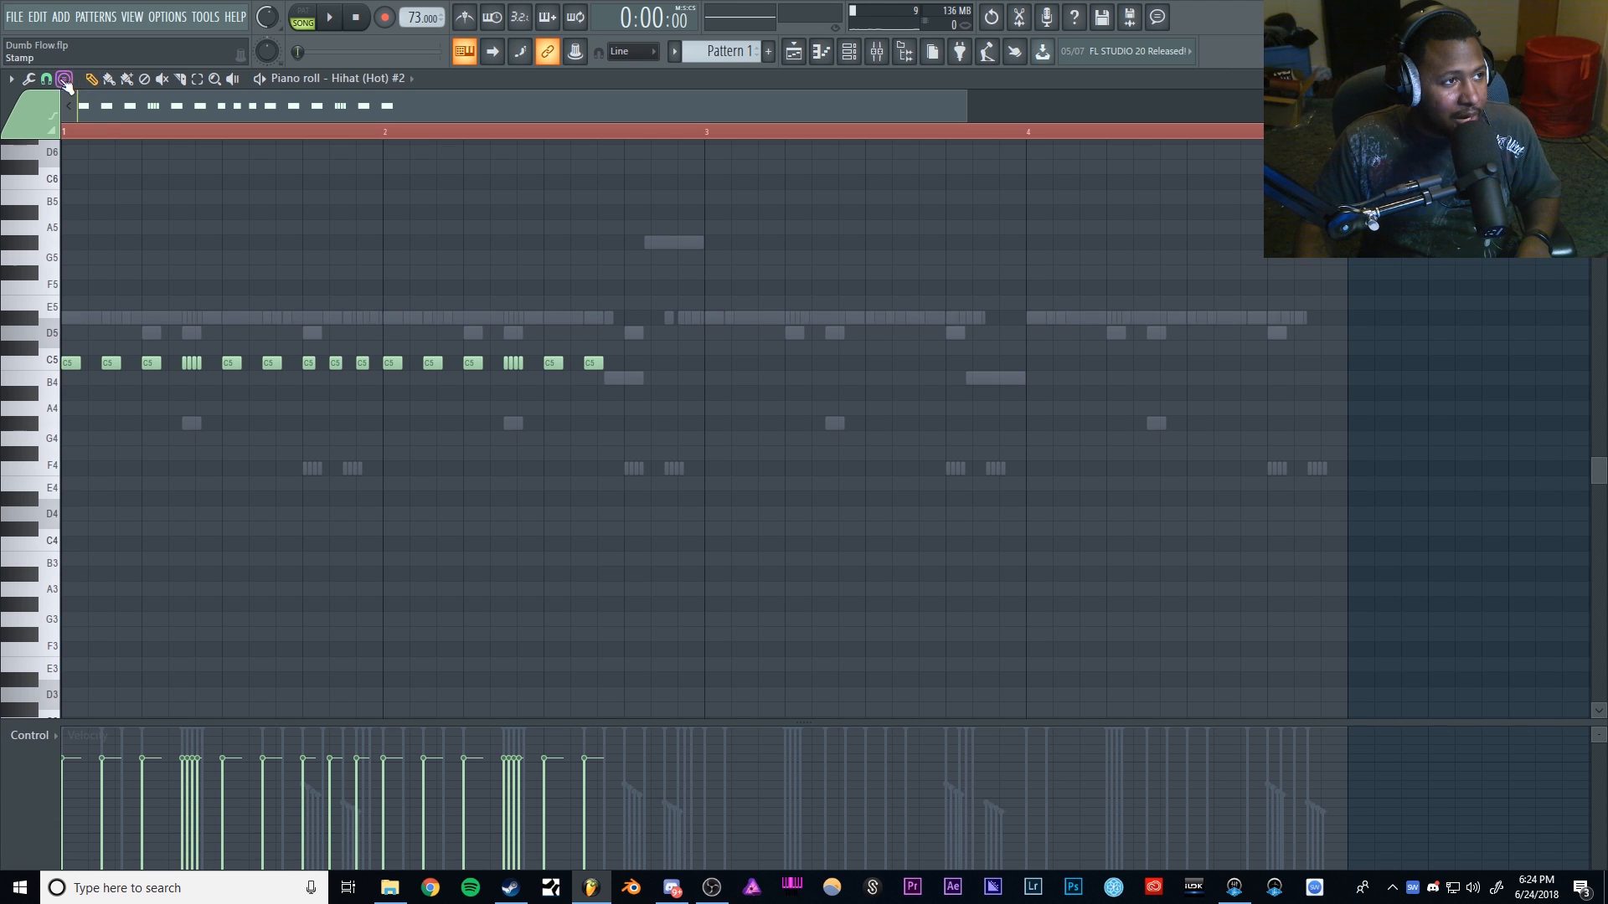
{"action": "left_click", "coordinate": [46, 79]}
{"action": "left_click", "coordinate": [73, 249]}
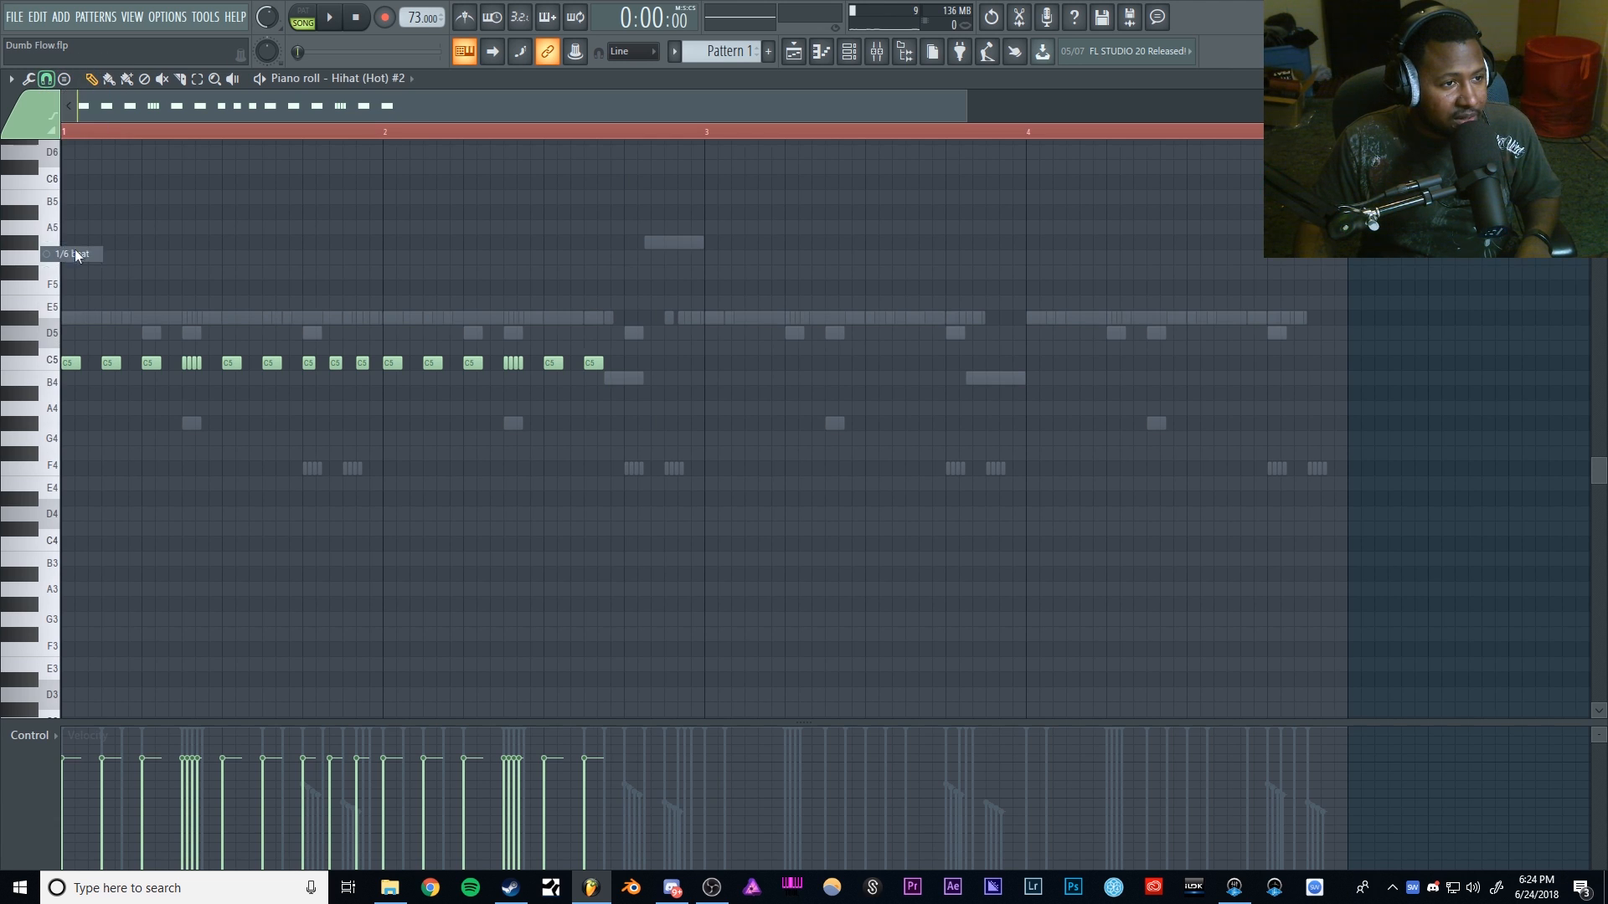
Step: Fill the end of bar 2 with six consecutive 1/6-beat C5 hi-hat notes and preview the pattern
{"action": "left_click", "coordinate": [630, 363]}
{"action": "left_click", "coordinate": [655, 364]}
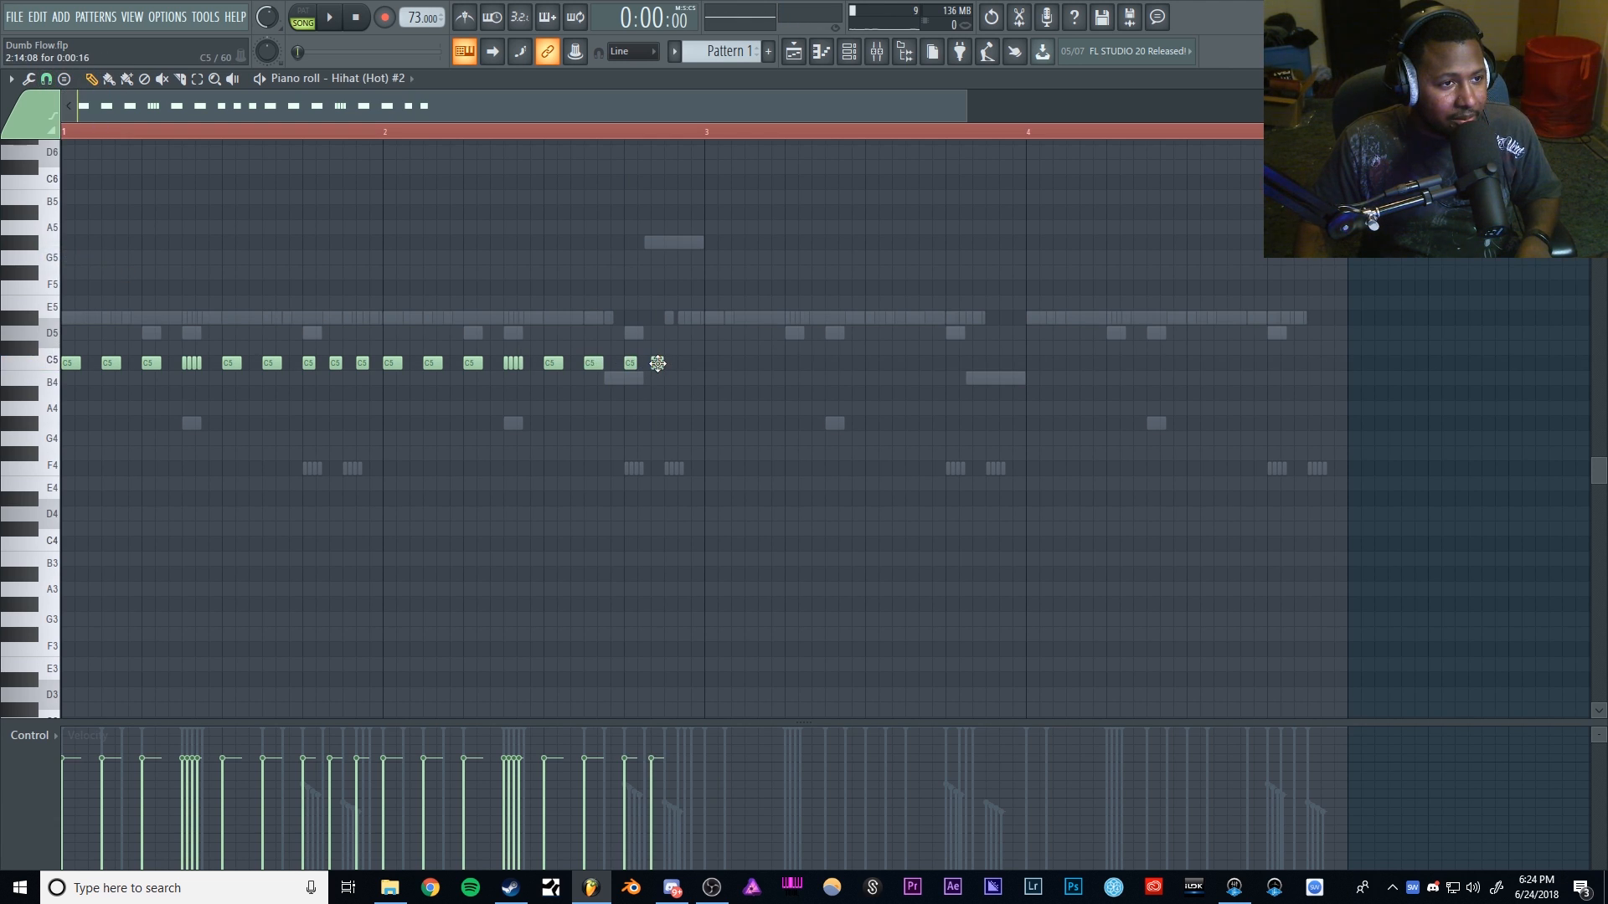
{"action": "left_click_drag", "start_coordinate": [657, 363], "coordinate": [650, 363]}
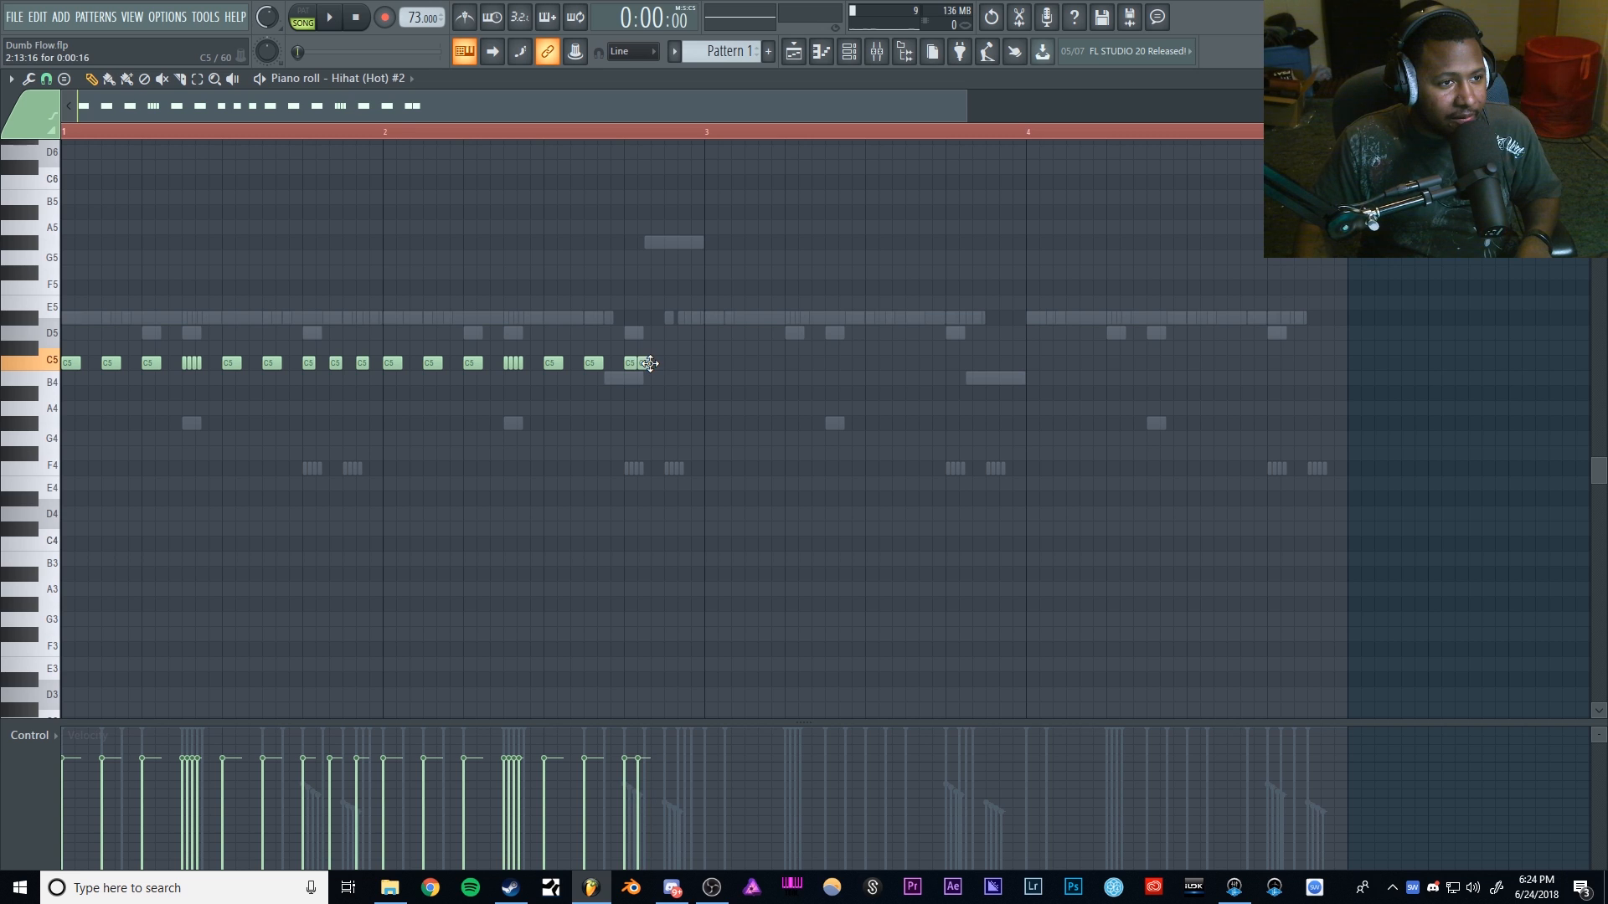
{"action": "left_click", "coordinate": [662, 364]}
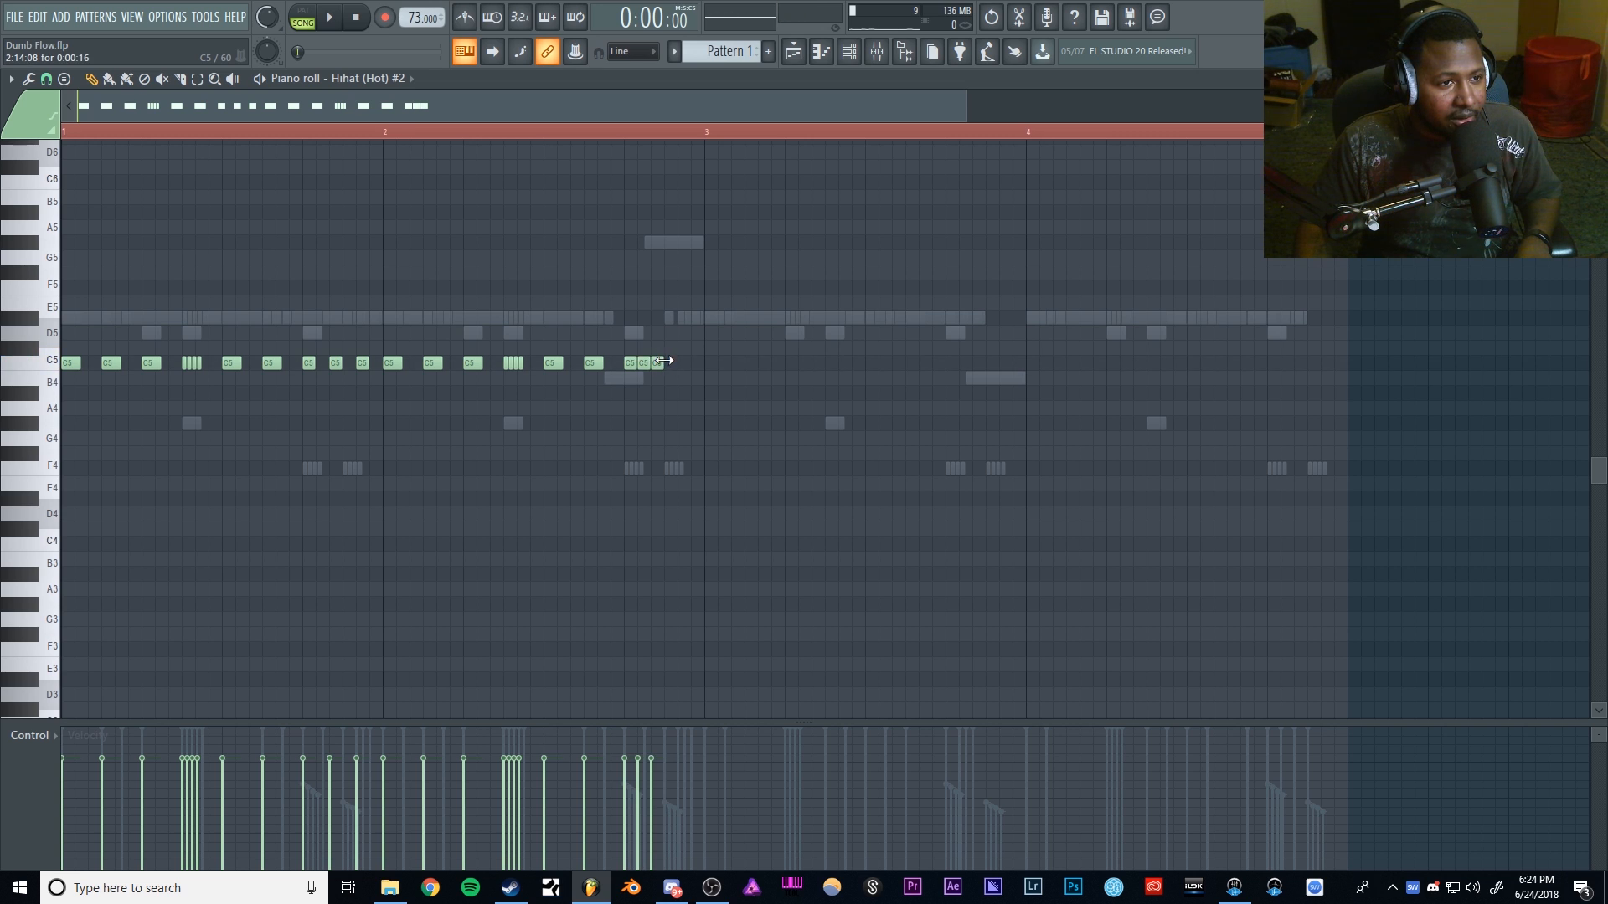
{"action": "left_click", "coordinate": [675, 363]}
{"action": "left_click", "coordinate": [691, 362]}
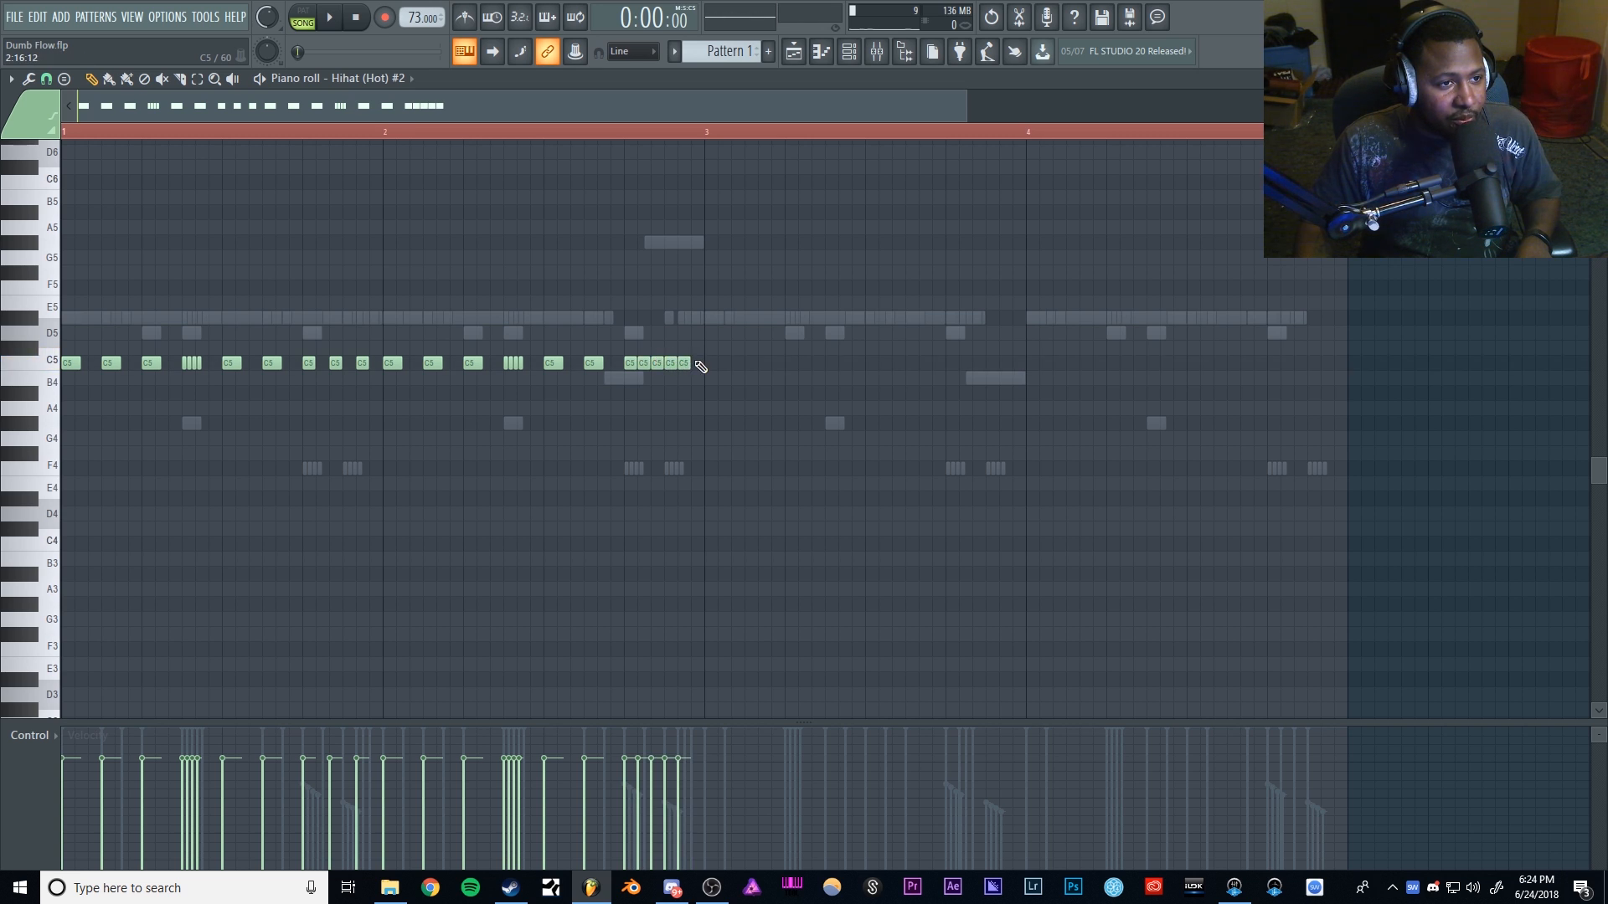
{"action": "key", "text": "space"}
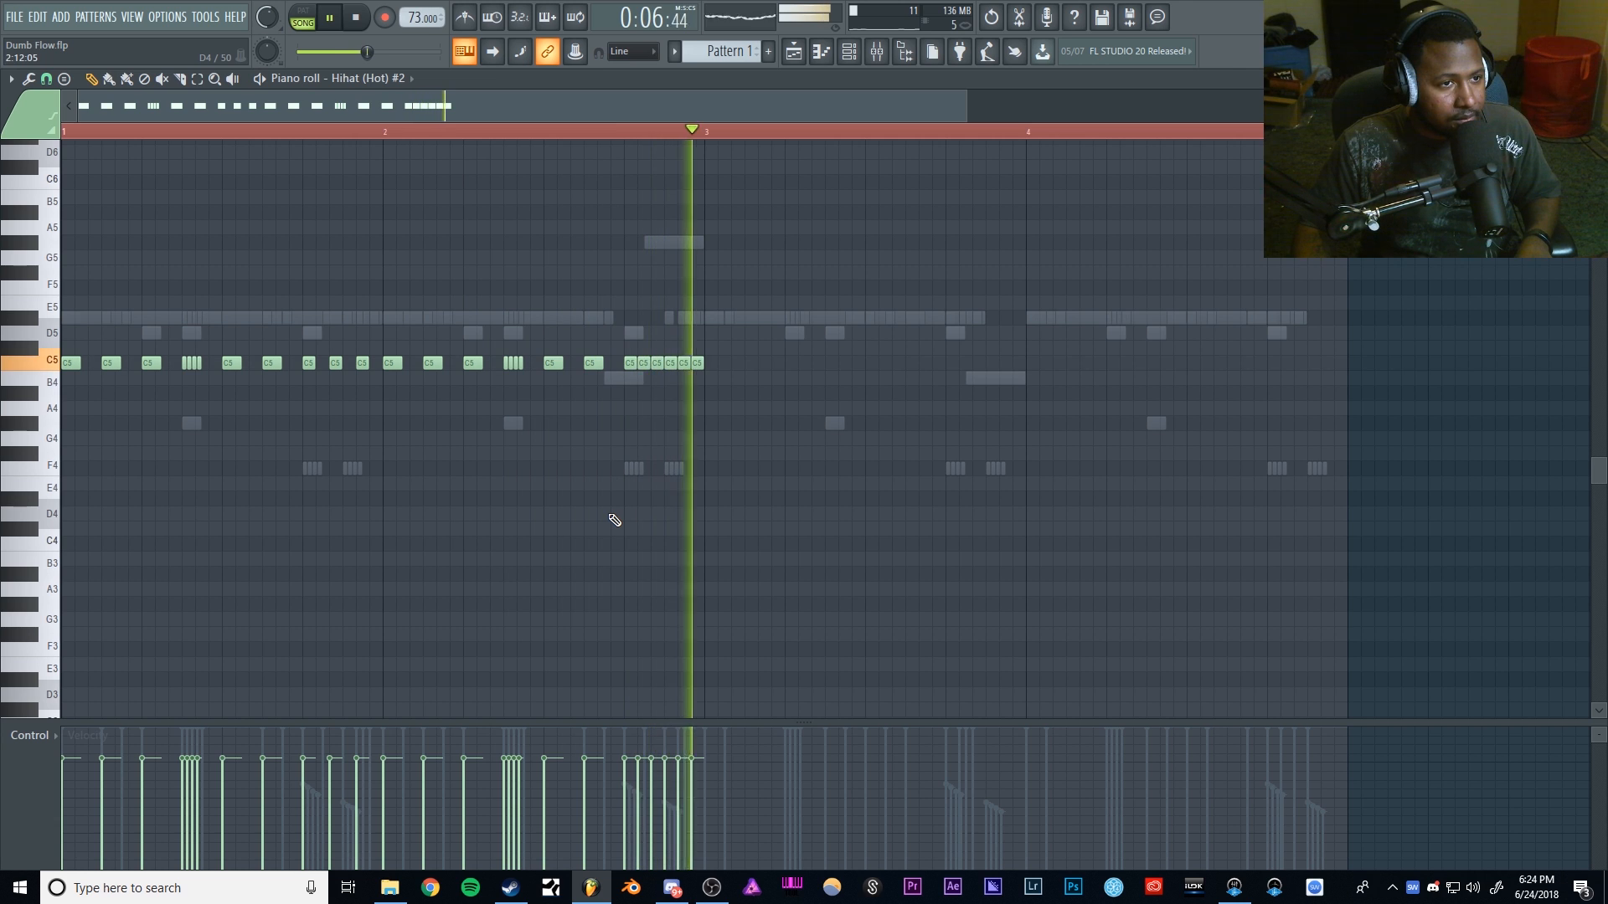
{"action": "key", "text": "space"}
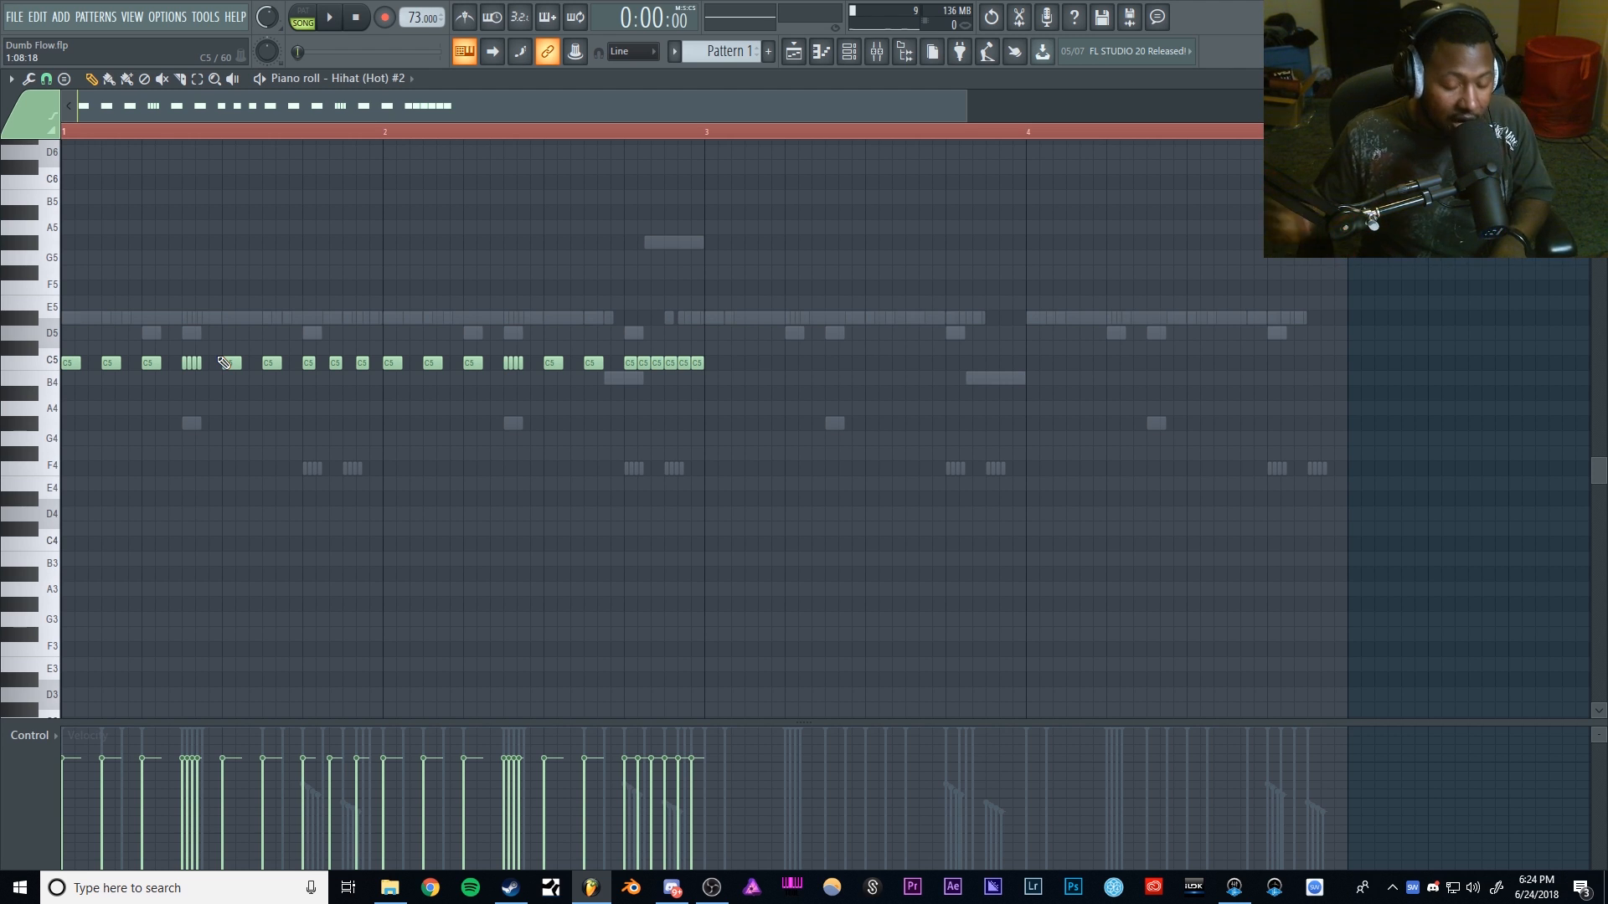
Step: Open the piano roll randomizer and add random pan and velocity variation to the hi-hat notes
{"action": "key", "text": "alt+r"}
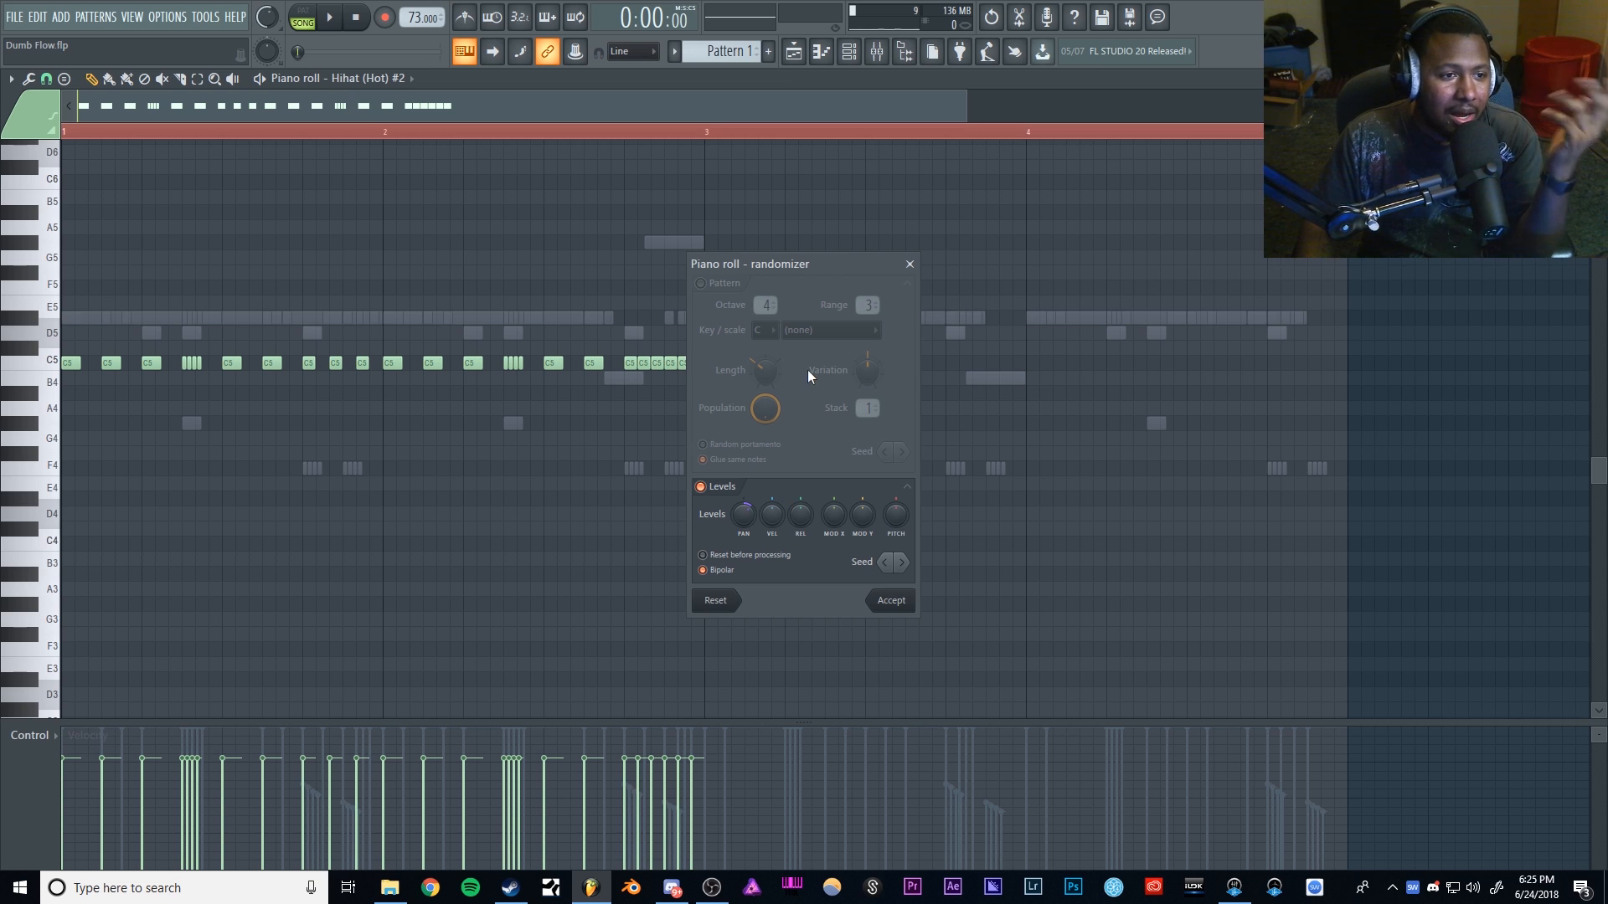
{"action": "left_click_drag", "start_coordinate": [774, 527], "coordinate": [745, 497]}
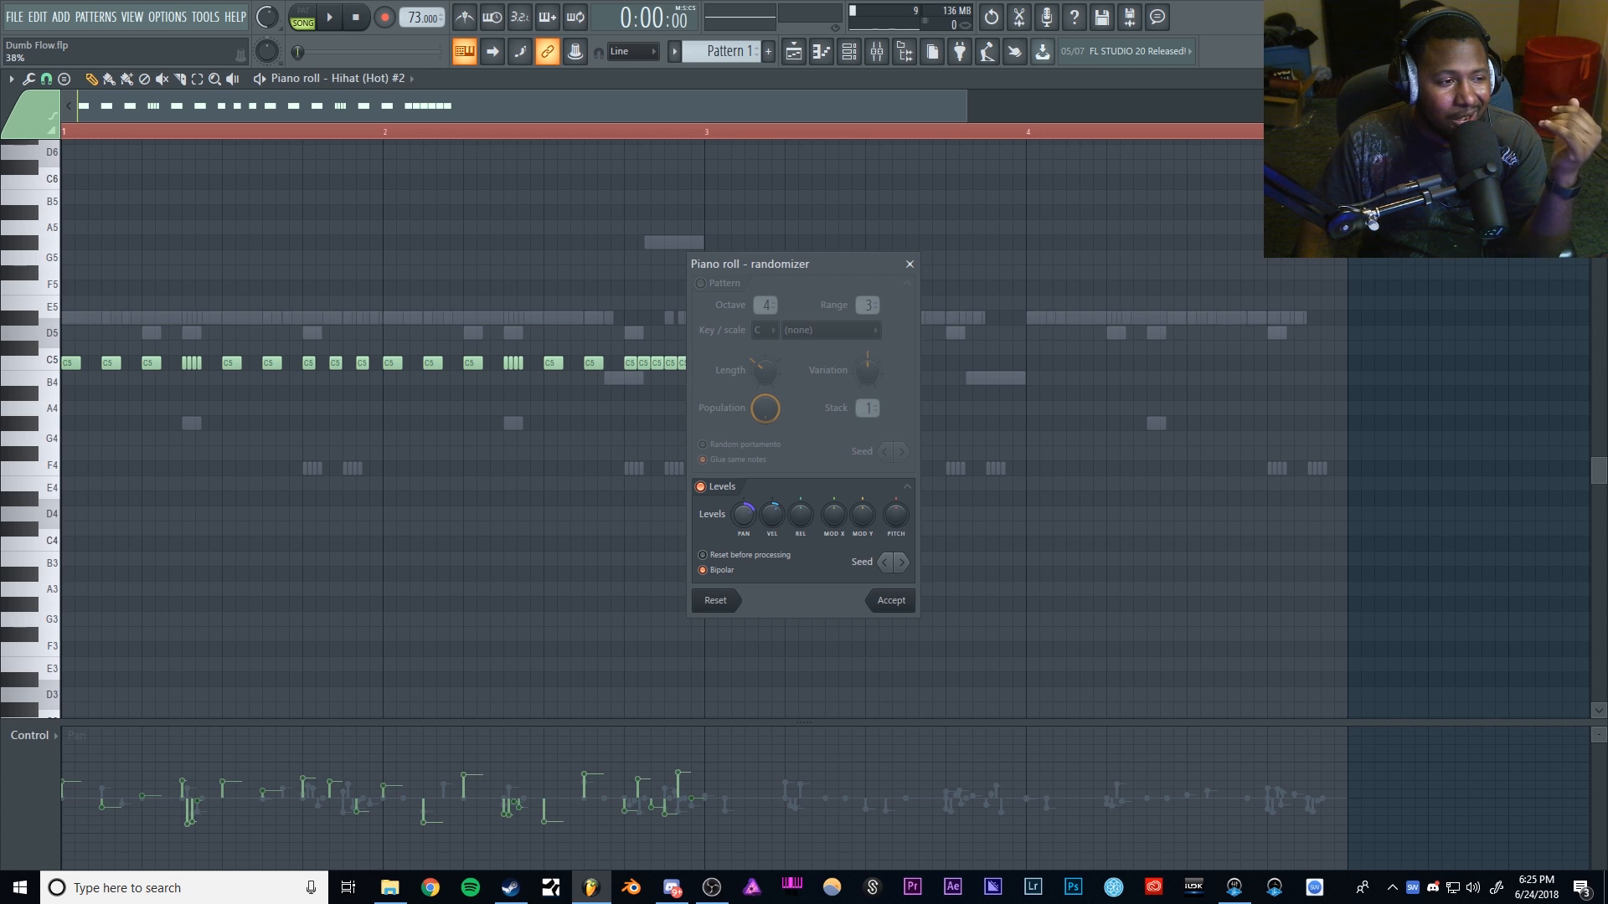
Step: Switch the randomizer's Bipolar option off and on to compare the note panning, leaving it enabled
{"action": "left_click", "coordinate": [732, 571]}
{"action": "left_click", "coordinate": [734, 572]}
{"action": "left_click", "coordinate": [734, 572]}
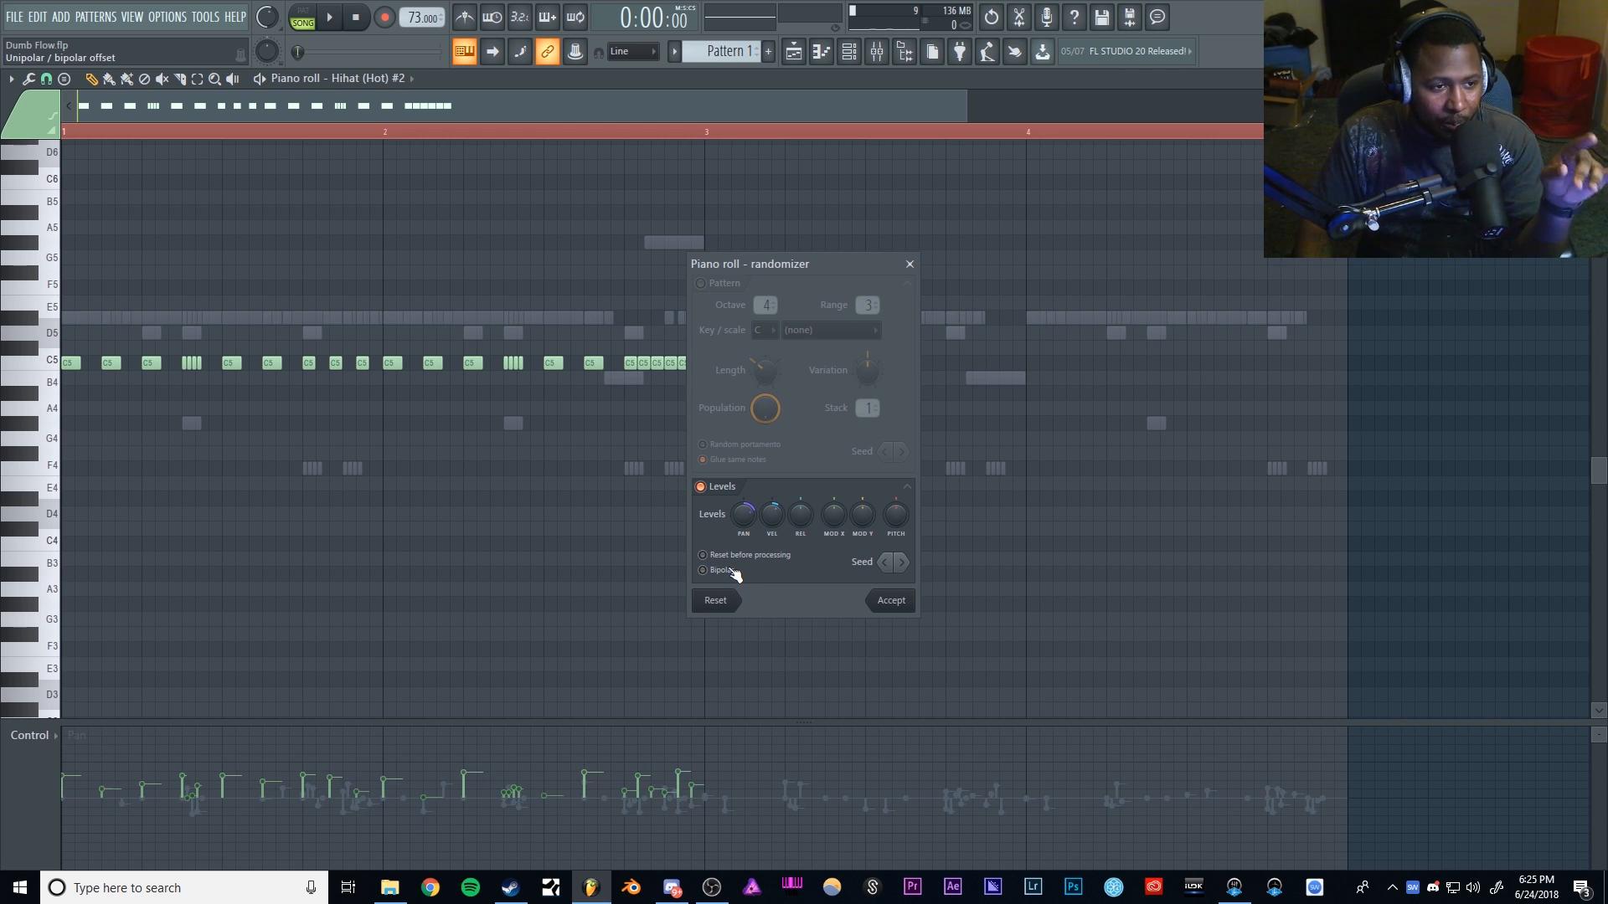
{"action": "left_click", "coordinate": [735, 571]}
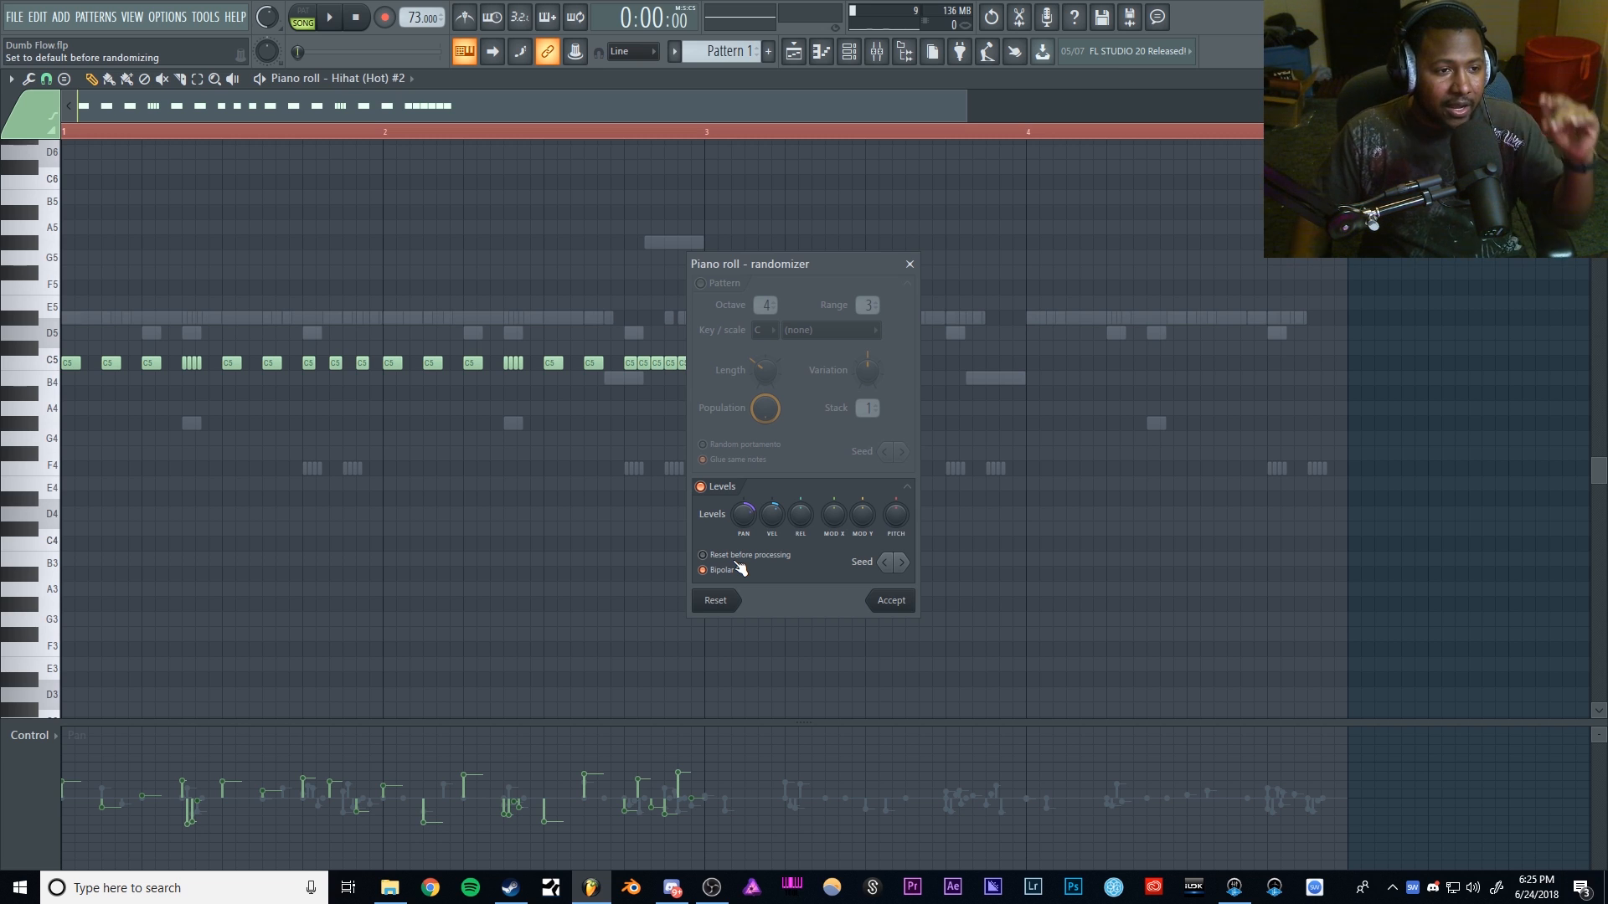
{"action": "left_click", "coordinate": [737, 571]}
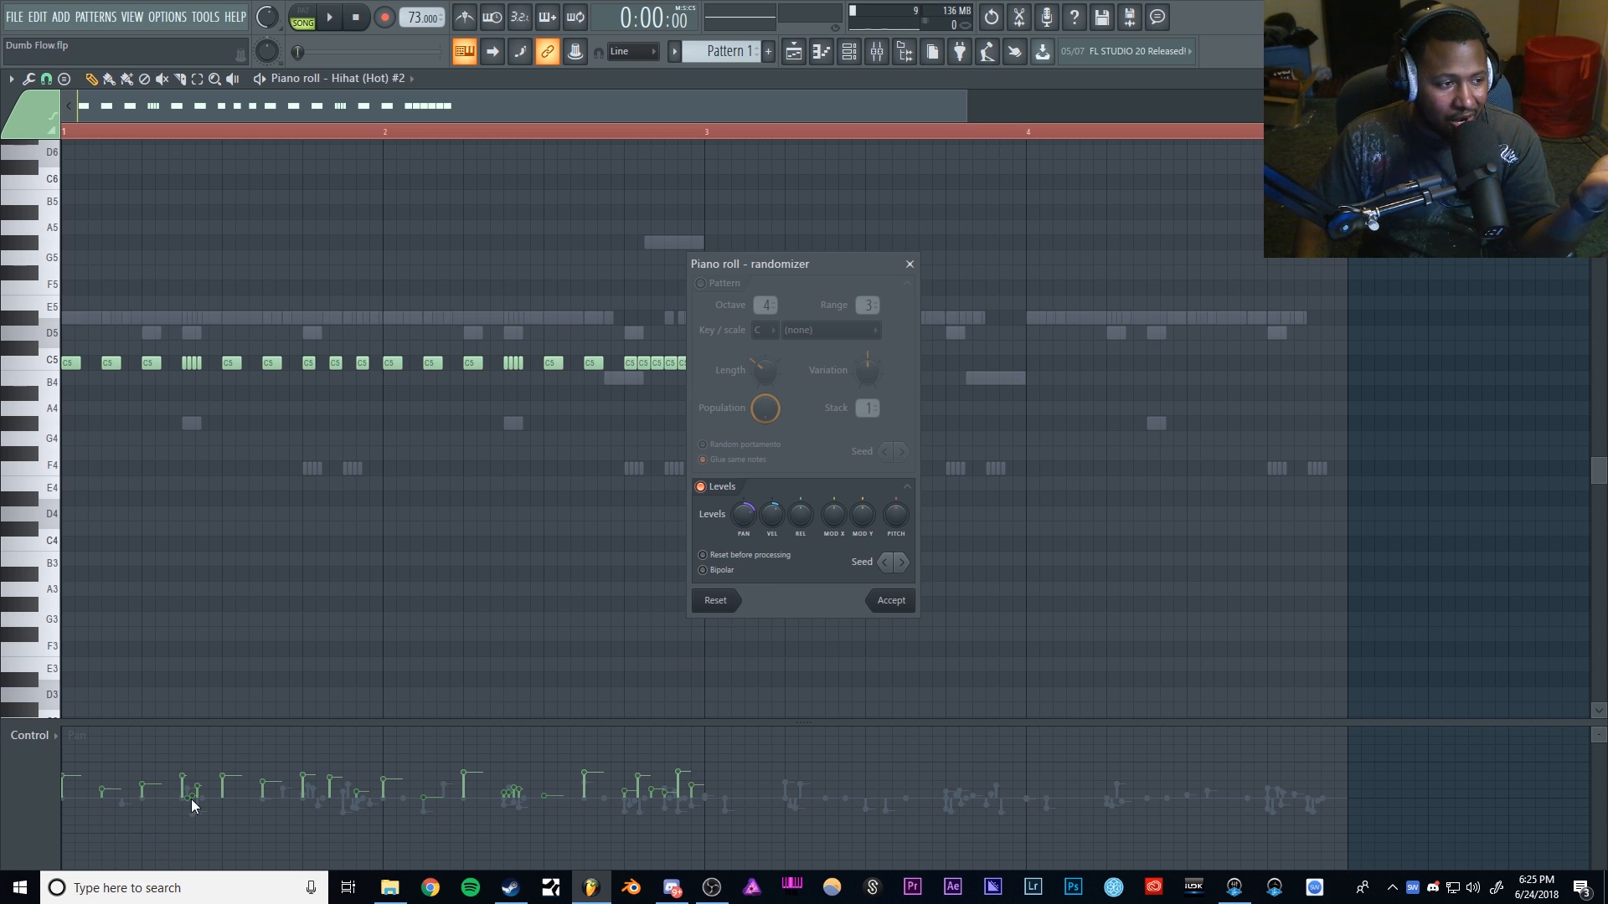
{"action": "left_click", "coordinate": [718, 570]}
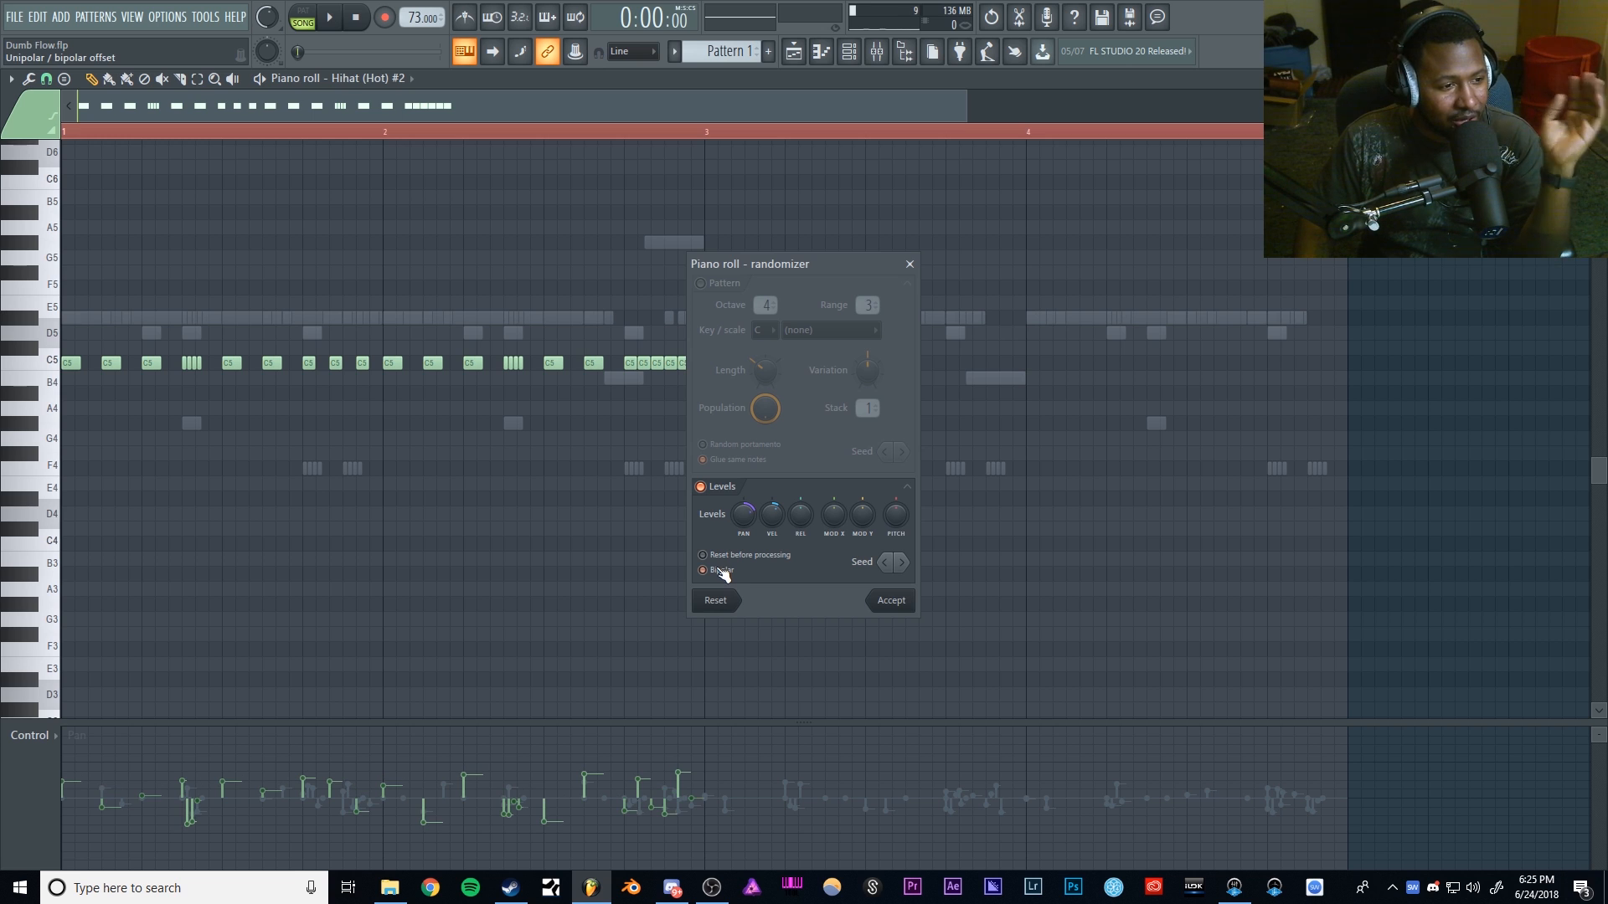
Step: Raise the pan randomization to 47% while the pattern plays and accept the randomized levels
{"action": "key", "text": "space"}
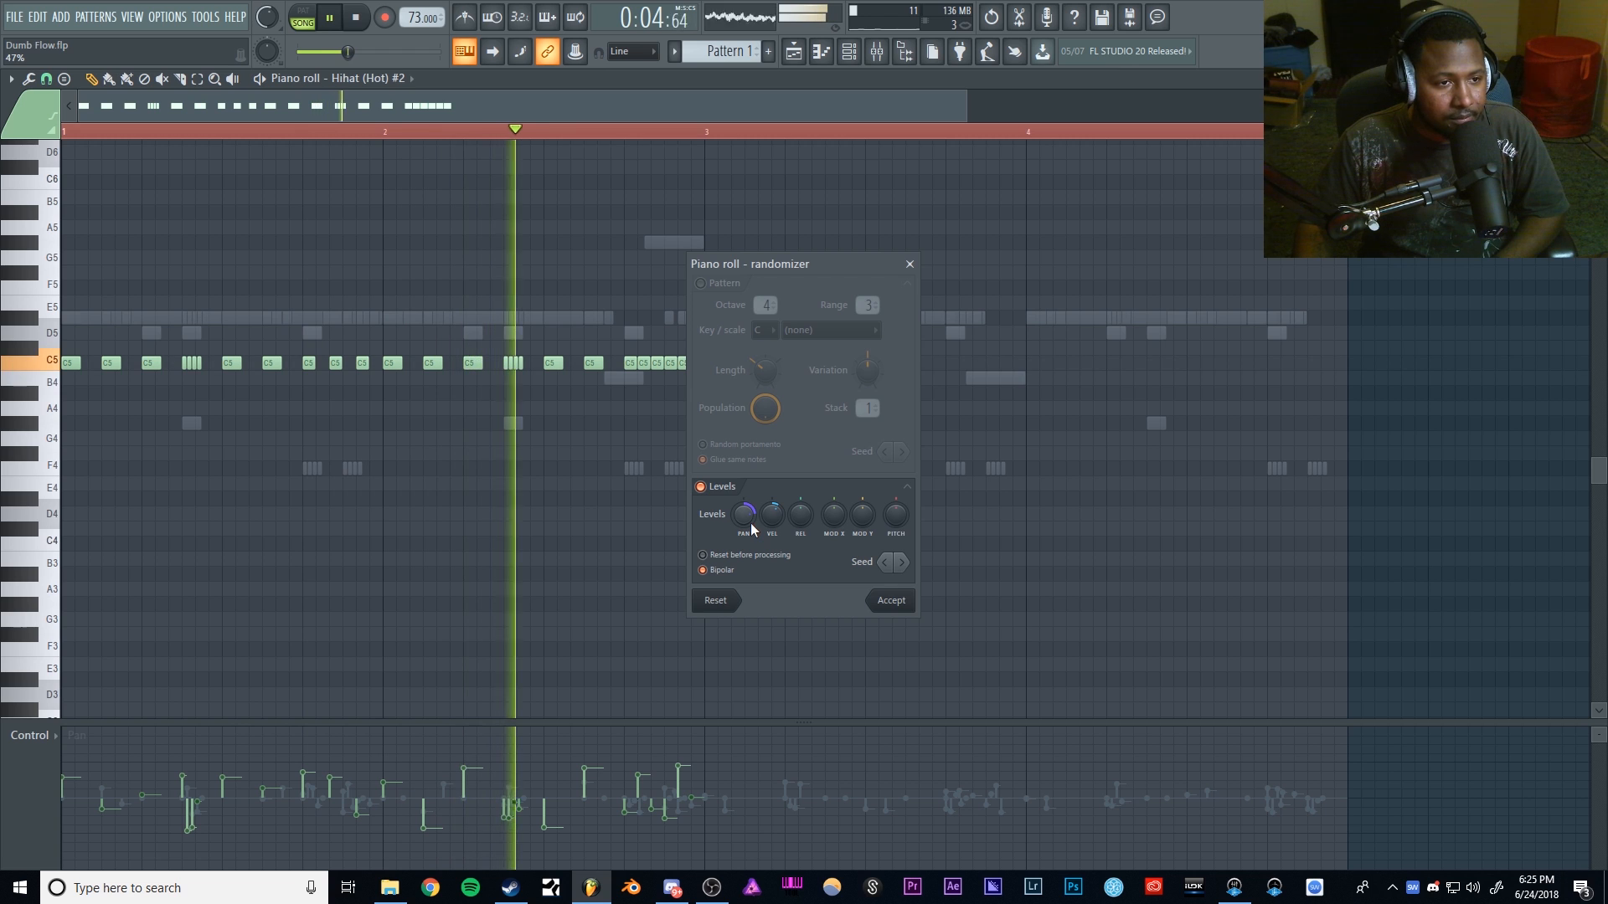
{"action": "left_click", "coordinate": [889, 603]}
{"action": "key", "text": "space"}
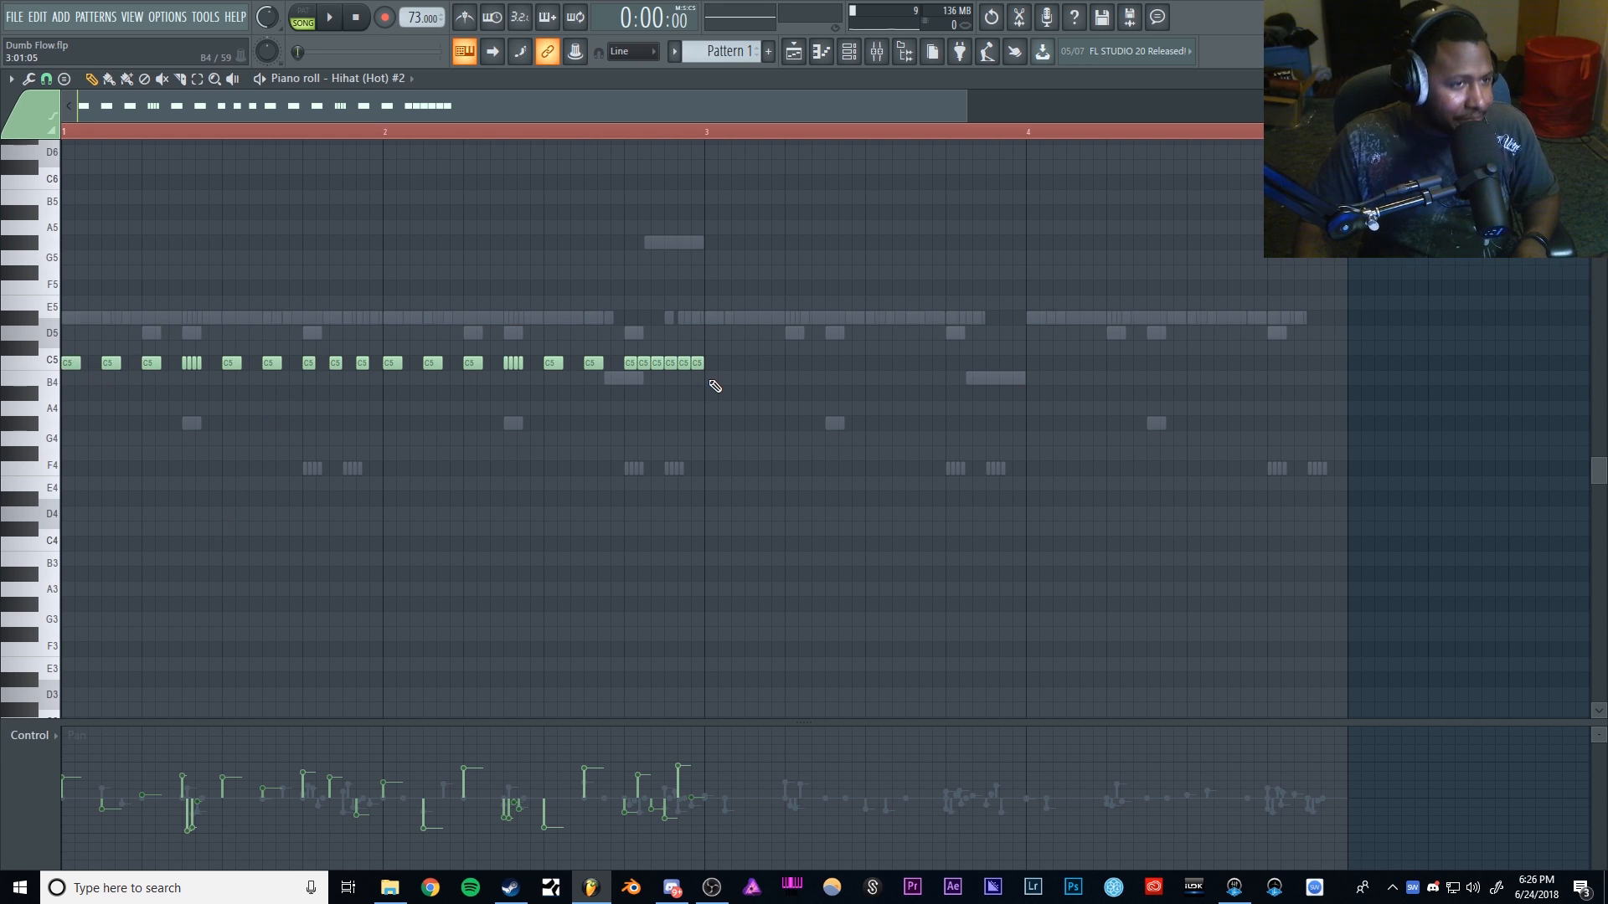
Step: Move all hi-hat notes in bars 1 and 2 up one semitone to C#5
{"action": "left_click_drag", "start_coordinate": [761, 344], "coordinate": [64, 349]}
{"action": "left_click", "coordinate": [238, 445]}
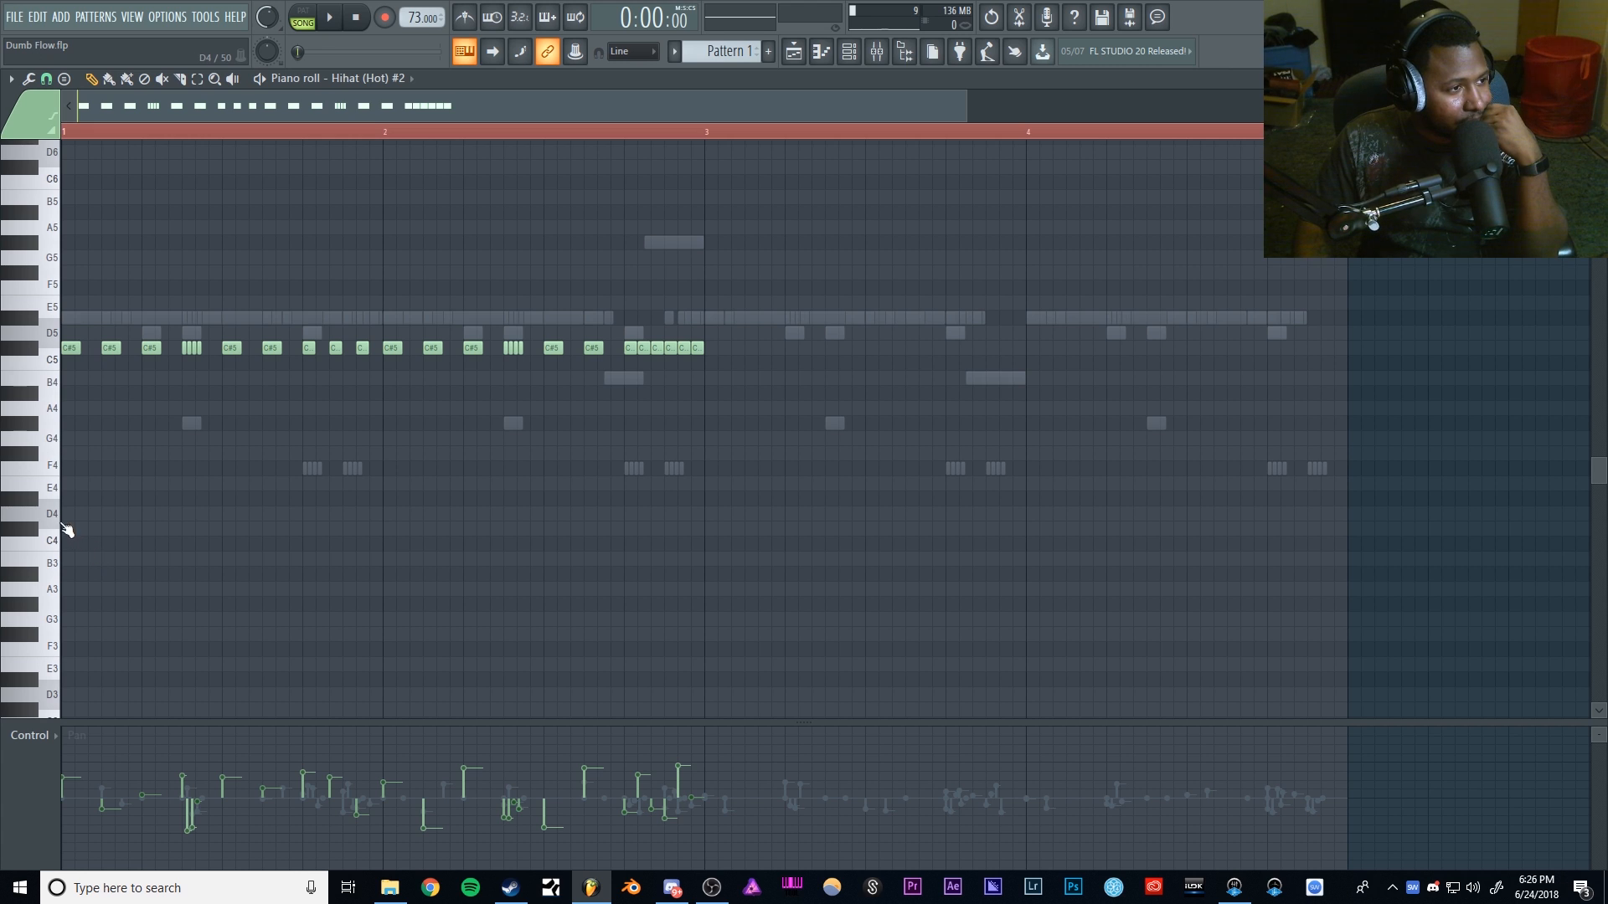
Step: Audition lower keys, place three consecutive C#4 notes below the hi-hat roll in bar 1 and preview the pattern
{"action": "left_click", "coordinate": [38, 505]}
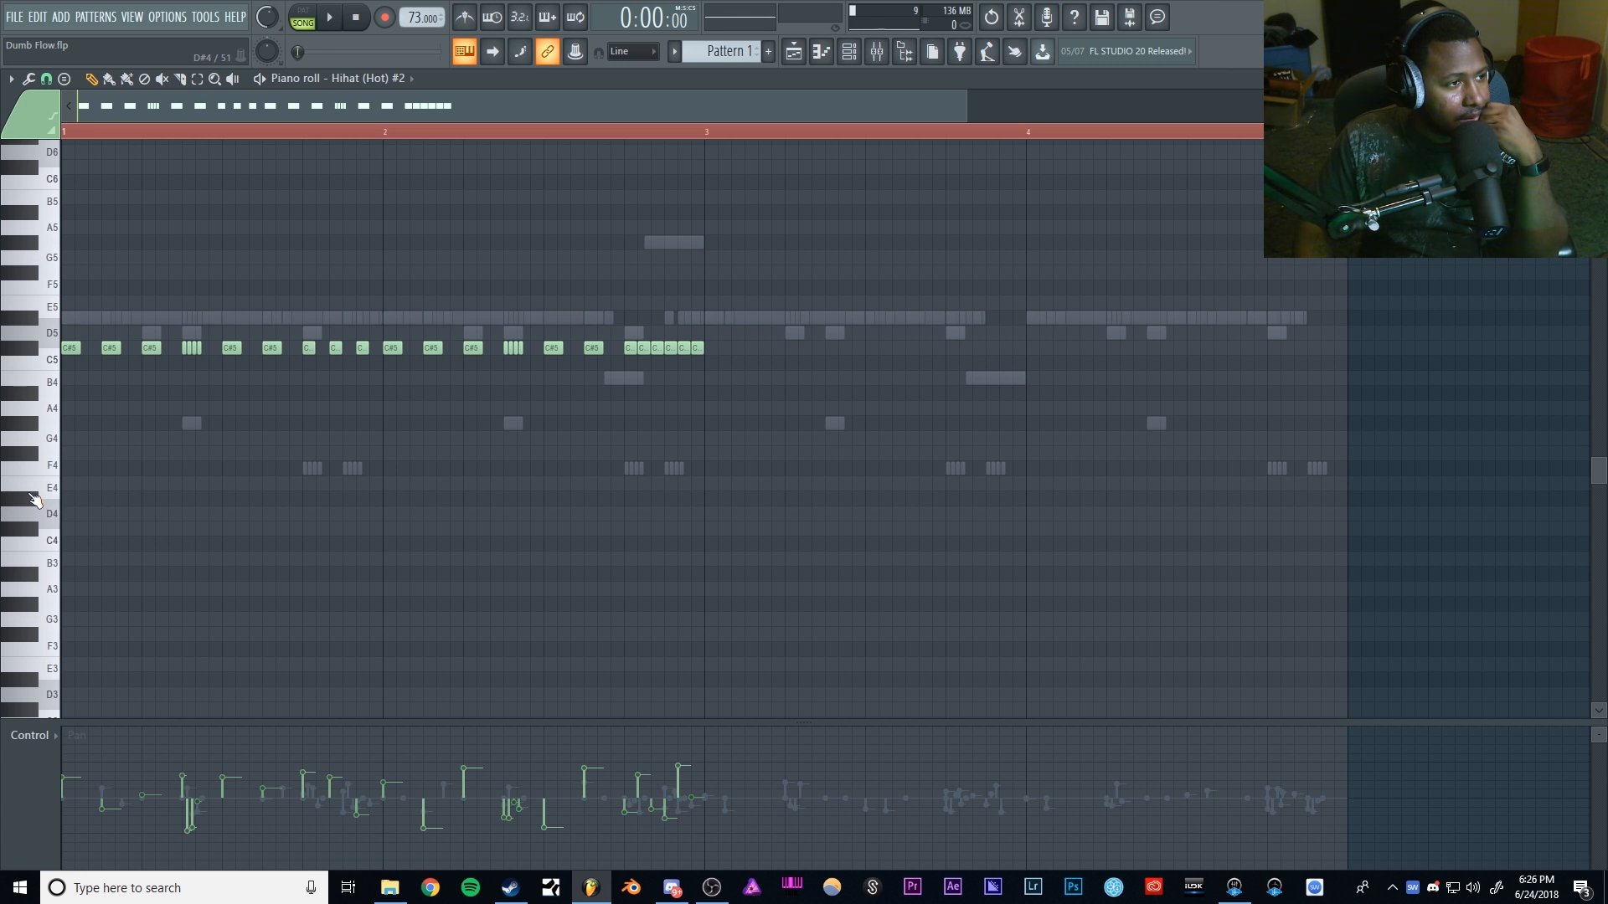
{"action": "left_click", "coordinate": [31, 534]}
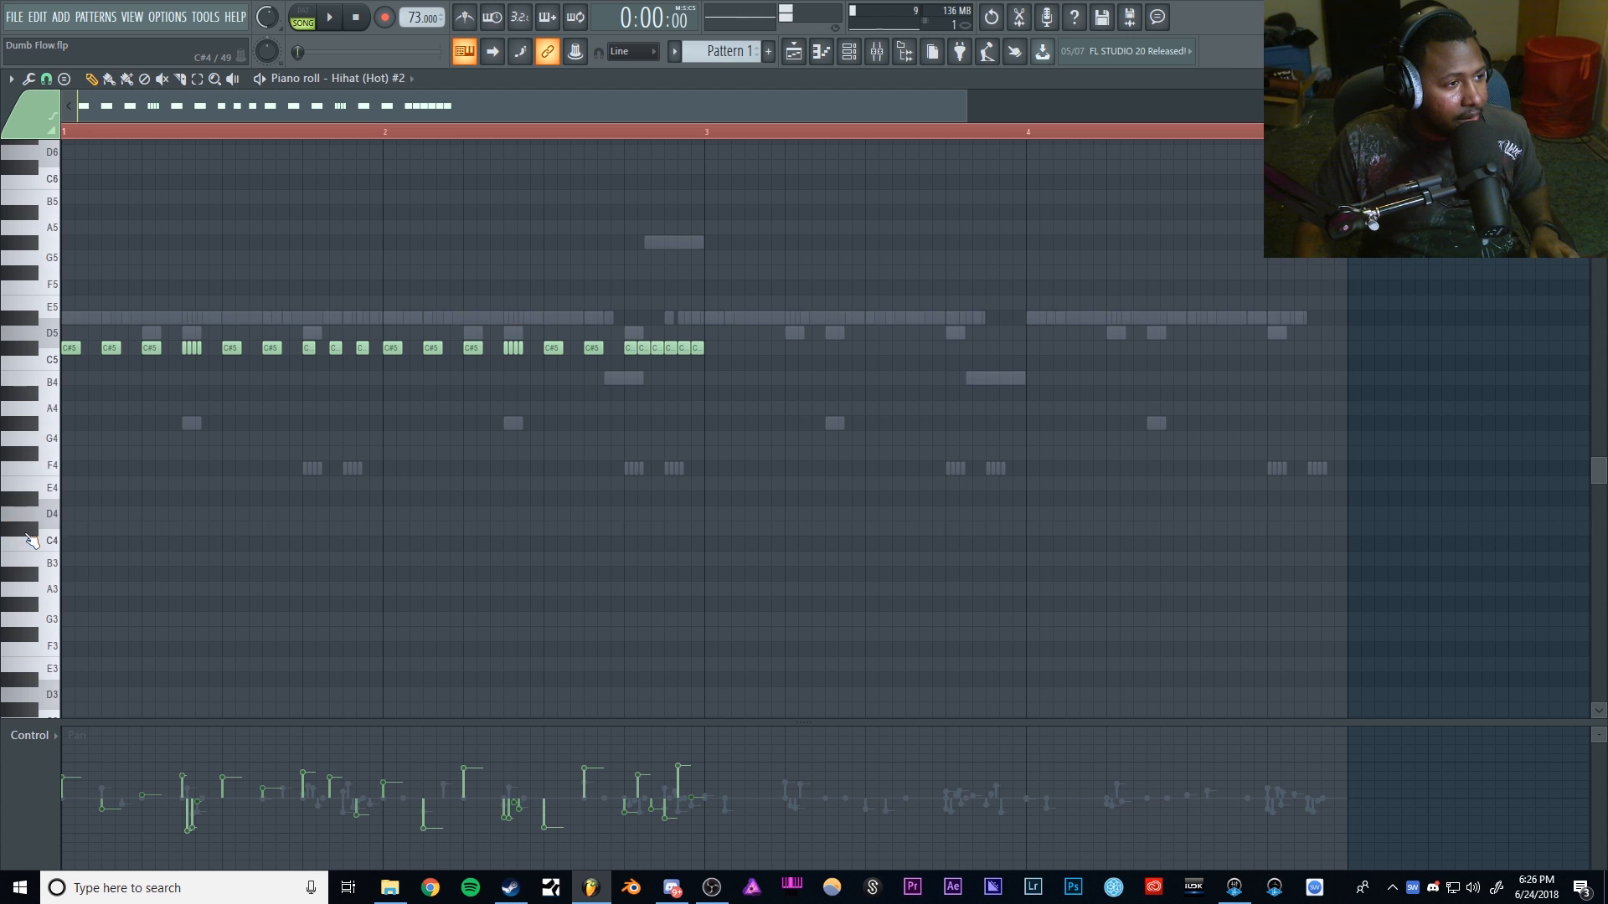
{"action": "scroll", "coordinate": [81, 675], "scroll_direction": "down", "scroll_amount": 2}
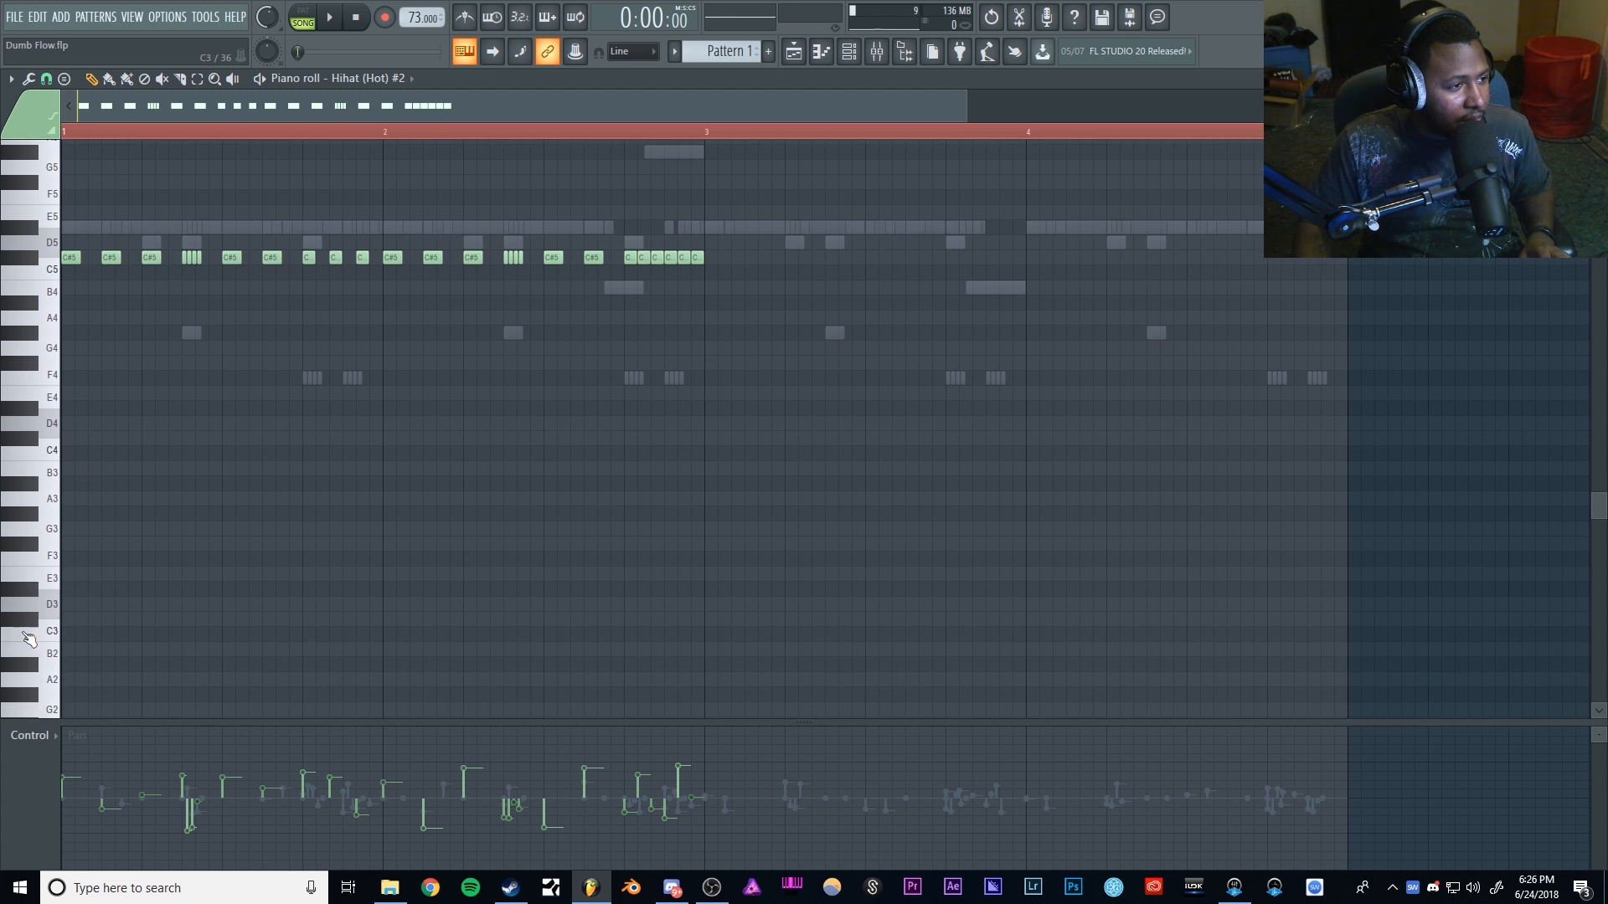
{"action": "scroll", "coordinate": [54, 550], "scroll_direction": "up", "scroll_amount": 1}
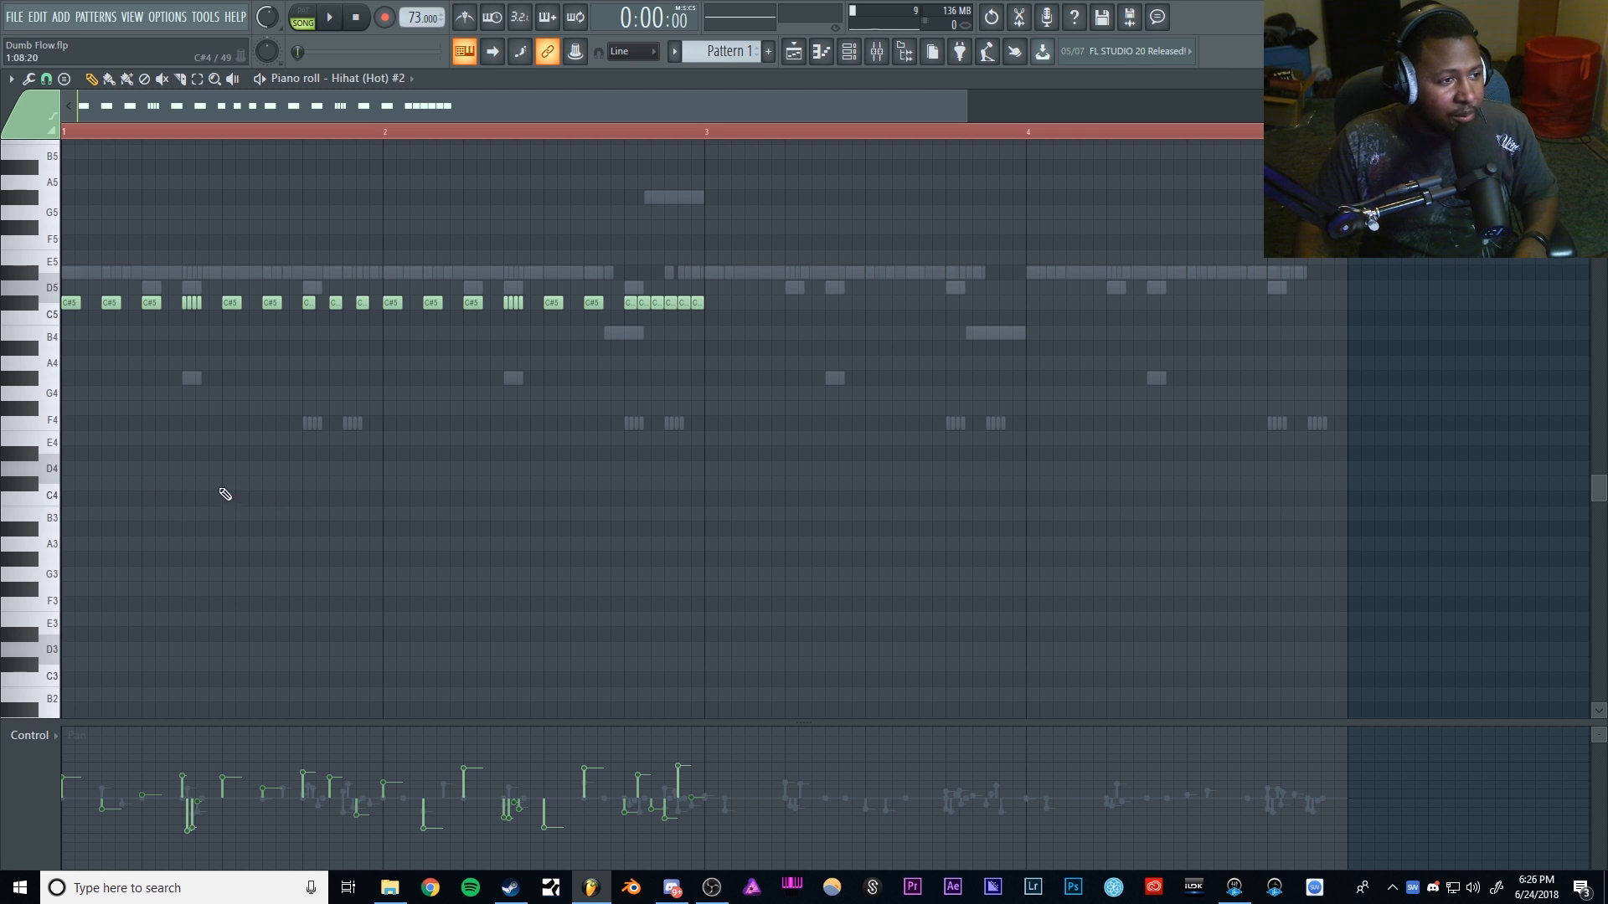
{"action": "key", "text": "space"}
{"action": "left_click", "coordinate": [188, 483]}
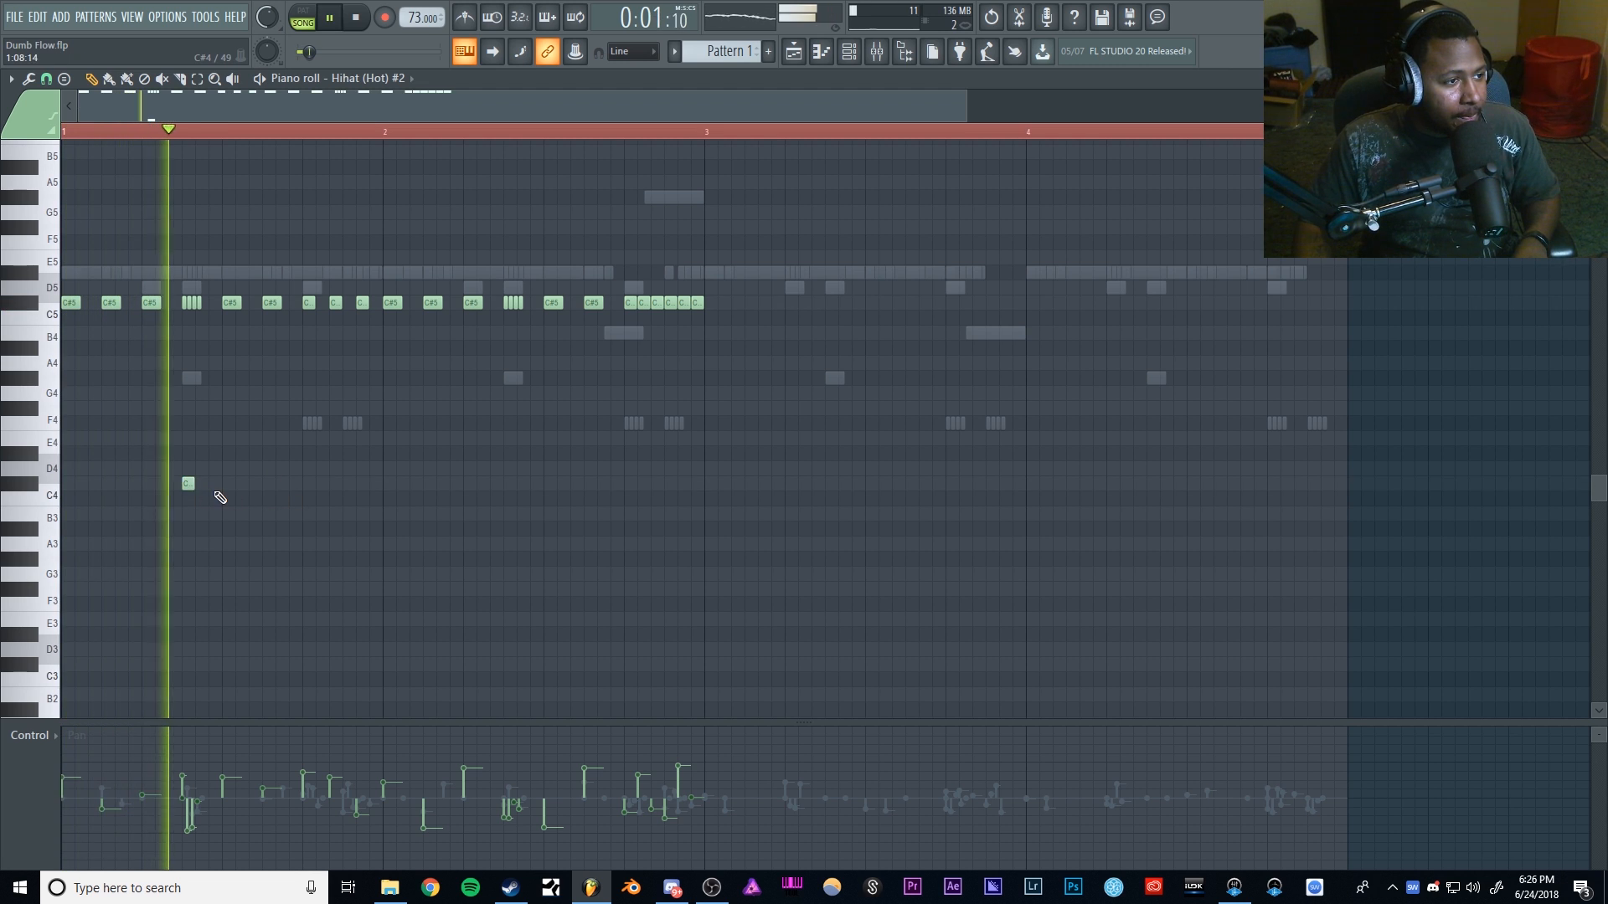
{"action": "key", "text": "space"}
{"action": "left_click", "coordinate": [201, 483]}
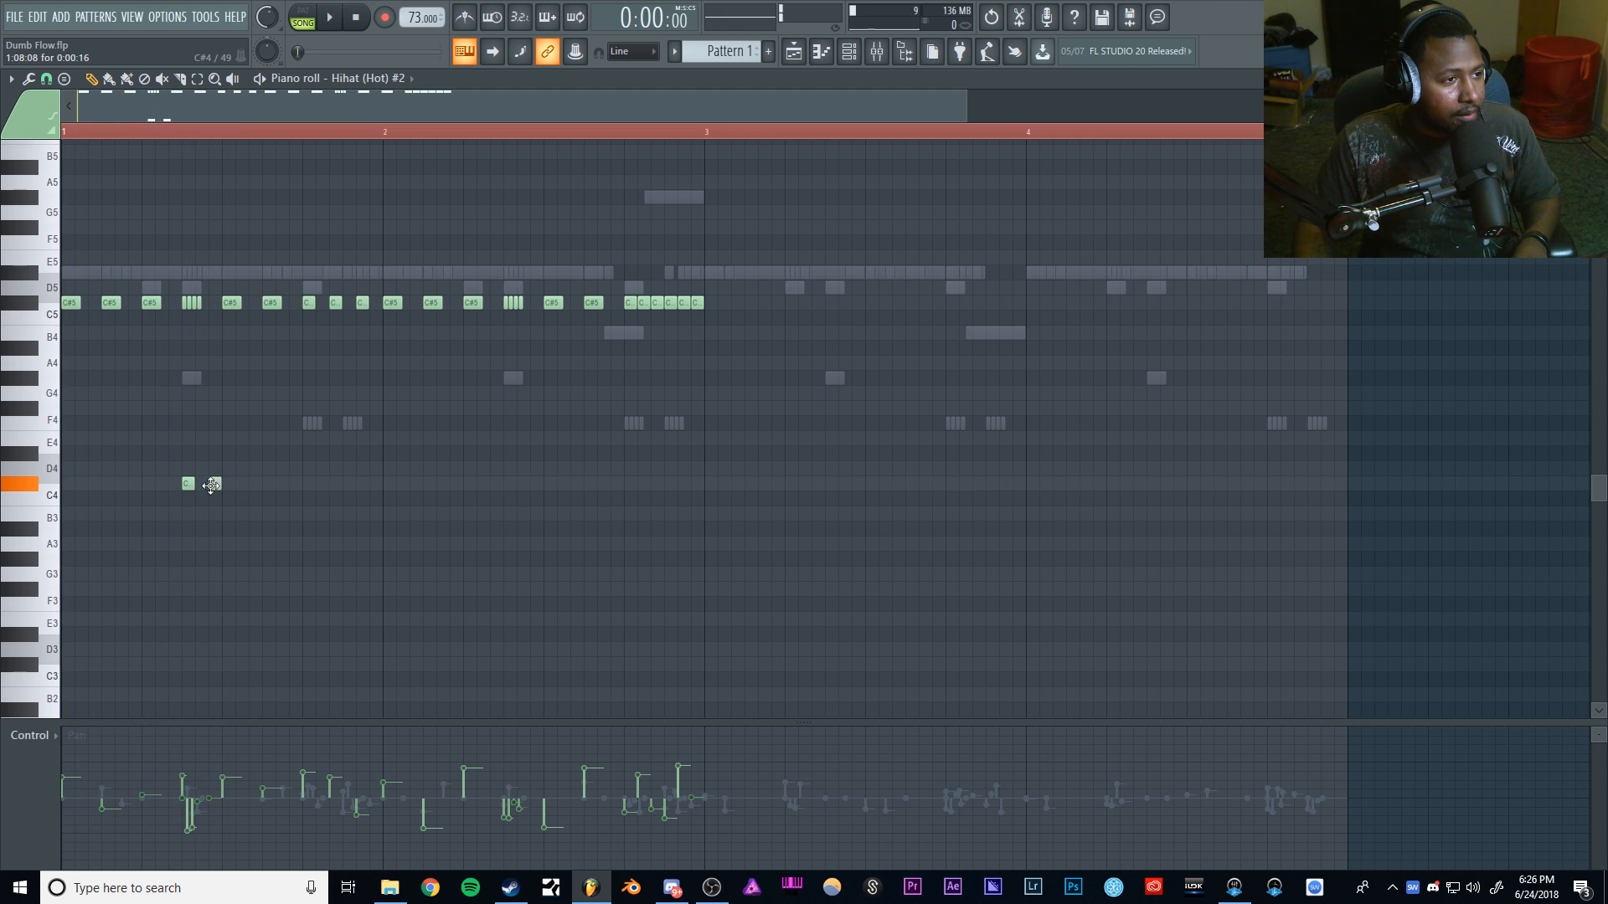
{"action": "left_click", "coordinate": [210, 484]}
{"action": "key", "text": "space"}
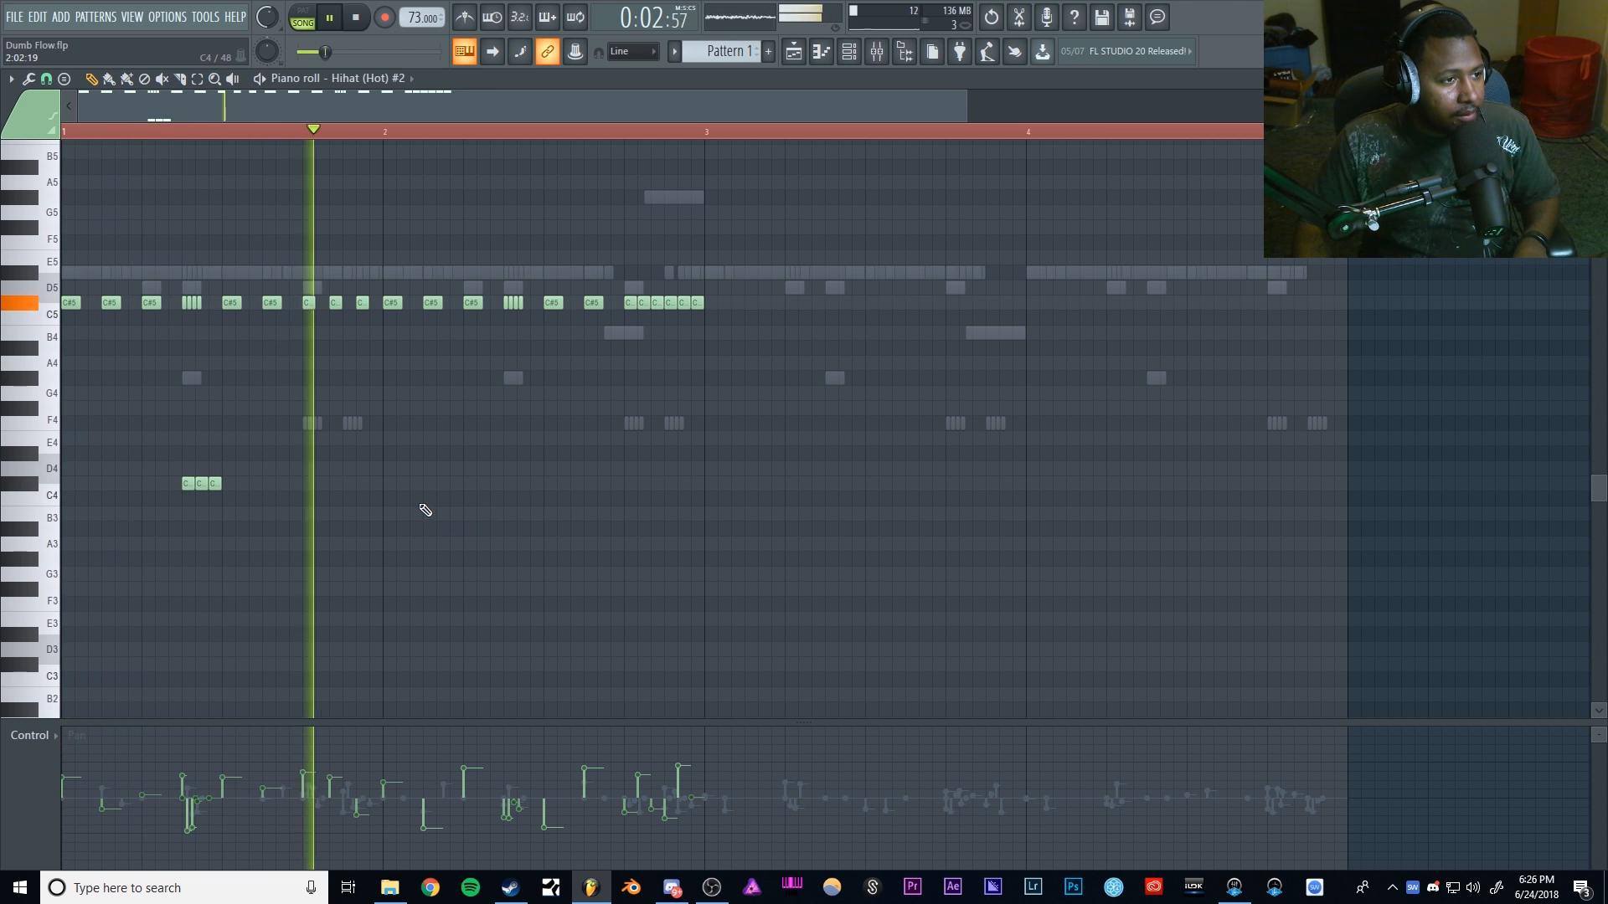
Step: Add two spaced C#4 notes at the end of bar 1 and three consecutive C#4 notes below the roll in bar 2
{"action": "left_click", "coordinate": [348, 484]}
{"action": "left_click", "coordinate": [375, 484]}
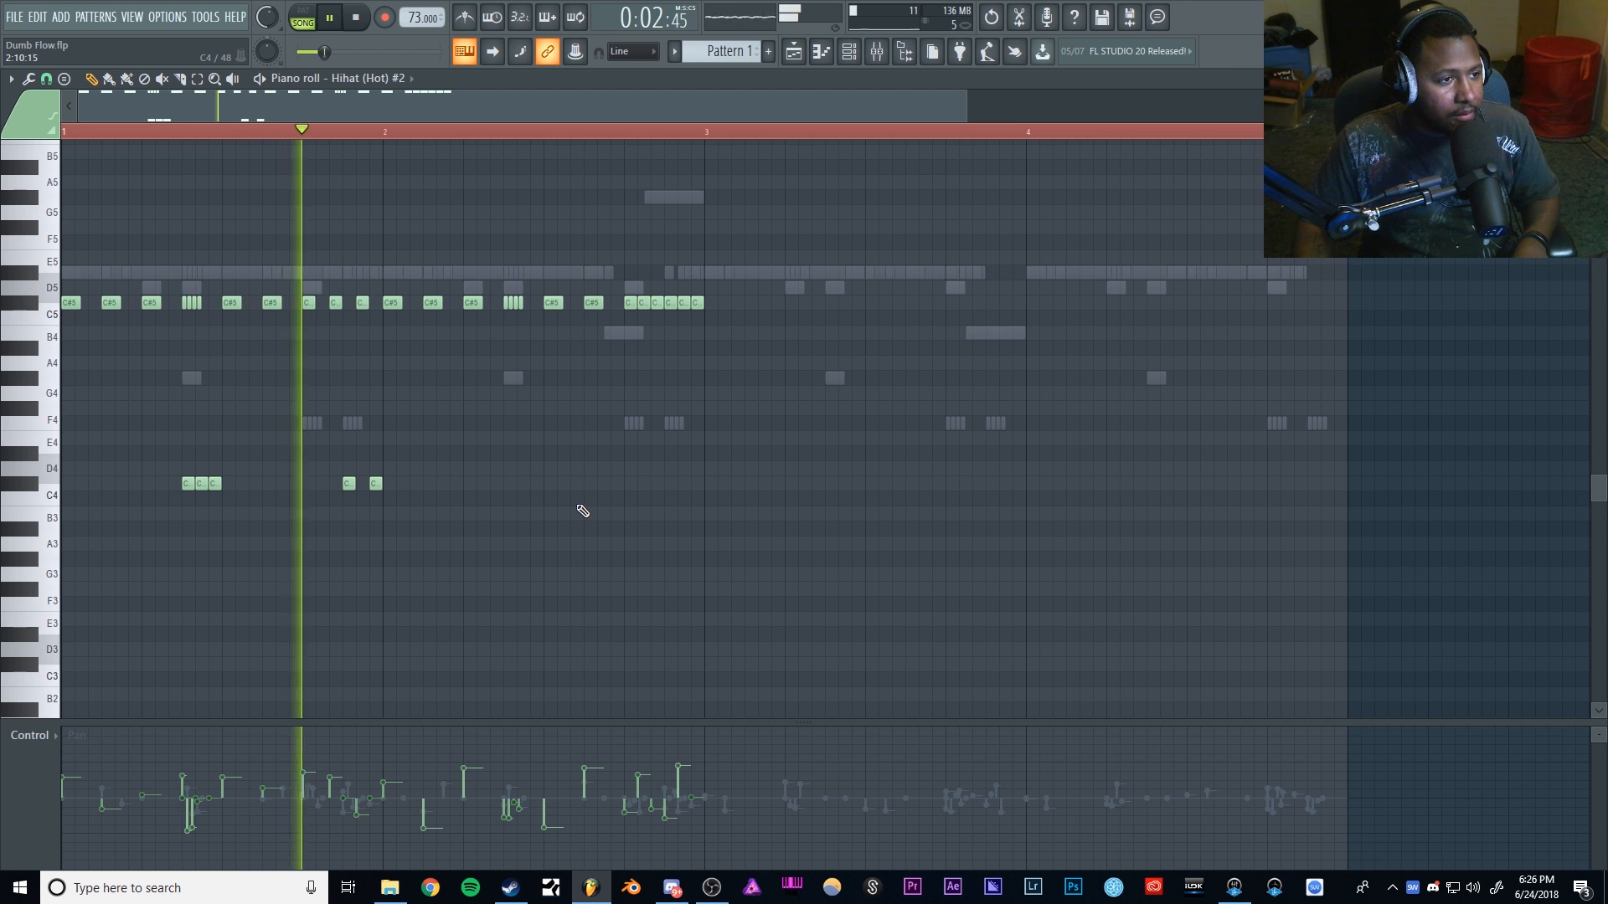
{"action": "left_click", "coordinate": [507, 484]}
{"action": "left_click", "coordinate": [534, 484]}
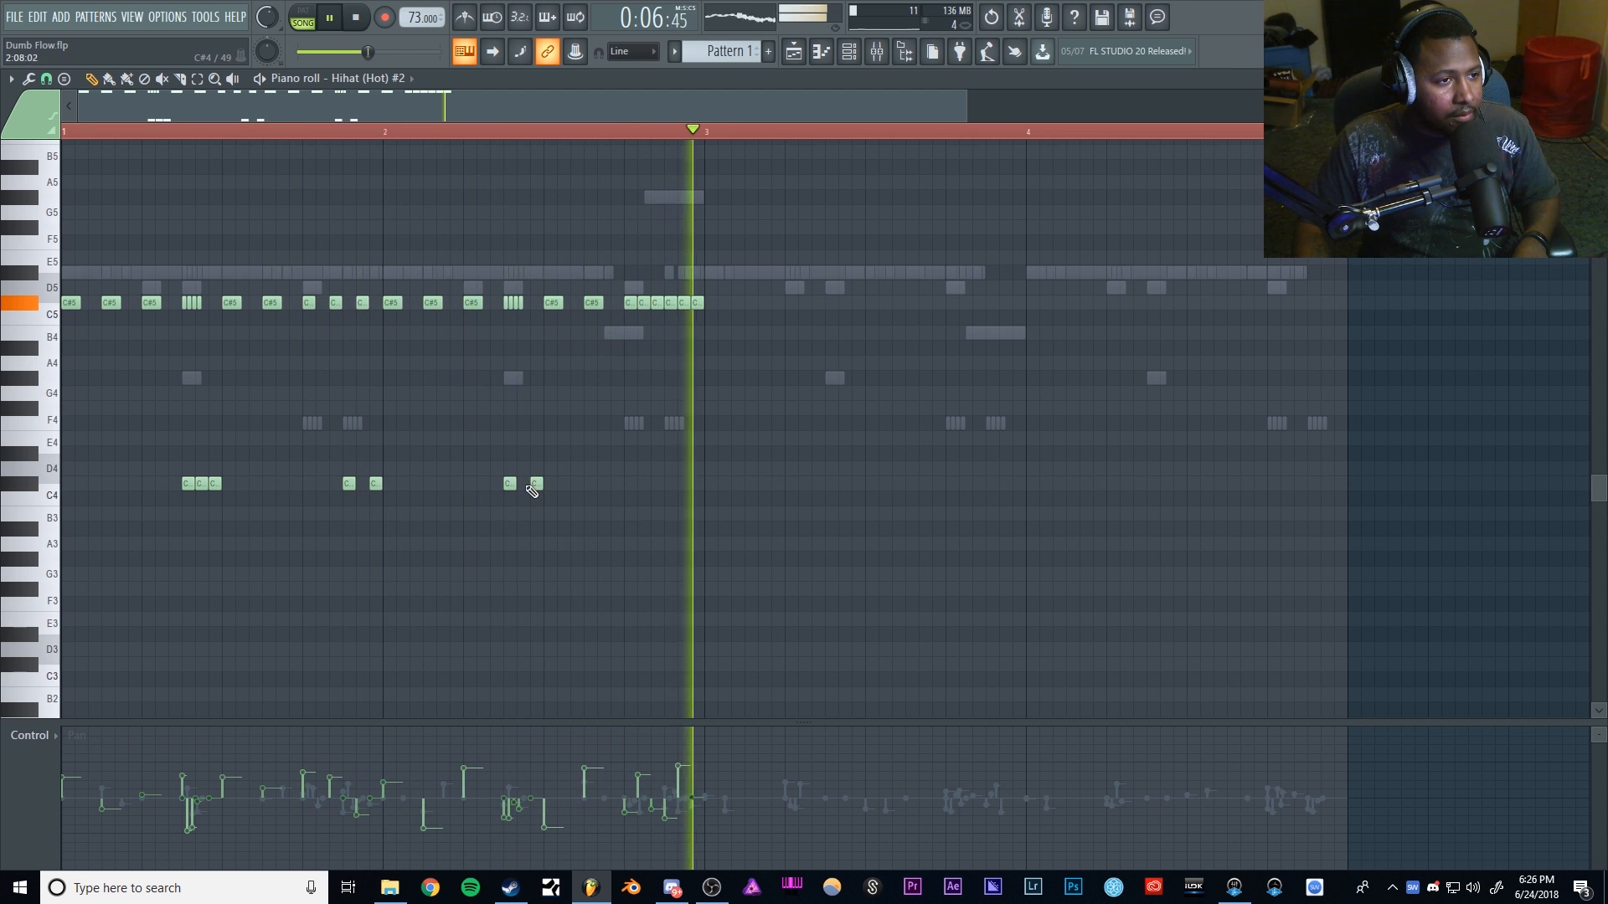
{"action": "left_click", "coordinate": [521, 484]}
{"action": "key", "text": "space"}
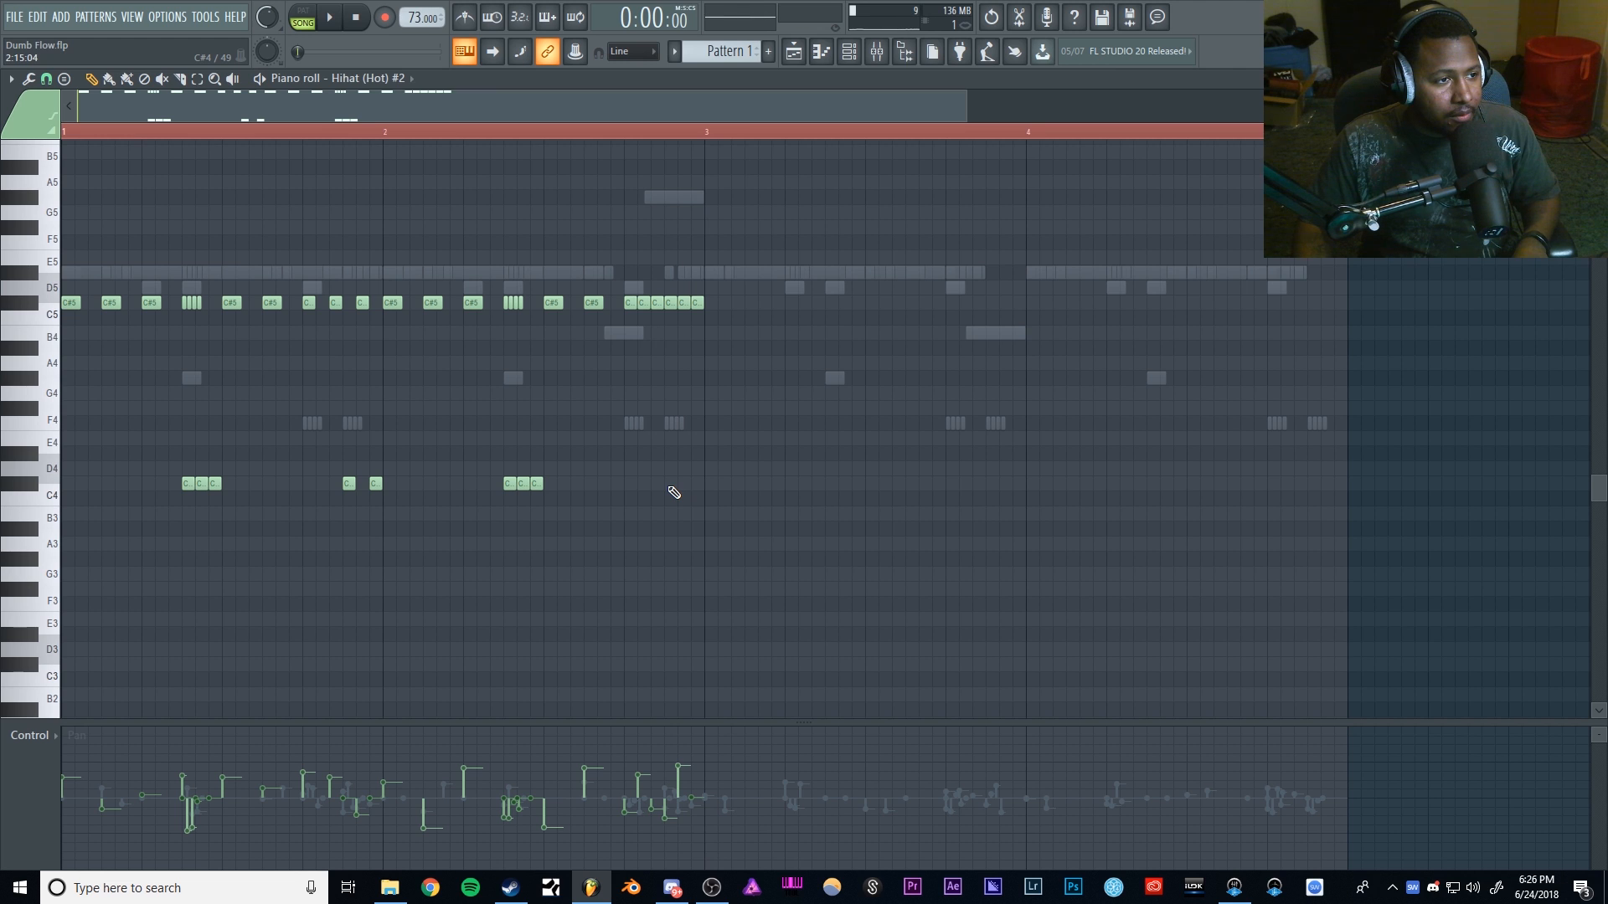
Step: Add two spaced C#4 notes at the end of bar 2 and preview the pattern
{"action": "left_click", "coordinate": [669, 484]}
{"action": "left_click", "coordinate": [697, 484]}
{"action": "key", "text": "space"}
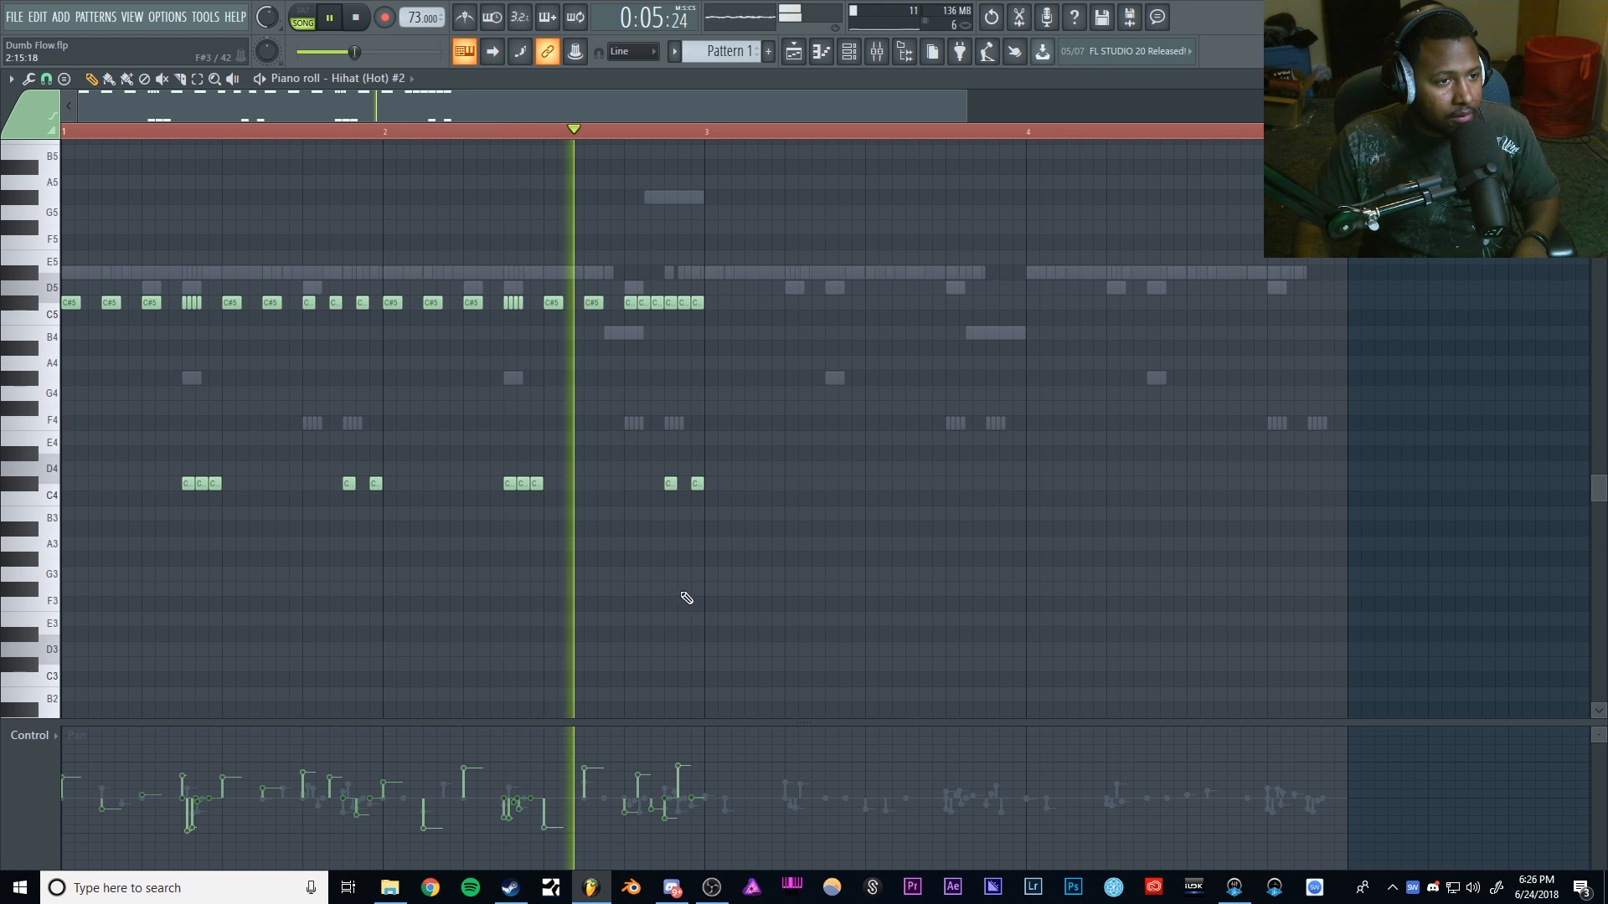
{"action": "key", "text": "space"}
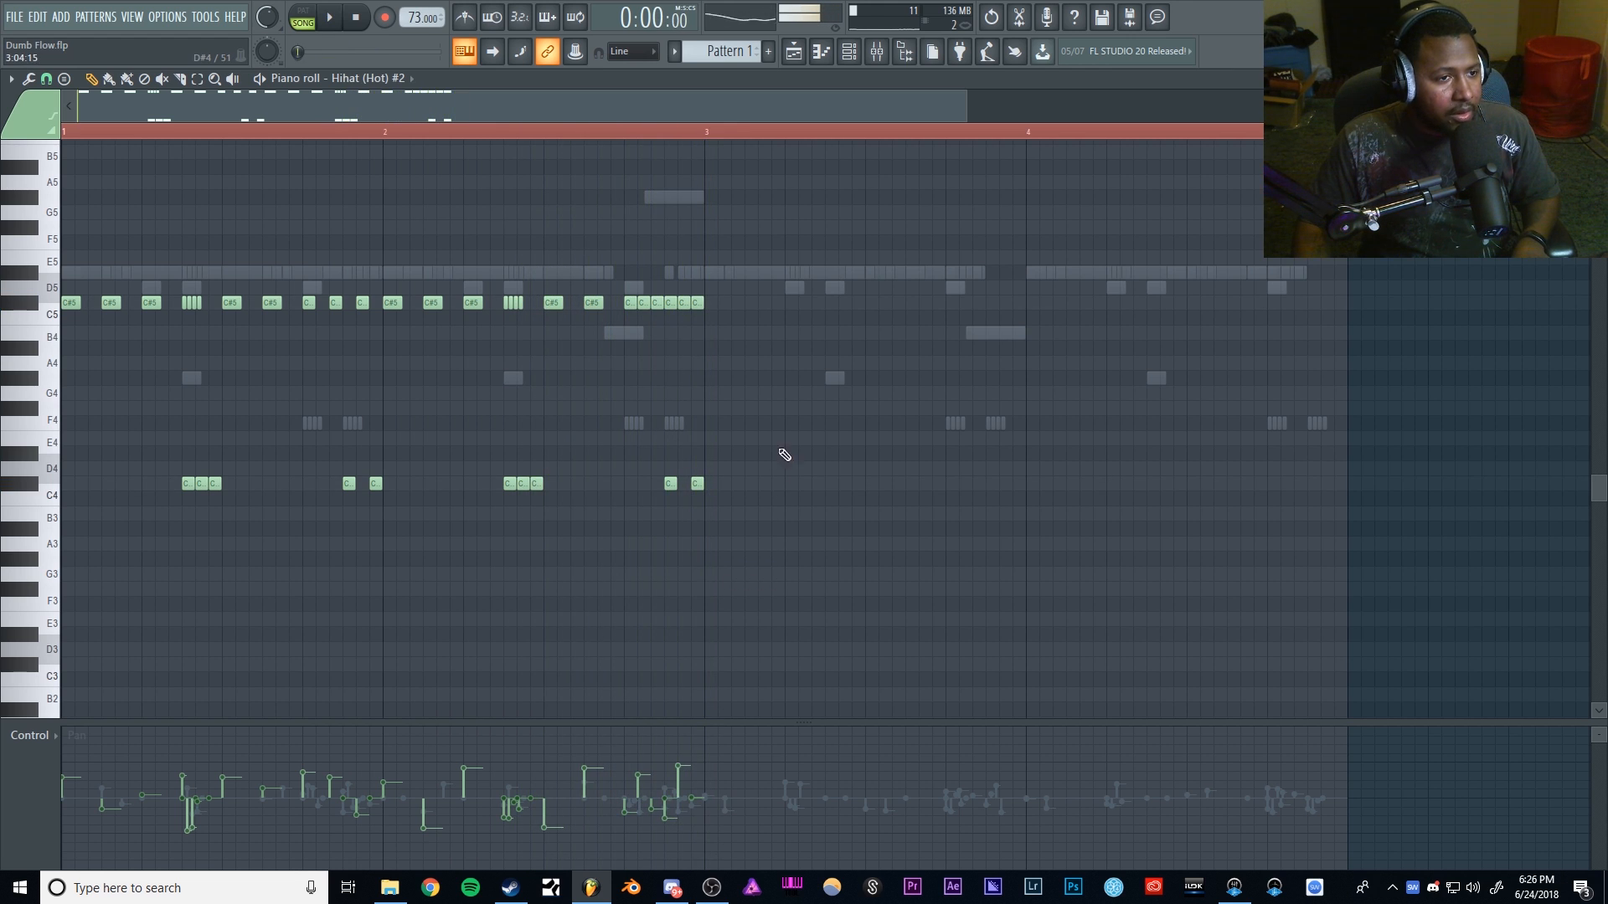
Step: Change the piano roll snap setting from 1/6 beat and play the pattern
{"action": "left_click_drag", "start_coordinate": [795, 433], "coordinate": [643, 410]}
{"action": "scroll", "coordinate": [377, 394], "scroll_direction": "up", "scroll_amount": 3}
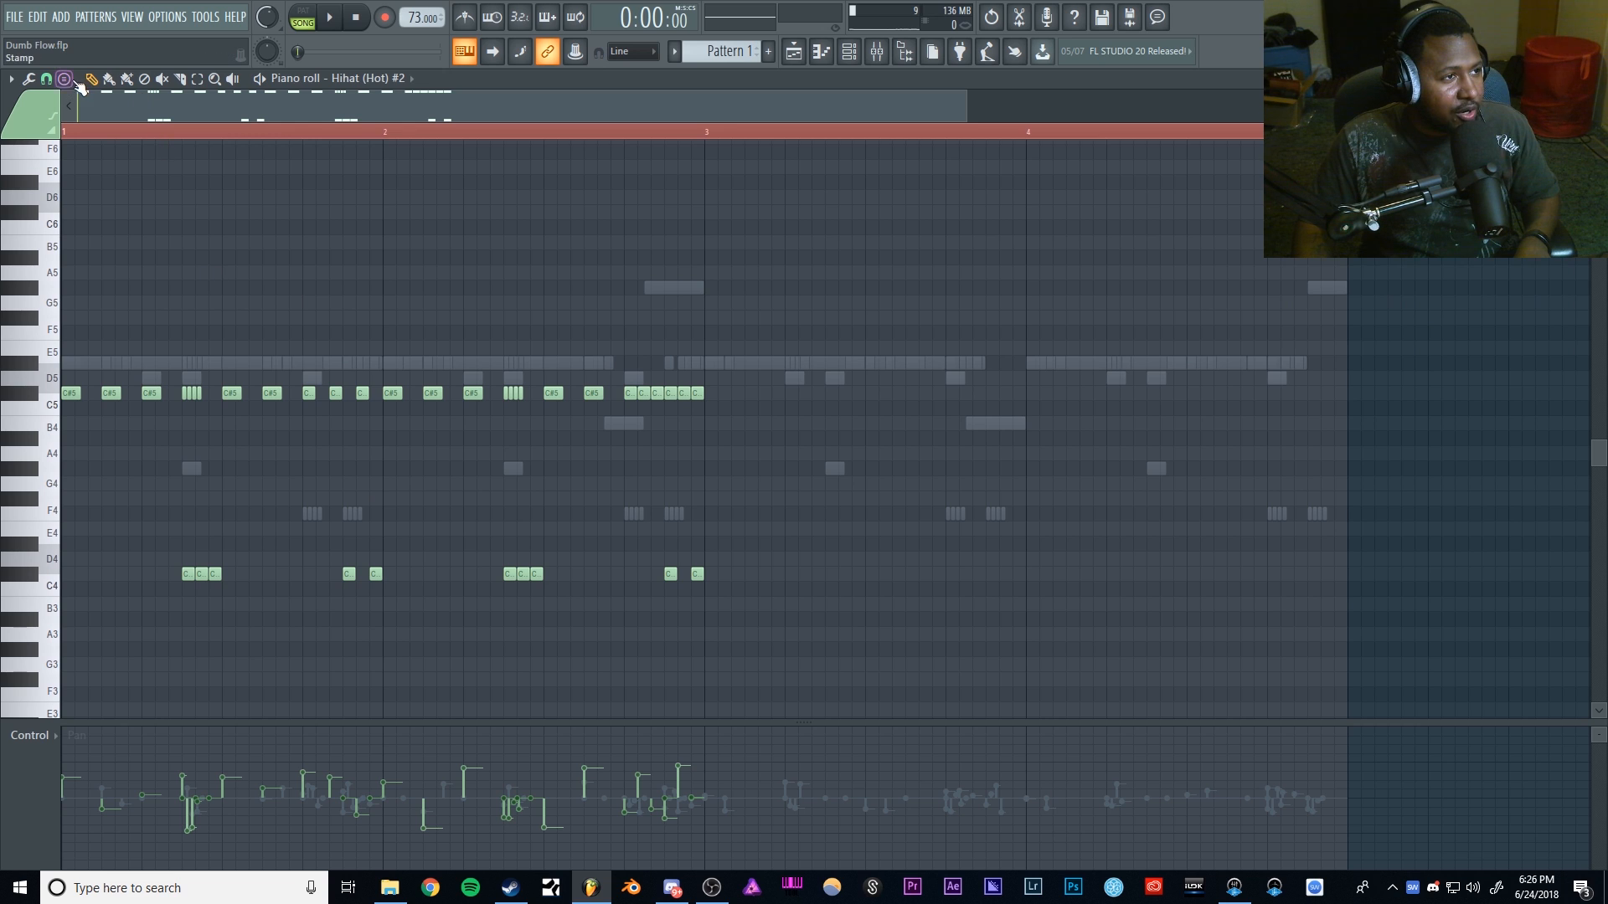
{"action": "left_click", "coordinate": [46, 78]}
{"action": "left_click", "coordinate": [95, 268]}
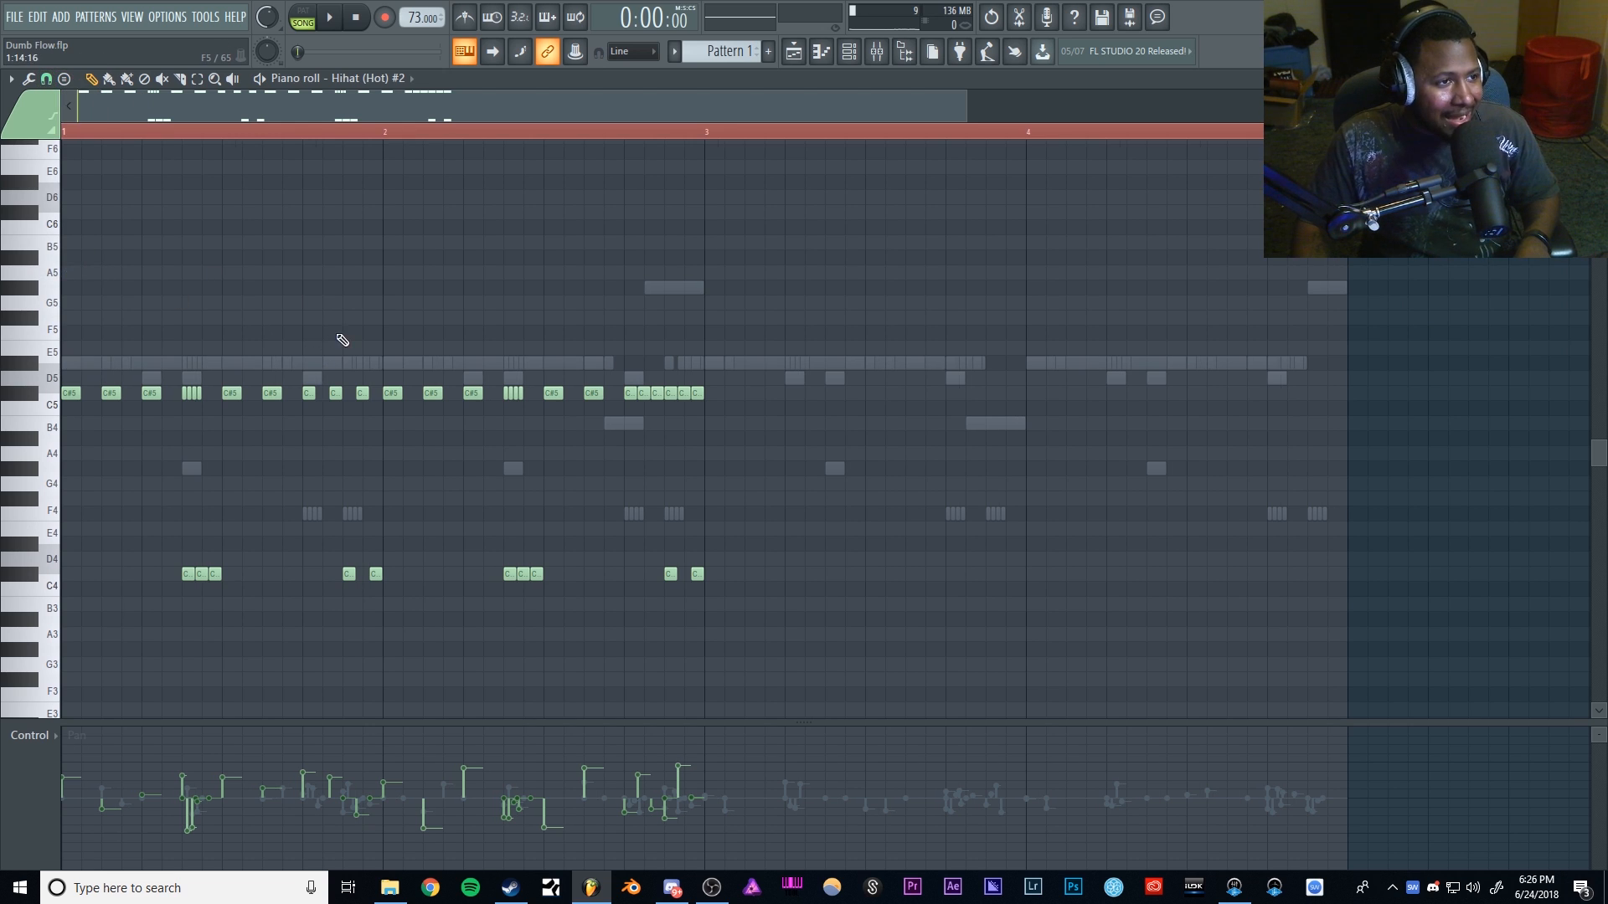
{"action": "key", "text": "space"}
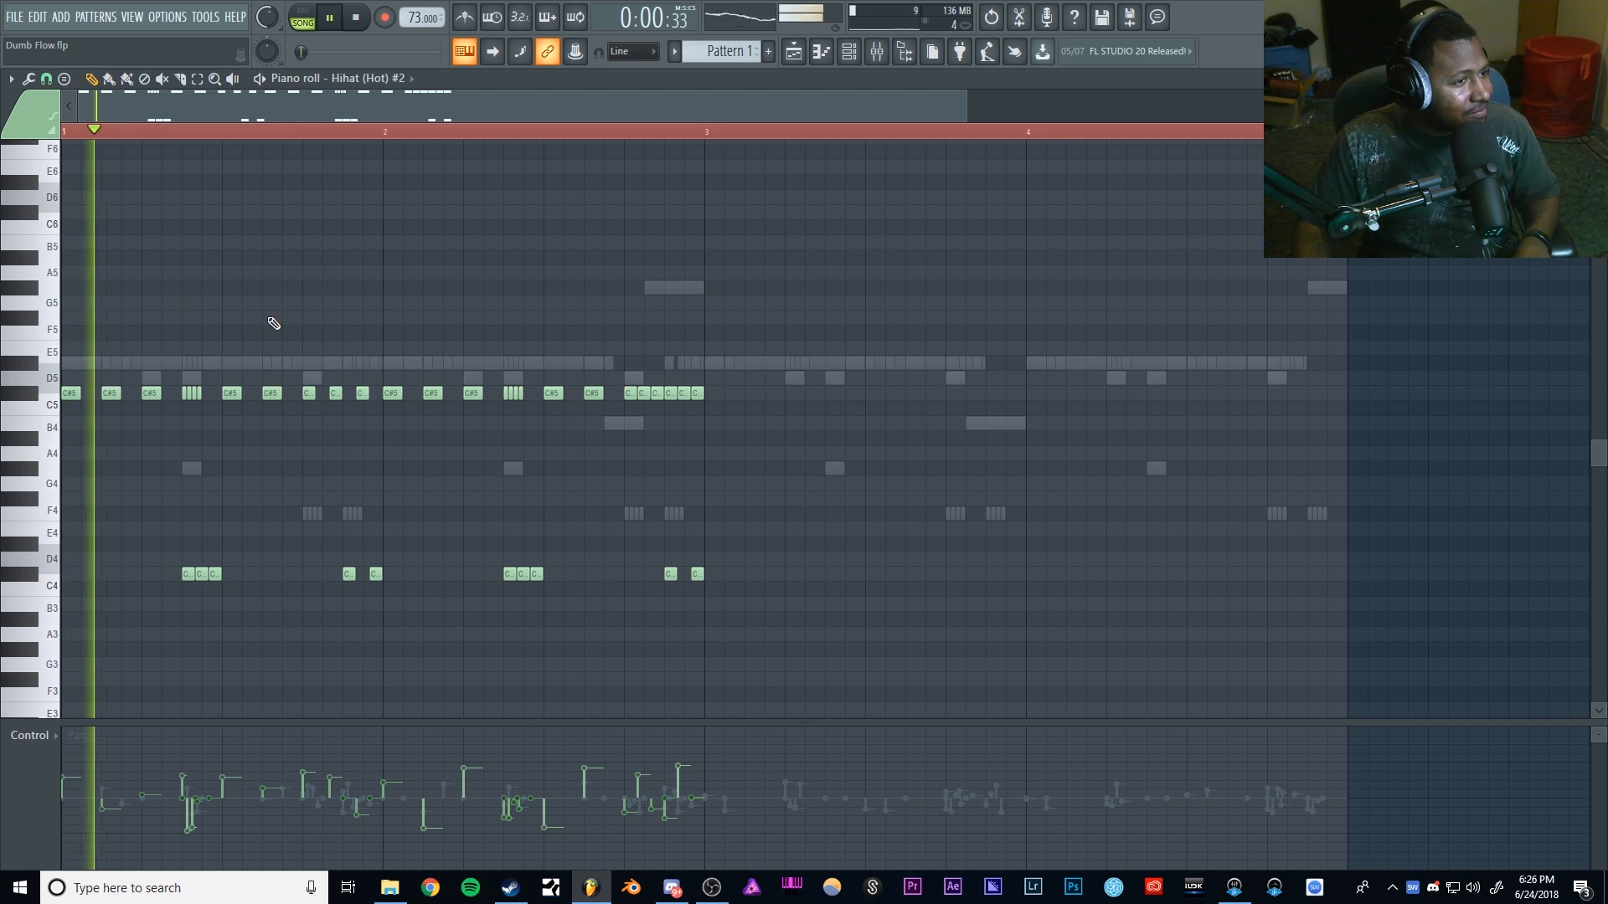
Step: Try F#5 and G5 notes late in bar 1, replacing them with a single F#5 note above the sixth hi-hat
{"action": "left_click", "coordinate": [270, 319]}
{"action": "key", "text": "space"}
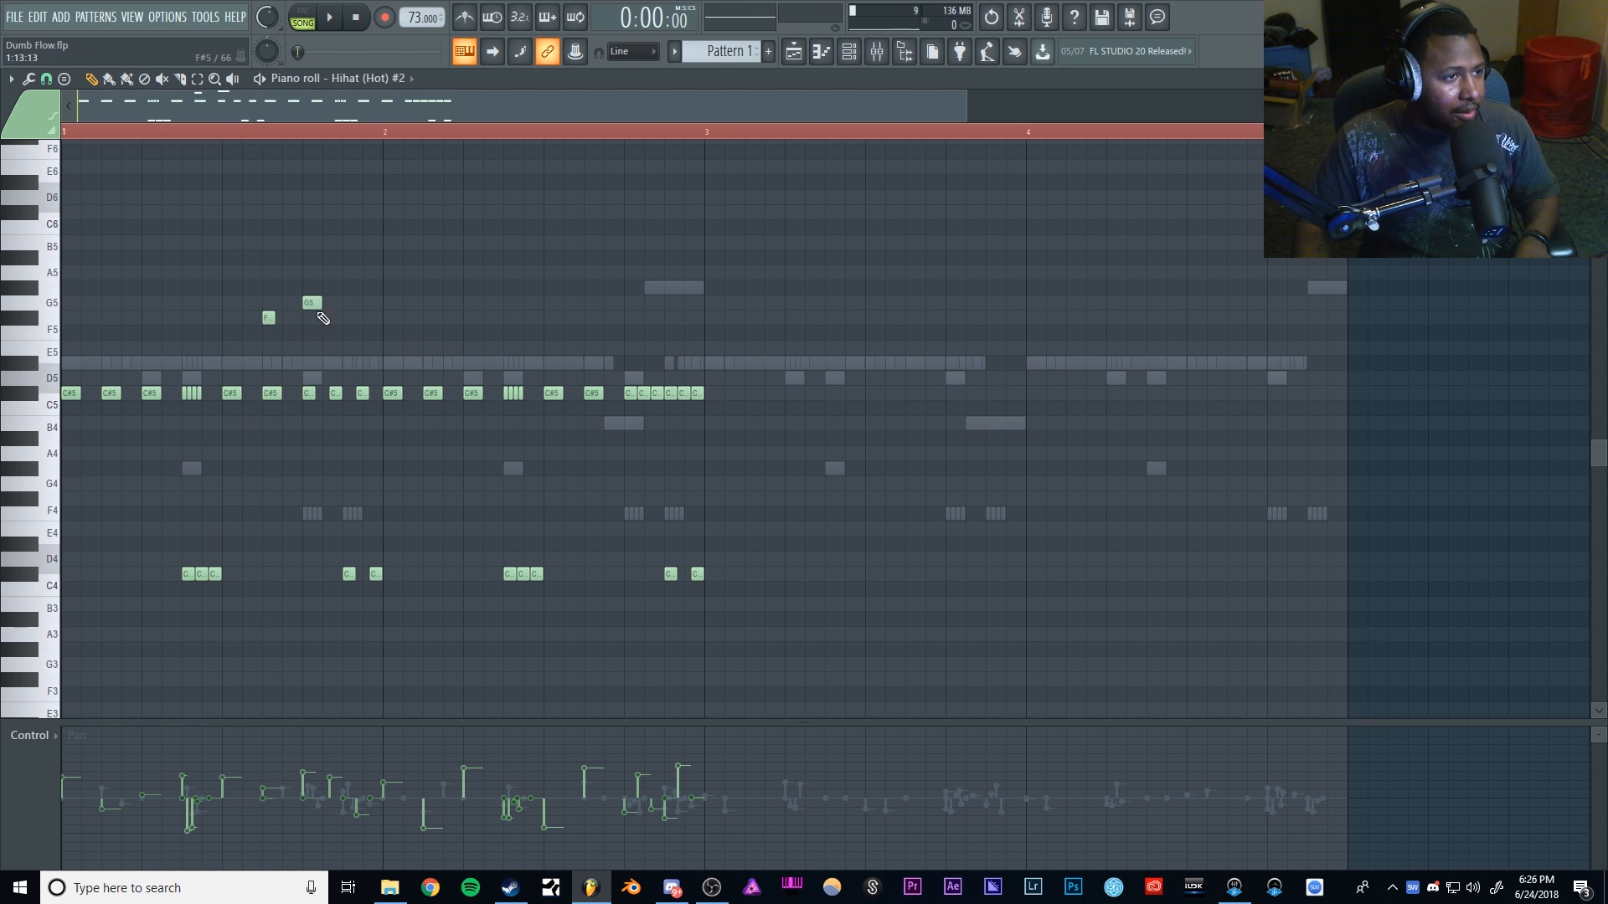
{"action": "right_click", "coordinate": [265, 318]}
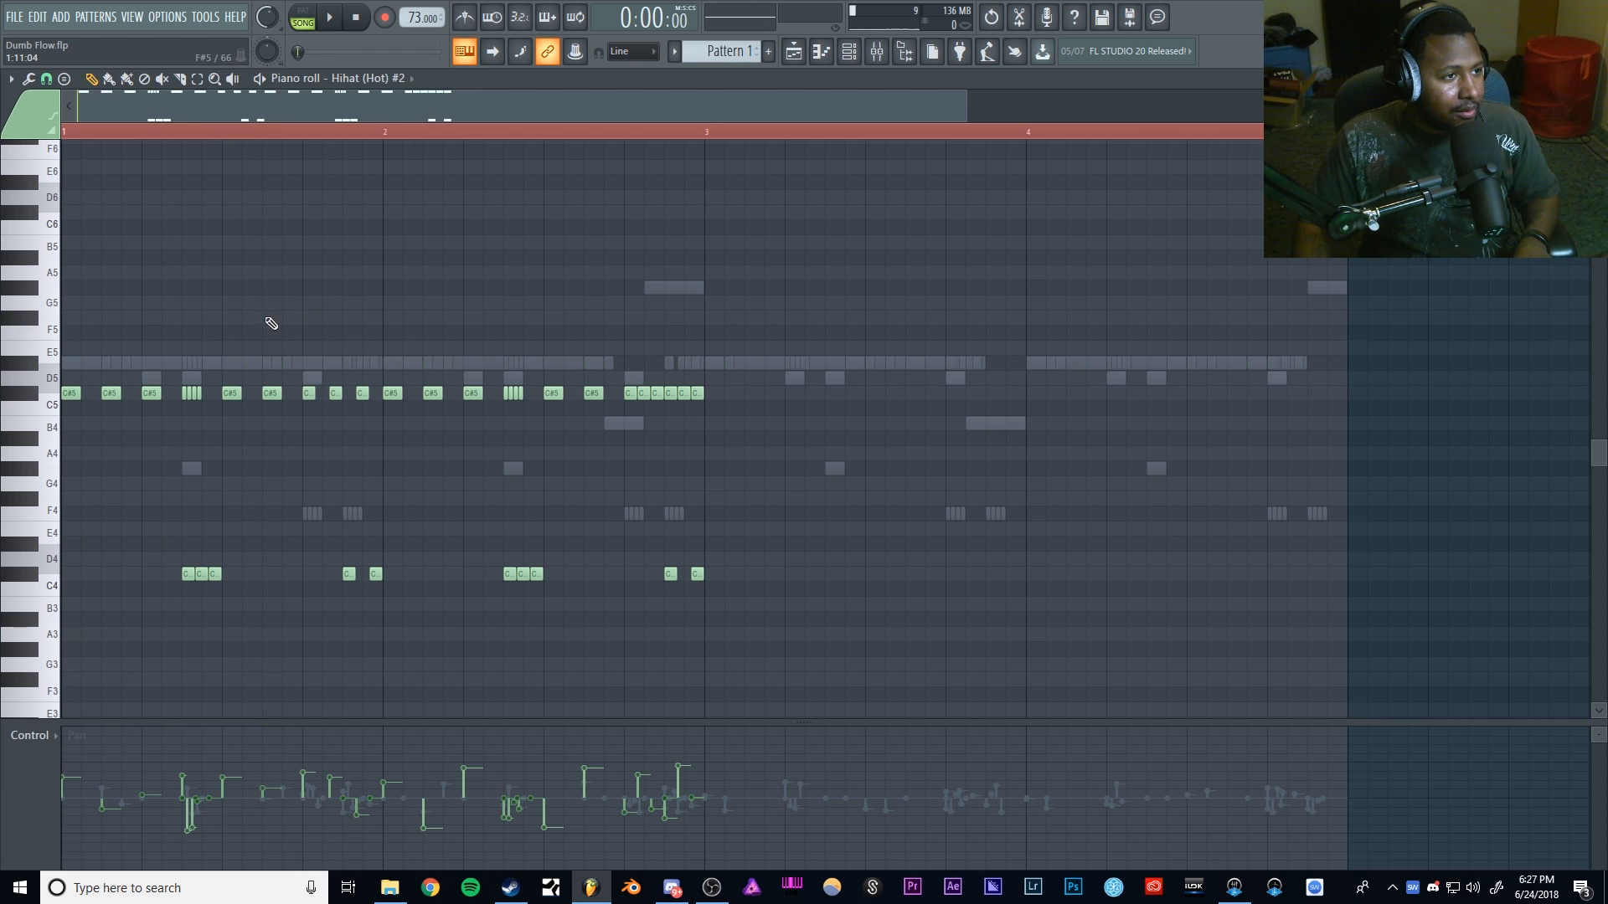
{"action": "left_click_drag", "start_coordinate": [267, 318], "coordinate": [247, 347]}
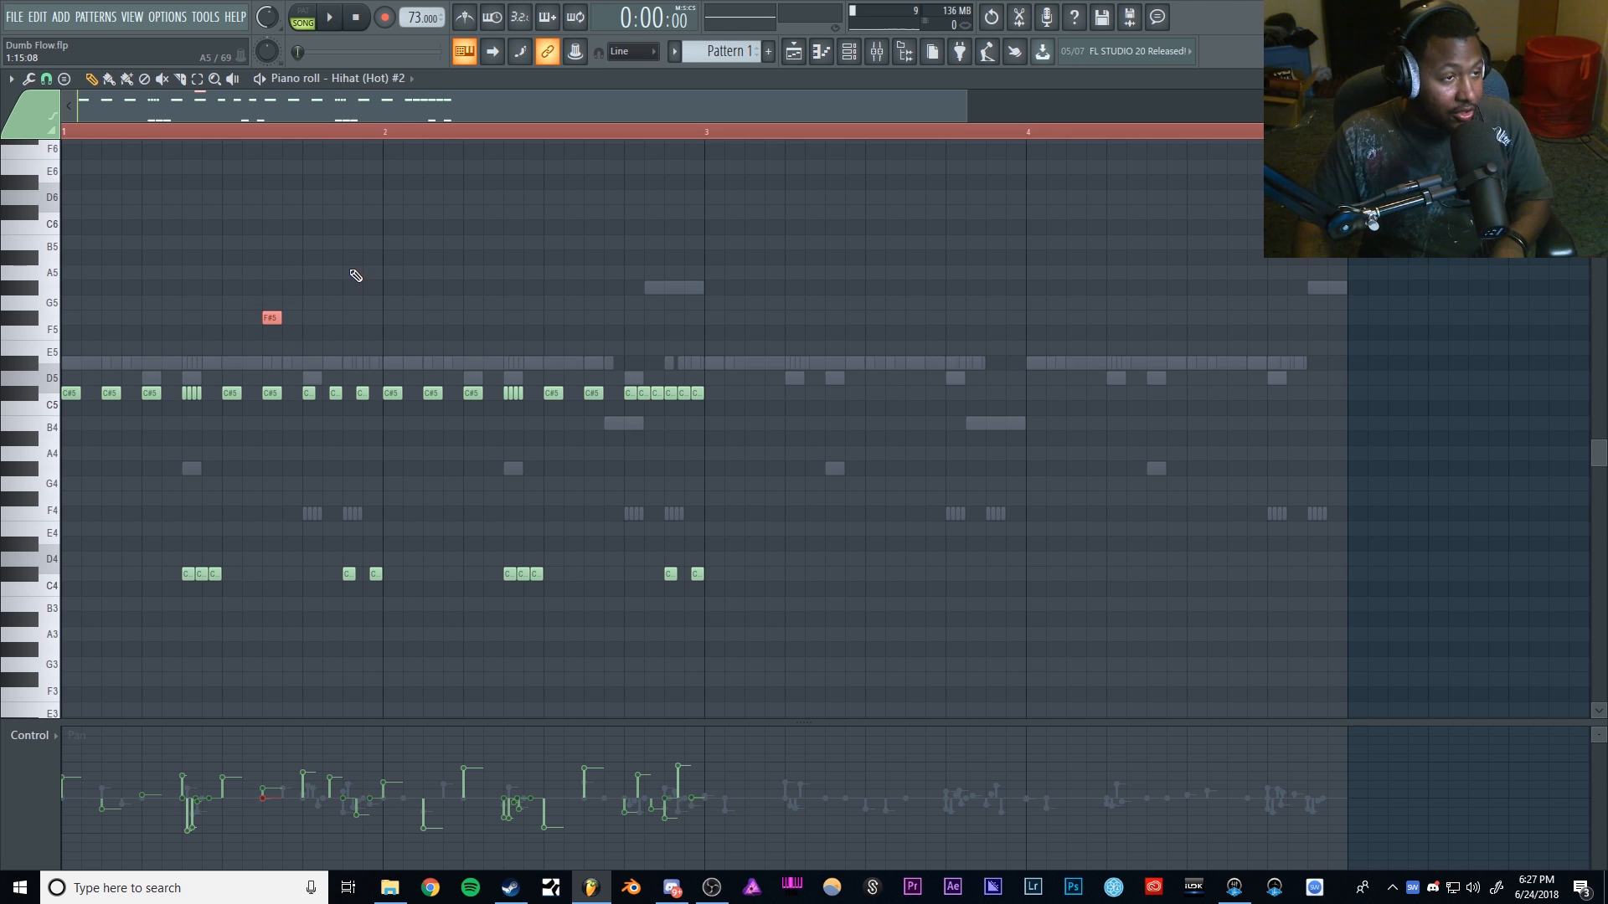
Step: Chop the F#5 note in bar 1 into a fast roll by adjusting the chopper's time multiplier during playback
{"action": "key", "text": "alt+u"}
{"action": "key", "text": "space"}
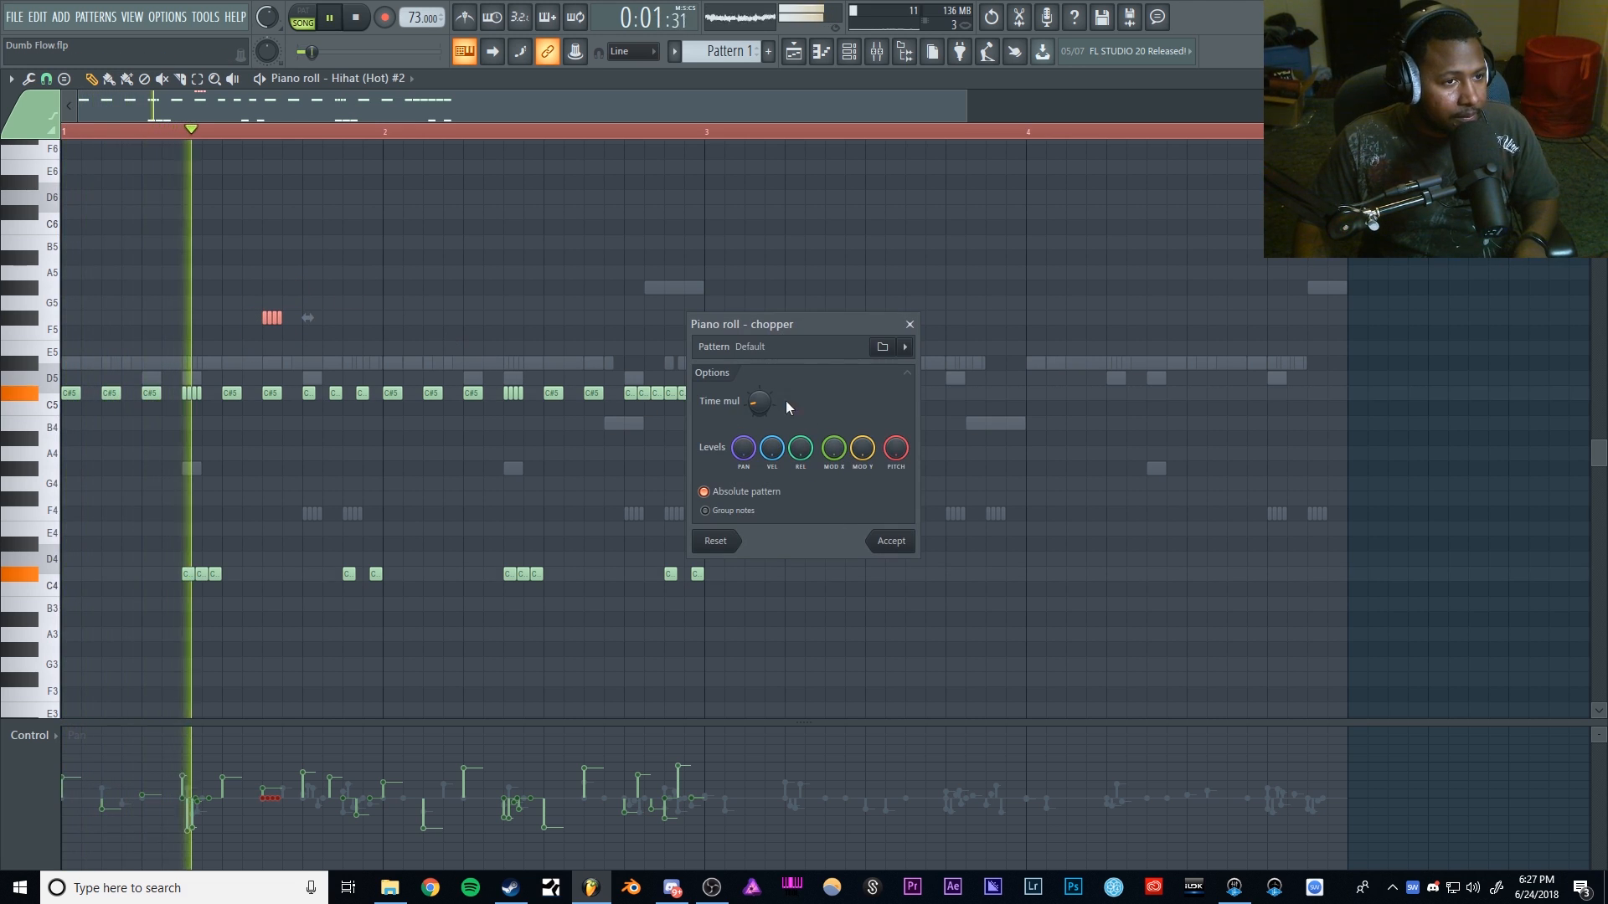
{"action": "left_click_drag", "start_coordinate": [757, 397], "coordinate": [746, 407]}
{"action": "left_click", "coordinate": [889, 539]}
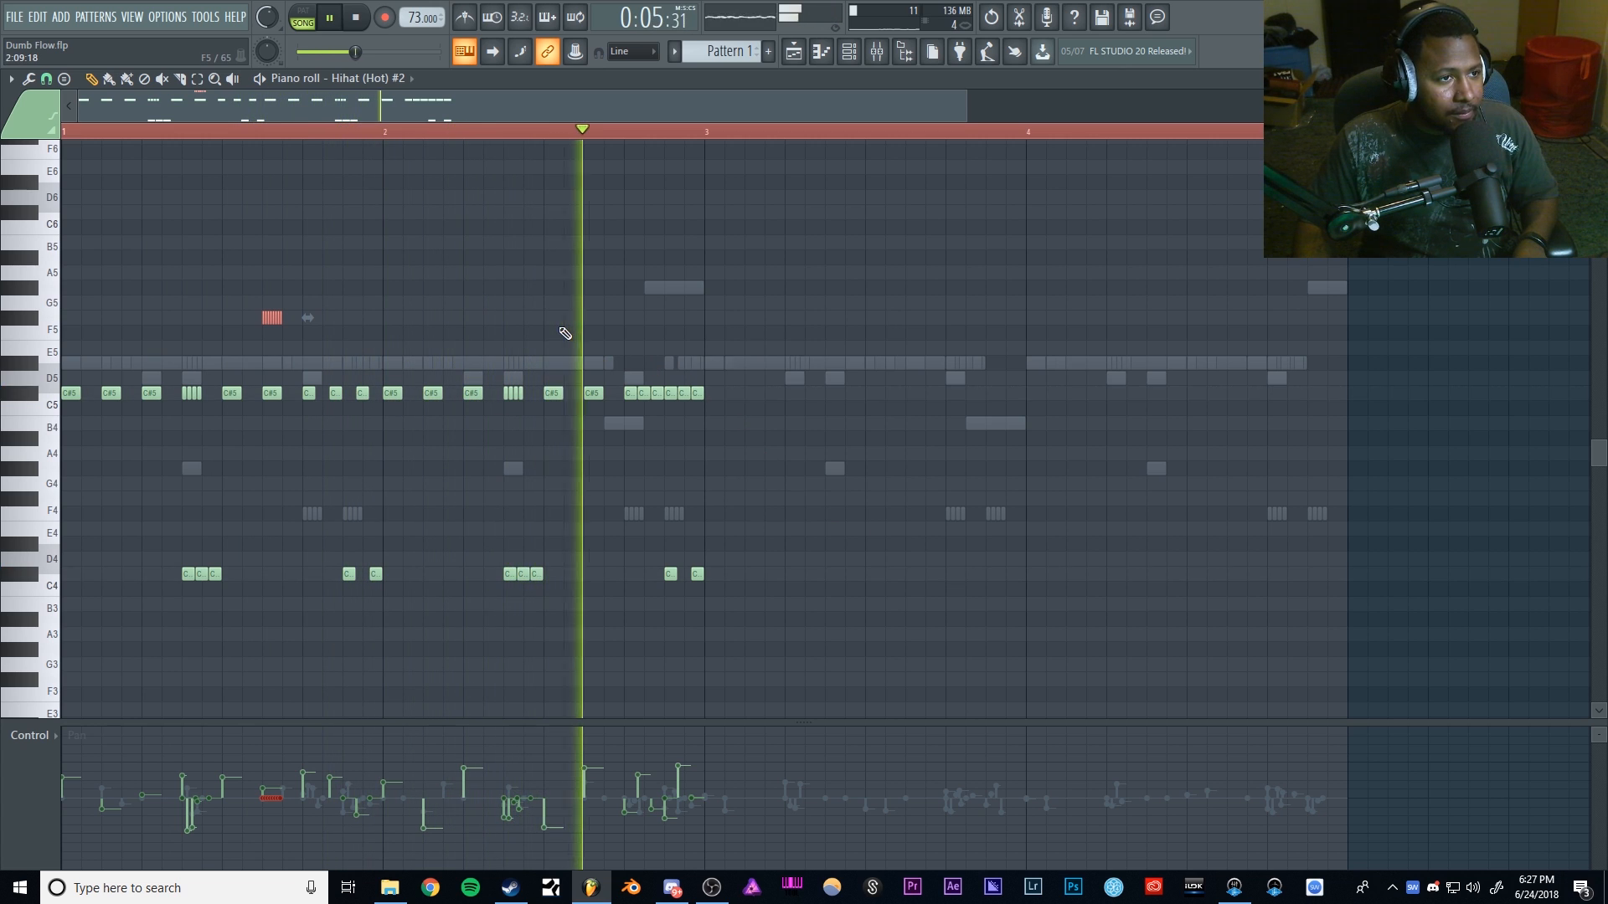
{"action": "key", "text": "space"}
Step: Copy the chopped F#5 roll to the matching position late in bar 2 and preview the pattern
{"action": "left_click_drag", "start_coordinate": [276, 319], "coordinate": [592, 332]}
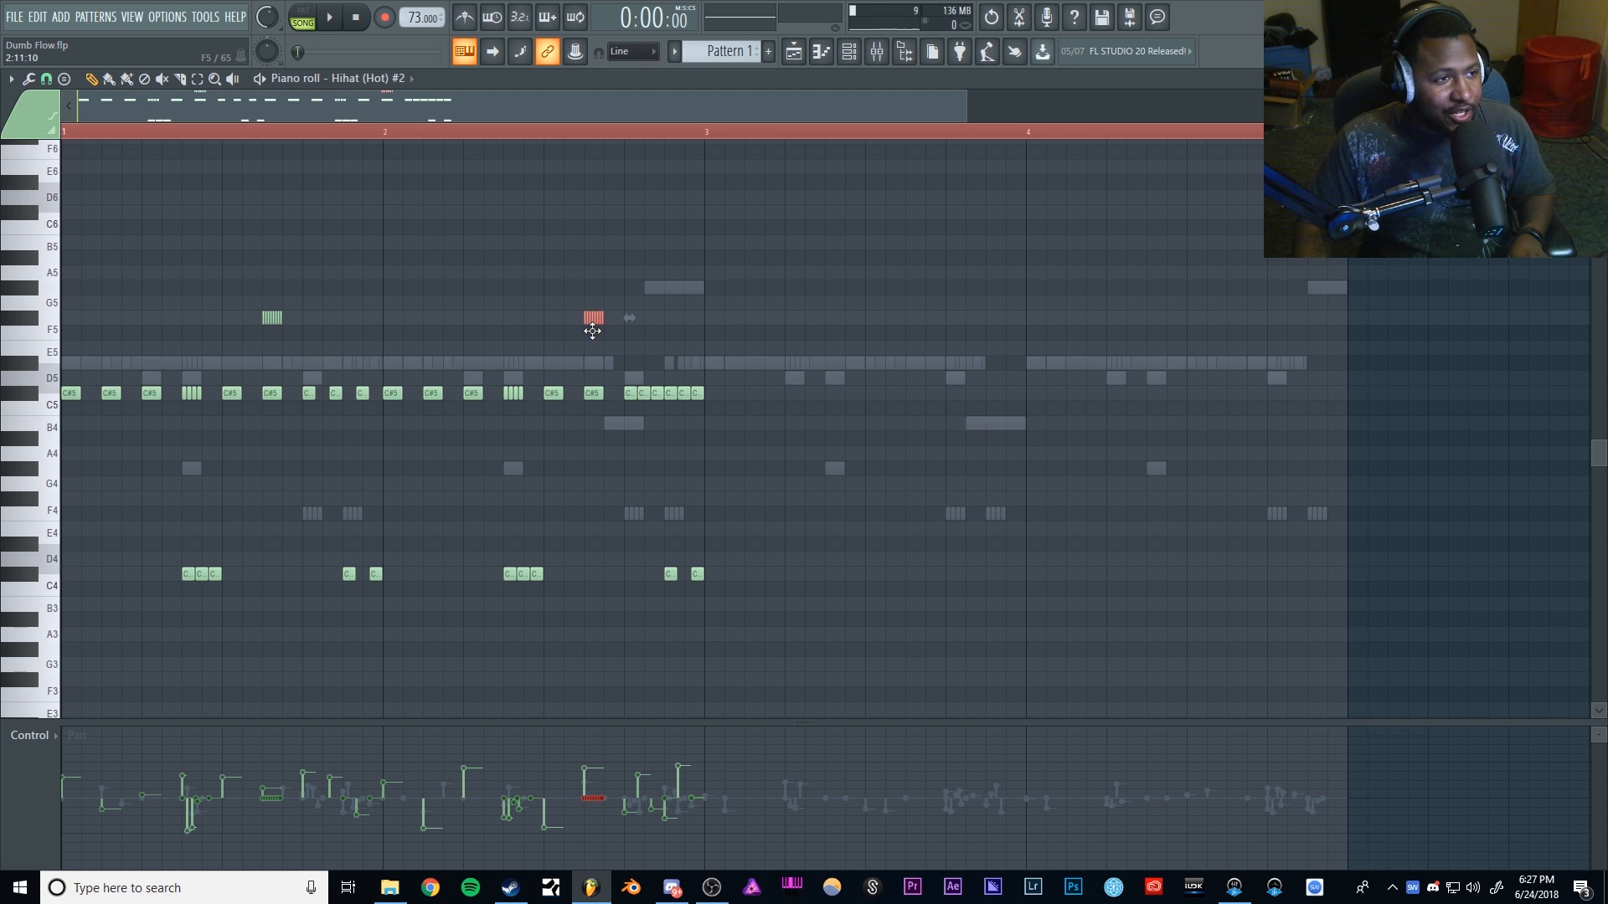
{"action": "key", "text": "space"}
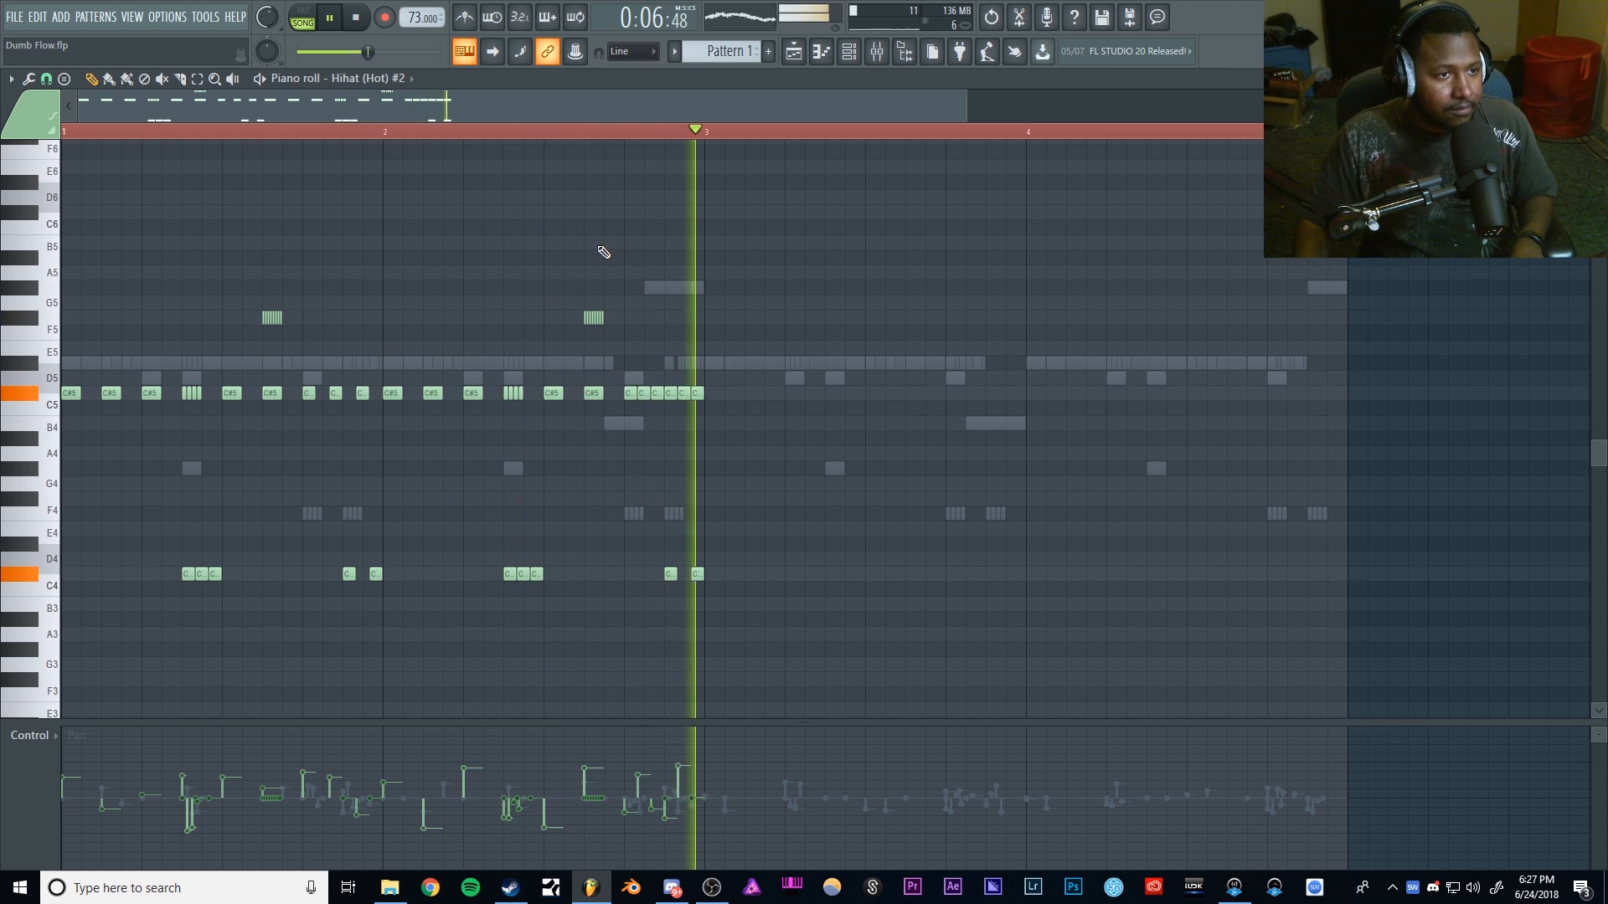
{"action": "key", "text": "space"}
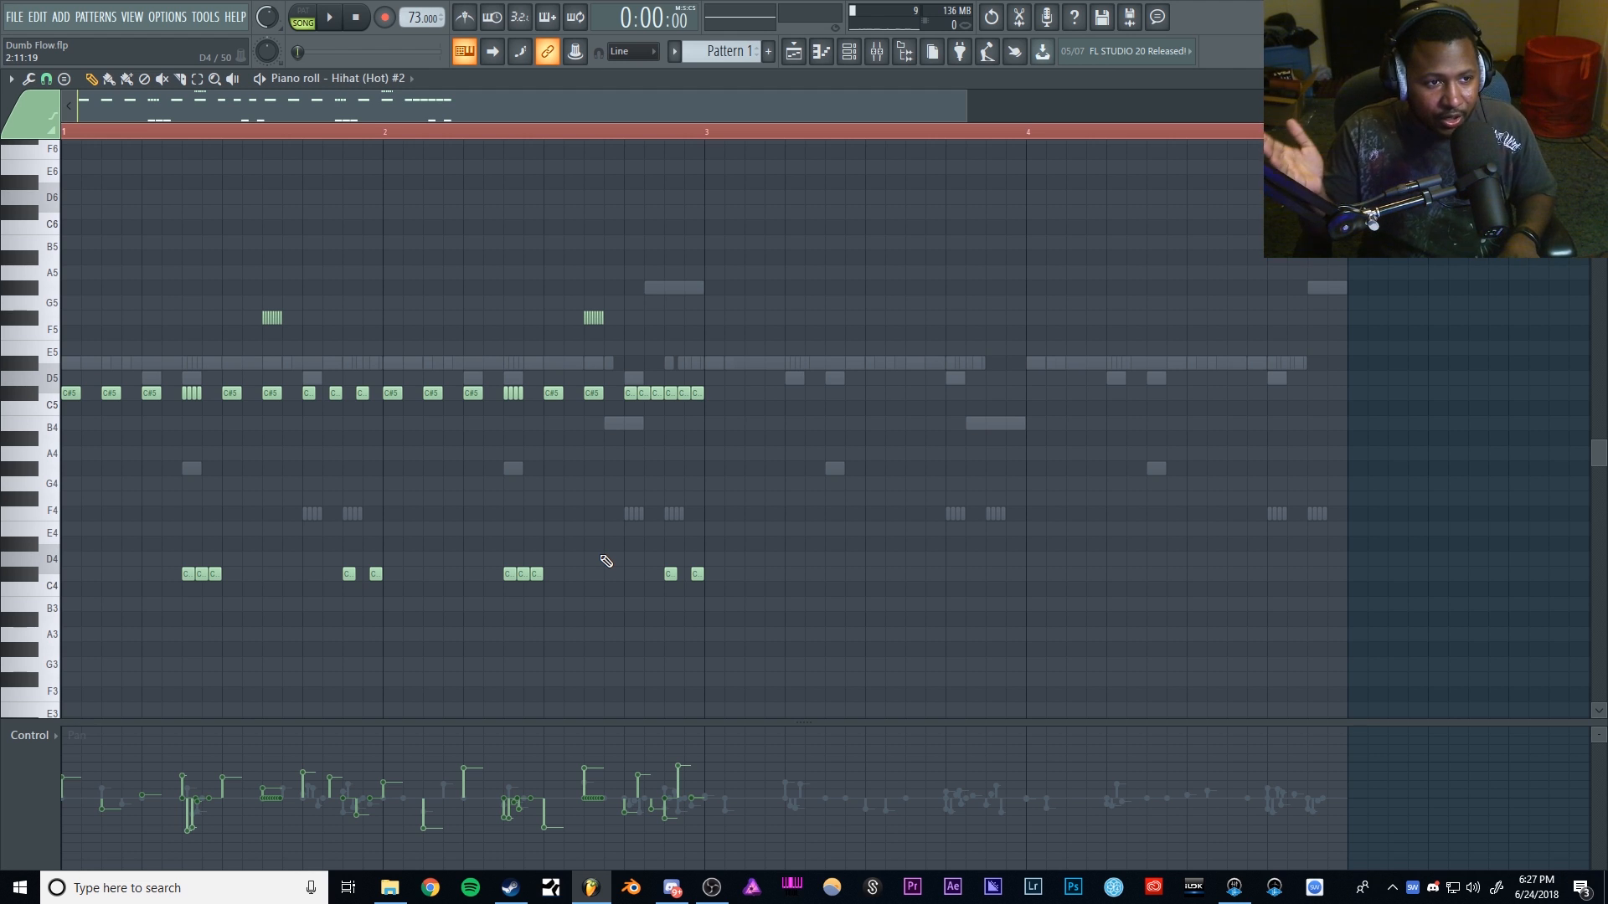
Step: Duplicate the two-bar hi-hat pattern, place the copy in bars 3 and 4, and deselect the notes
{"action": "scroll", "coordinate": [606, 561], "scroll_direction": "right", "scroll_amount": 4}
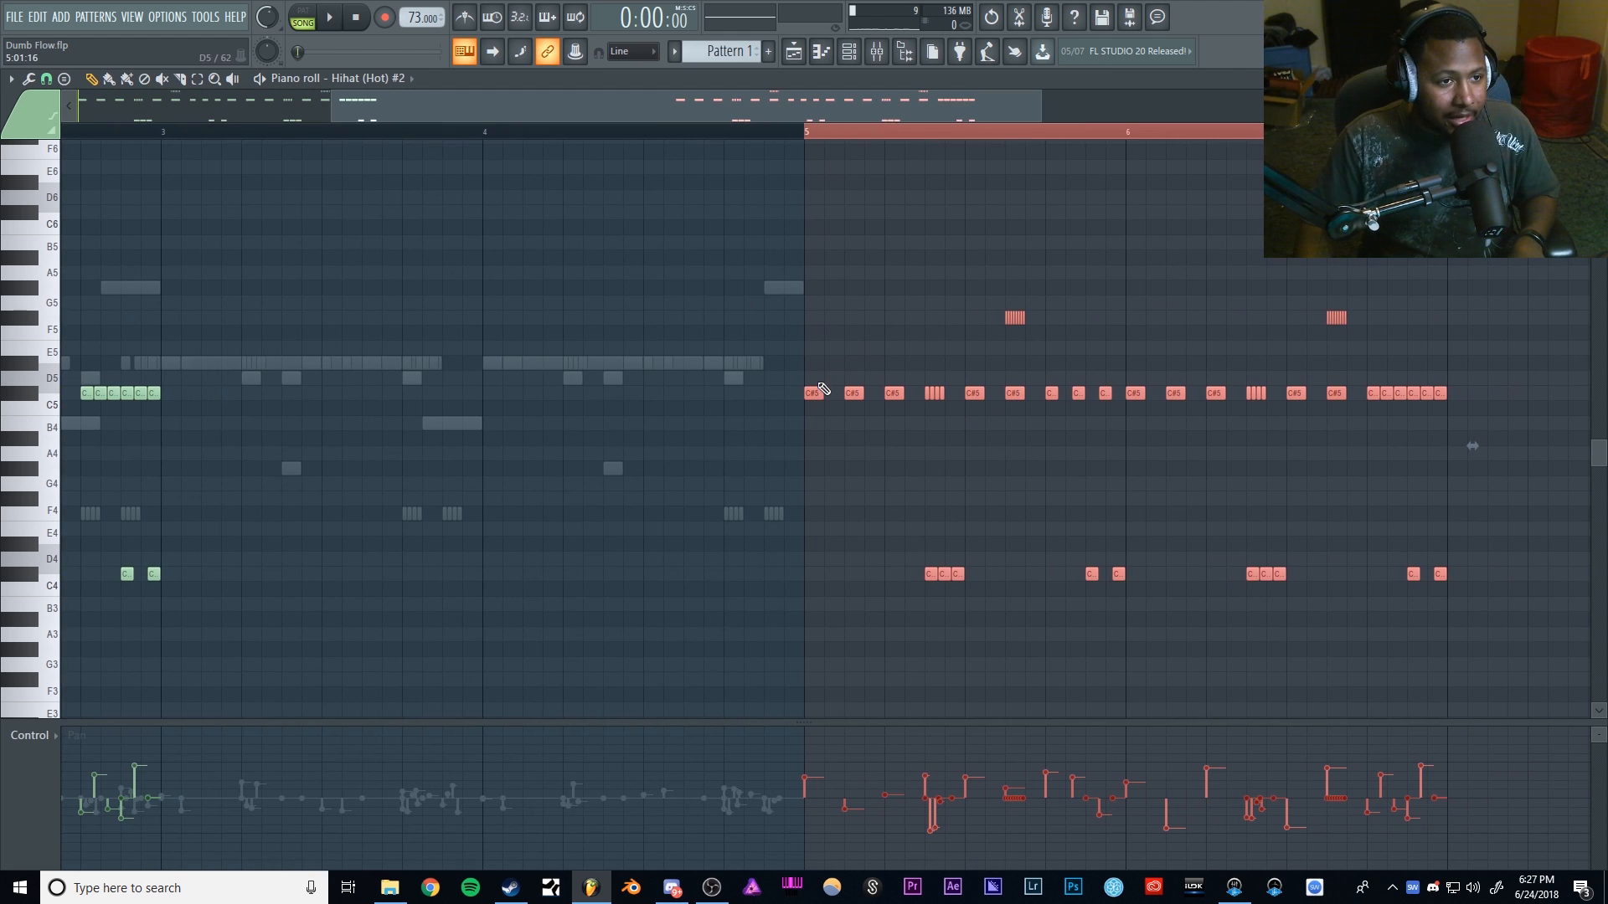
{"action": "left_click_drag", "start_coordinate": [813, 391], "coordinate": [169, 390]}
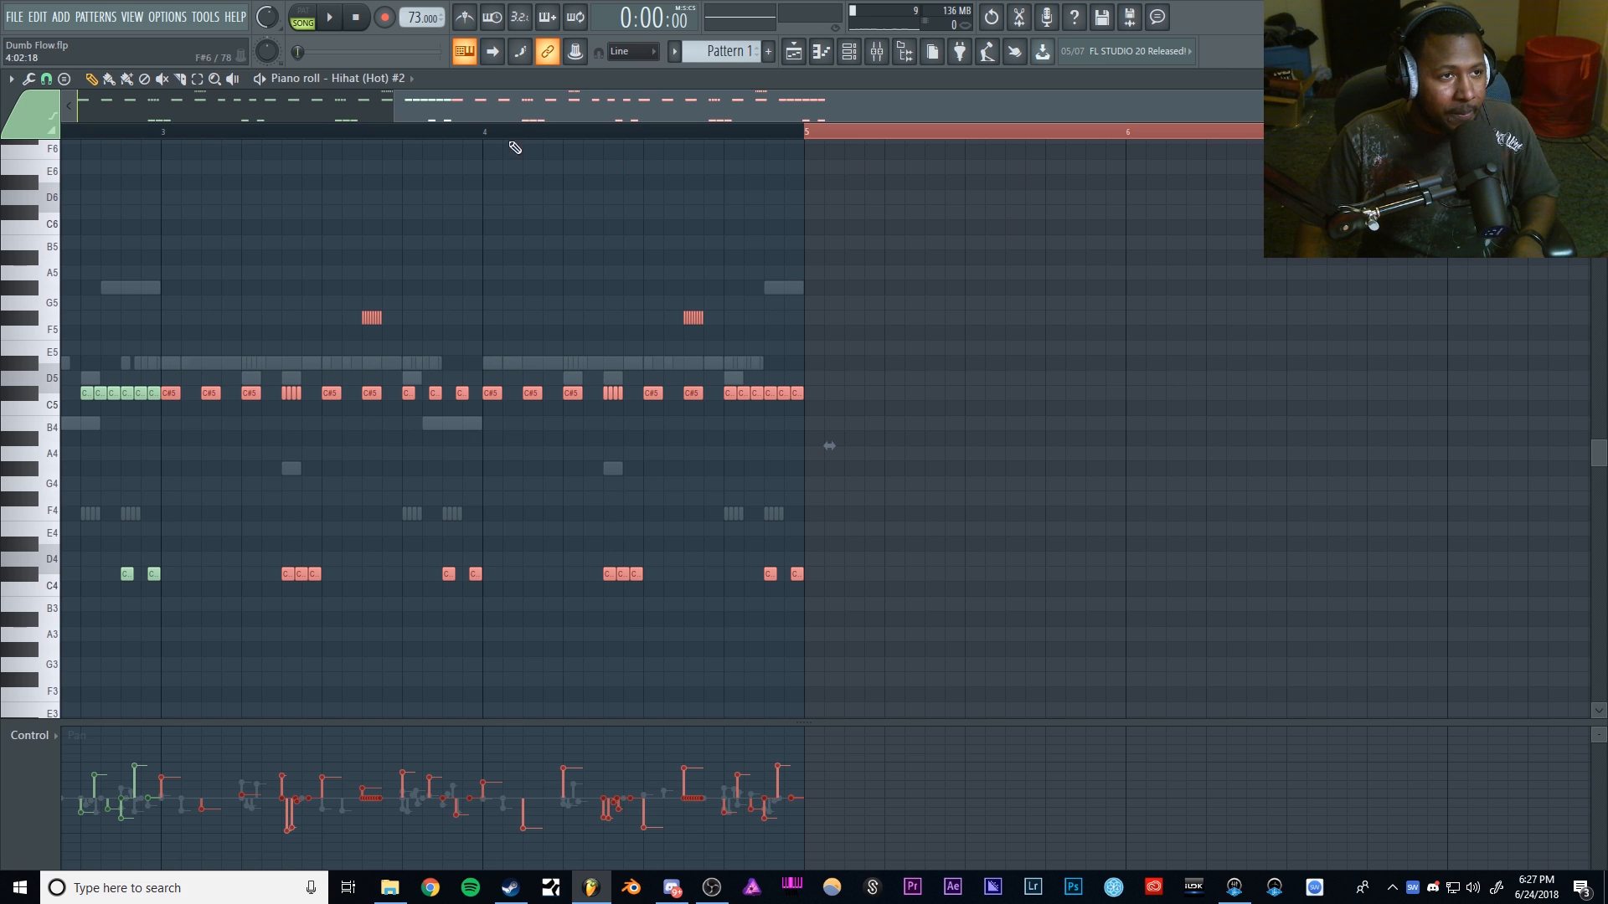
{"action": "left_click", "coordinate": [199, 79]}
{"action": "left_click", "coordinate": [224, 142]}
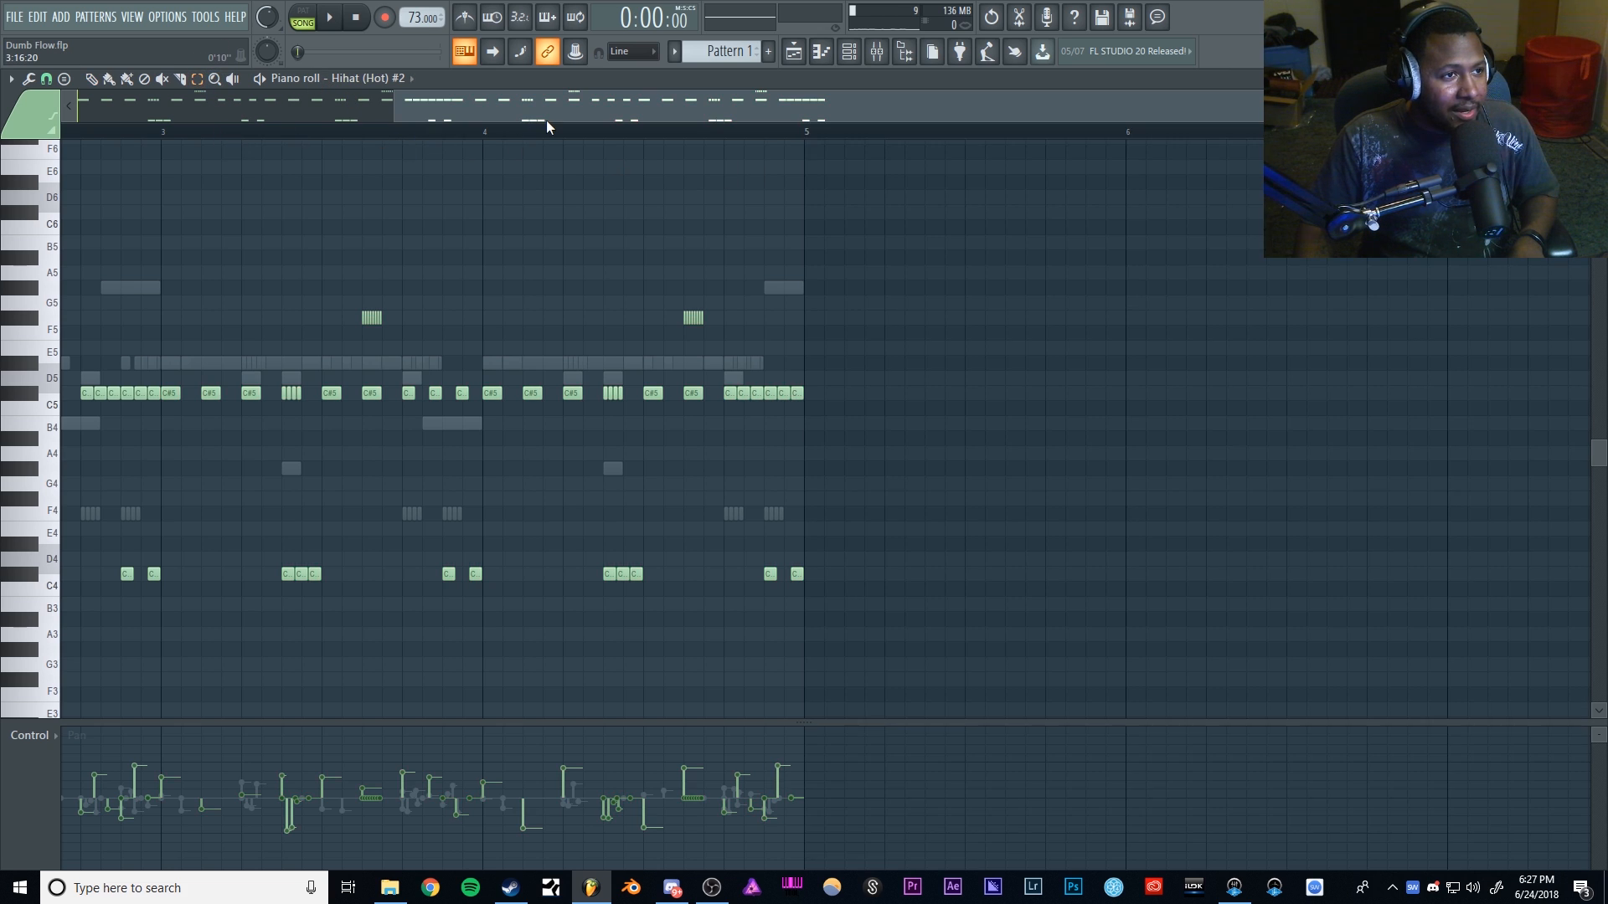
Step: Randomize the hi-hat notes' panning by about 31% and their velocity slightly across all four bars, and preview the result
{"action": "left_click_drag", "start_coordinate": [546, 119], "coordinate": [2, 107]}
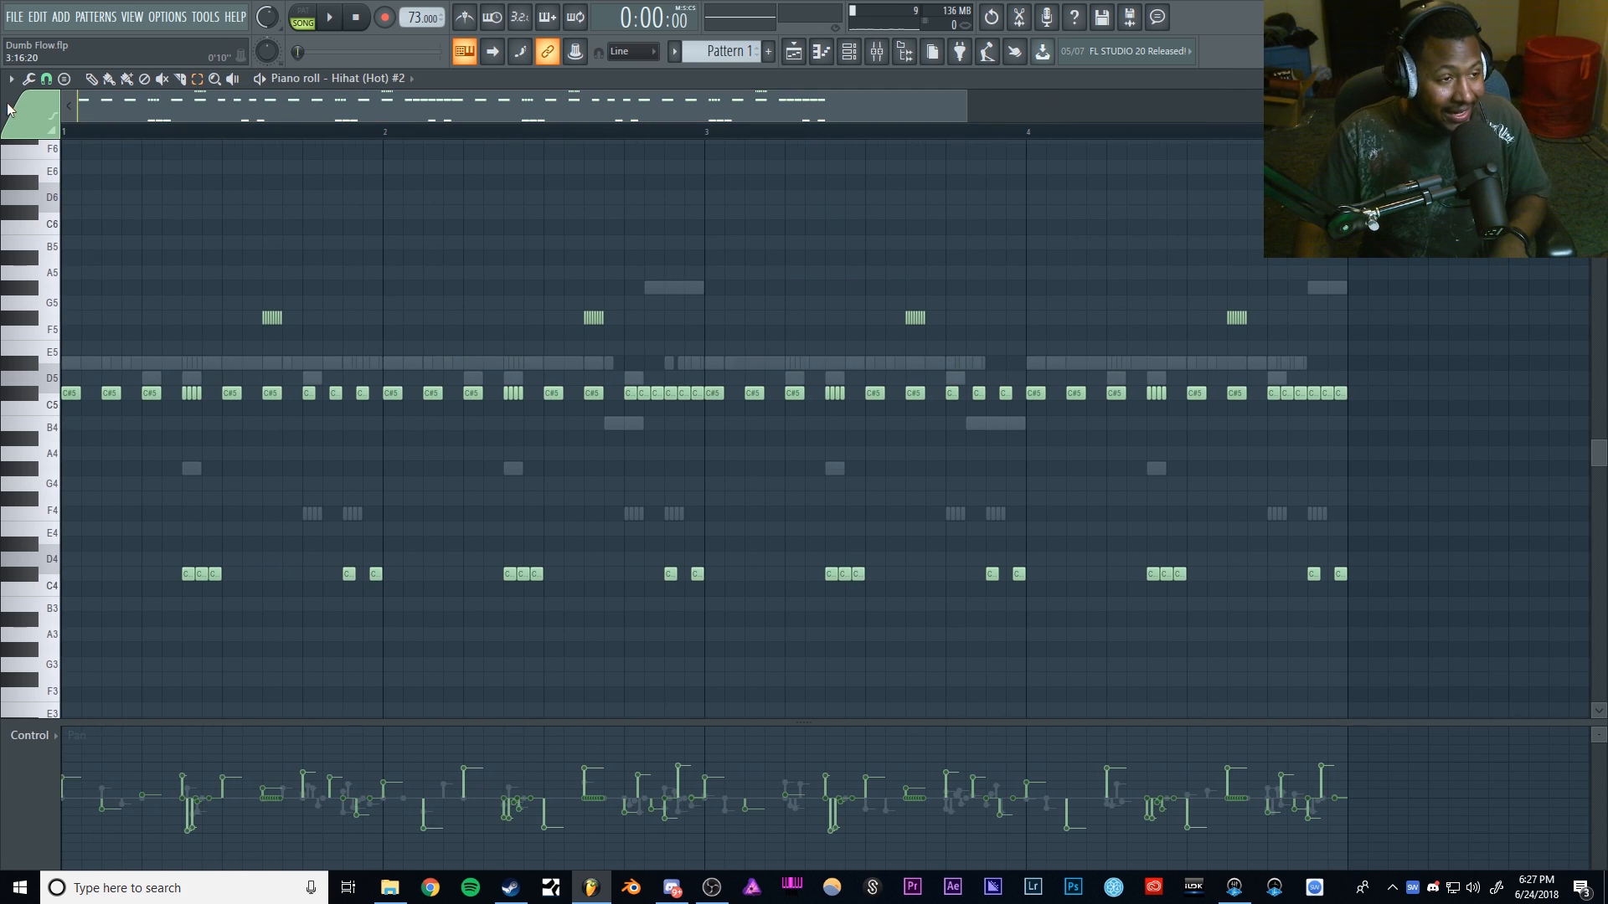
{"action": "key", "text": "alt+r"}
{"action": "left_click_drag", "start_coordinate": [740, 515], "coordinate": [768, 501]}
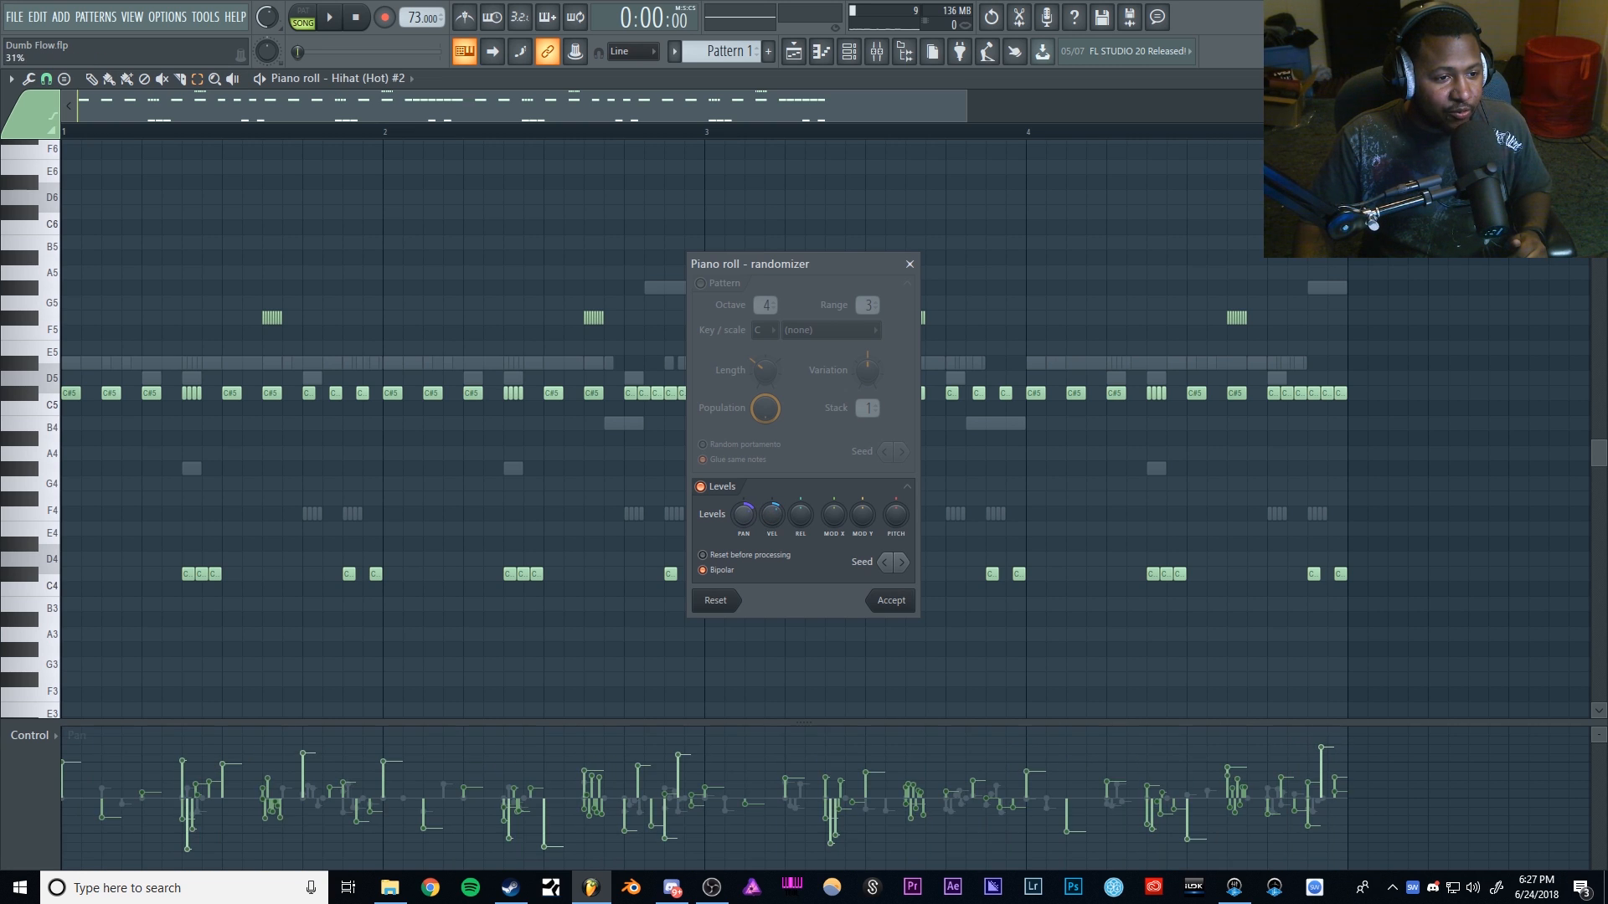
{"action": "left_click", "coordinate": [769, 515]}
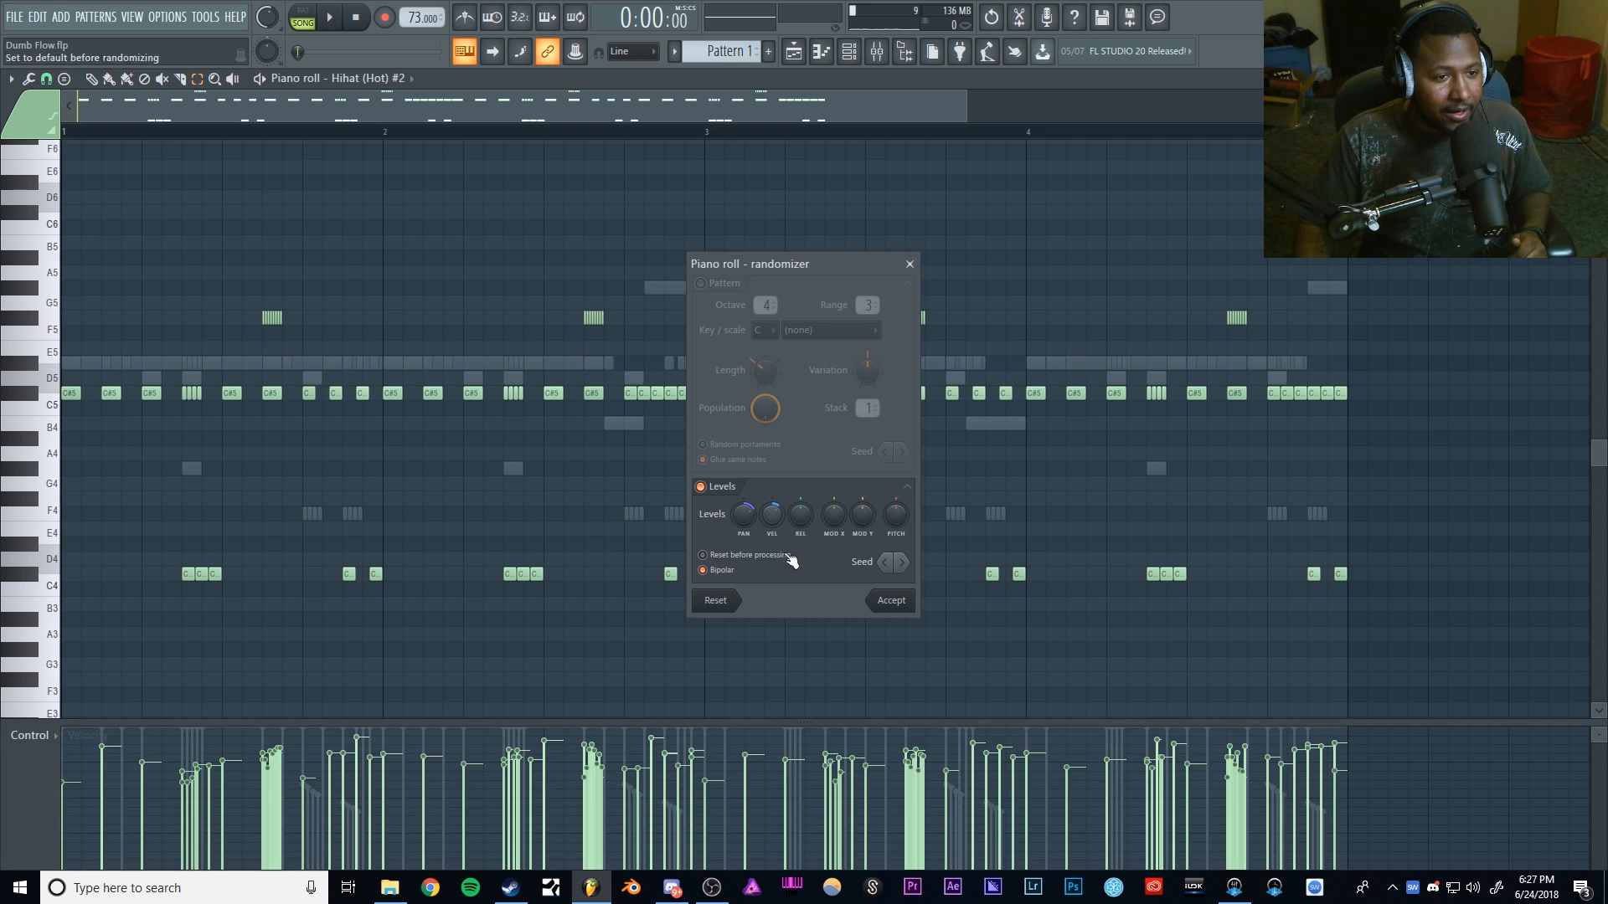
{"action": "left_click", "coordinate": [891, 601]}
{"action": "key", "text": "space"}
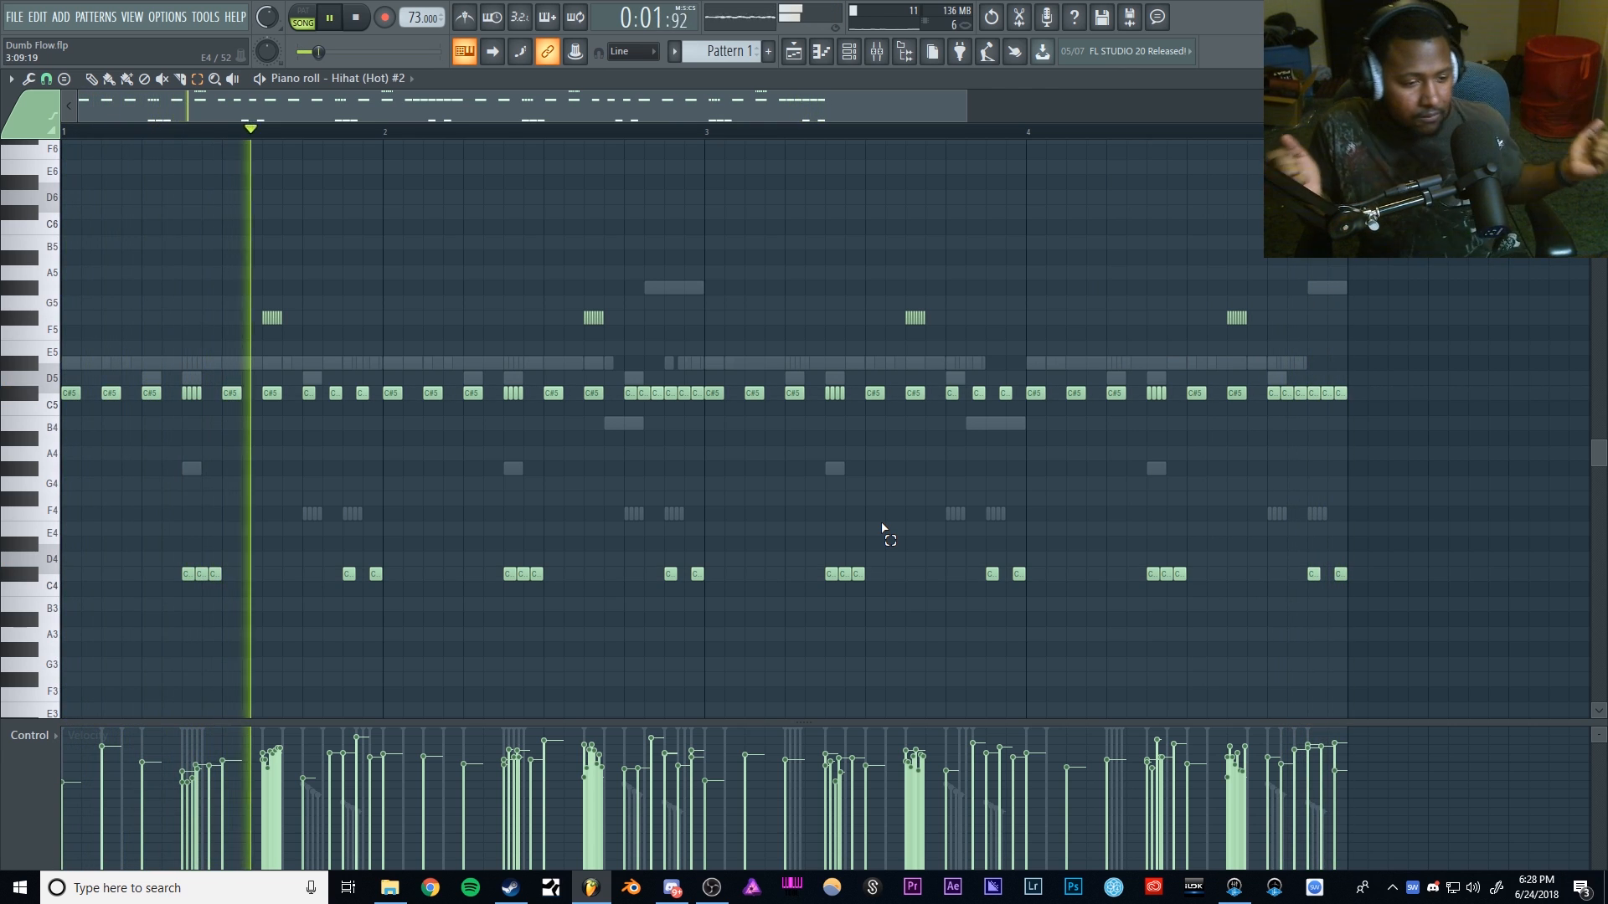
{"action": "key", "text": "space"}
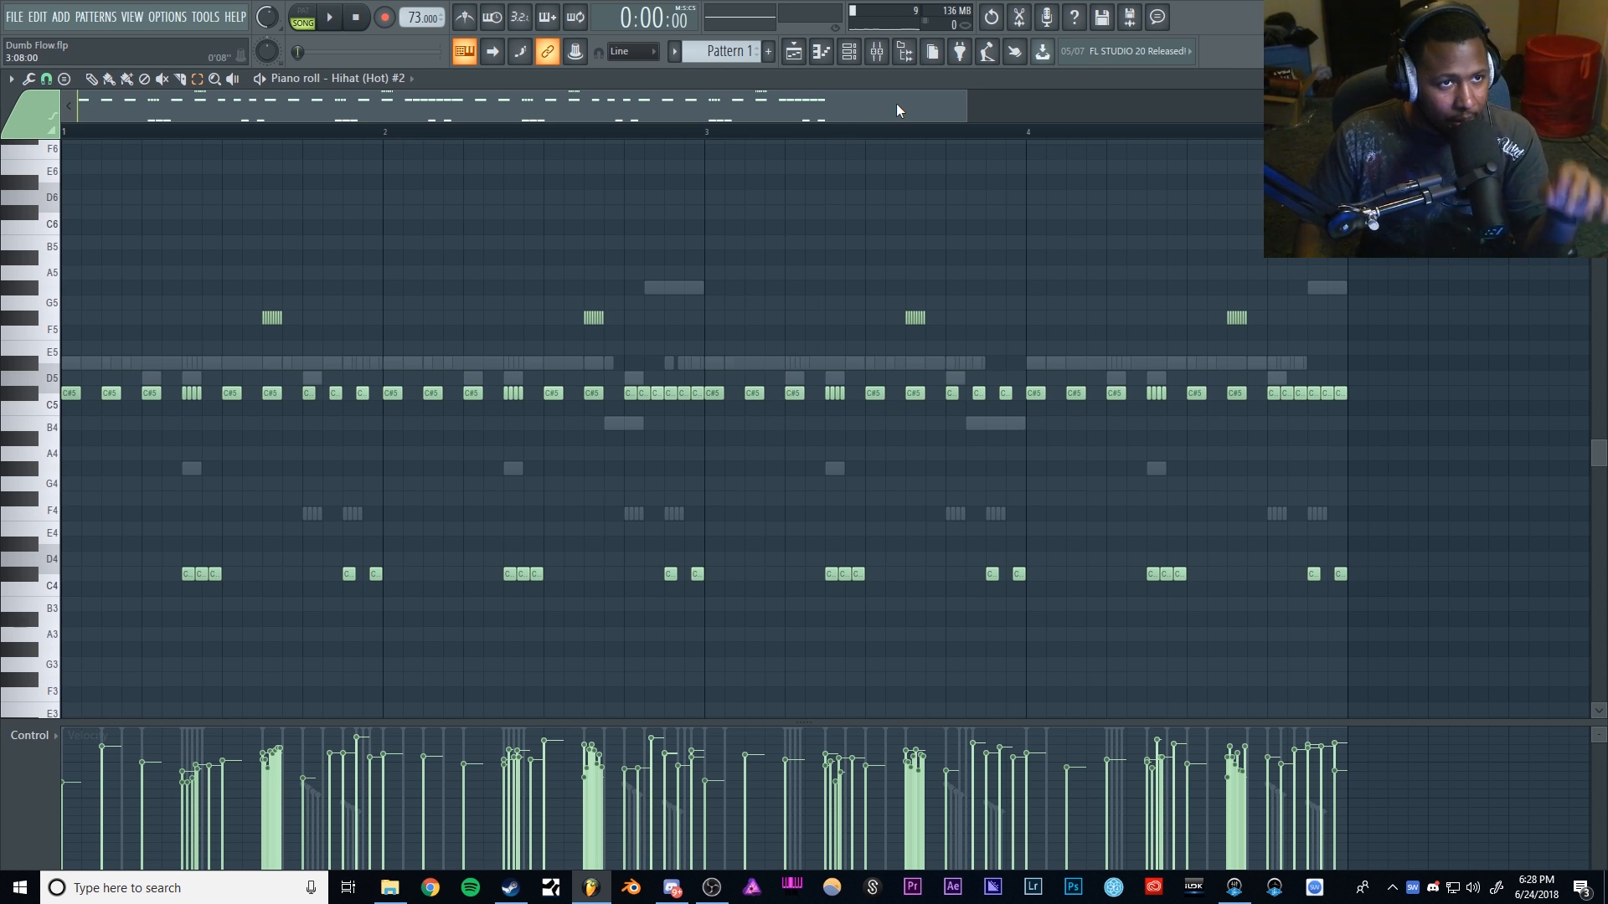
Step: Show the channel rack and the mixer together over the piano roll
{"action": "left_click", "coordinate": [877, 57]}
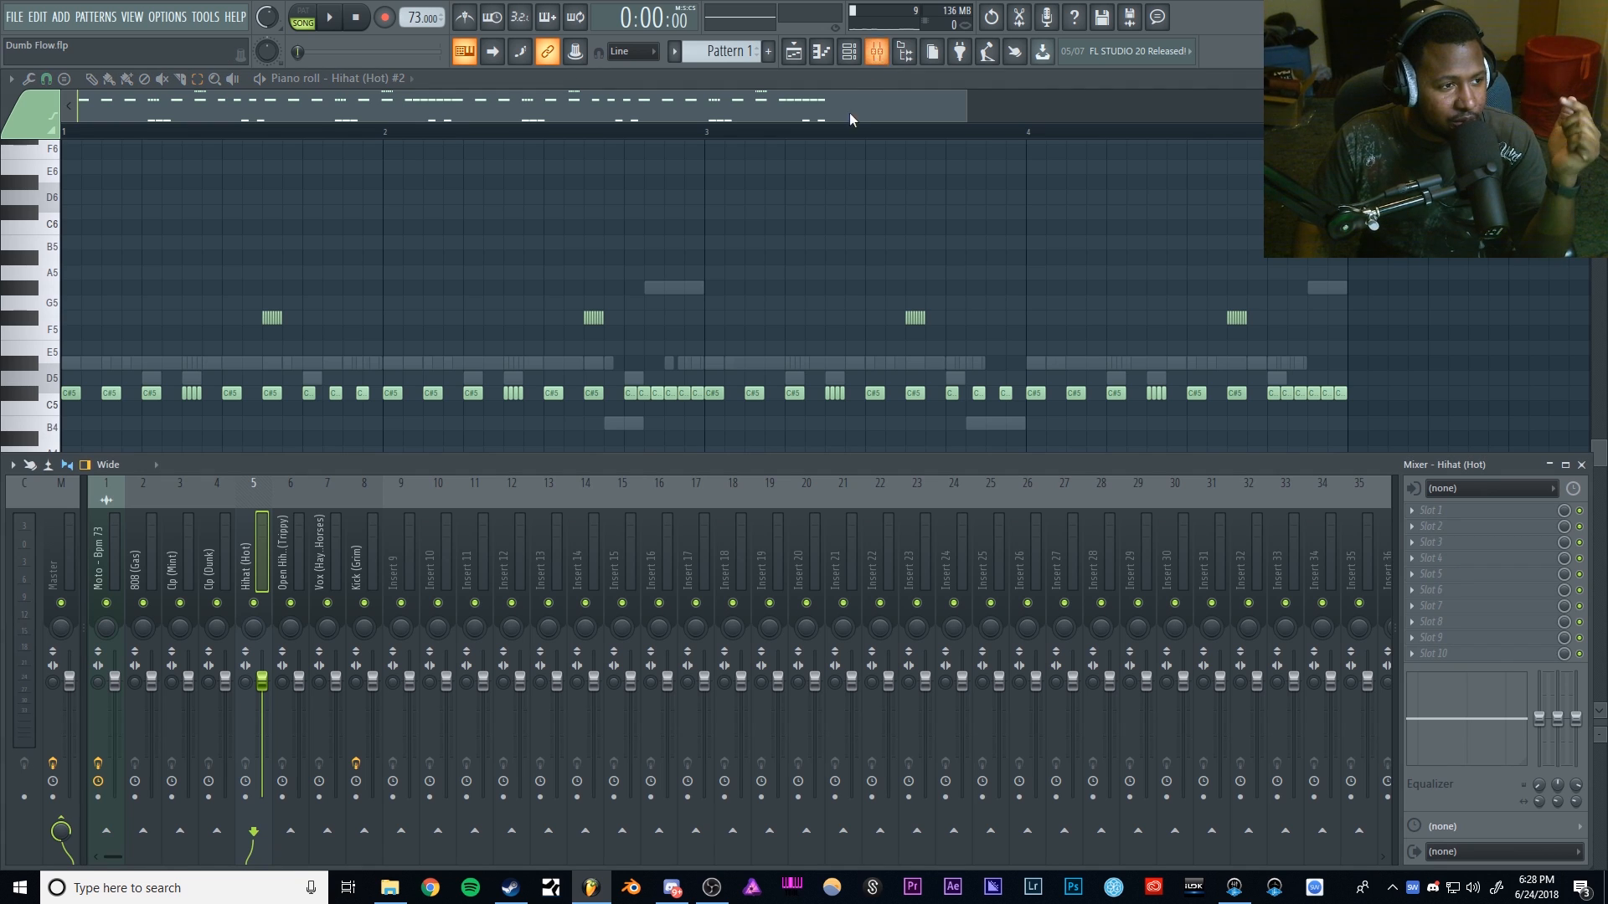
{"action": "left_click", "coordinate": [821, 55]}
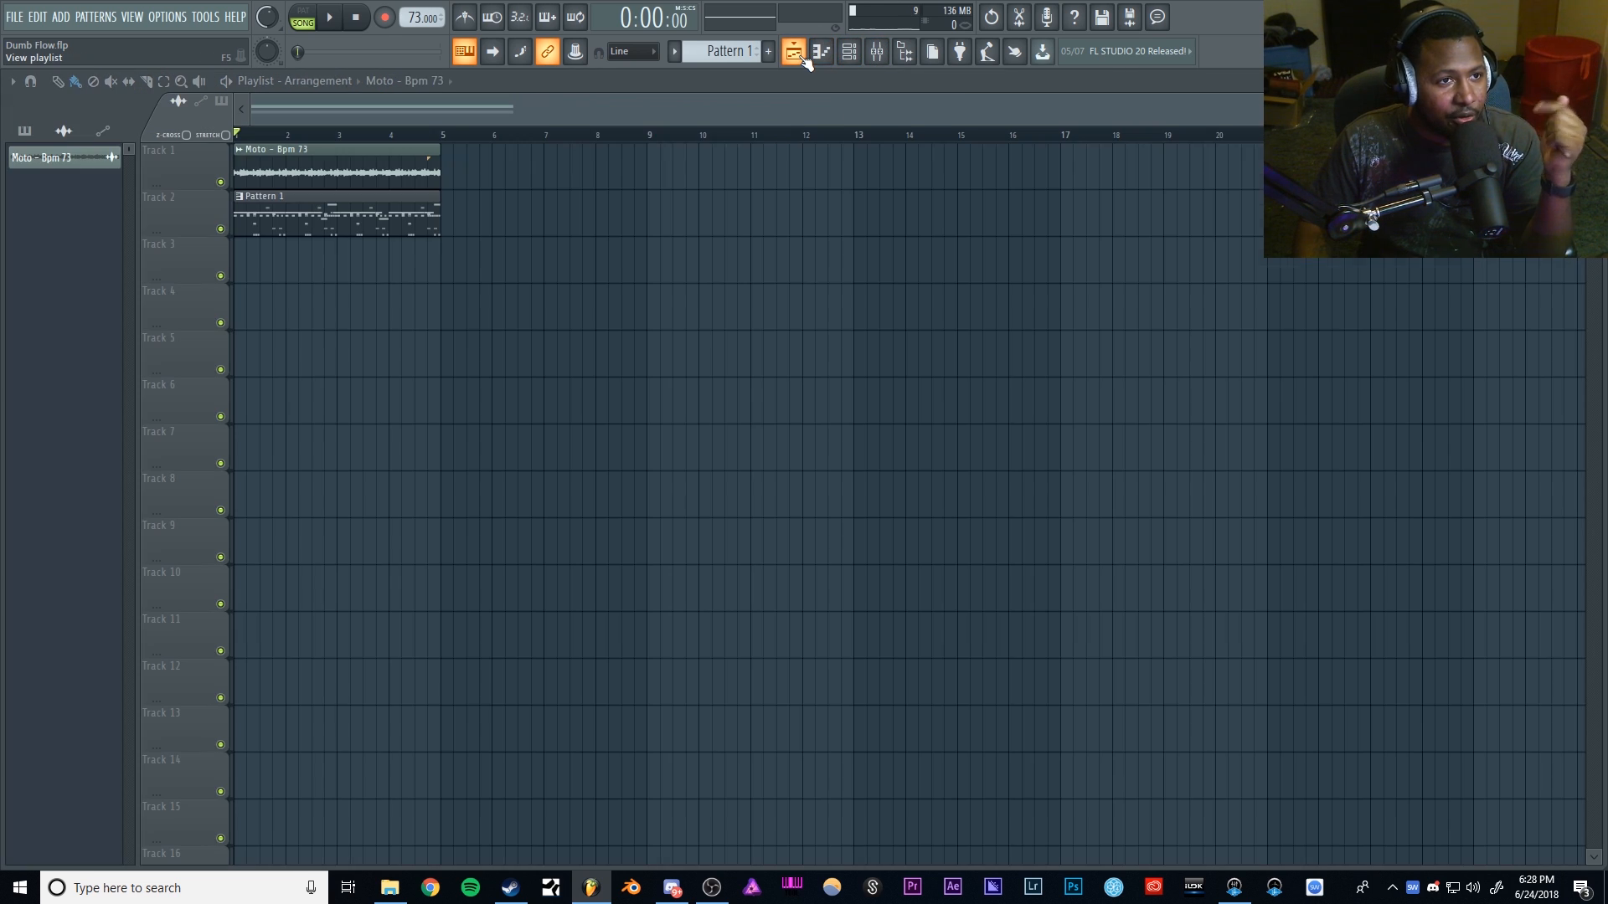
{"action": "left_click", "coordinate": [823, 59]}
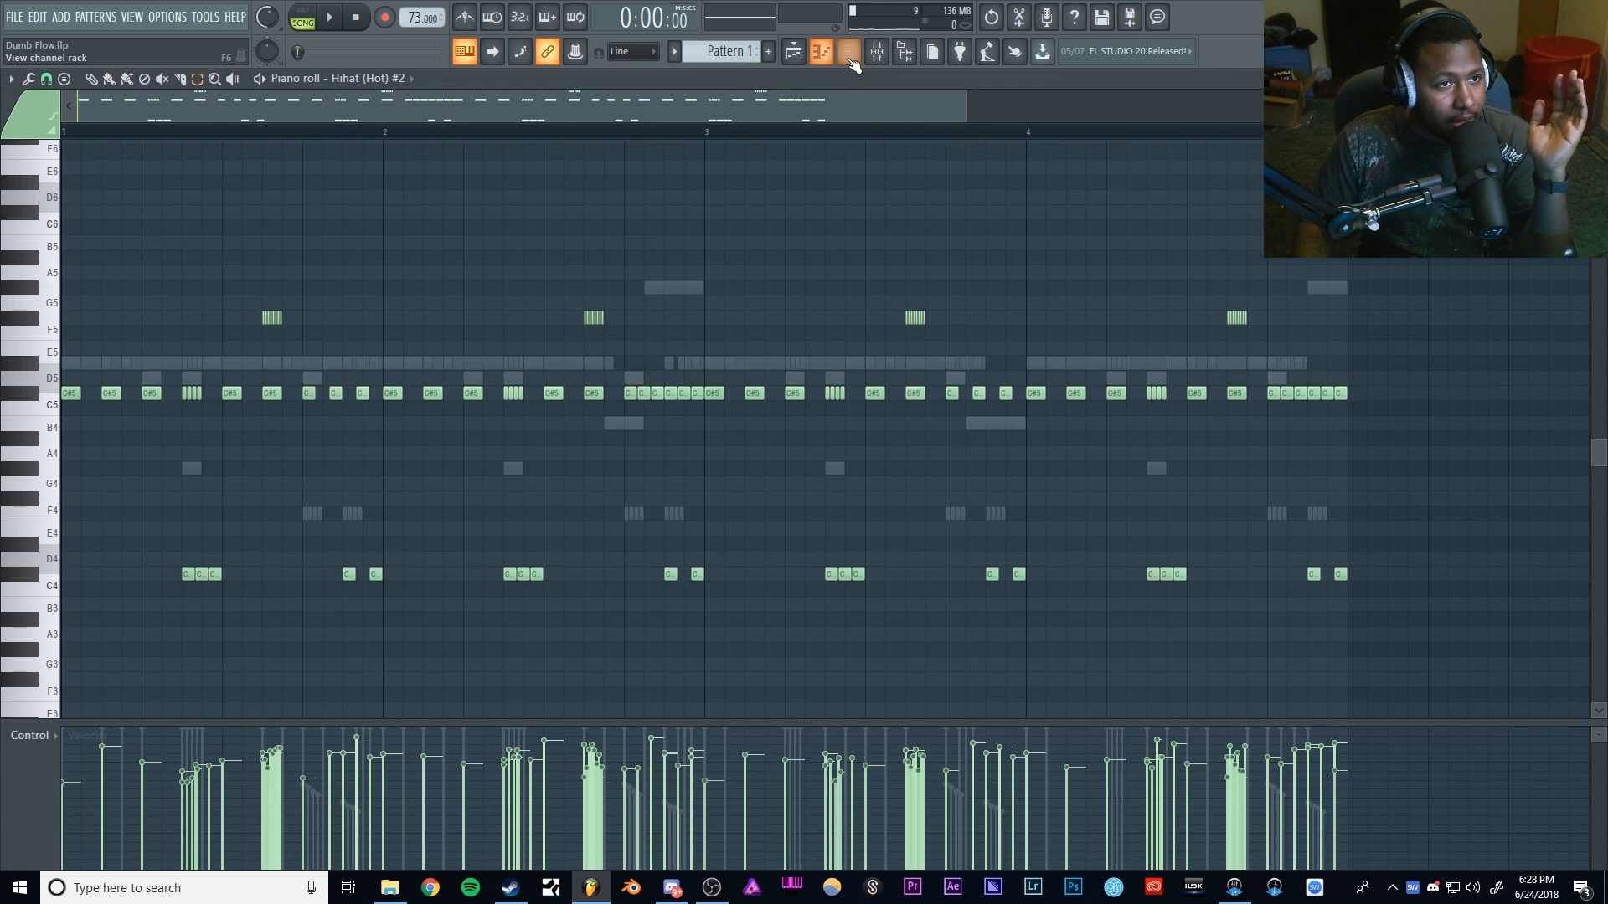
{"action": "left_click", "coordinate": [848, 57]}
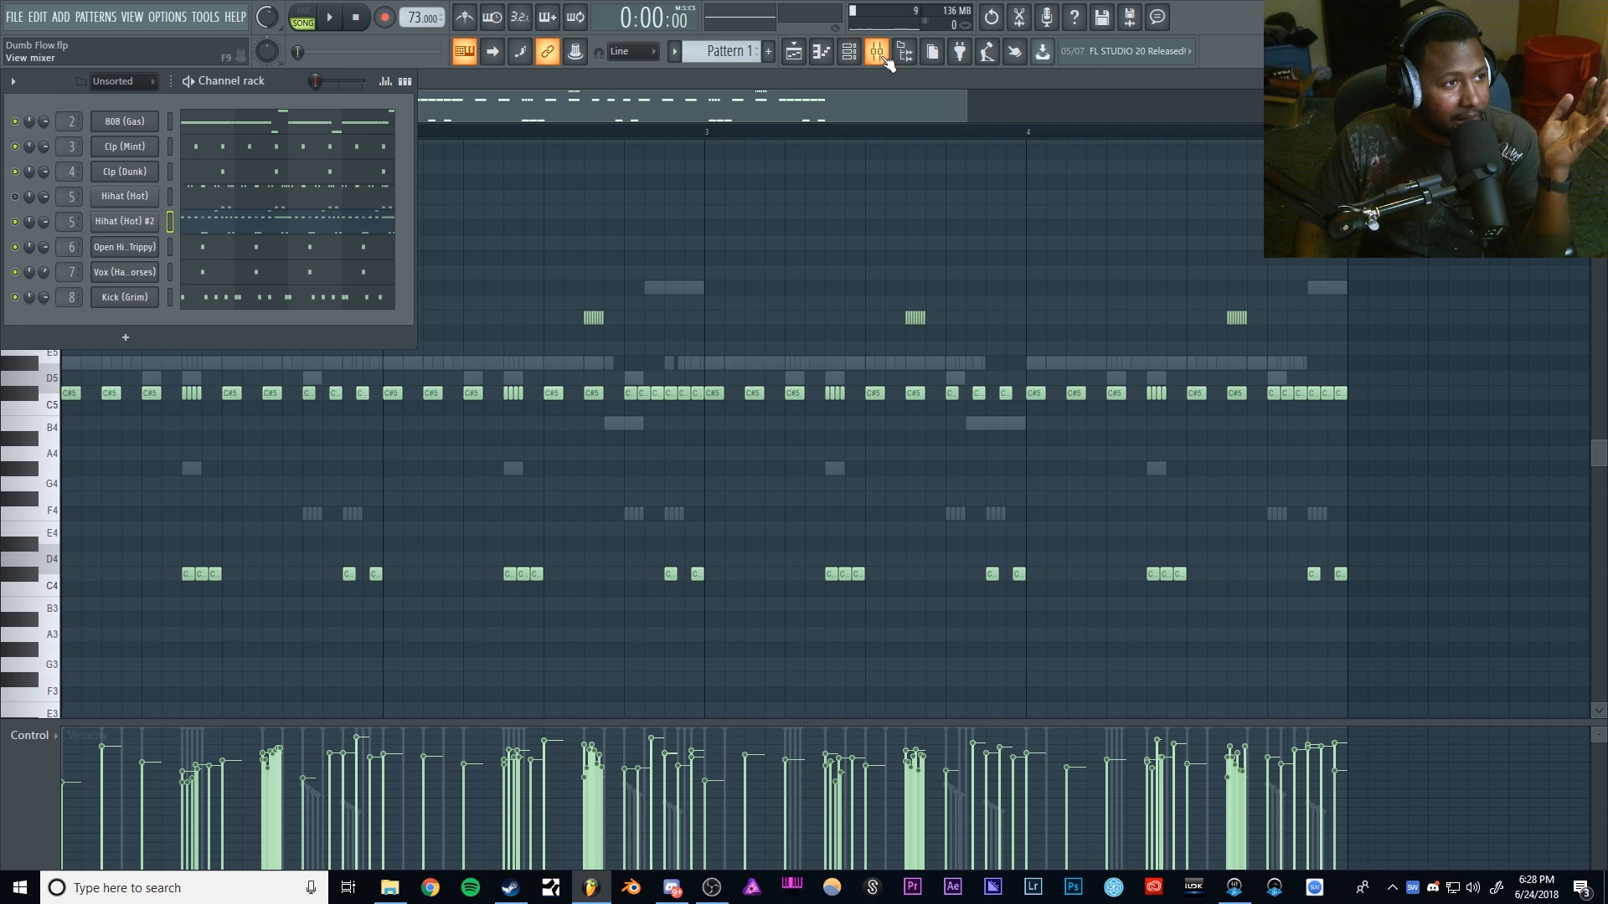
{"action": "left_click", "coordinate": [876, 57]}
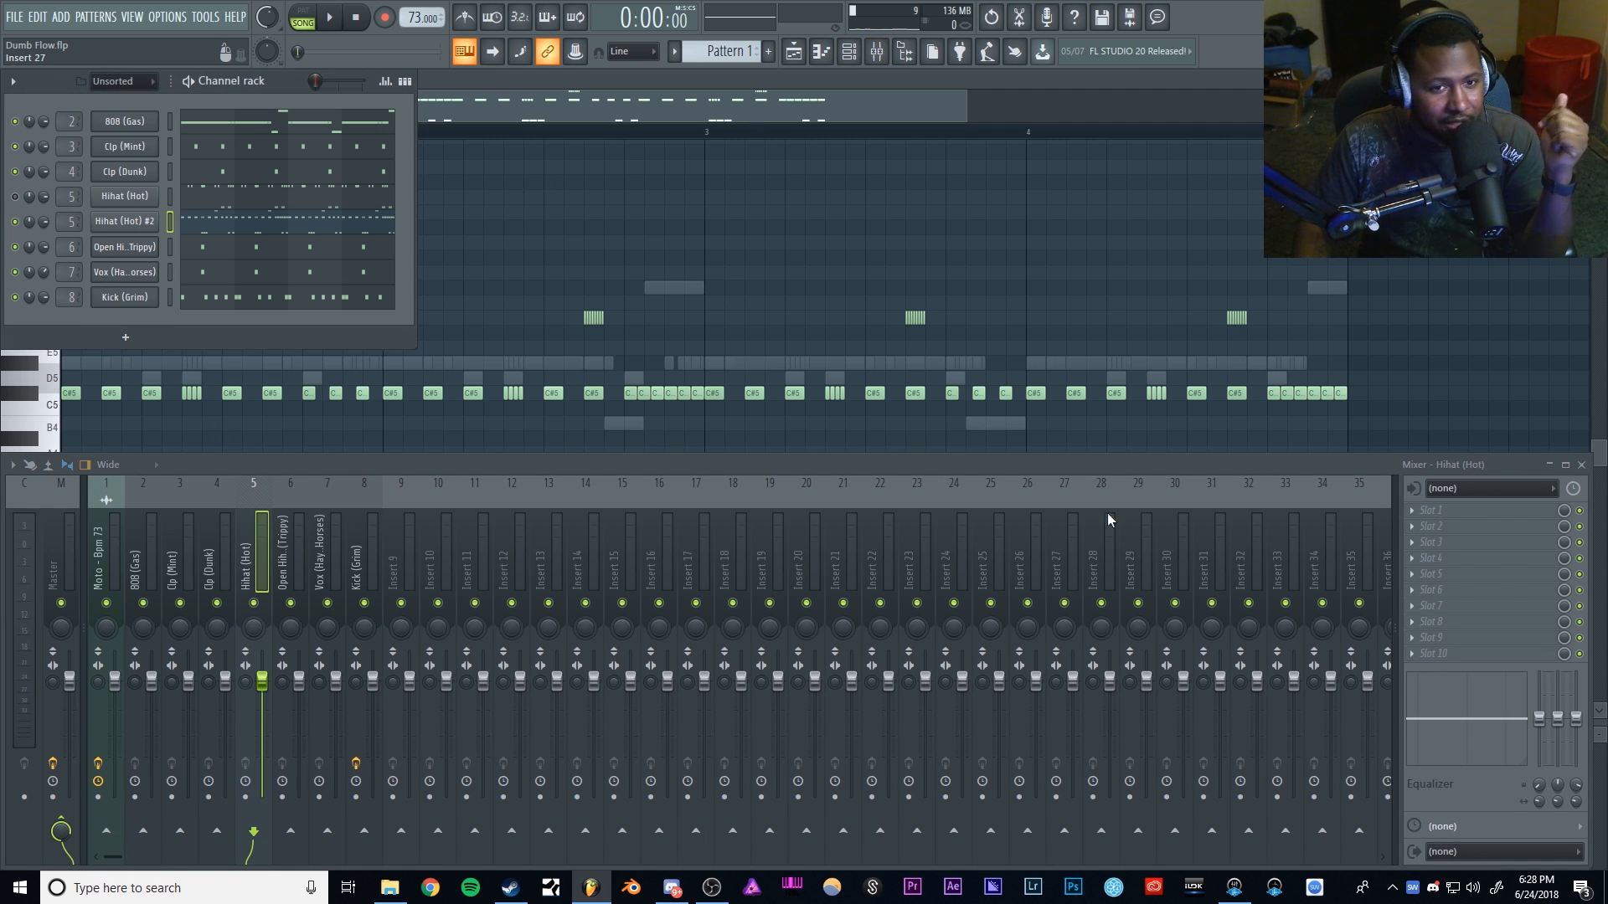
Step: Load Gross Beat in the first effect slot of the Hihat (Hot) mixer track and choose its Flanging preset
{"action": "left_click", "coordinate": [1514, 512]}
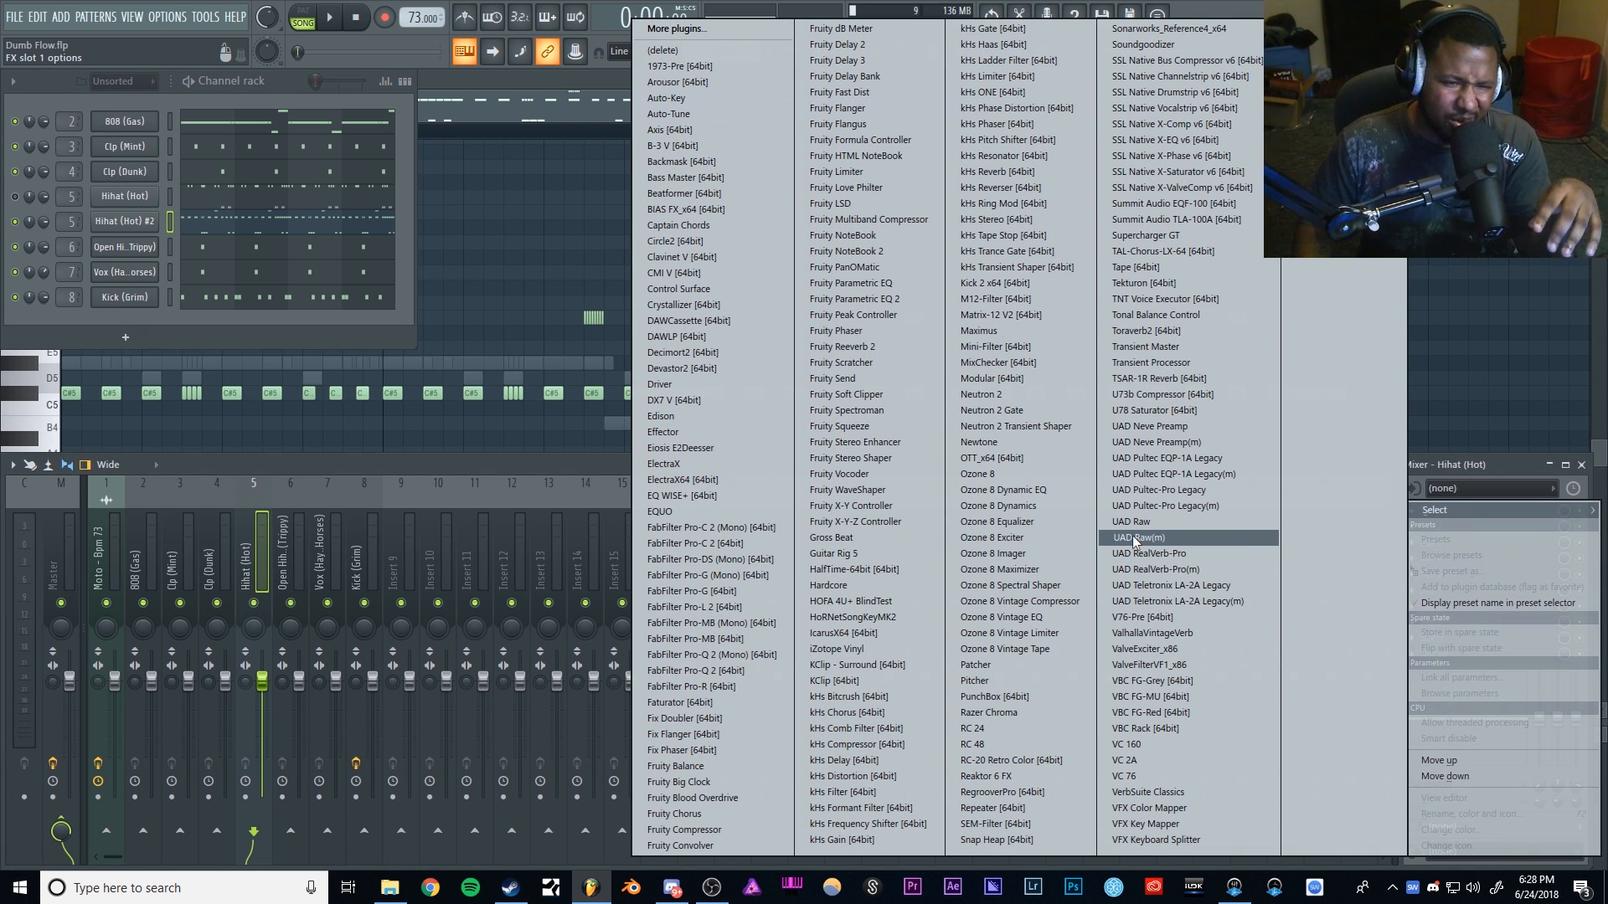
{"action": "left_click", "coordinate": [889, 539]}
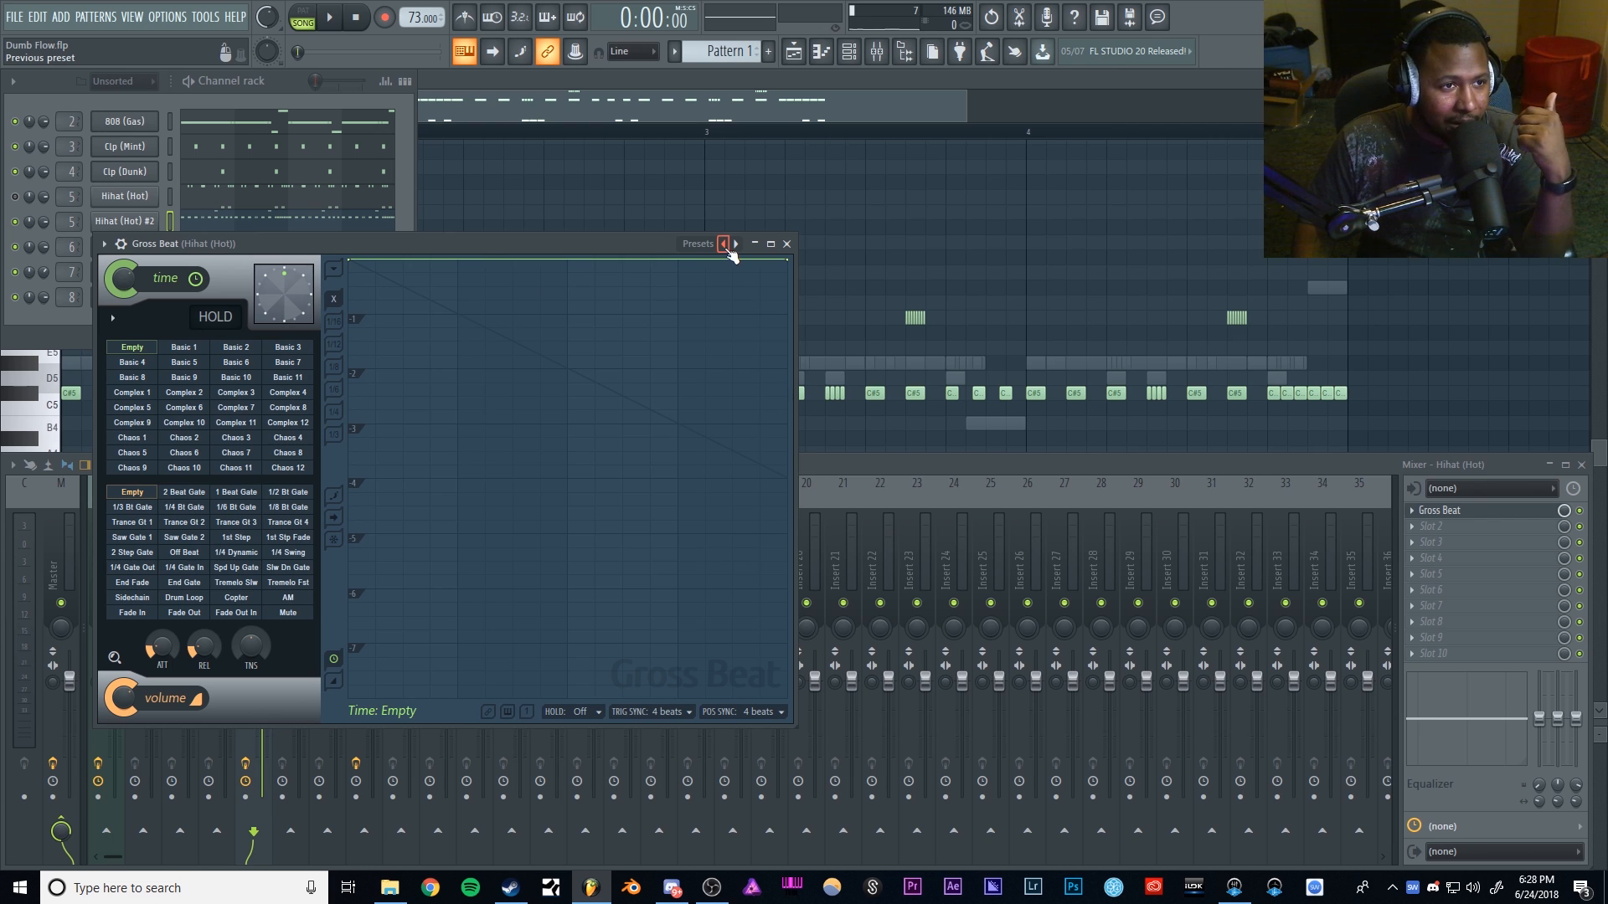
{"action": "right_click", "coordinate": [730, 251]}
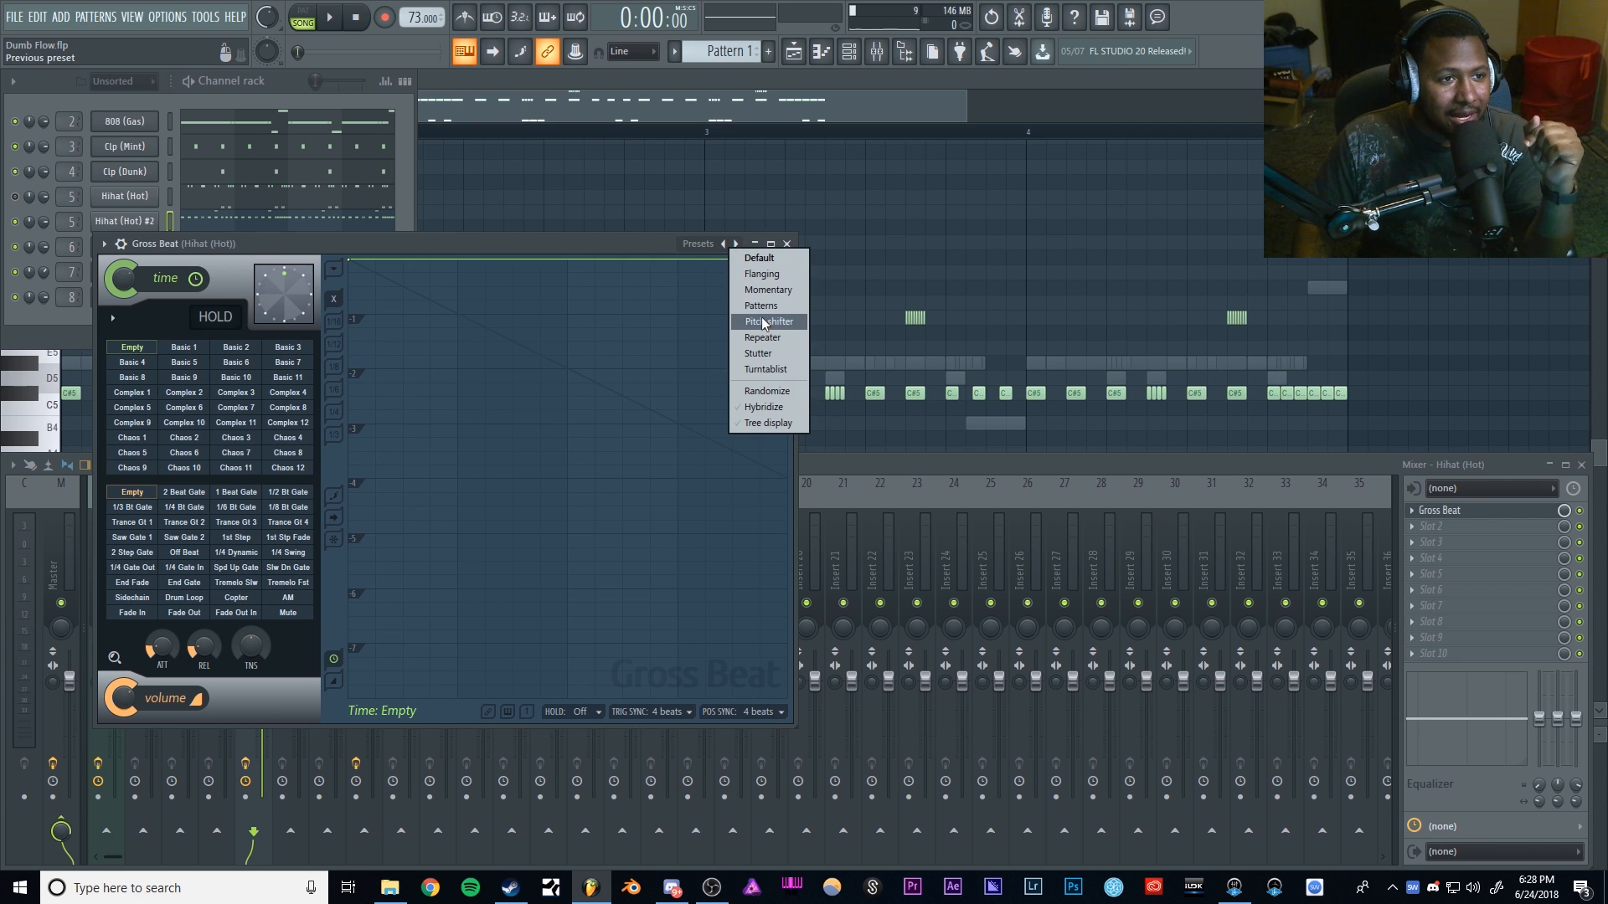
{"action": "left_click", "coordinate": [756, 276]}
{"action": "left_click_drag", "start_coordinate": [548, 246], "coordinate": [875, 267]}
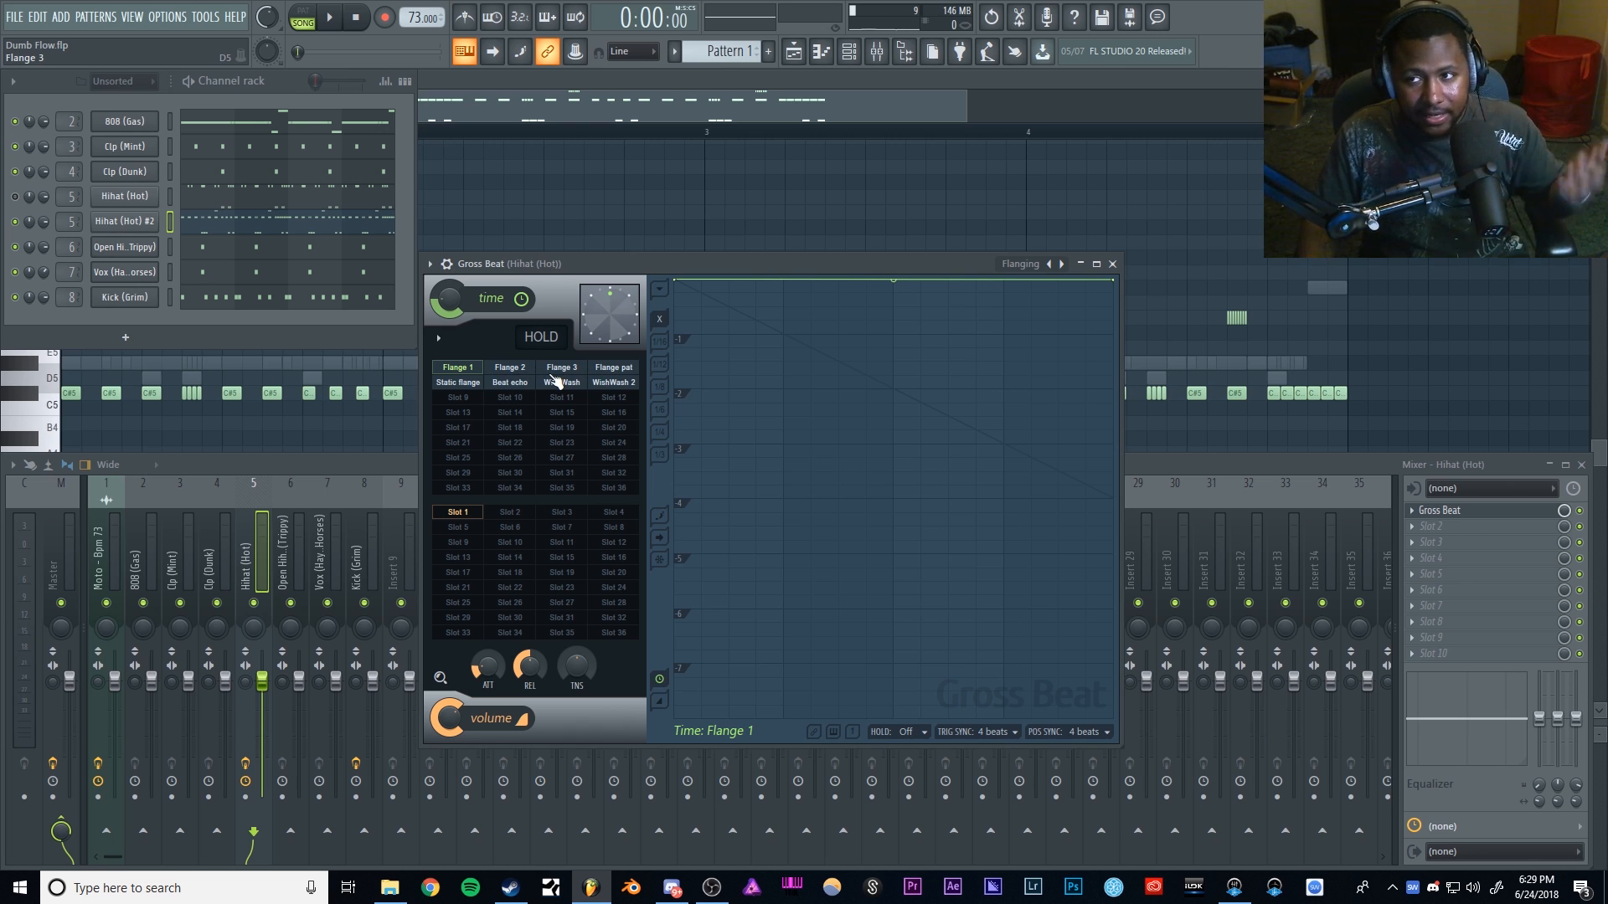
Step: Audition Gross Beat's Flange 2 time setting while the pattern plays
{"action": "key", "text": "space"}
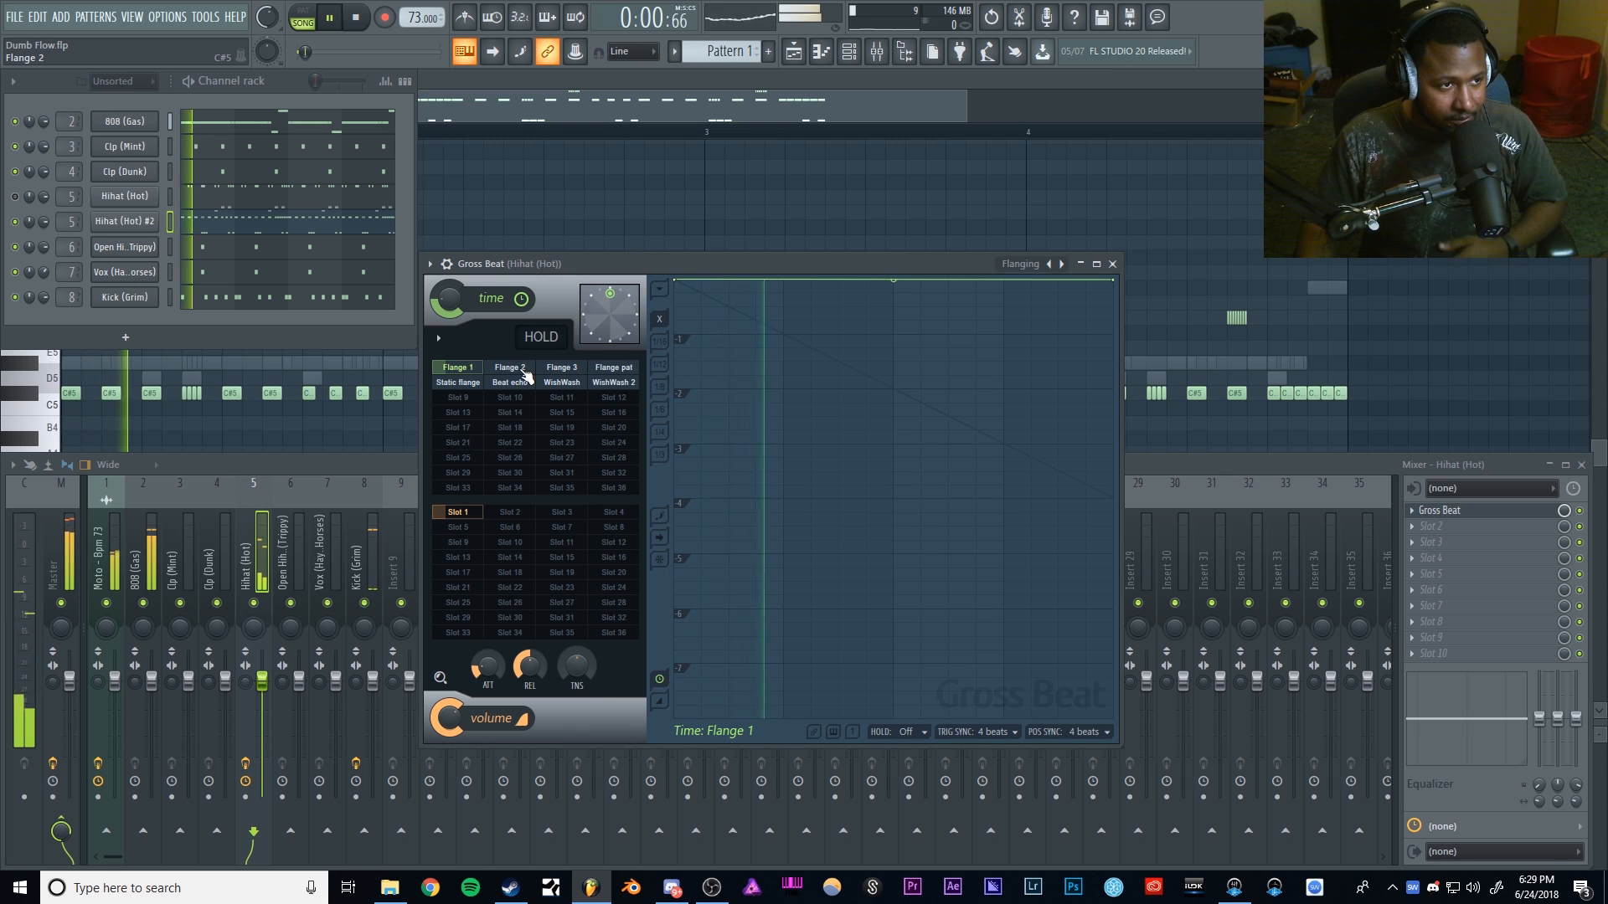
{"action": "left_click", "coordinate": [509, 368]}
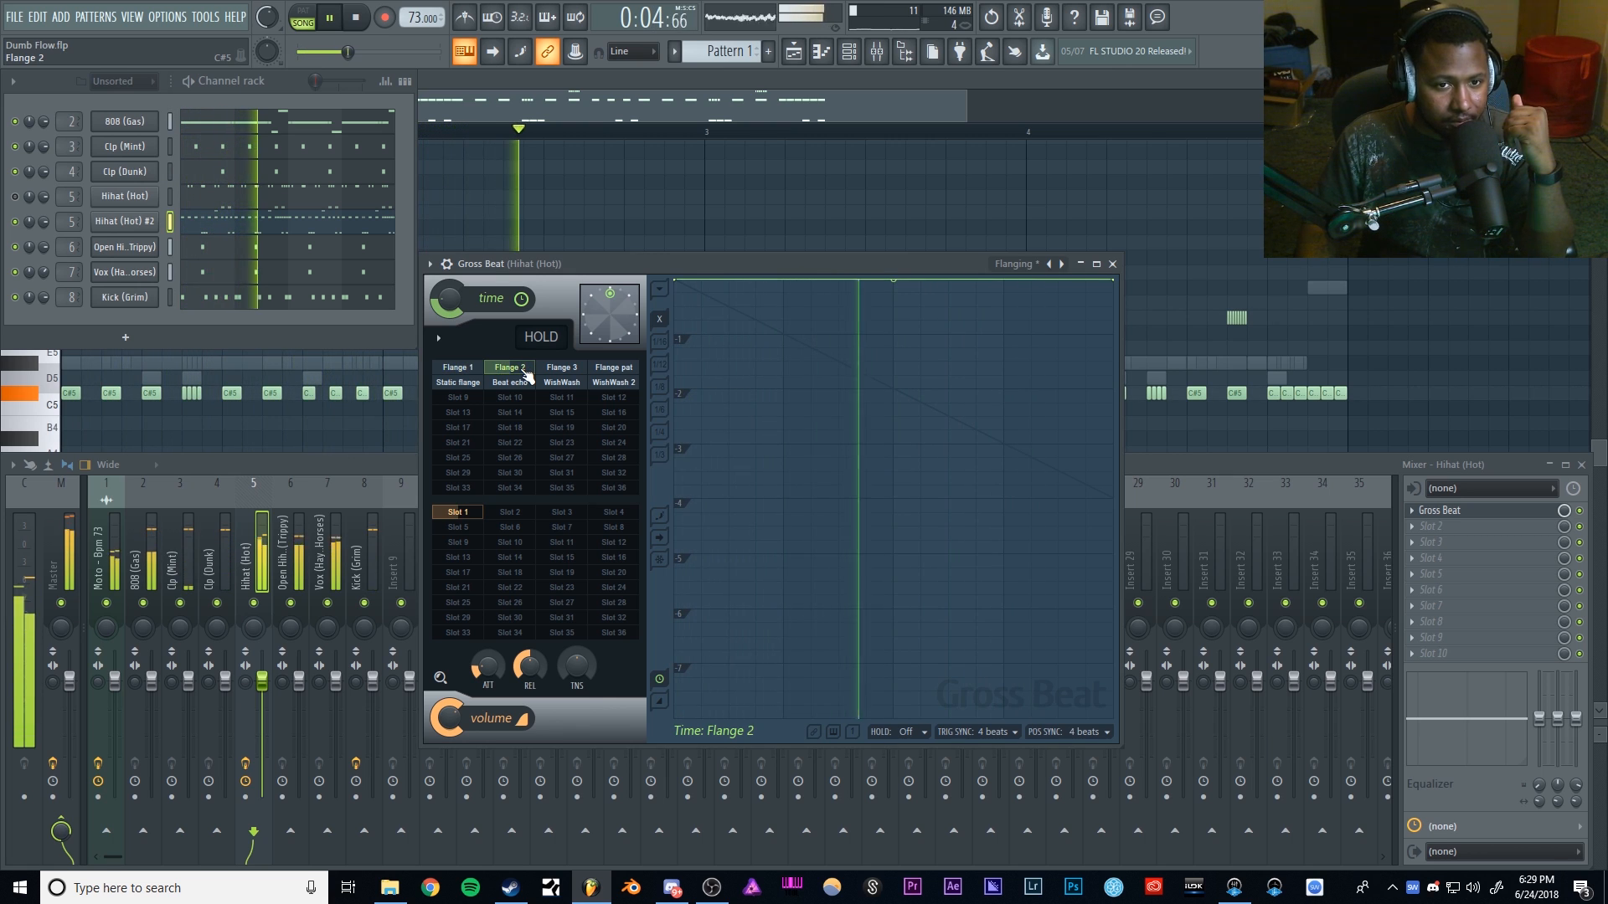
{"action": "key", "text": "space"}
Step: Solo the Hihat (Hot) mixer track and listen to the flanged hi-hats on their own
{"action": "right_click", "coordinate": [14, 222]}
{"action": "left_click", "coordinate": [321, 481]}
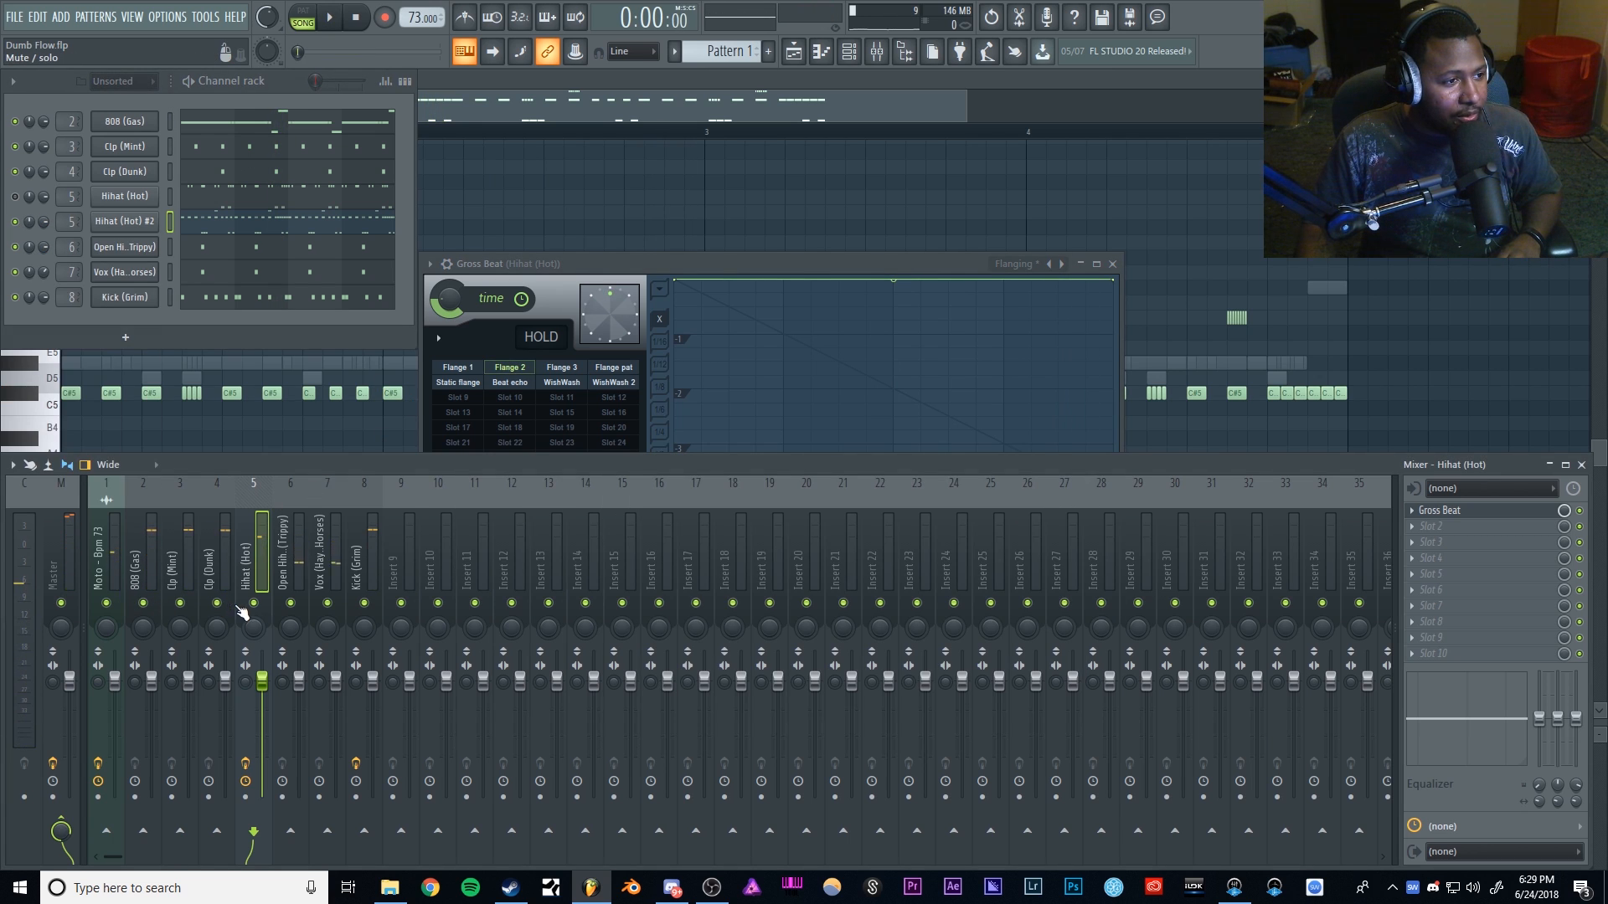
{"action": "key", "text": "space"}
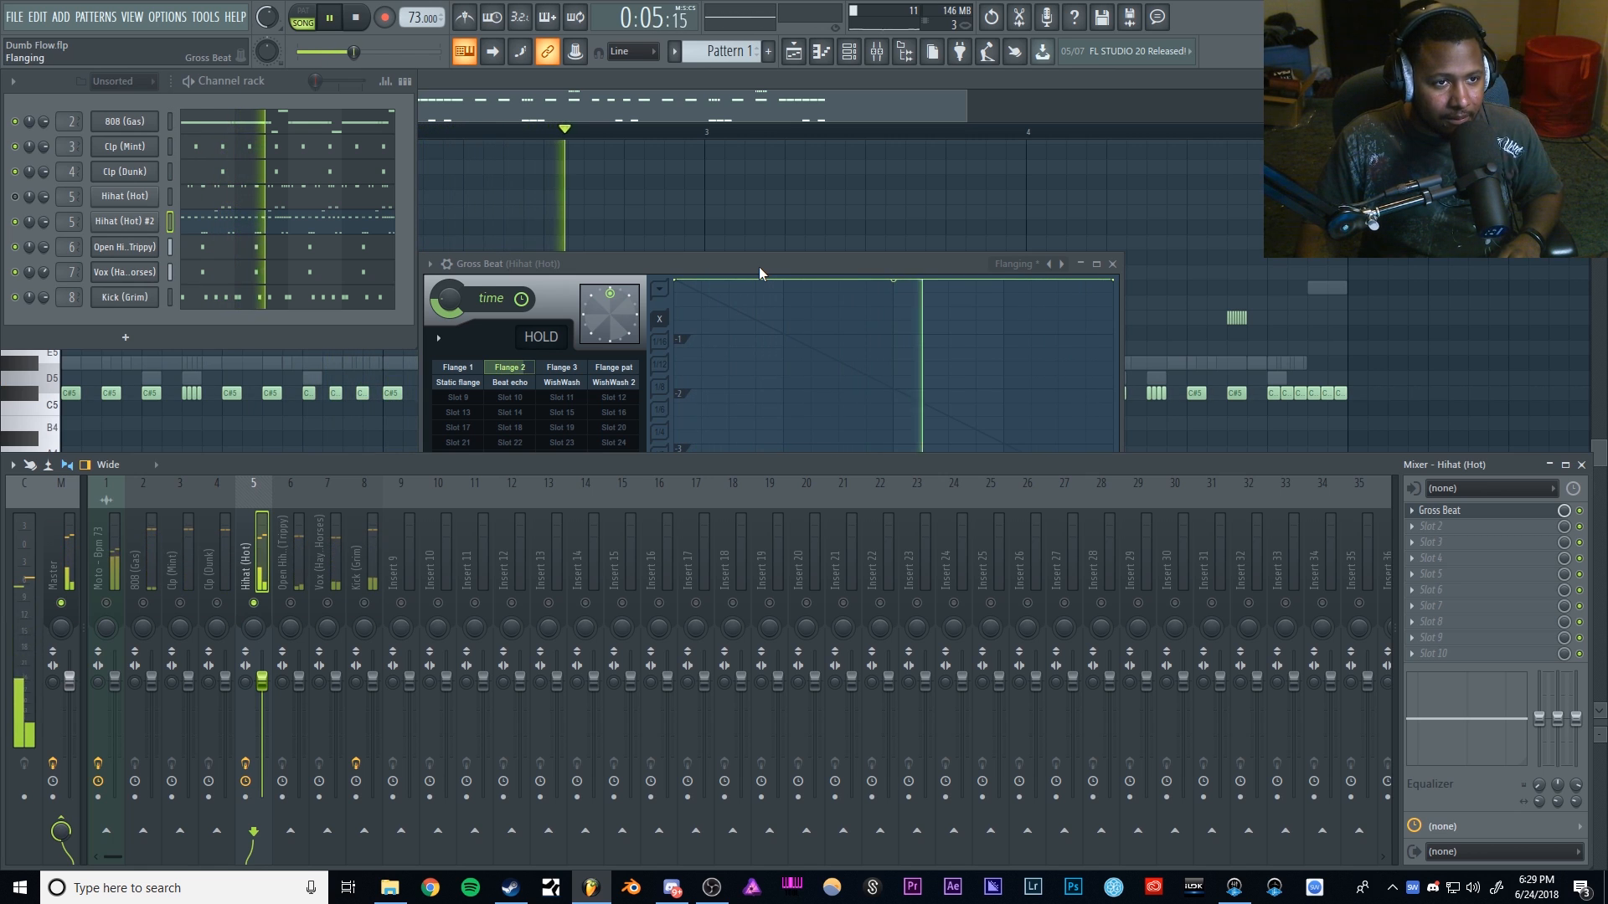
{"action": "key", "text": "space"}
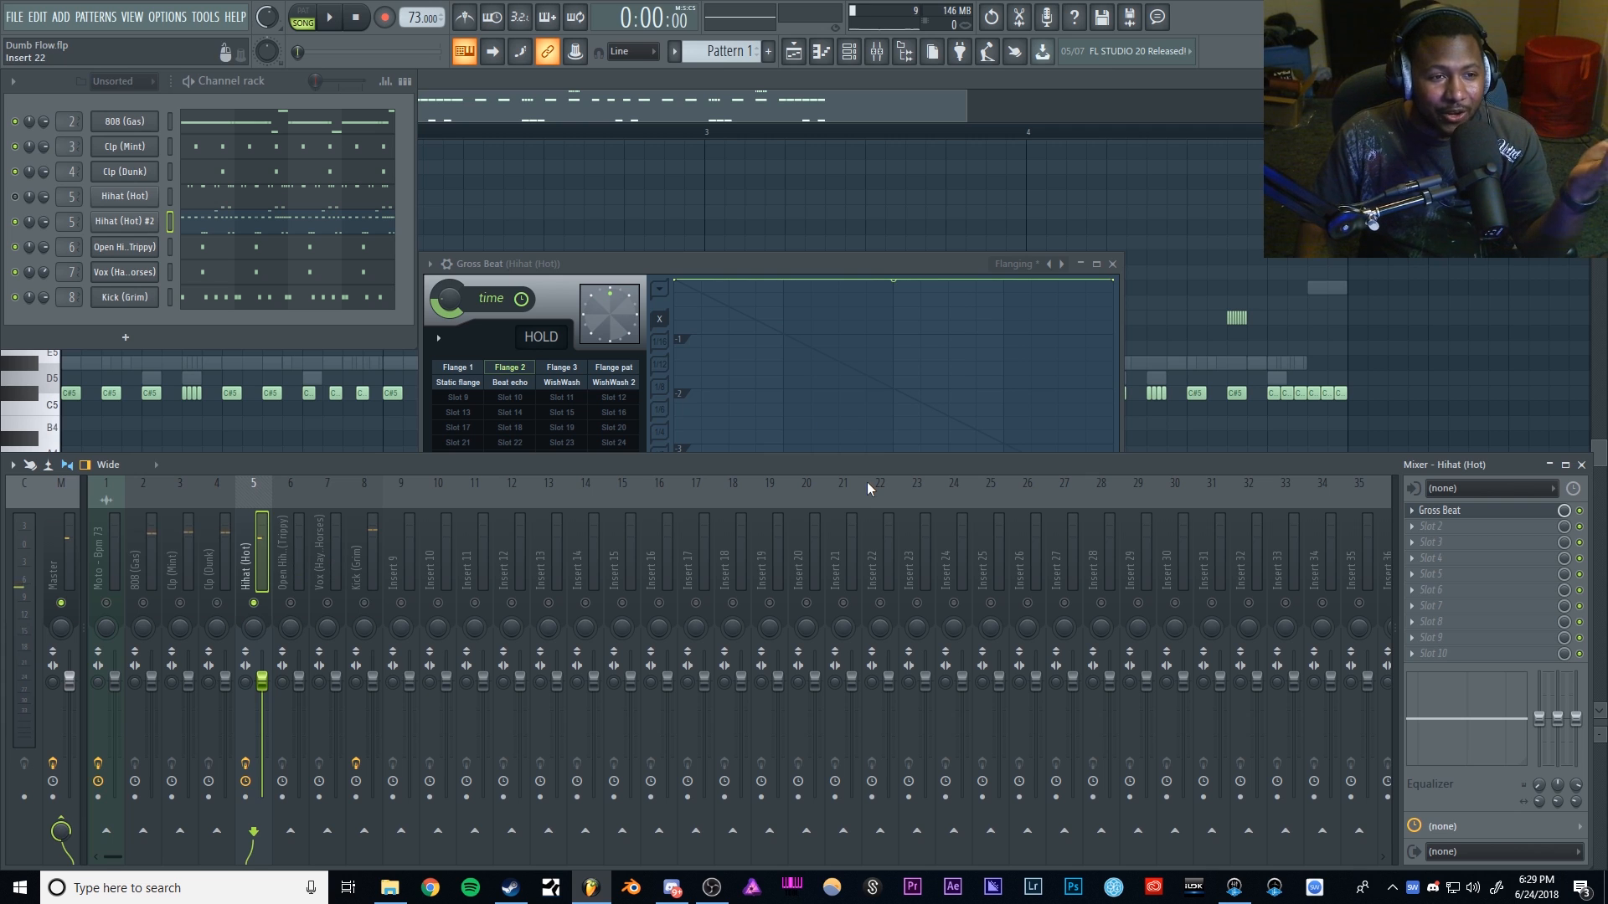
Step: Switch Gross Beat's time setting to Flange 3 and preview the soloed hi-hats
{"action": "left_click", "coordinate": [831, 269]}
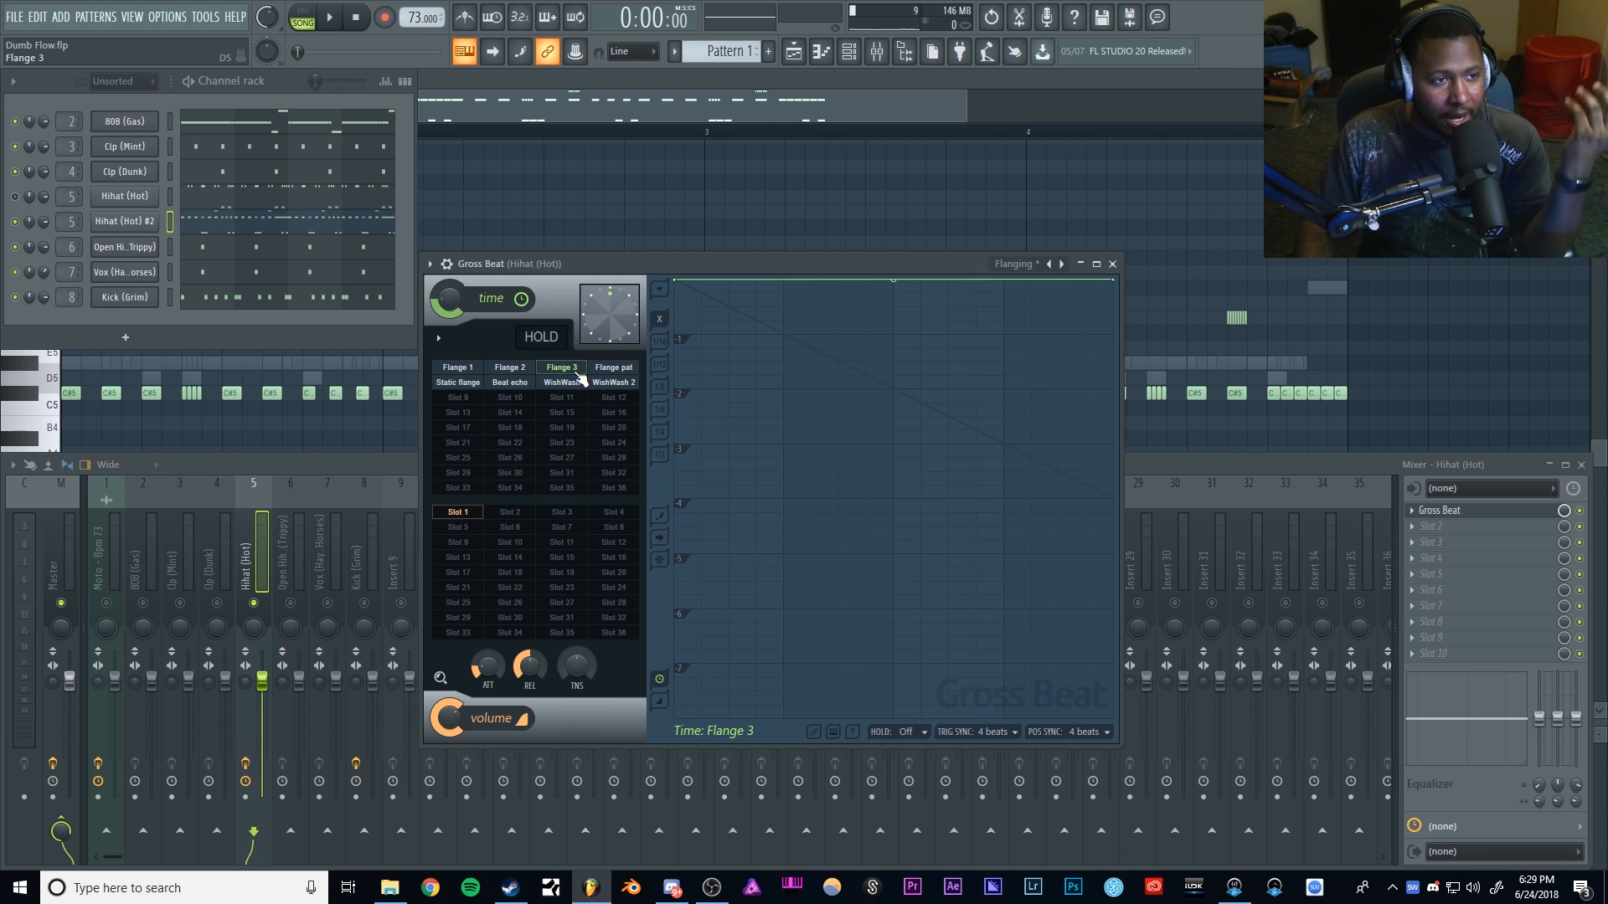
{"action": "key", "text": "space"}
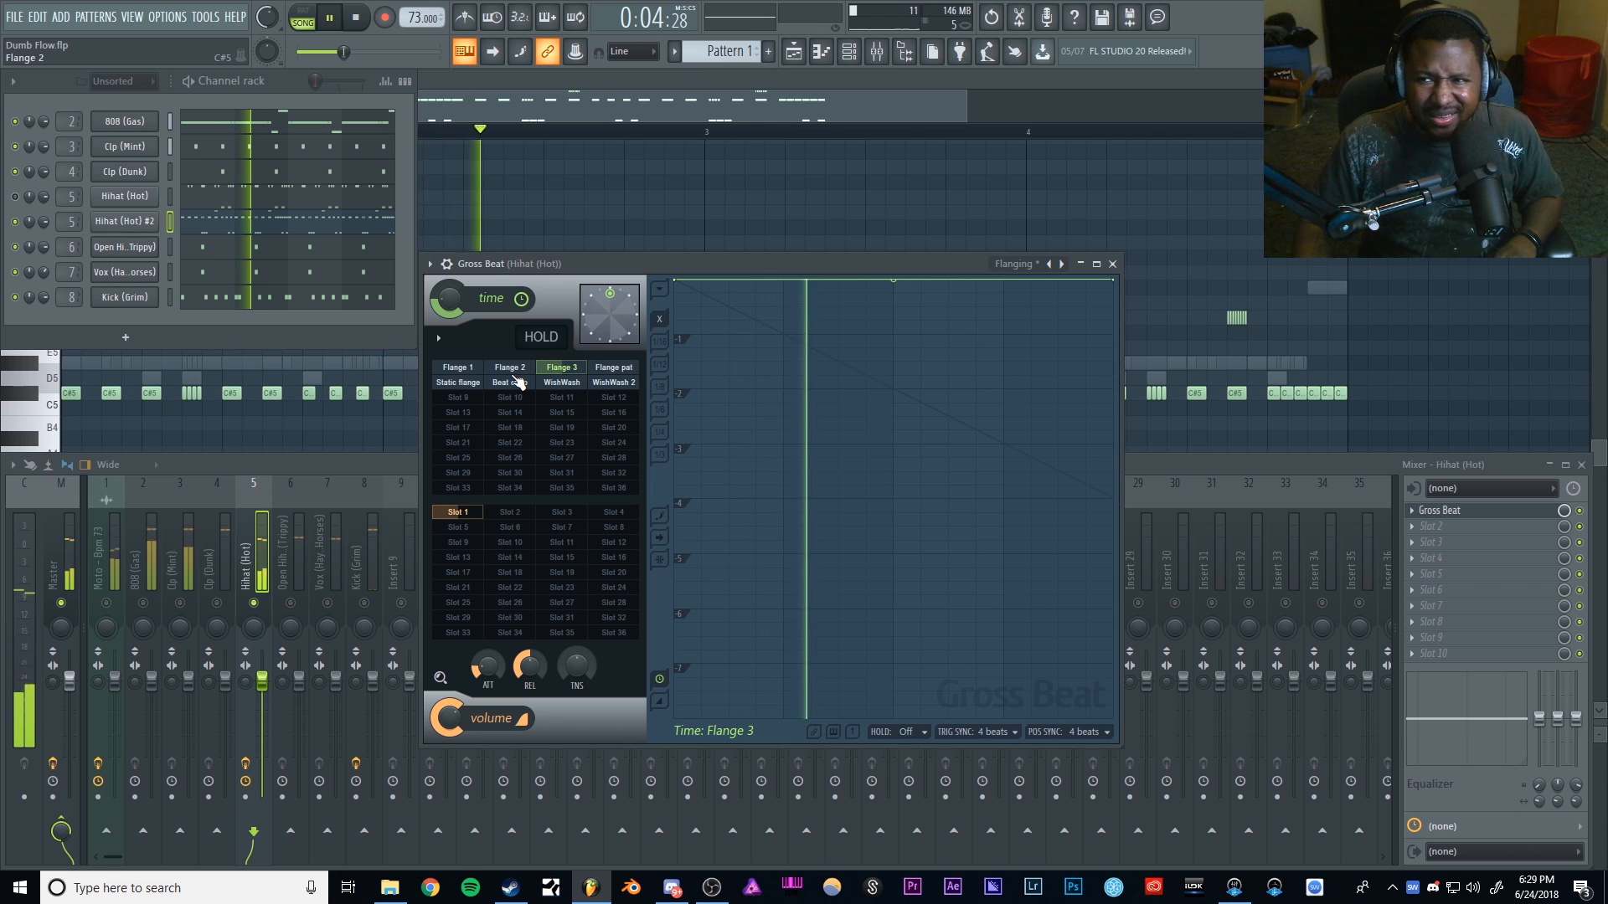
{"action": "key", "text": "space"}
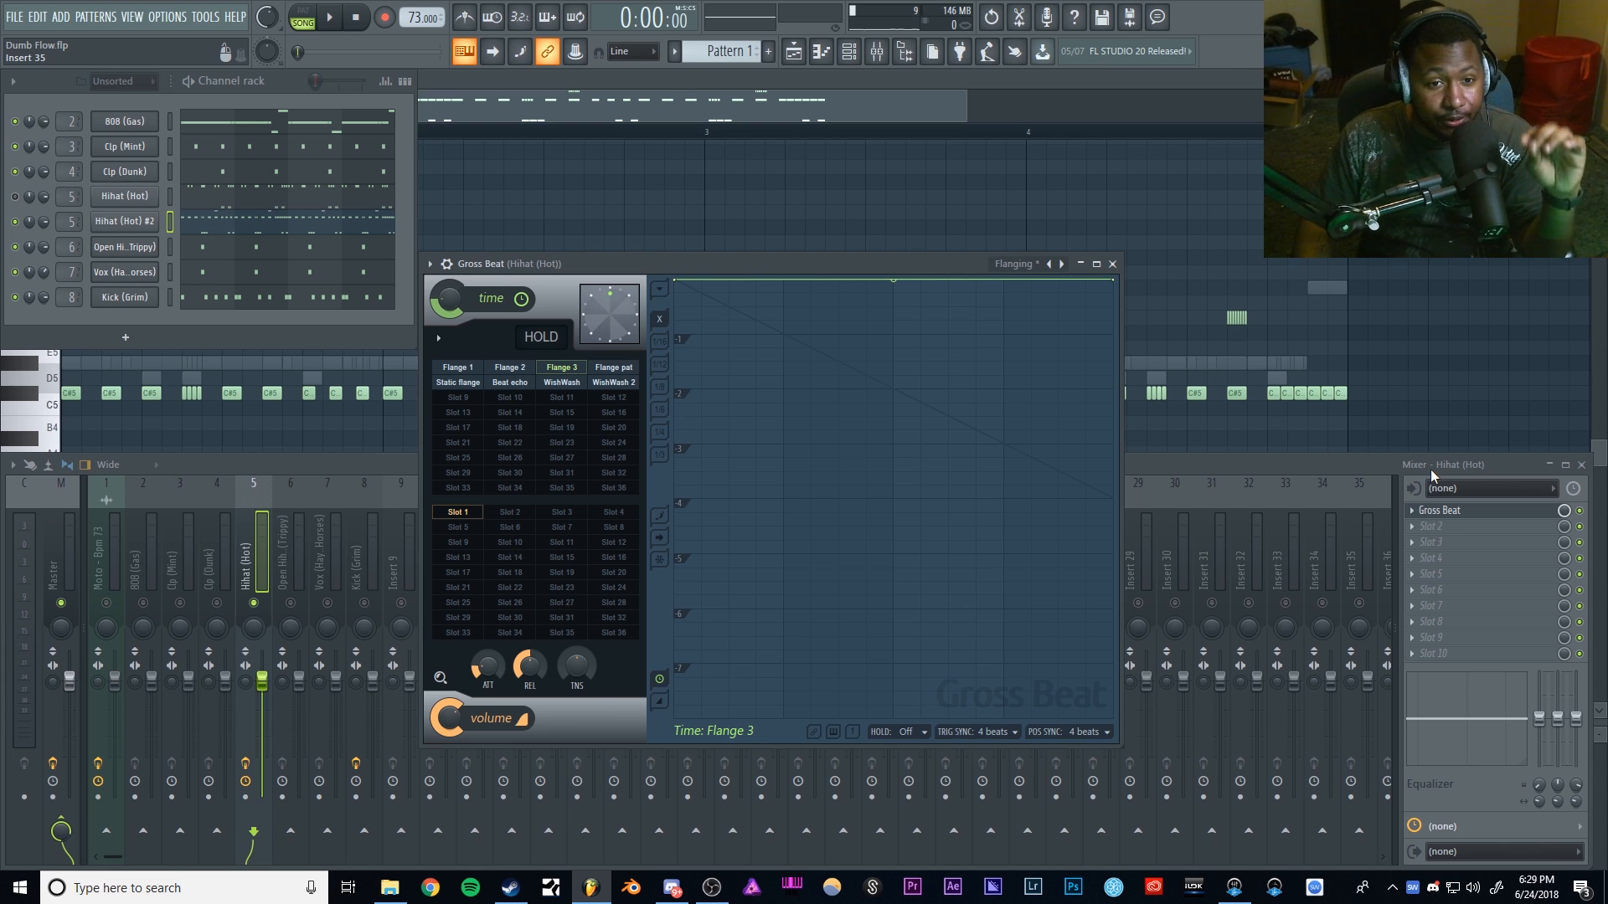
Step: Load Fruity PanOMatic in the second effect slot of the Hihat (Hot) mixer track and move its window over the mixer
{"action": "left_click", "coordinate": [1430, 531]}
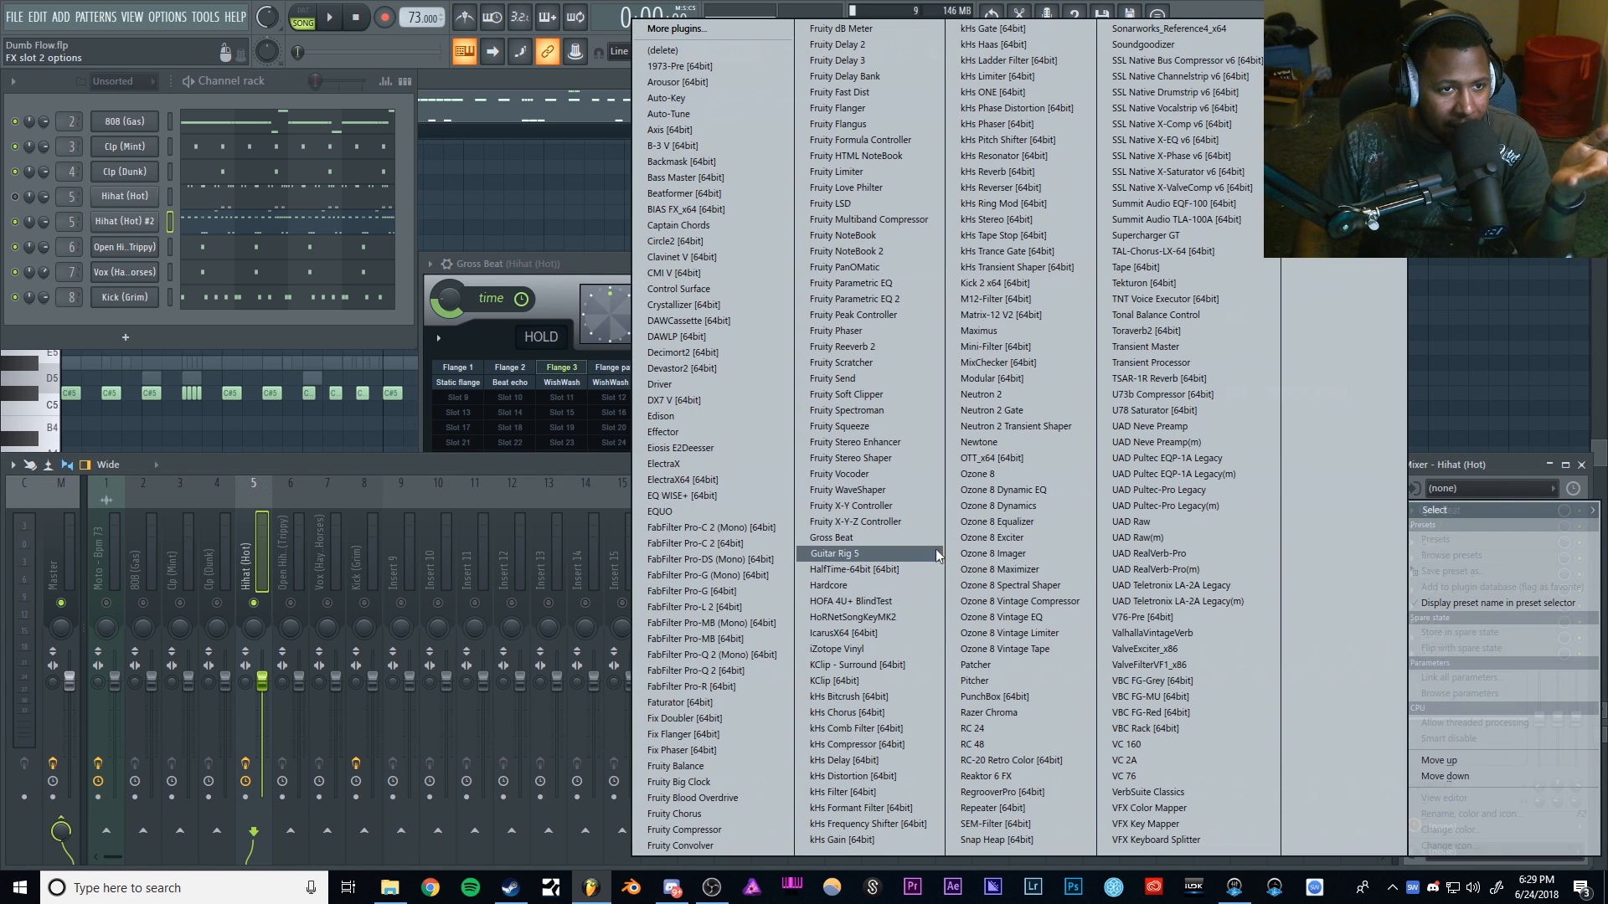
{"action": "left_click", "coordinate": [856, 269]}
{"action": "left_click_drag", "start_coordinate": [224, 270], "coordinate": [654, 501]}
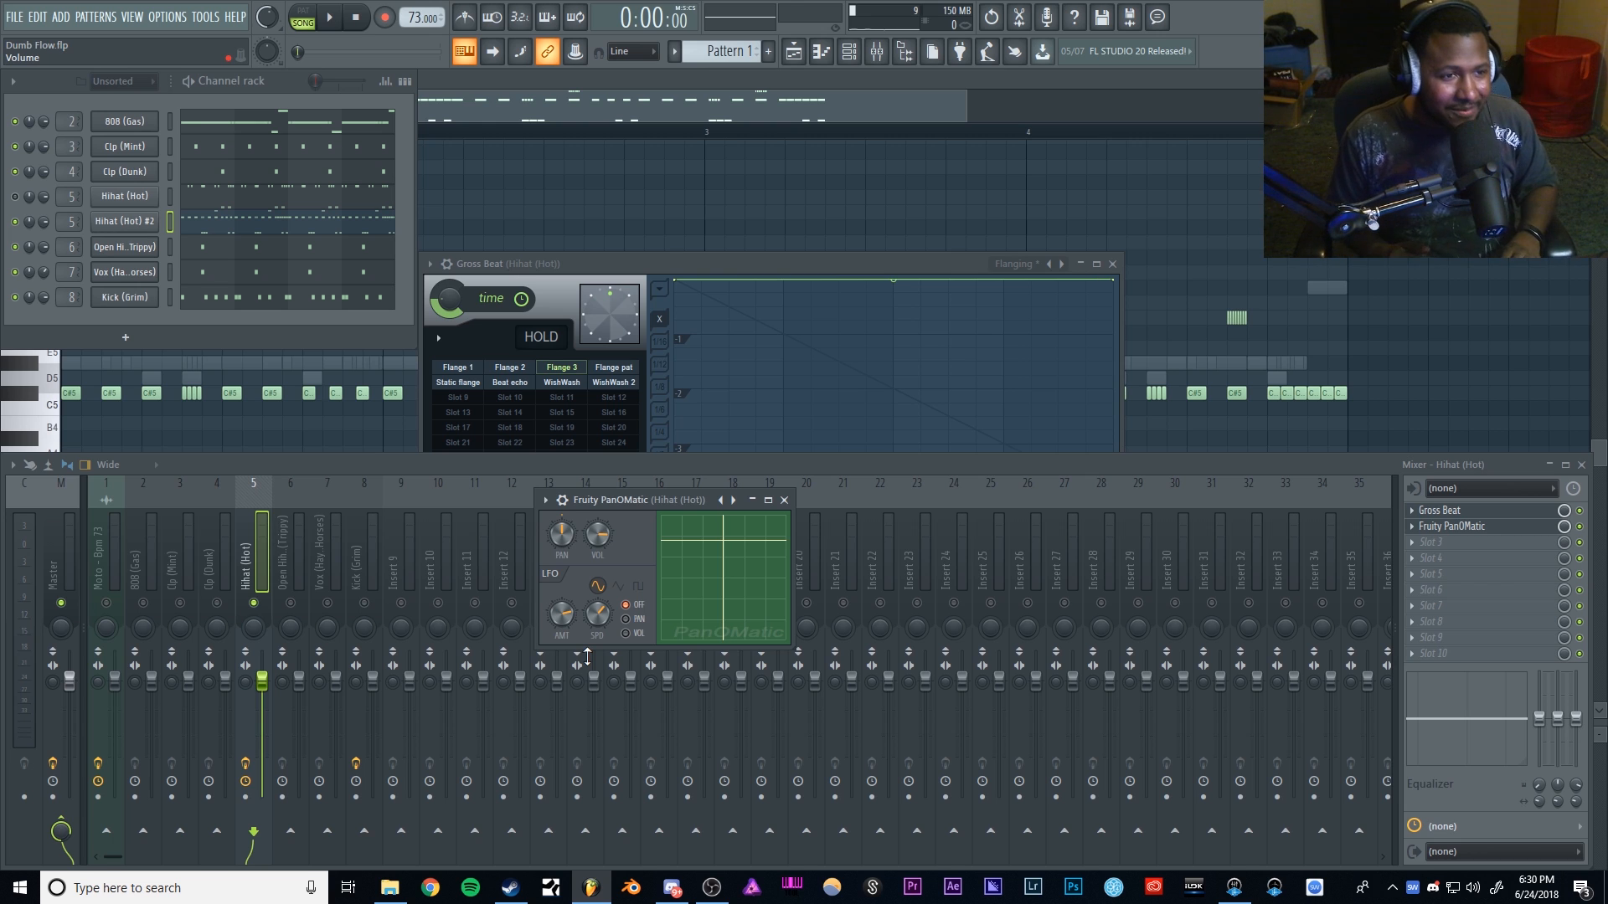
Step: Adjust the Fruity PanOMatic LFO amount while playing the soloed hi-hats
{"action": "key", "text": "space"}
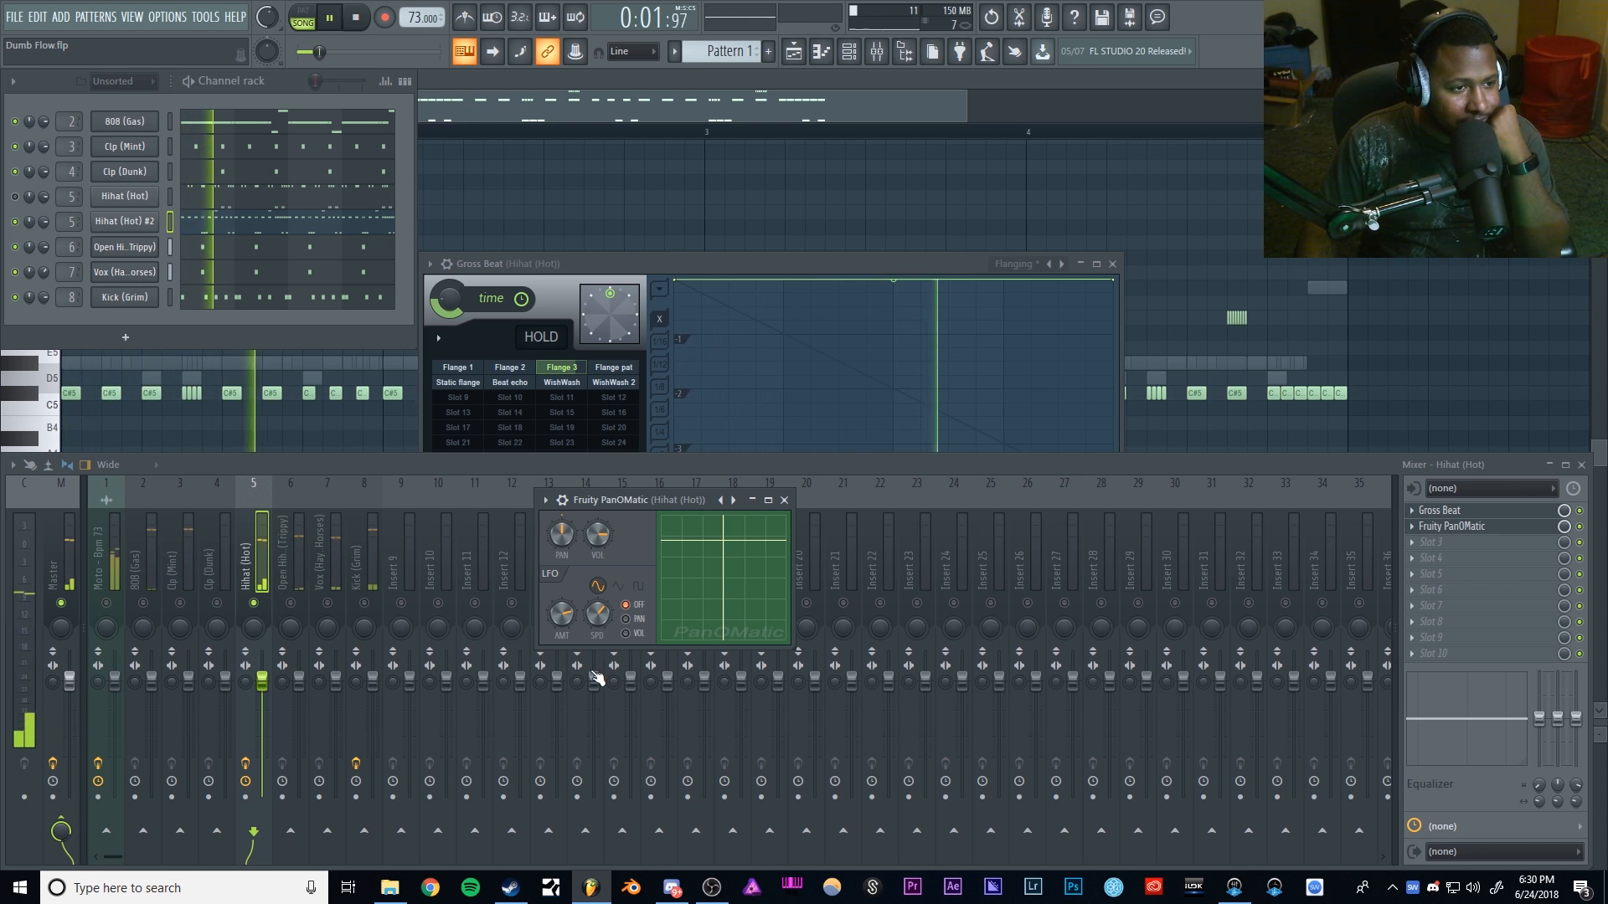
{"action": "left_click_drag", "start_coordinate": [562, 615], "coordinate": [594, 628]}
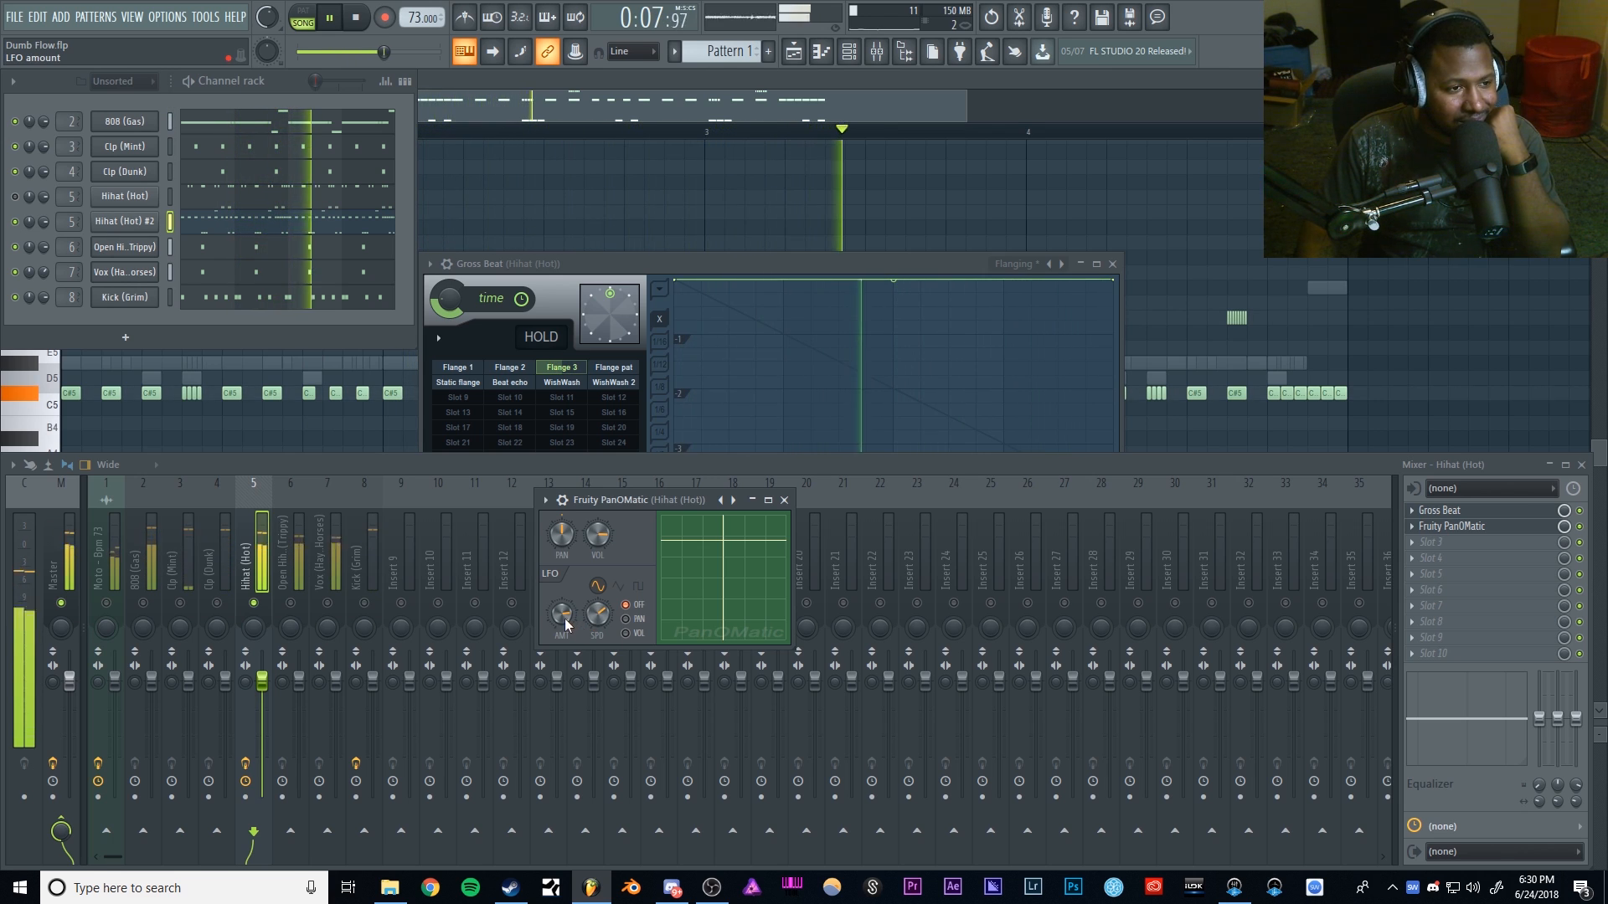
{"action": "key", "text": "space"}
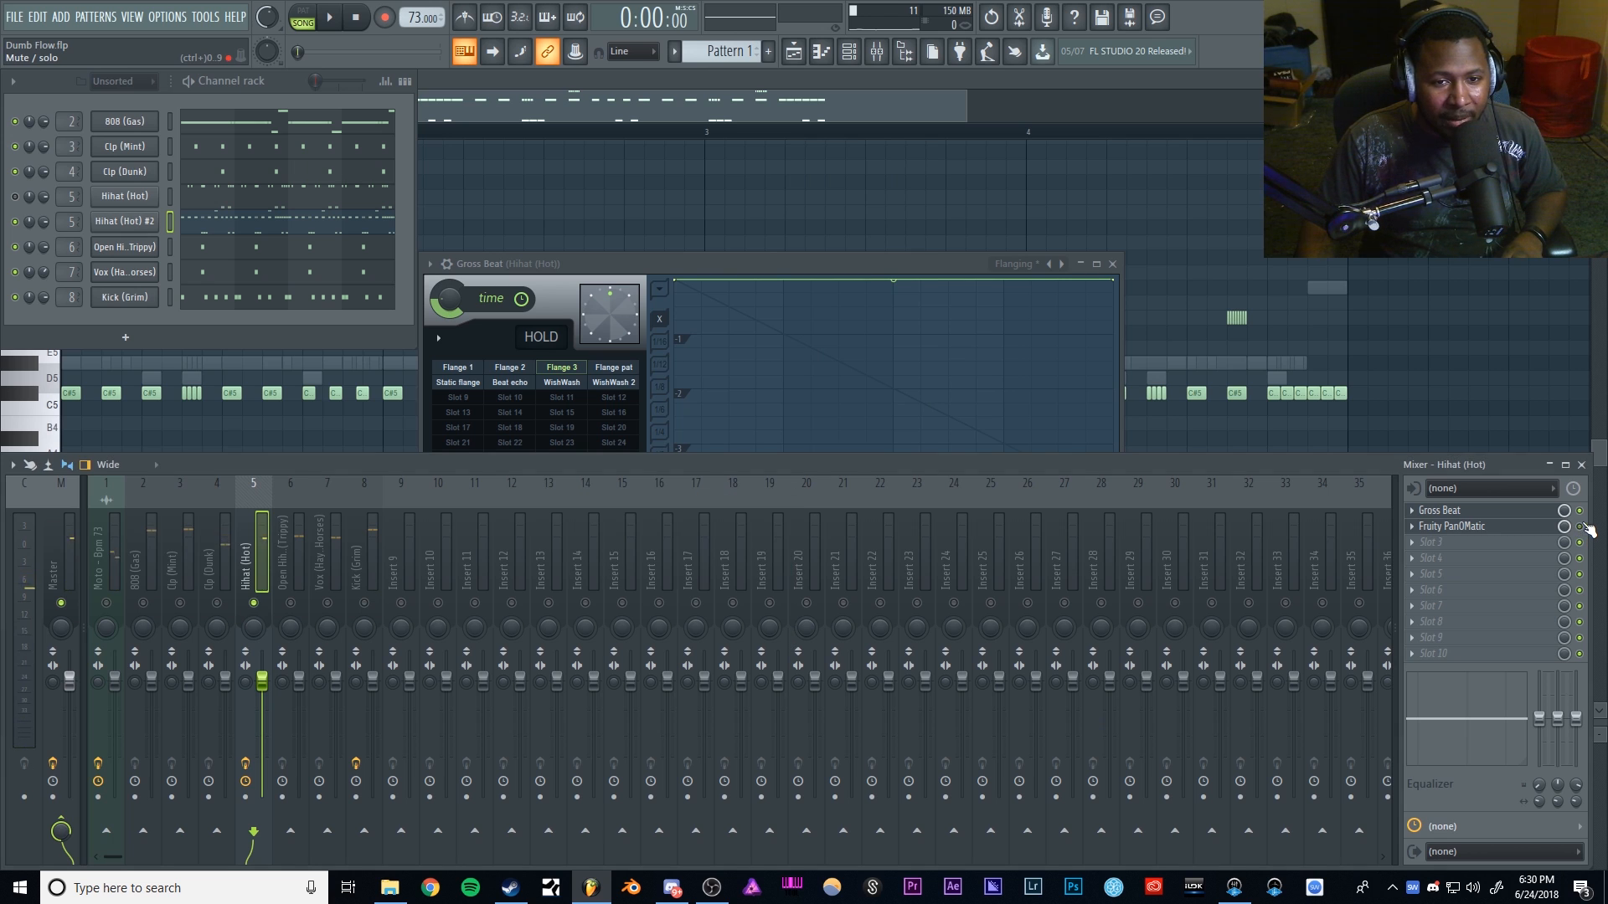
Step: Play the full beat to check how the processed hi-hats sit in it
{"action": "key", "text": "Escape"}
{"action": "key", "text": "space"}
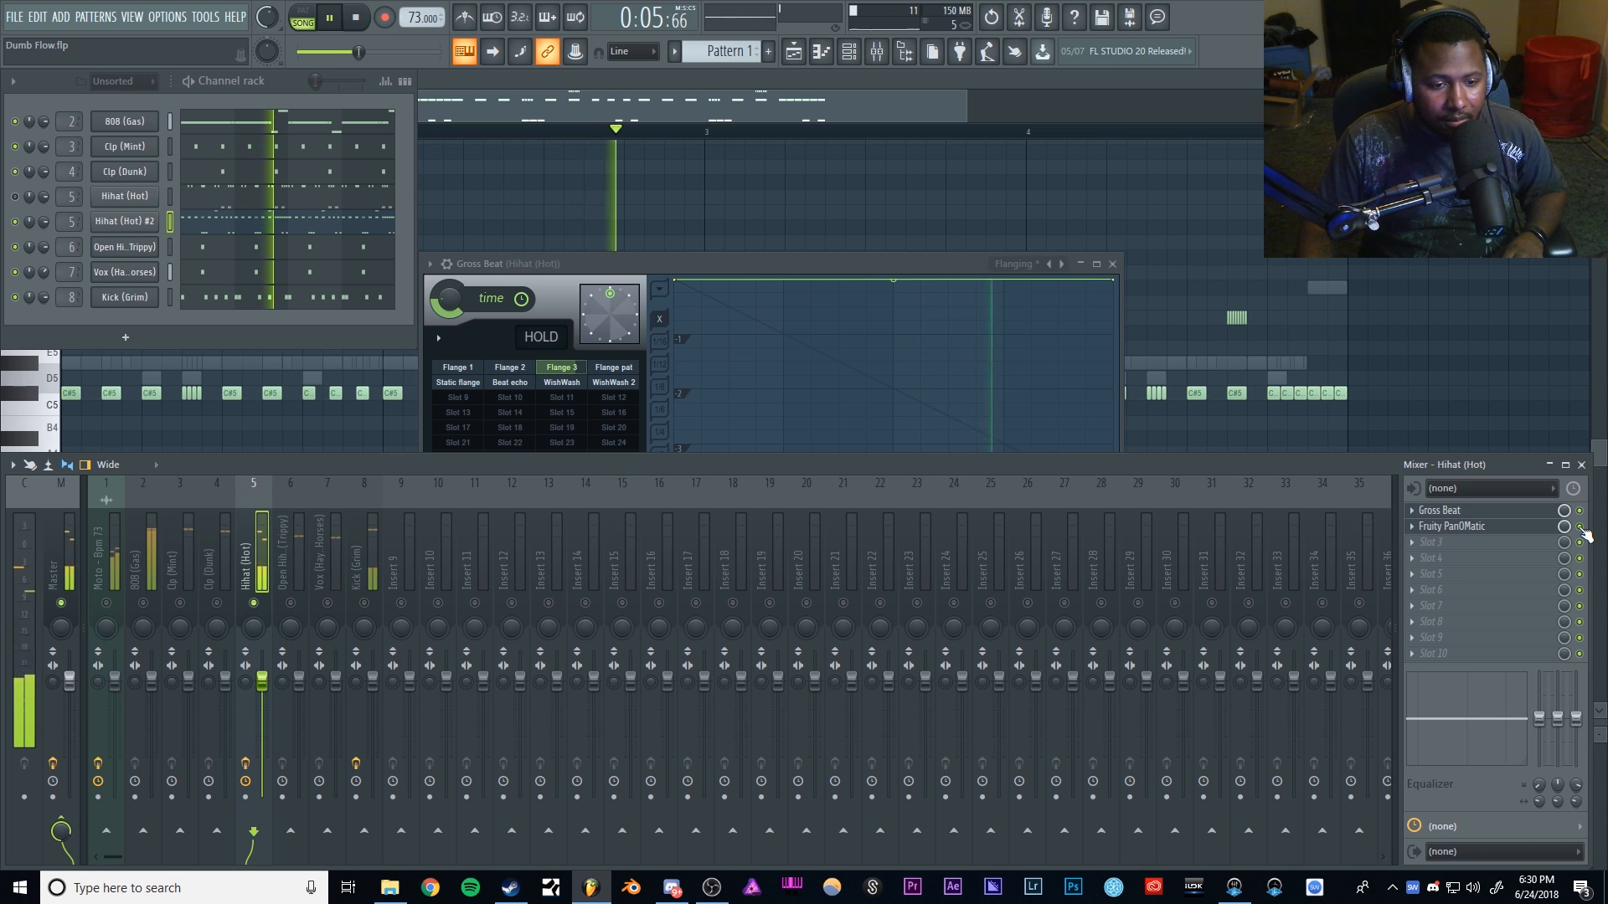
{"action": "key", "text": "space"}
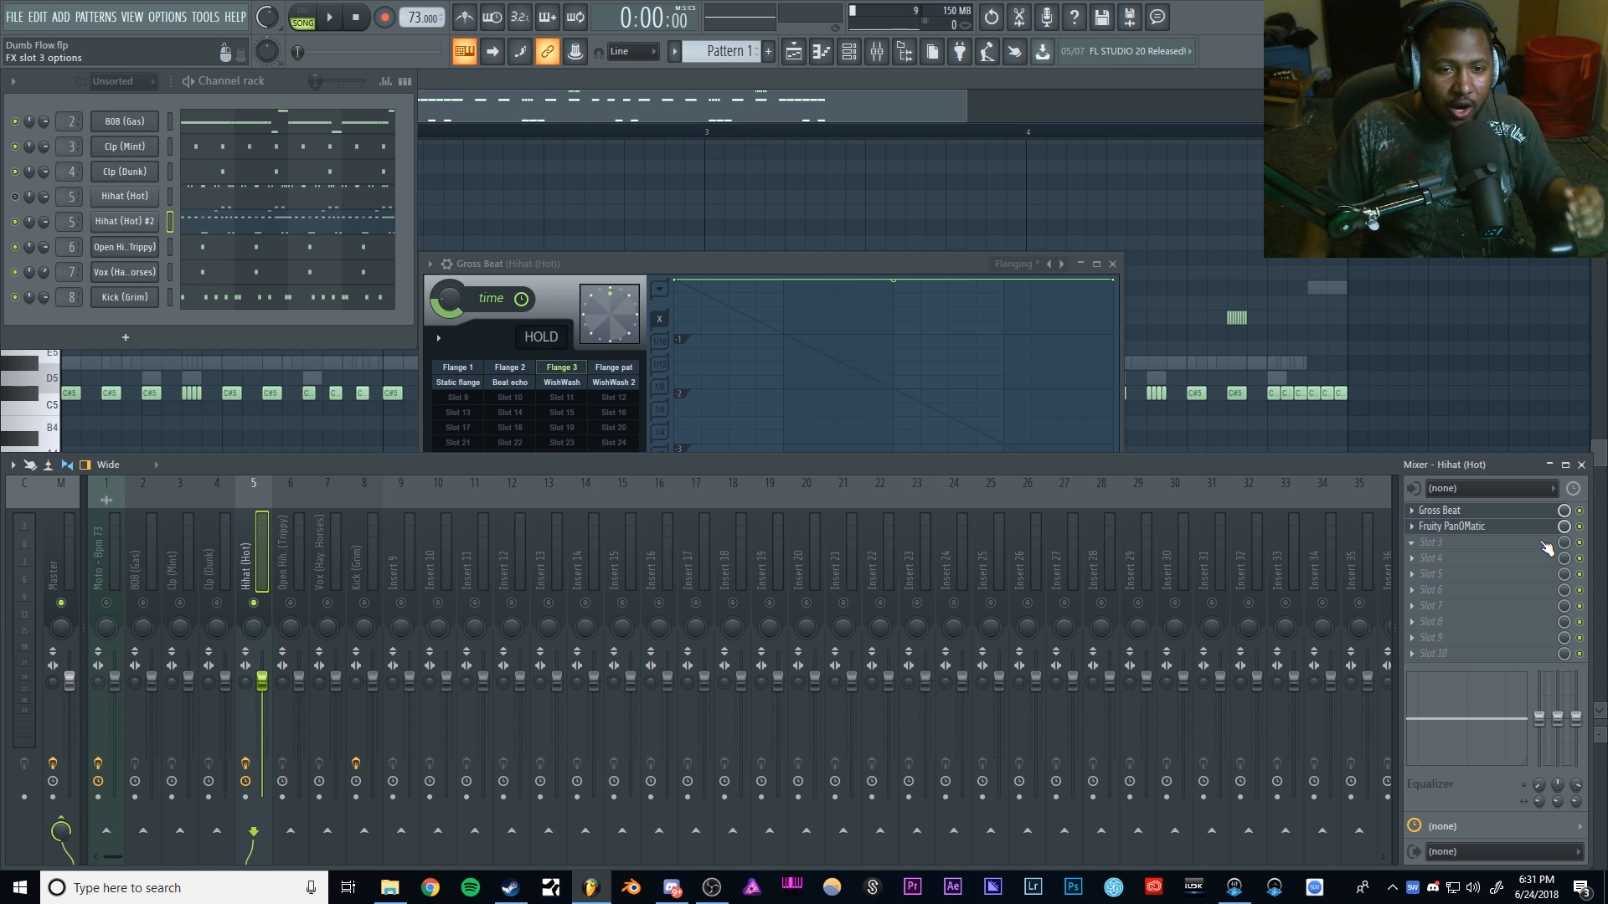
Step: Mark MAutopan and MAutoPitch as favourites in the full effect plugin list and close the list
{"action": "left_click", "coordinate": [1454, 545]}
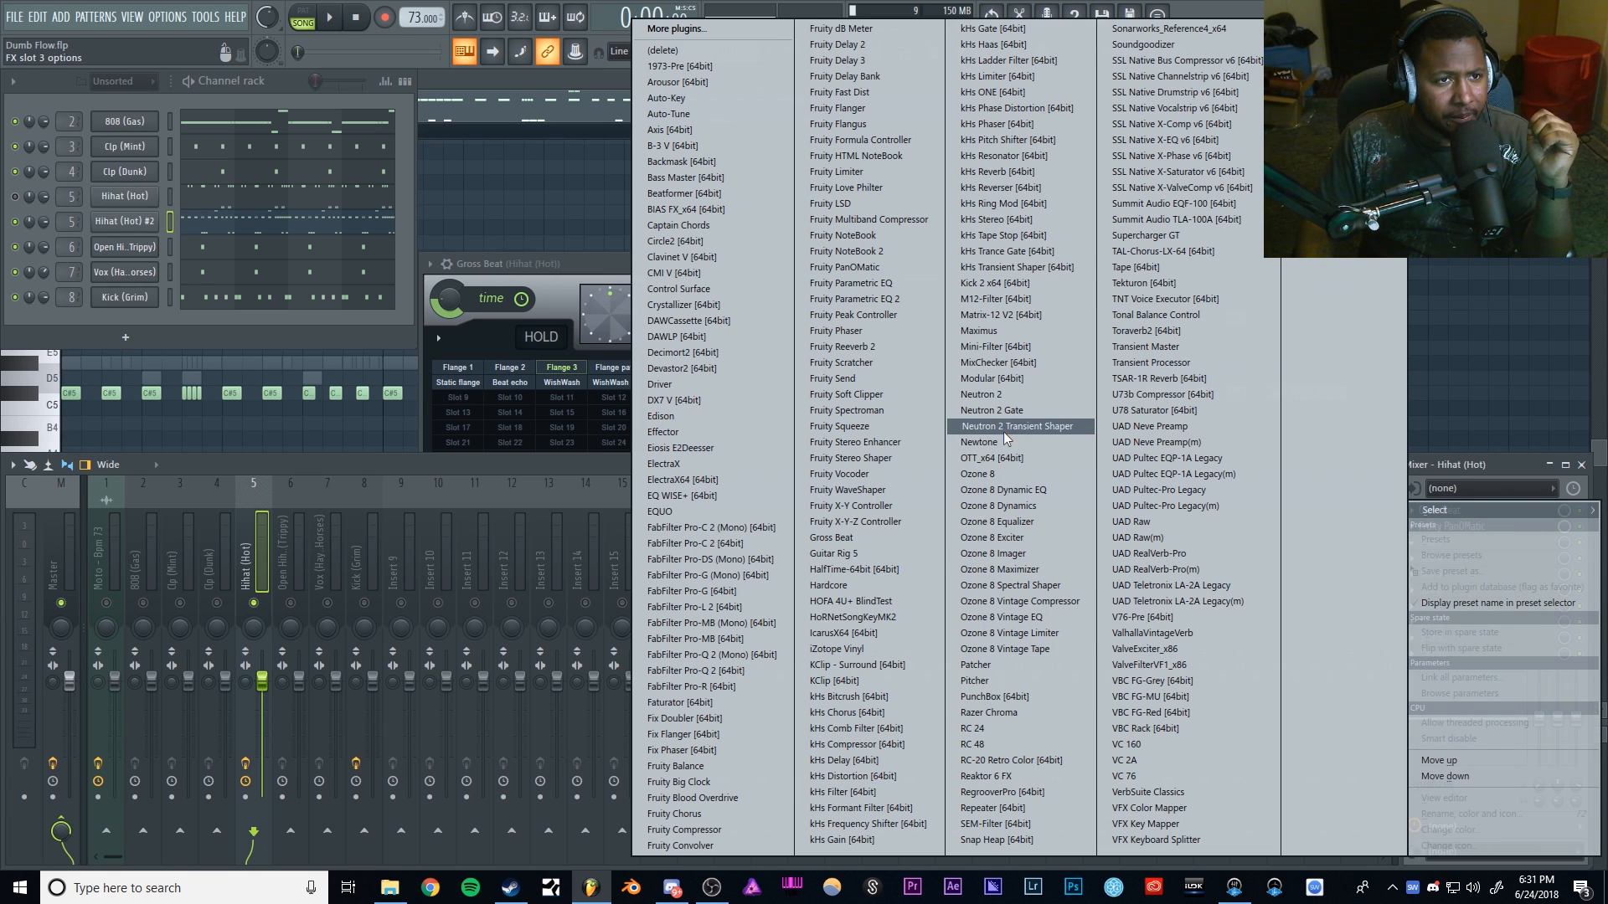
{"action": "left_click", "coordinate": [686, 36]}
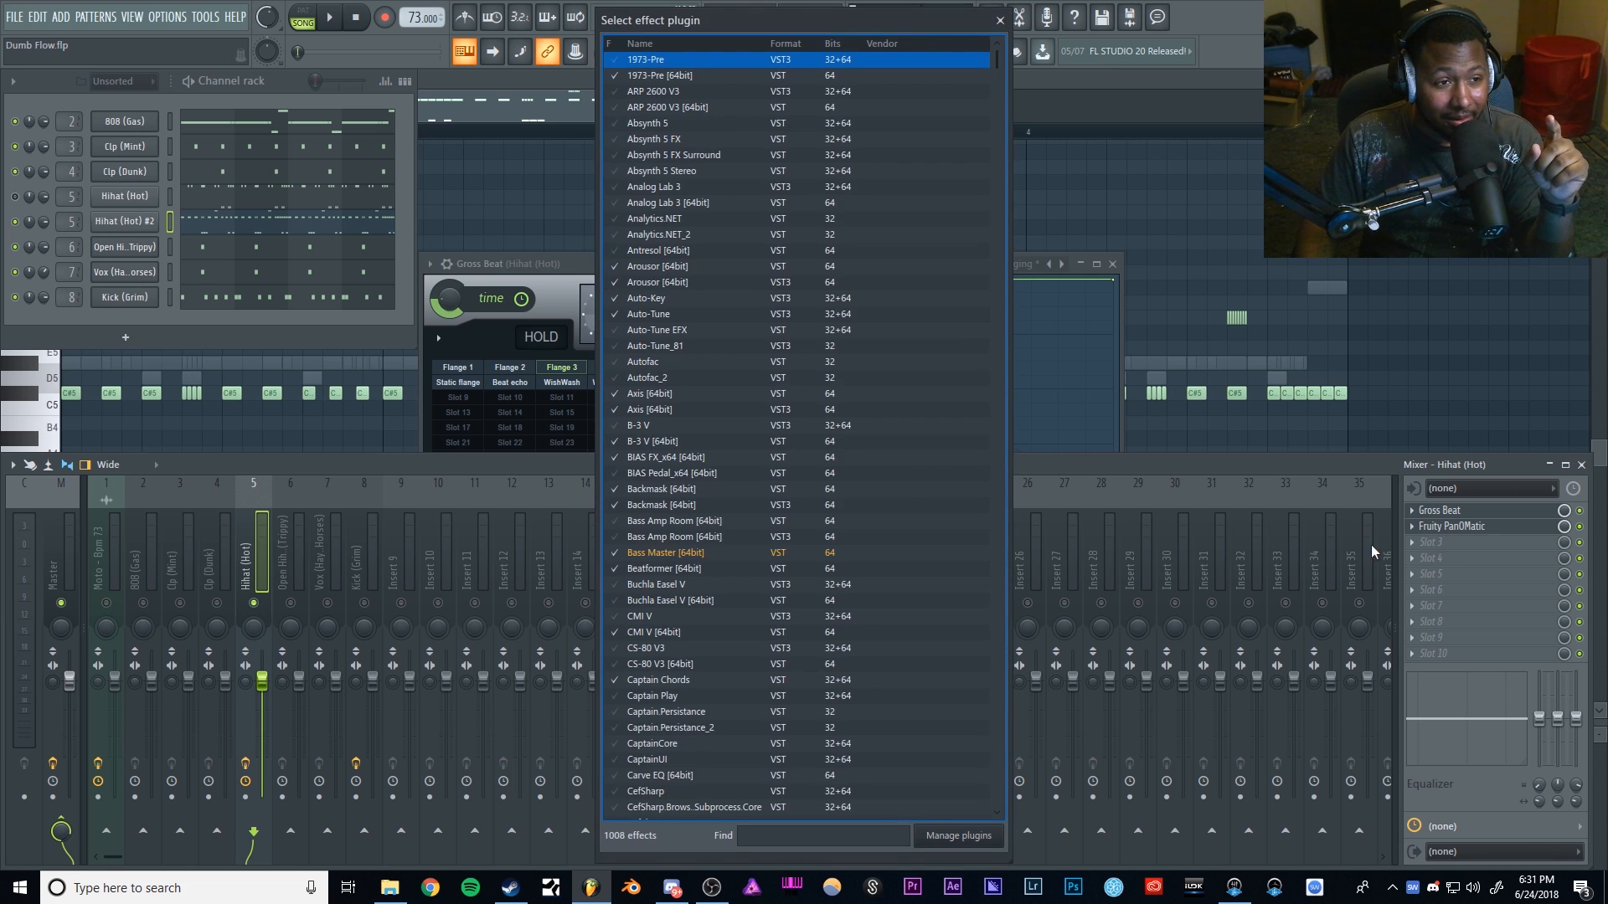
{"action": "scroll", "coordinate": [687, 578], "scroll_direction": "down", "scroll_amount": 20}
{"action": "scroll", "coordinate": [685, 578], "scroll_direction": "down", "scroll_amount": 20}
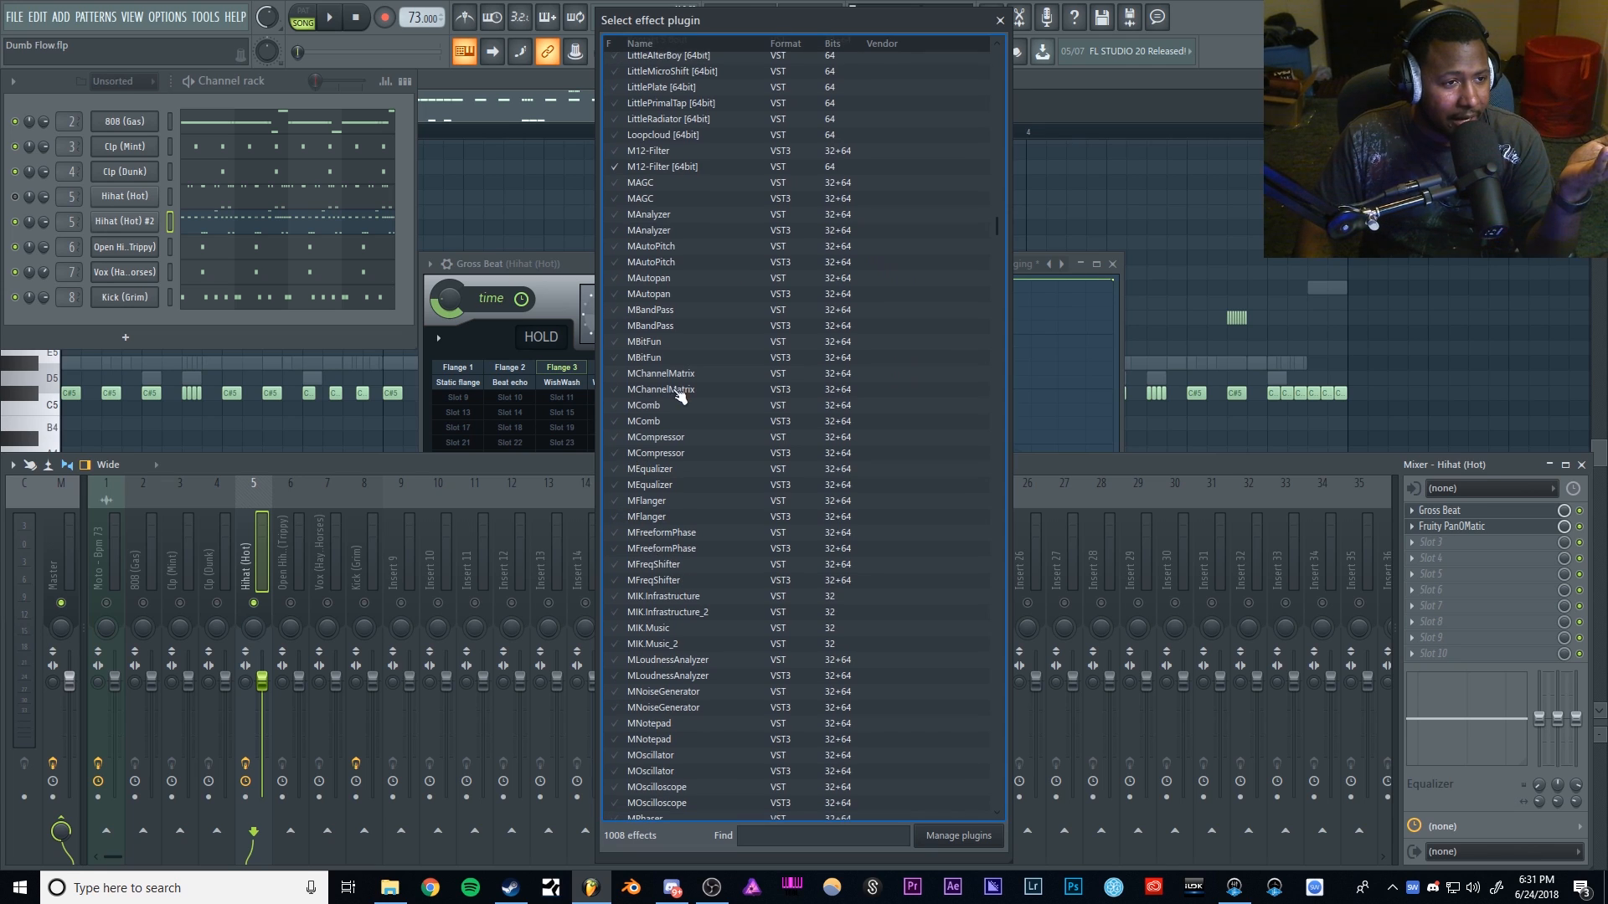
{"action": "left_click", "coordinate": [626, 278]}
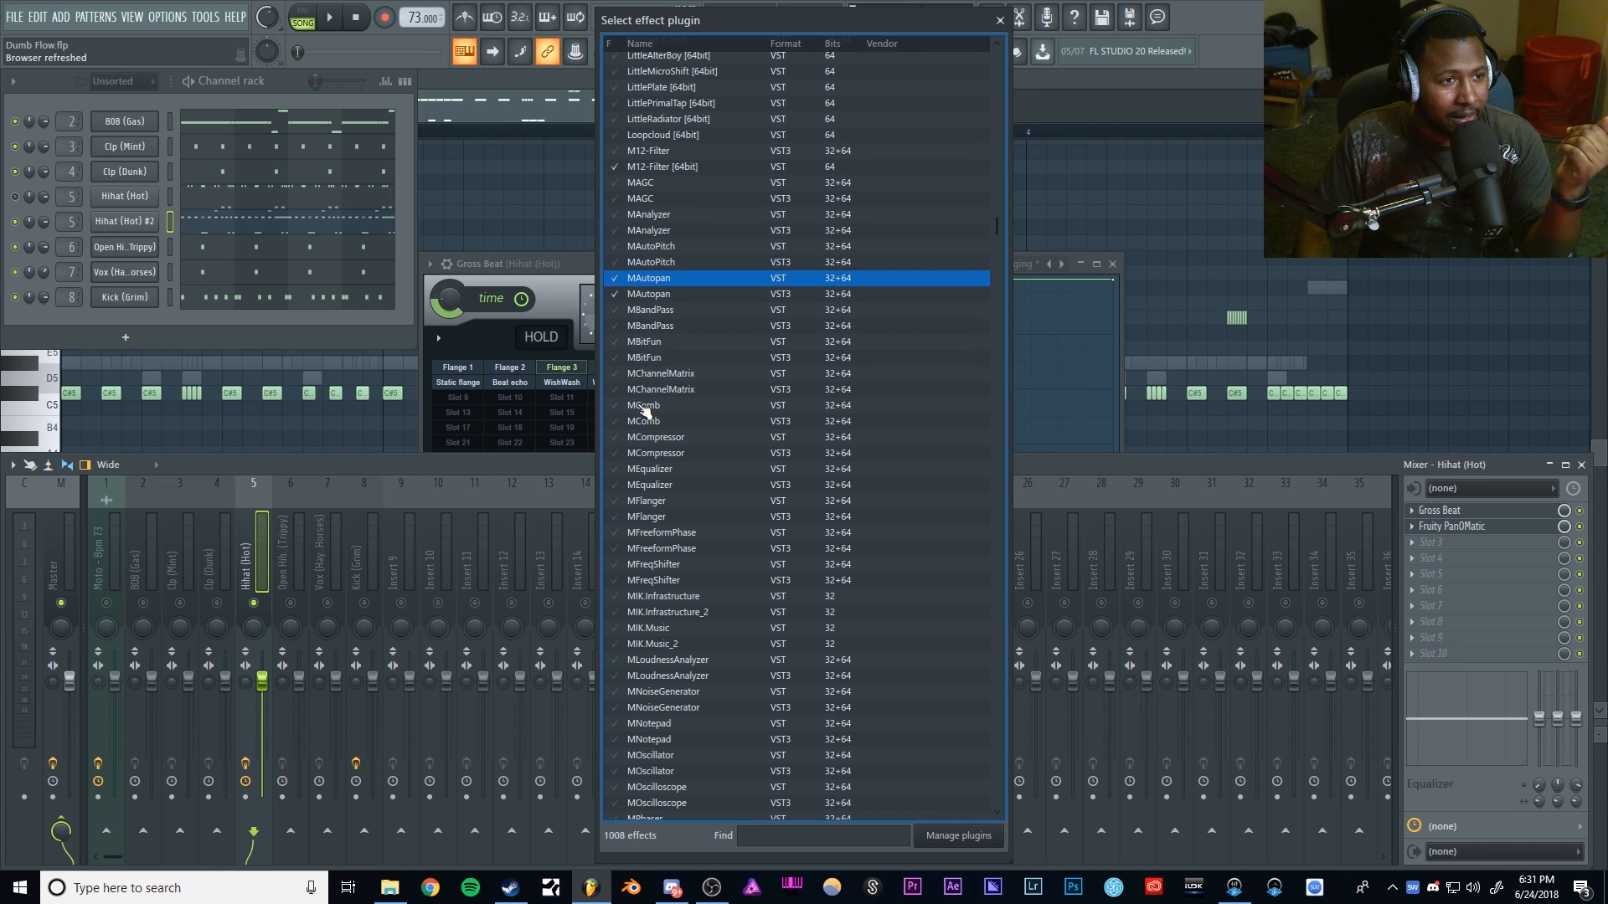
{"action": "left_click", "coordinate": [619, 246]}
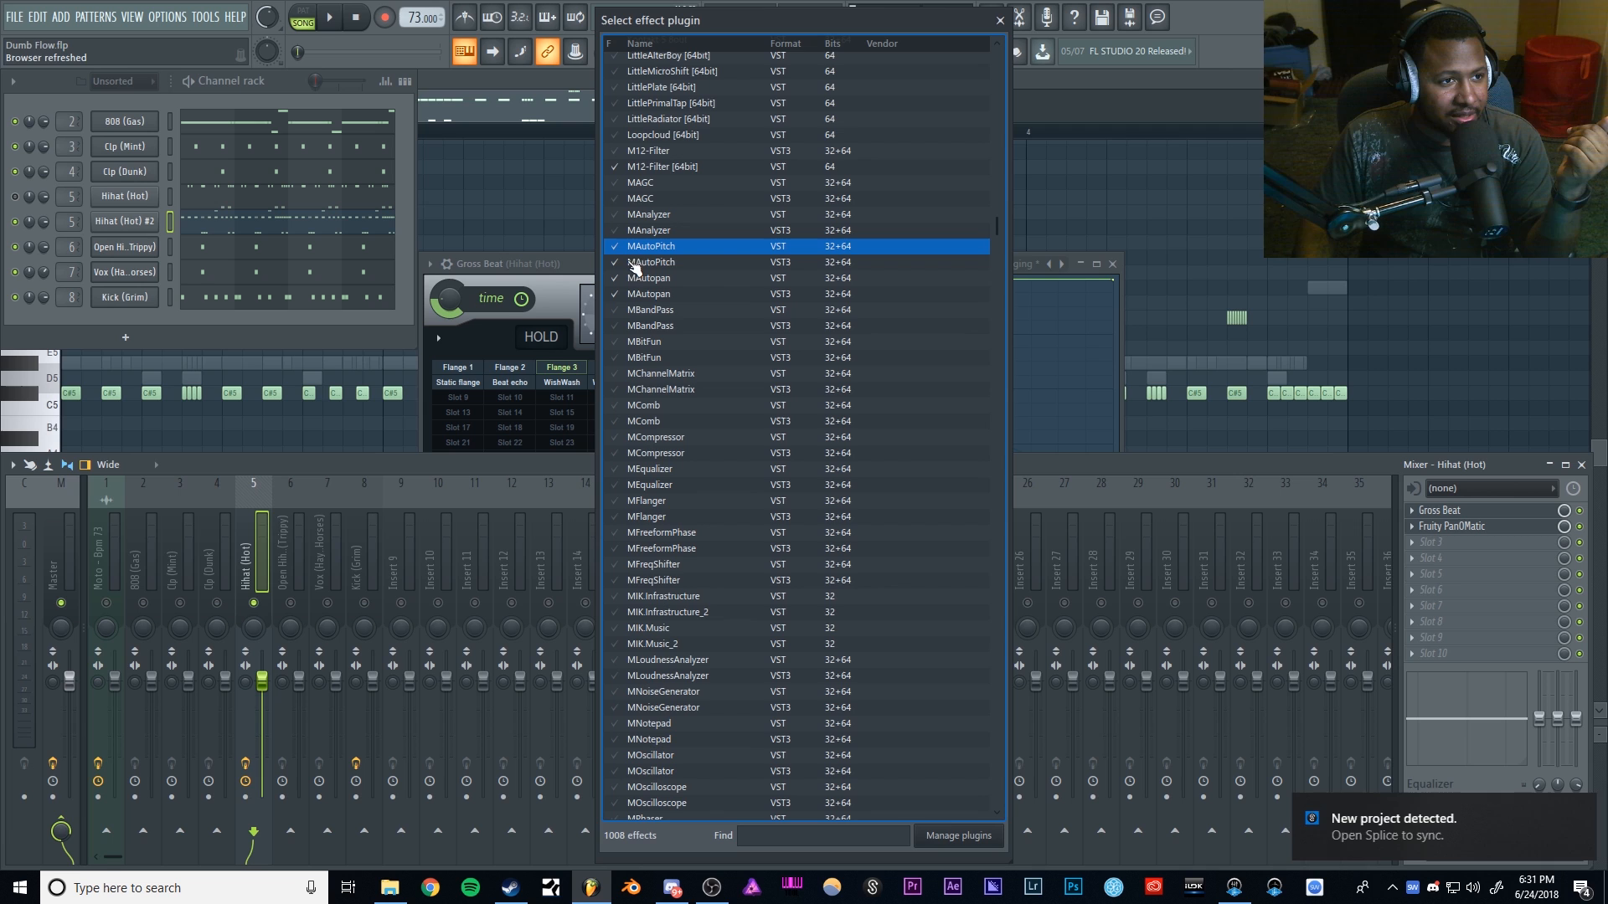
{"action": "left_click", "coordinate": [1000, 19]}
Step: Load MAutopan in the third effect slot of the Hihat (Hot) mixer track and move its window over Gross Beat
{"action": "left_click", "coordinate": [1470, 543]}
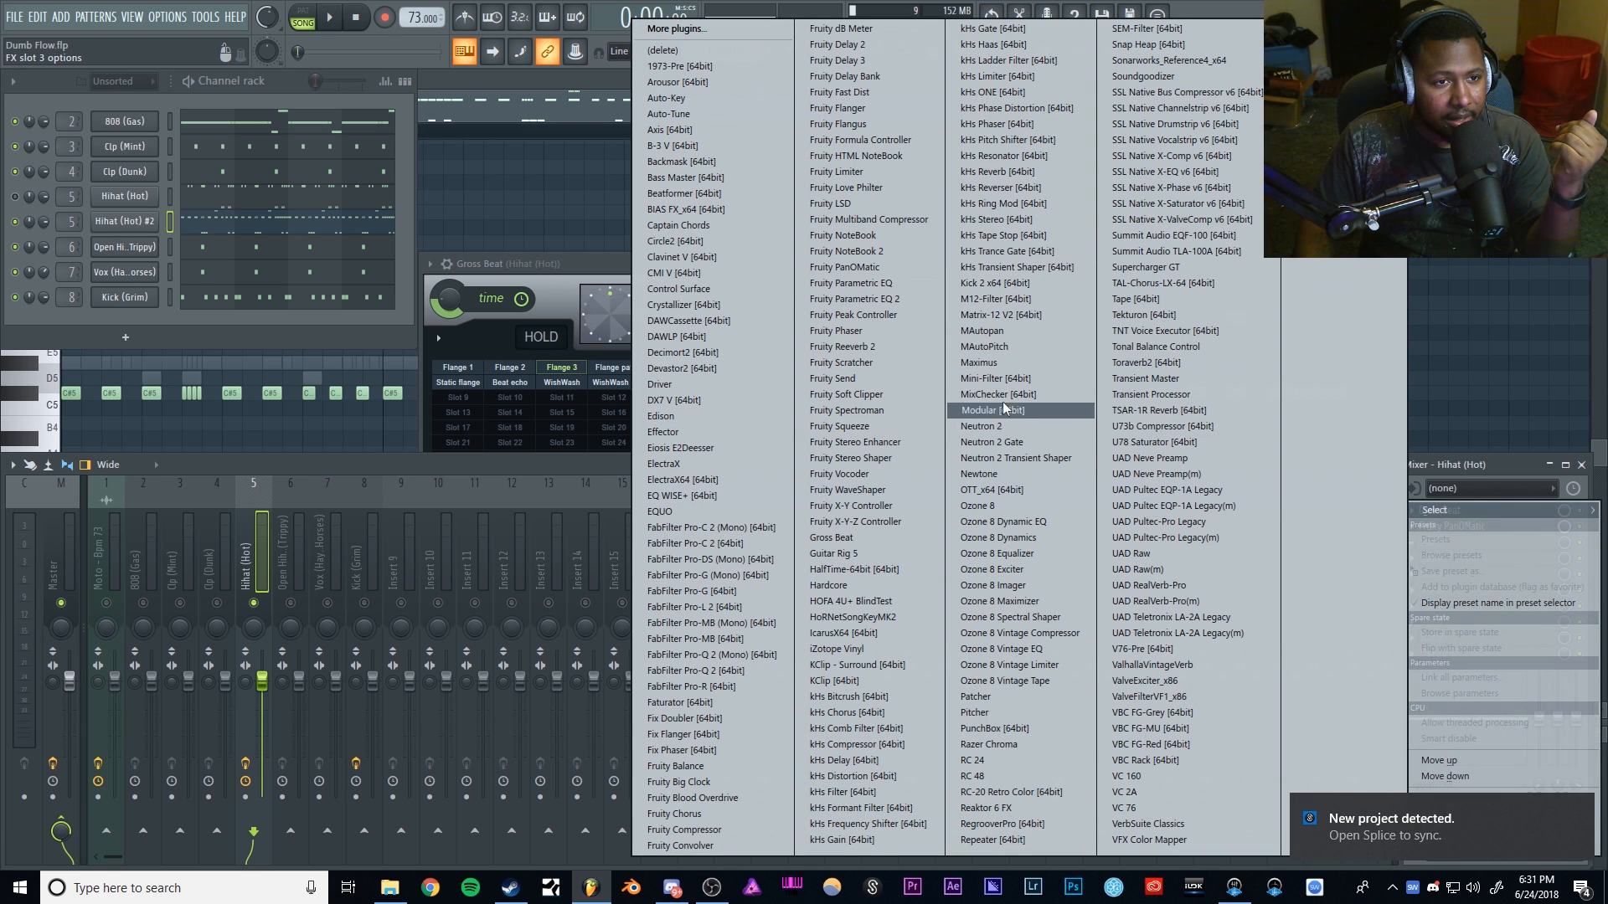
{"action": "left_click", "coordinate": [988, 331]}
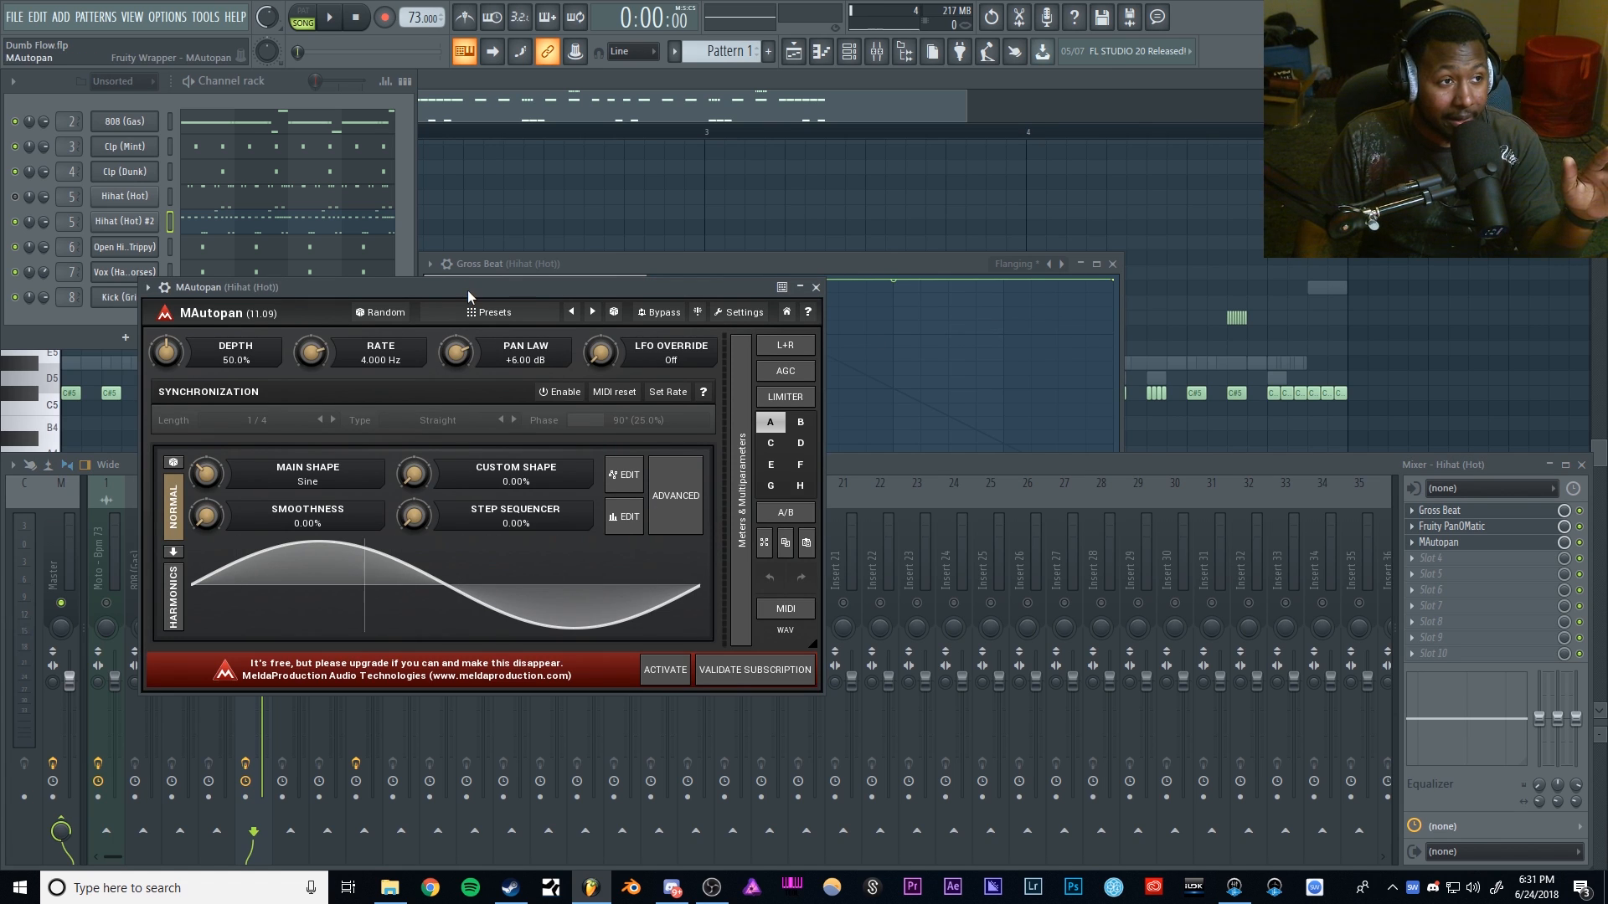
{"action": "left_click_drag", "start_coordinate": [467, 289], "coordinate": [750, 306]}
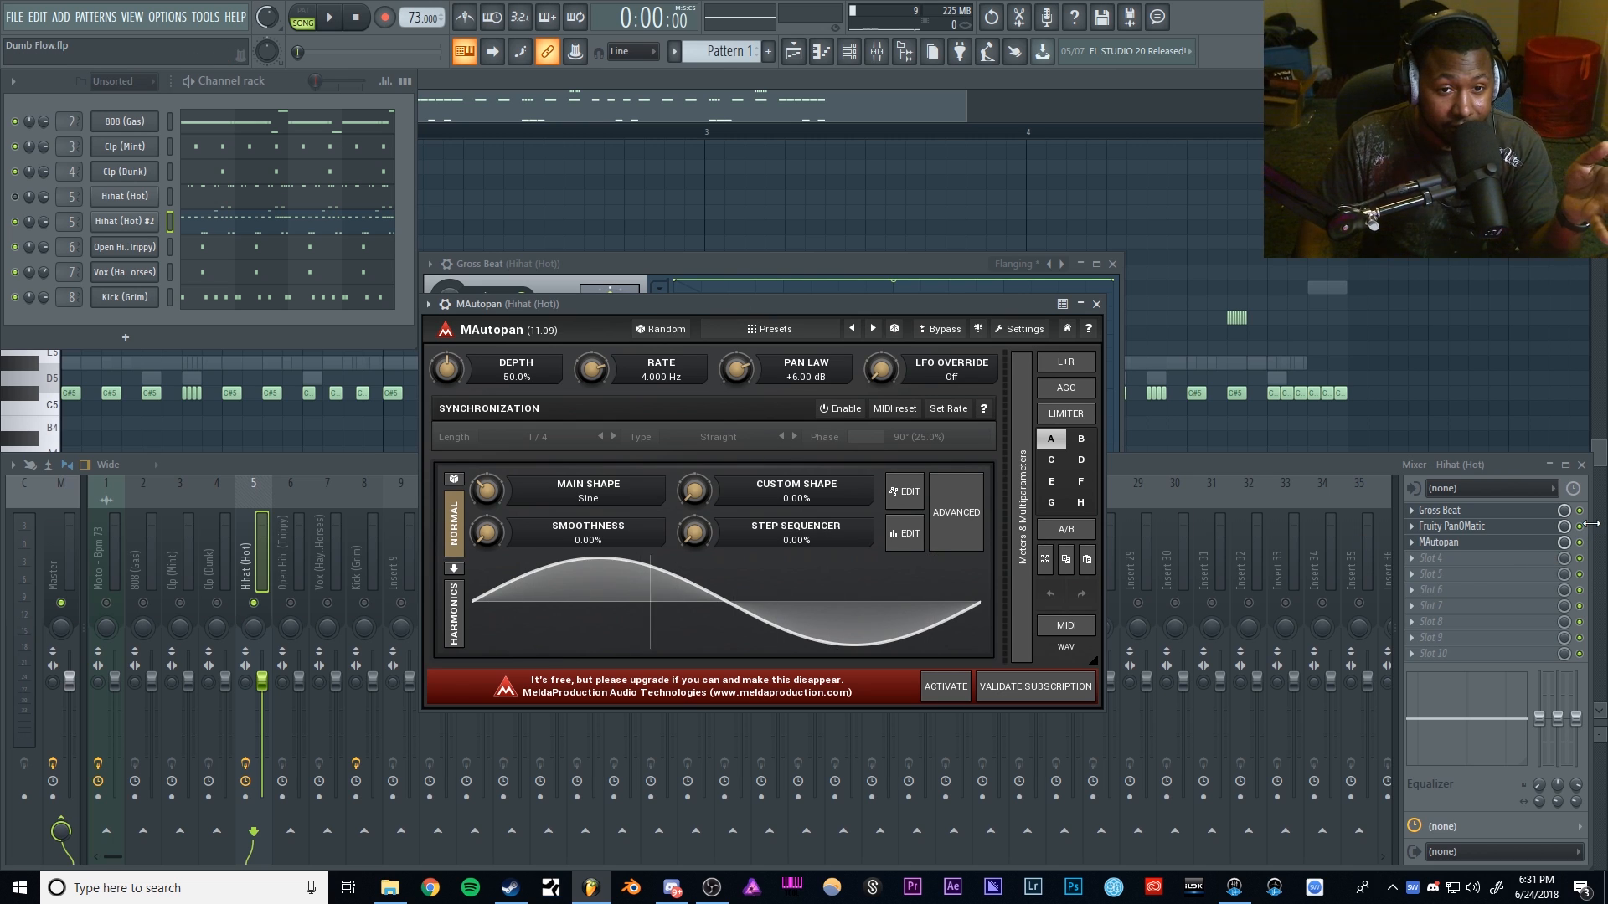
{"action": "left_click", "coordinate": [1293, 536]}
{"action": "left_click", "coordinate": [695, 304]}
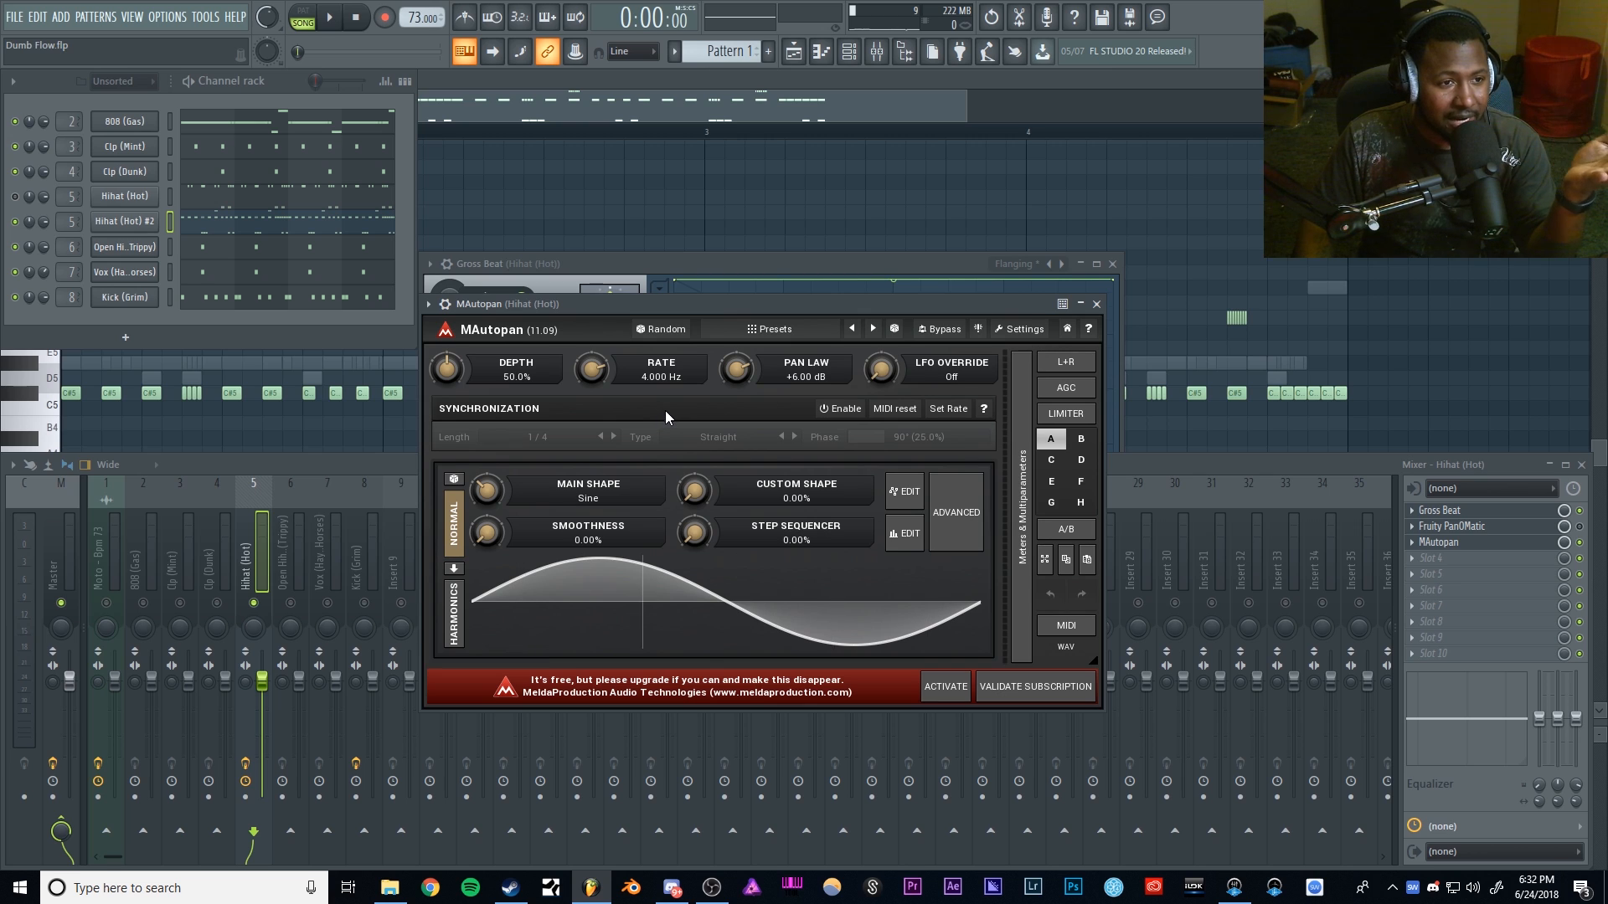
Step: Enable MAutopan synchronization with length 1, set depth to 88% and pan law to +9.60 dB, and preview the beat
{"action": "left_click", "coordinate": [841, 409]}
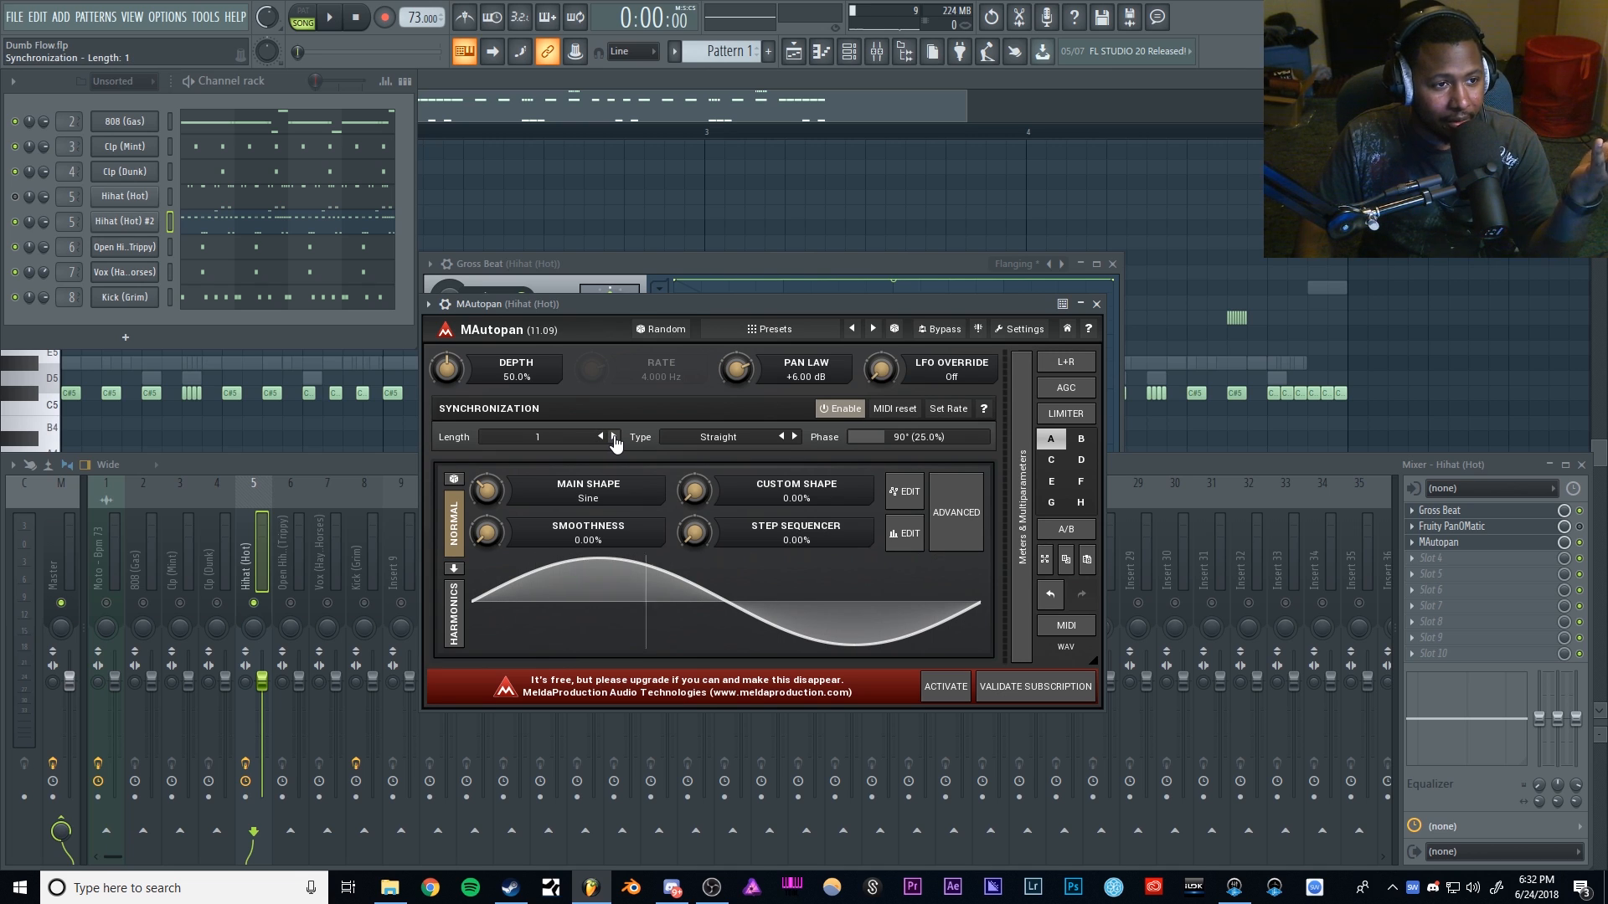
{"action": "left_click_drag", "start_coordinate": [453, 376], "coordinate": [453, 356]}
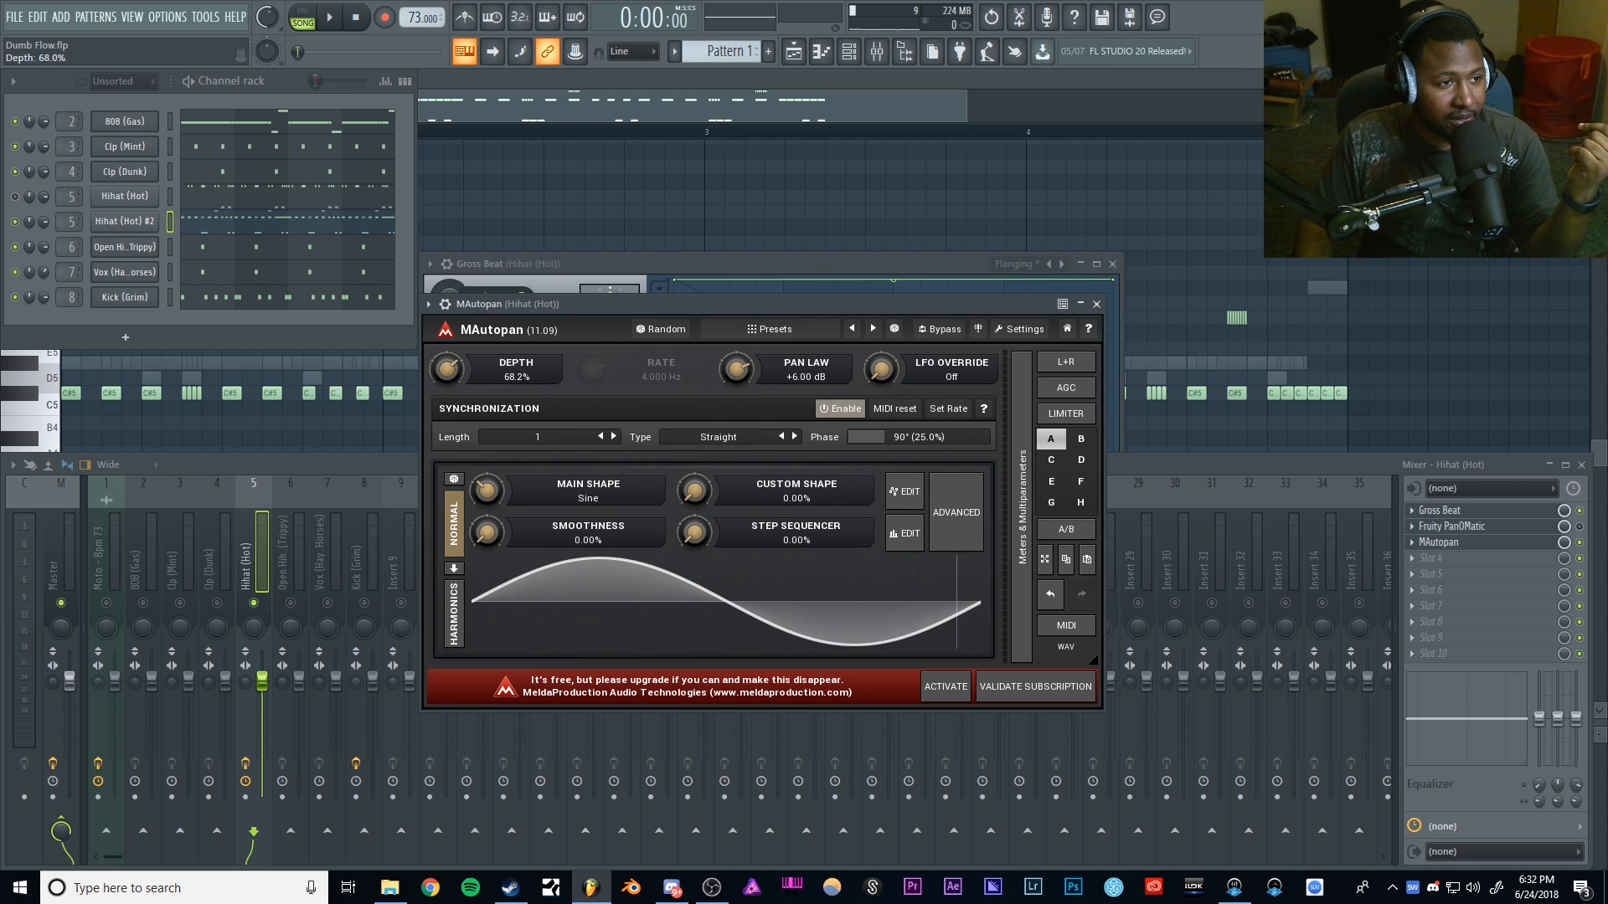
{"action": "left_click_drag", "start_coordinate": [744, 376], "coordinate": [744, 362]}
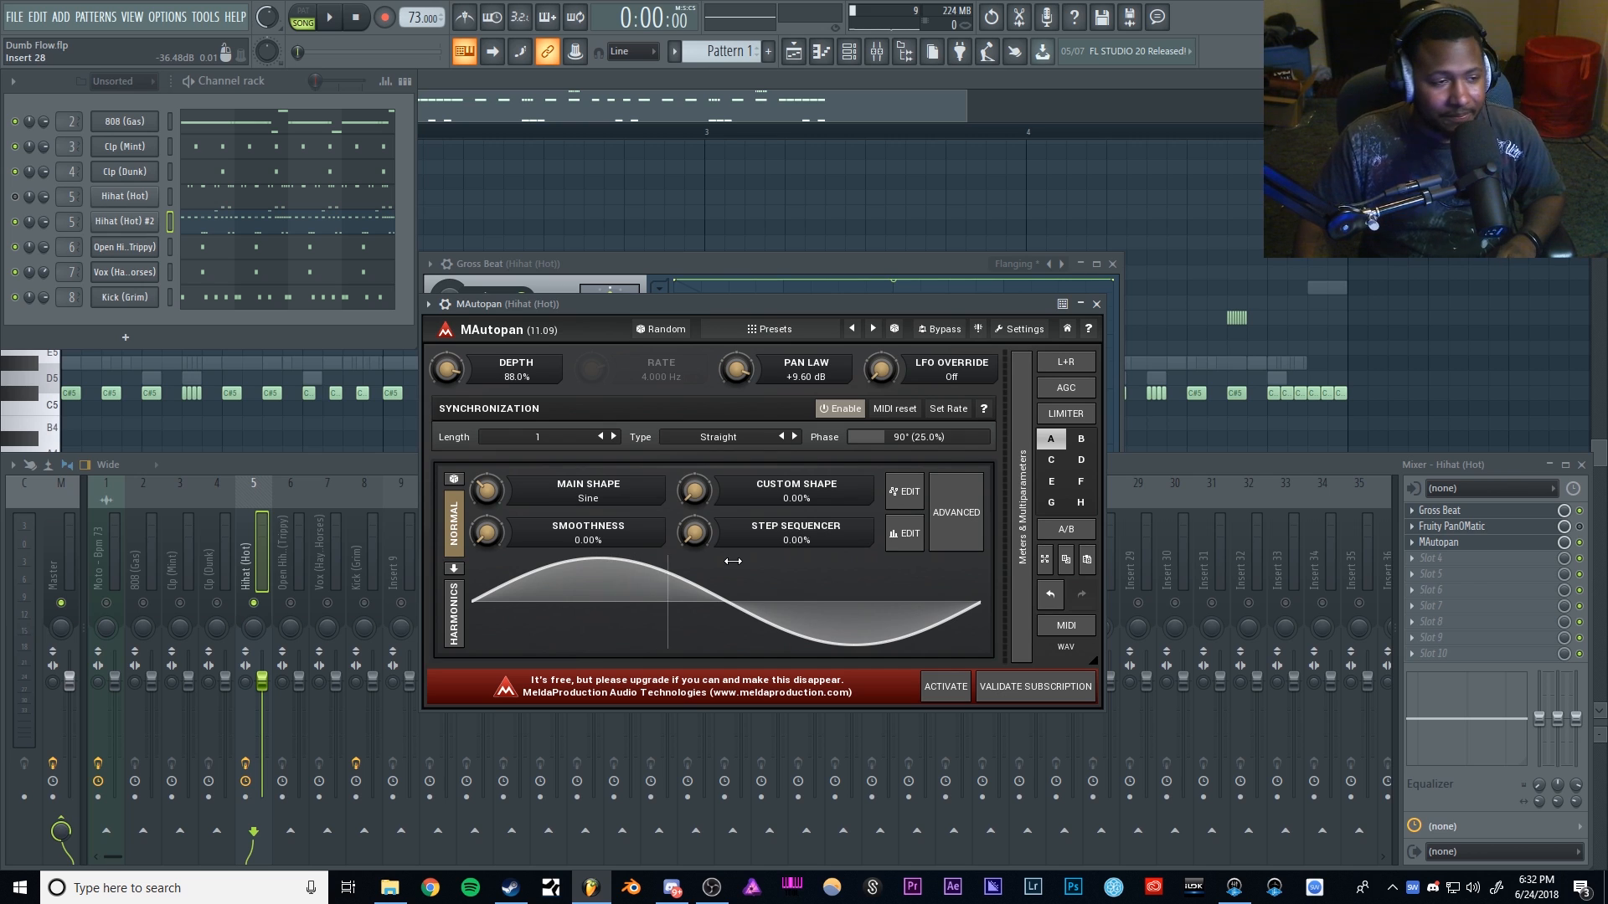
{"action": "left_click", "coordinate": [323, 17]}
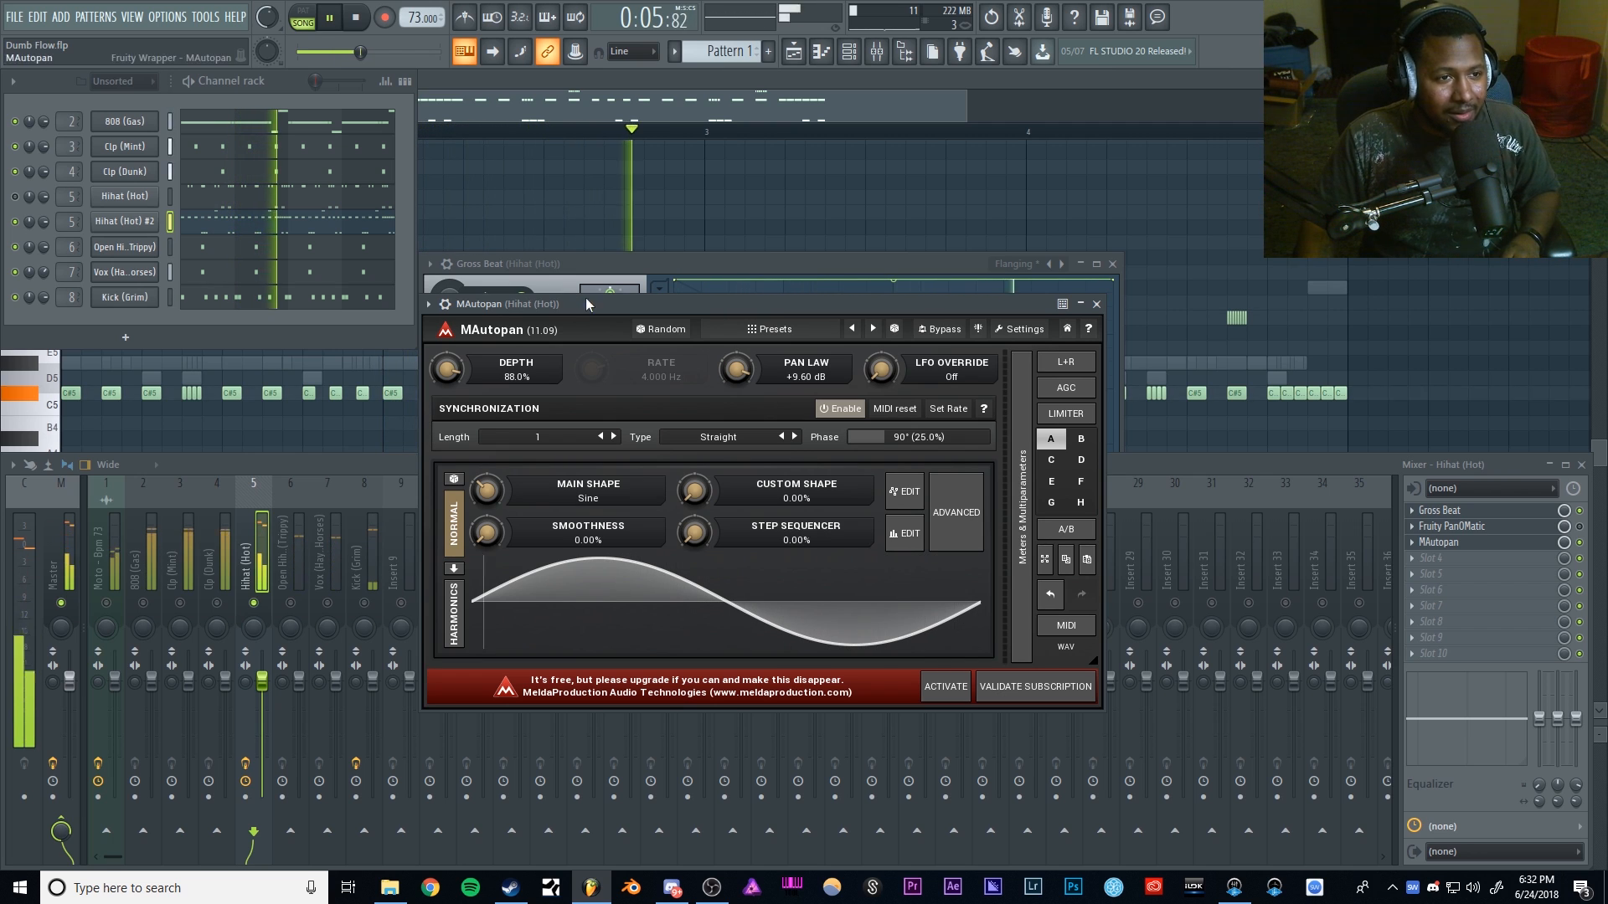
{"action": "left_click", "coordinate": [356, 29]}
Step: Set MAutopan's pan law to +5.76 dB and its synchronization length to 1/16, and preview the beat
{"action": "left_click_drag", "start_coordinate": [736, 369], "coordinate": [736, 397]}
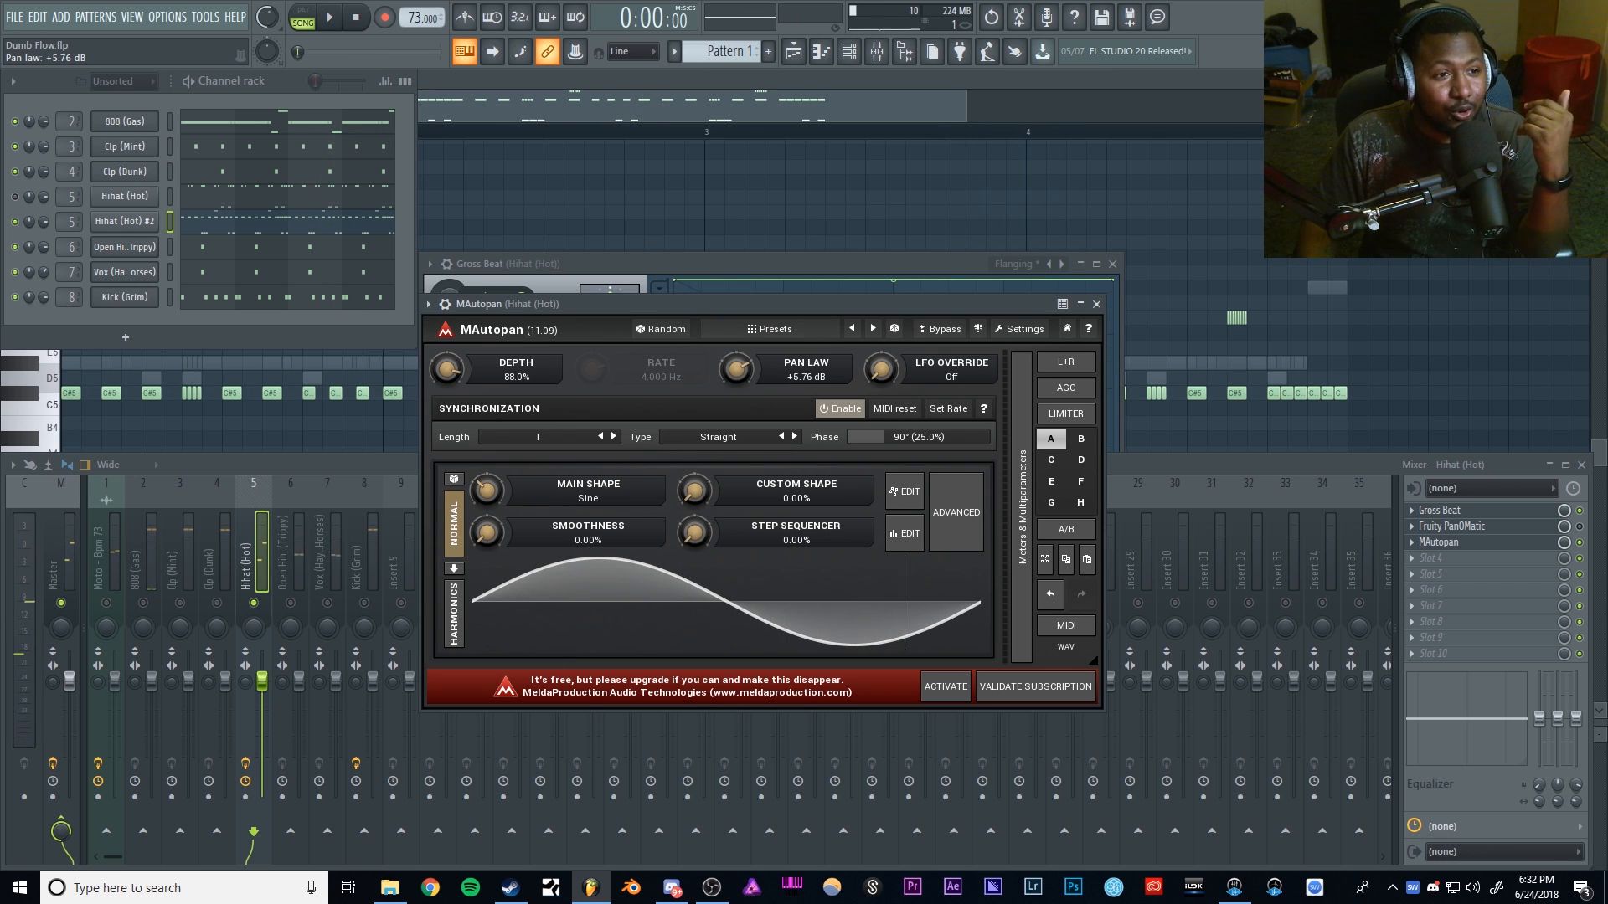
{"action": "left_click", "coordinate": [614, 436]}
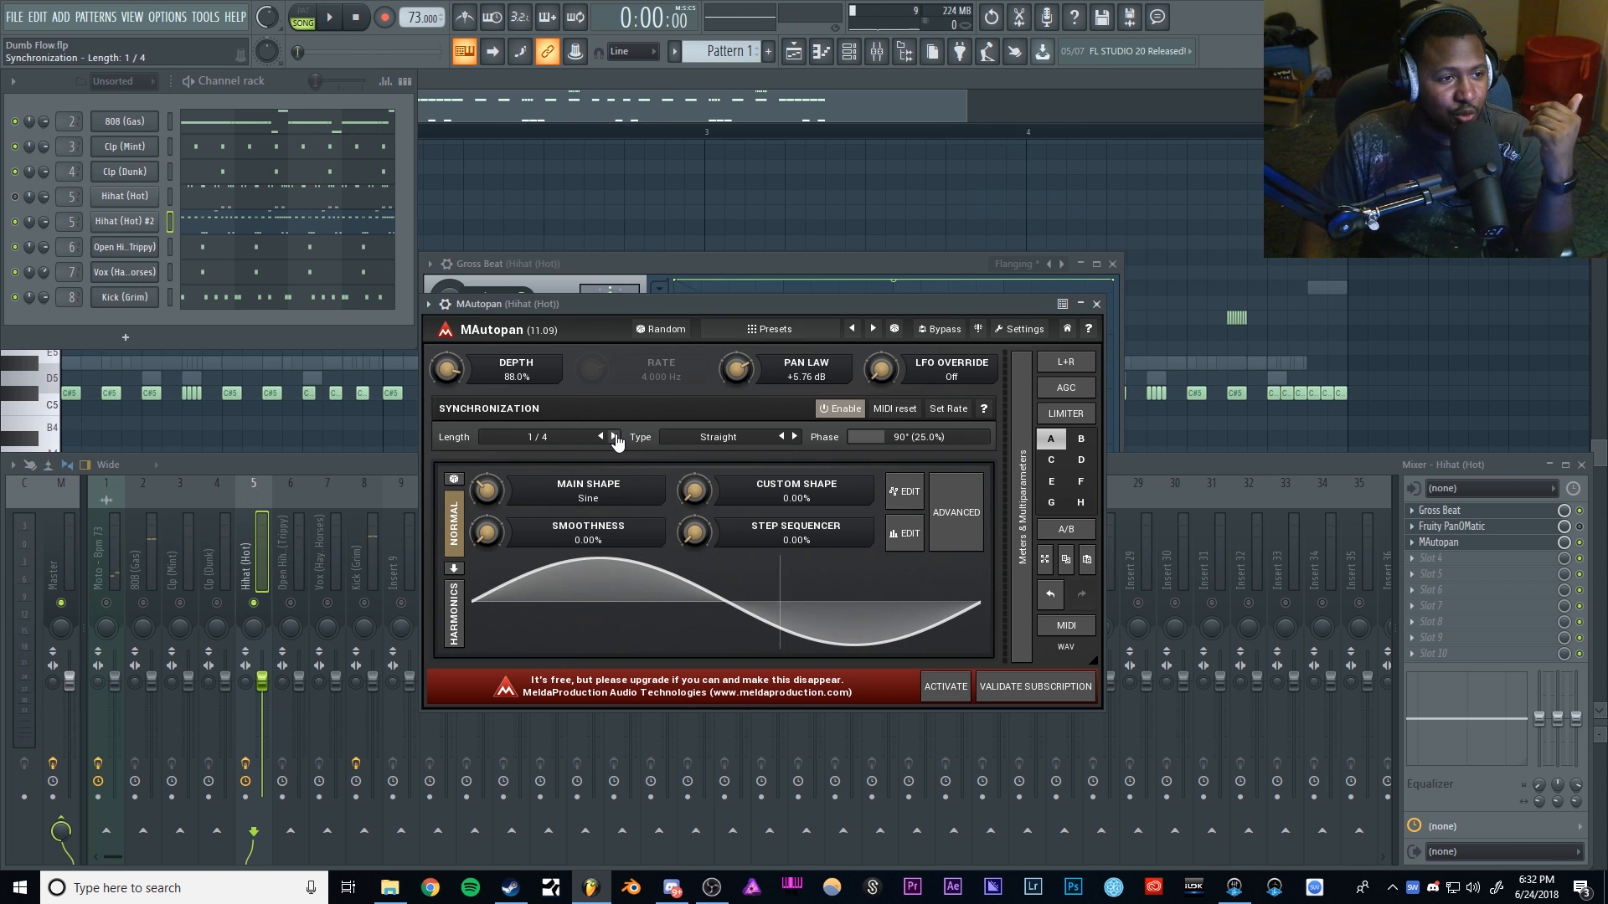
{"action": "left_click", "coordinate": [335, 20]}
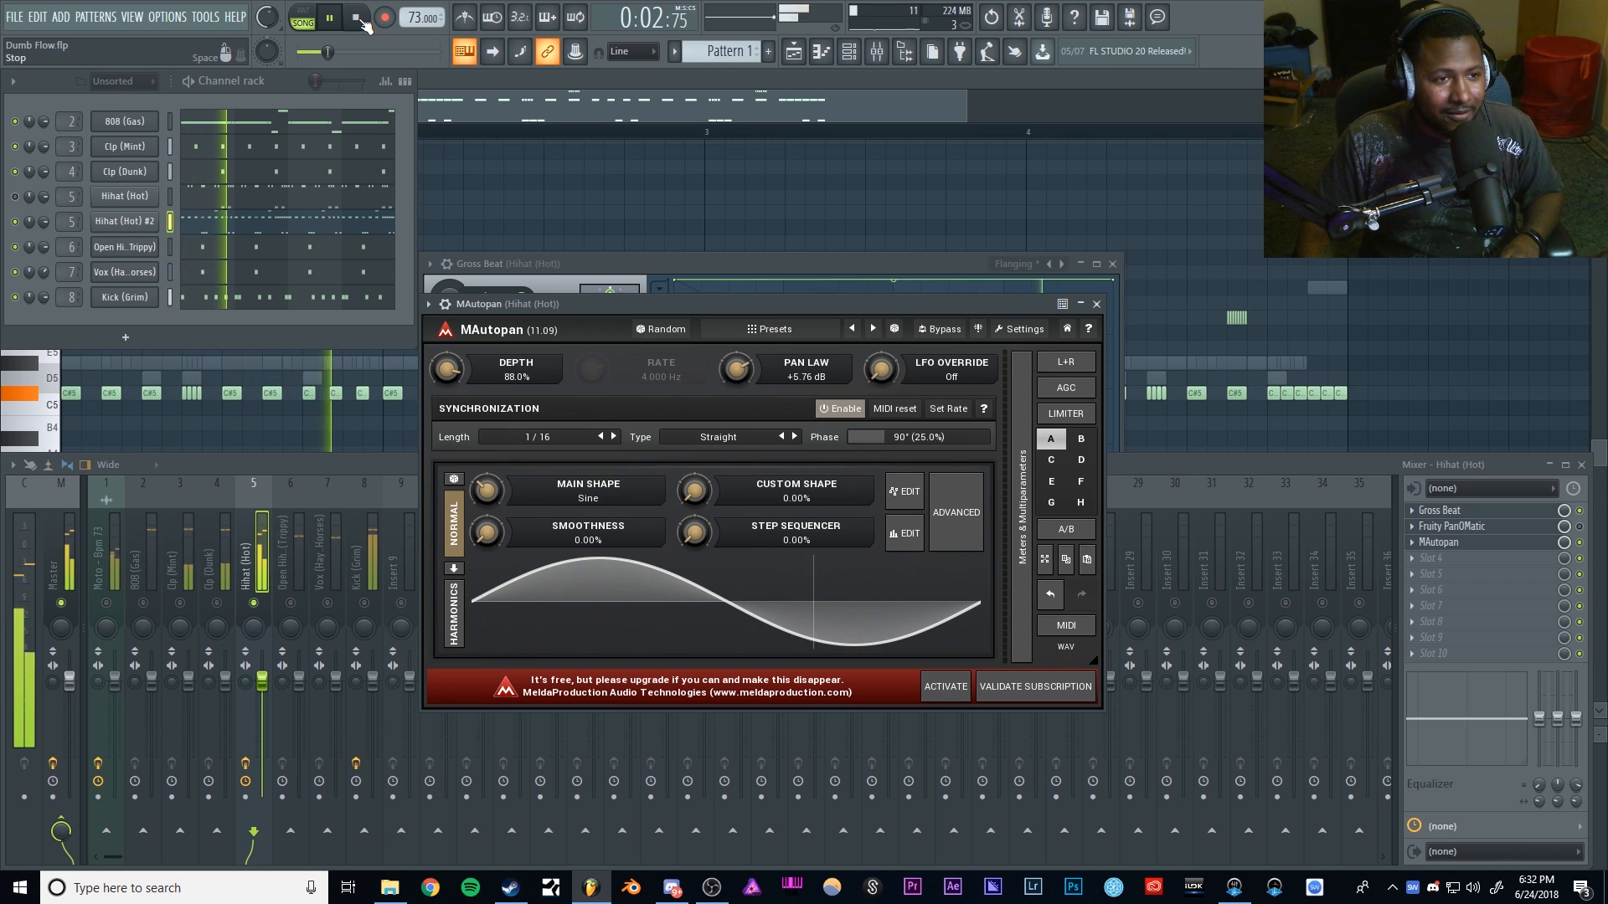
{"action": "left_click", "coordinate": [359, 18]}
Step: Bypass the MAutopan effect slot and close the MAutopan and Gross Beat windows
{"action": "left_click", "coordinate": [1582, 544]}
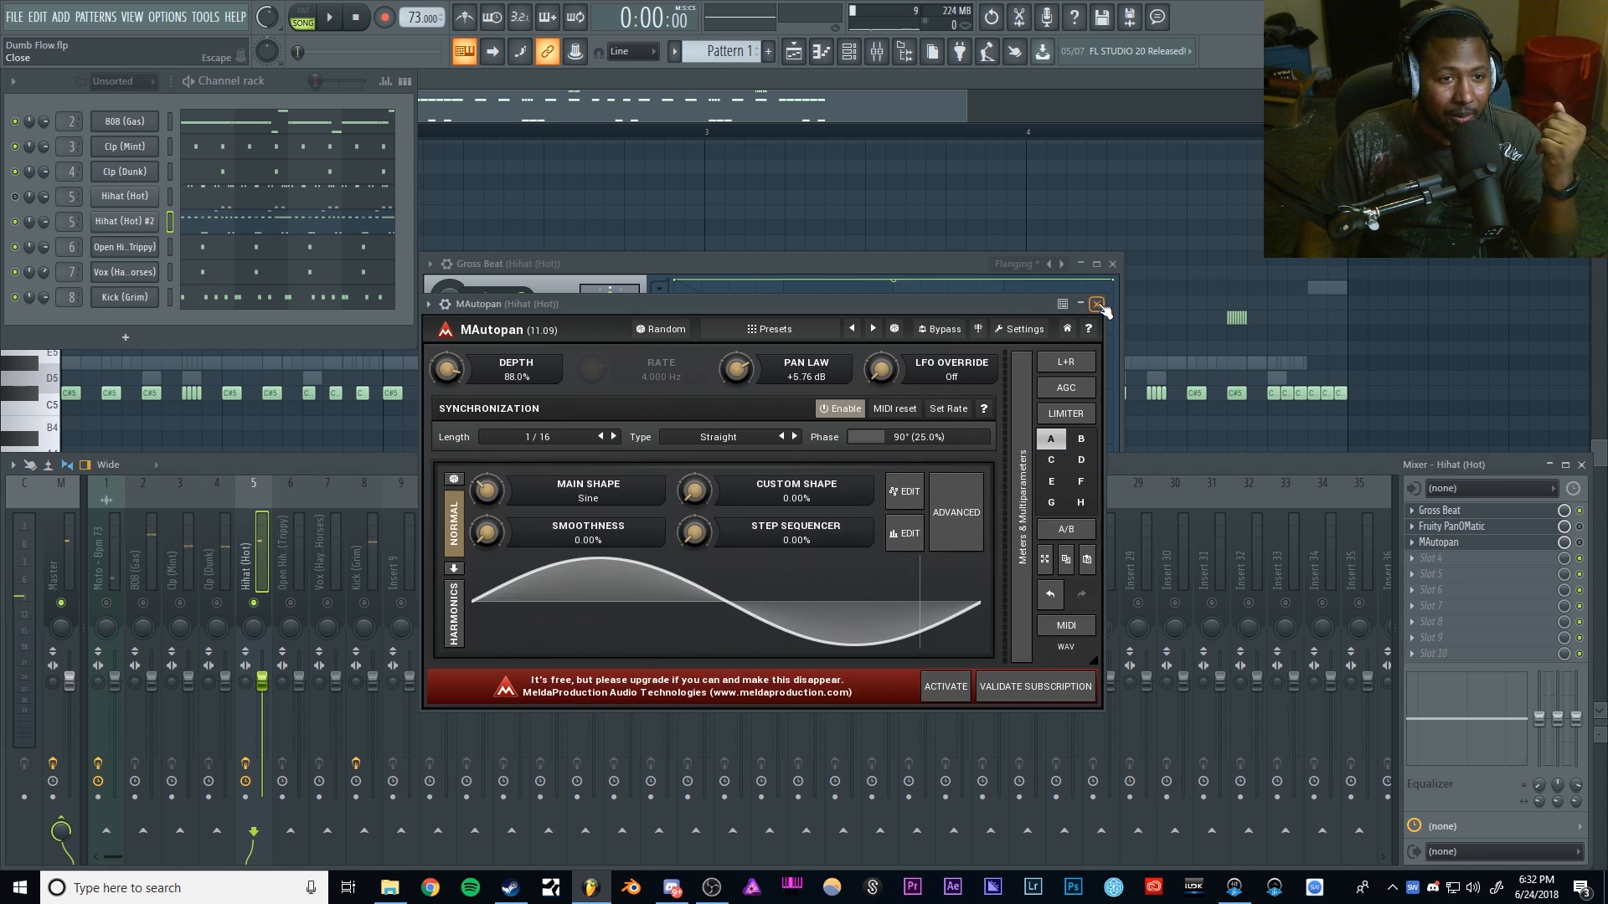
{"action": "left_click", "coordinate": [1096, 304]}
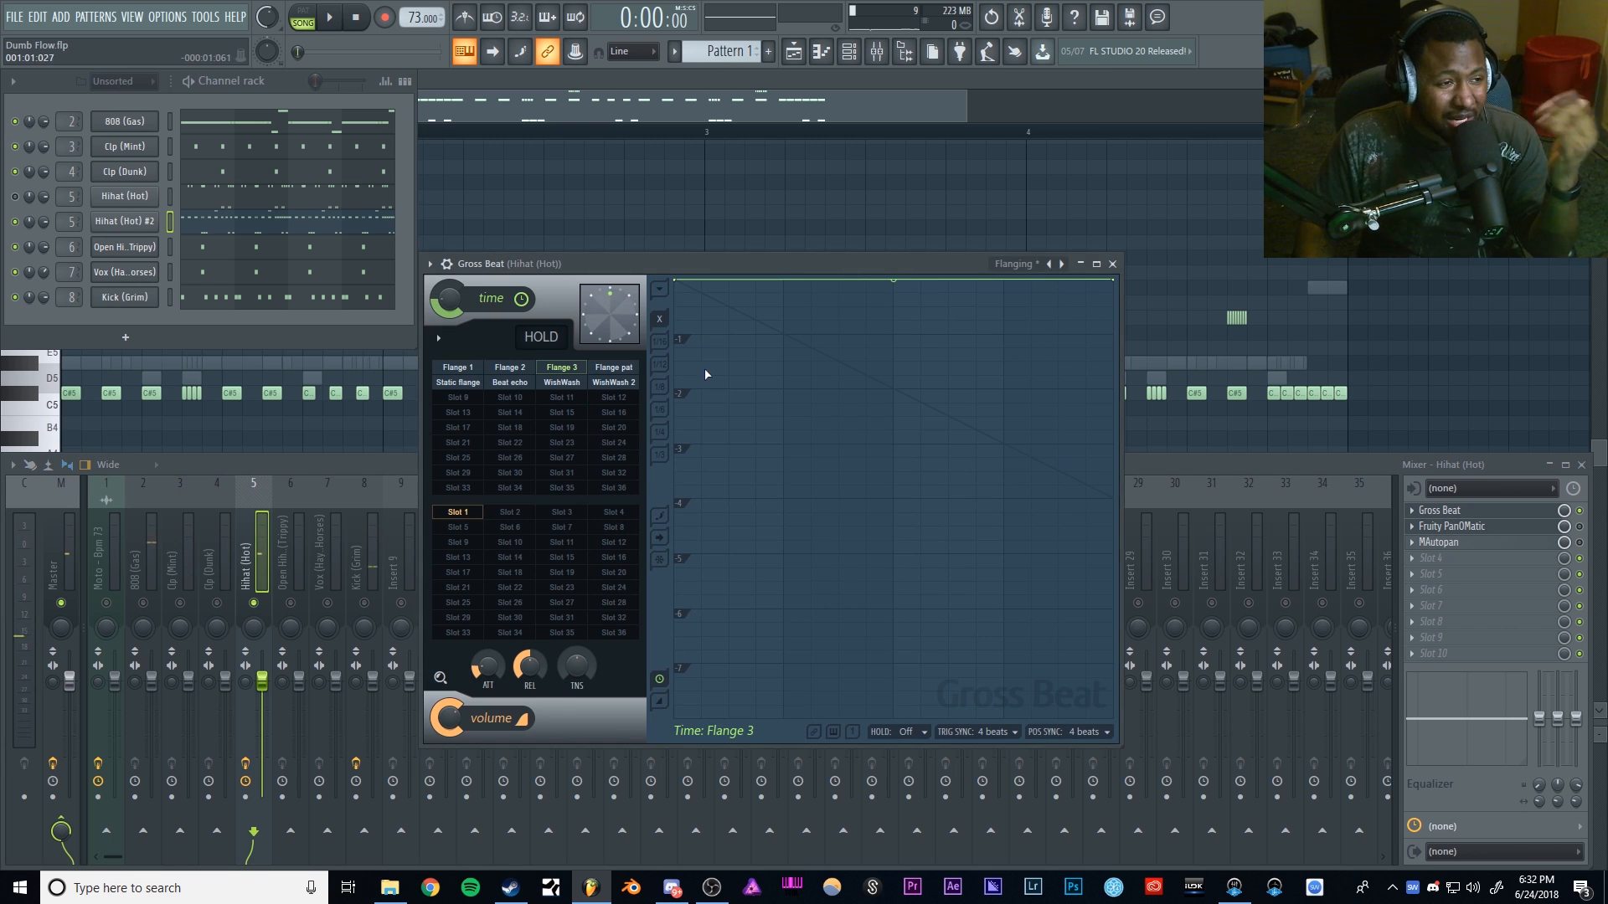
{"action": "left_click", "coordinate": [1112, 264]}
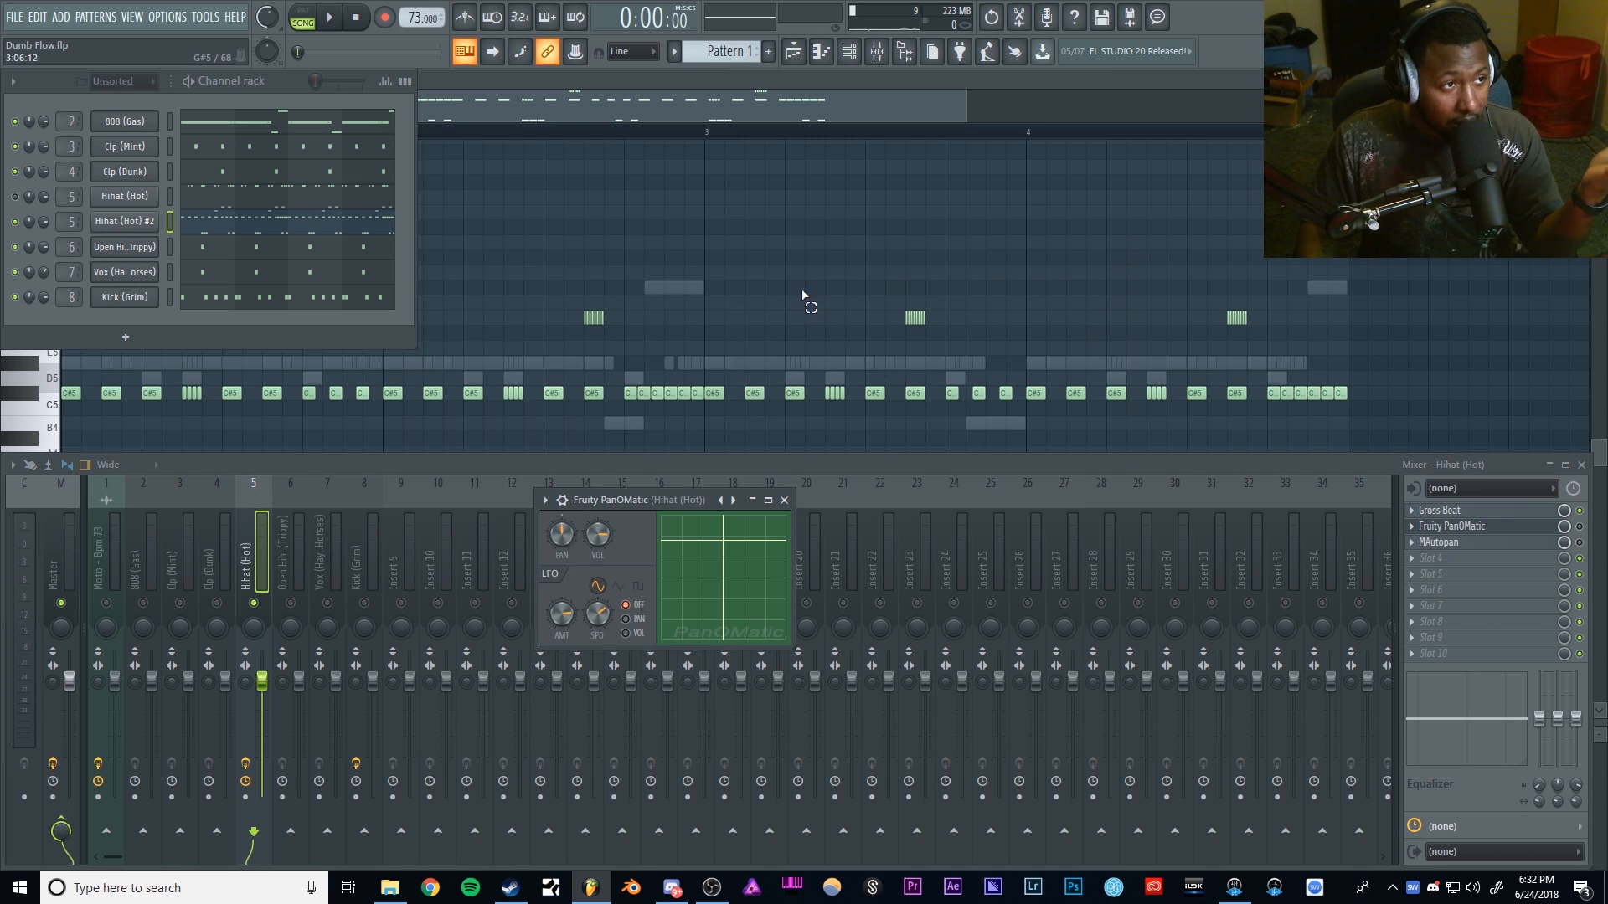
Step: Fill the original Hihat (Hot) channel with a note every 2 steps and unmute it while playing the beat
{"action": "right_click", "coordinate": [134, 208]}
{"action": "left_click", "coordinate": [375, 259]}
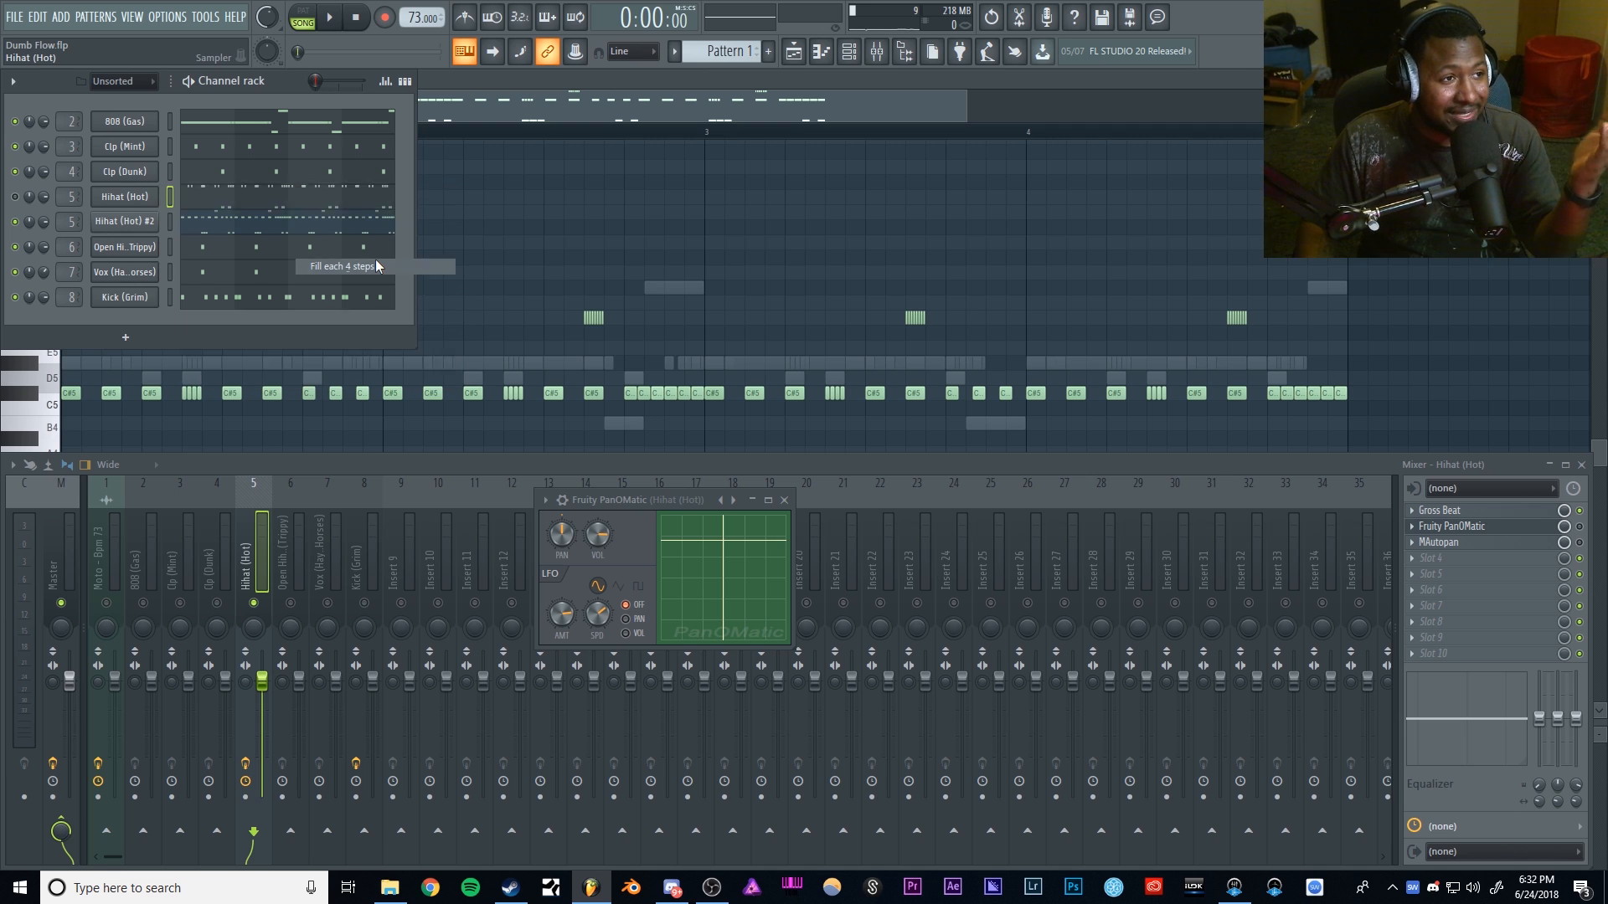
{"action": "right_click", "coordinate": [126, 199]}
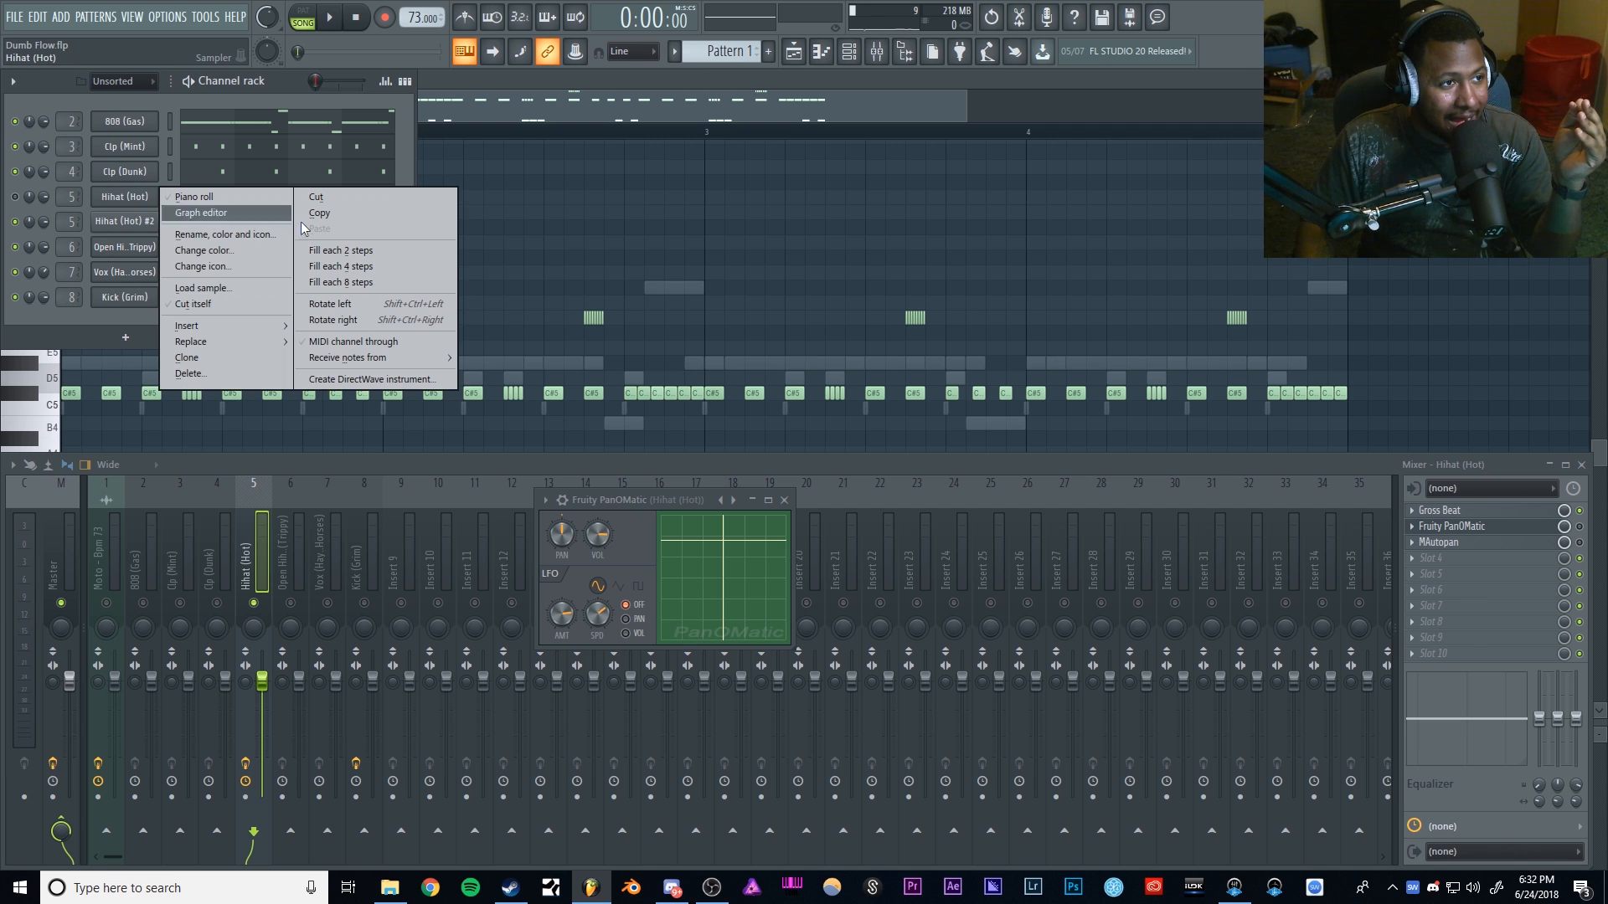
{"action": "left_click", "coordinate": [397, 254]}
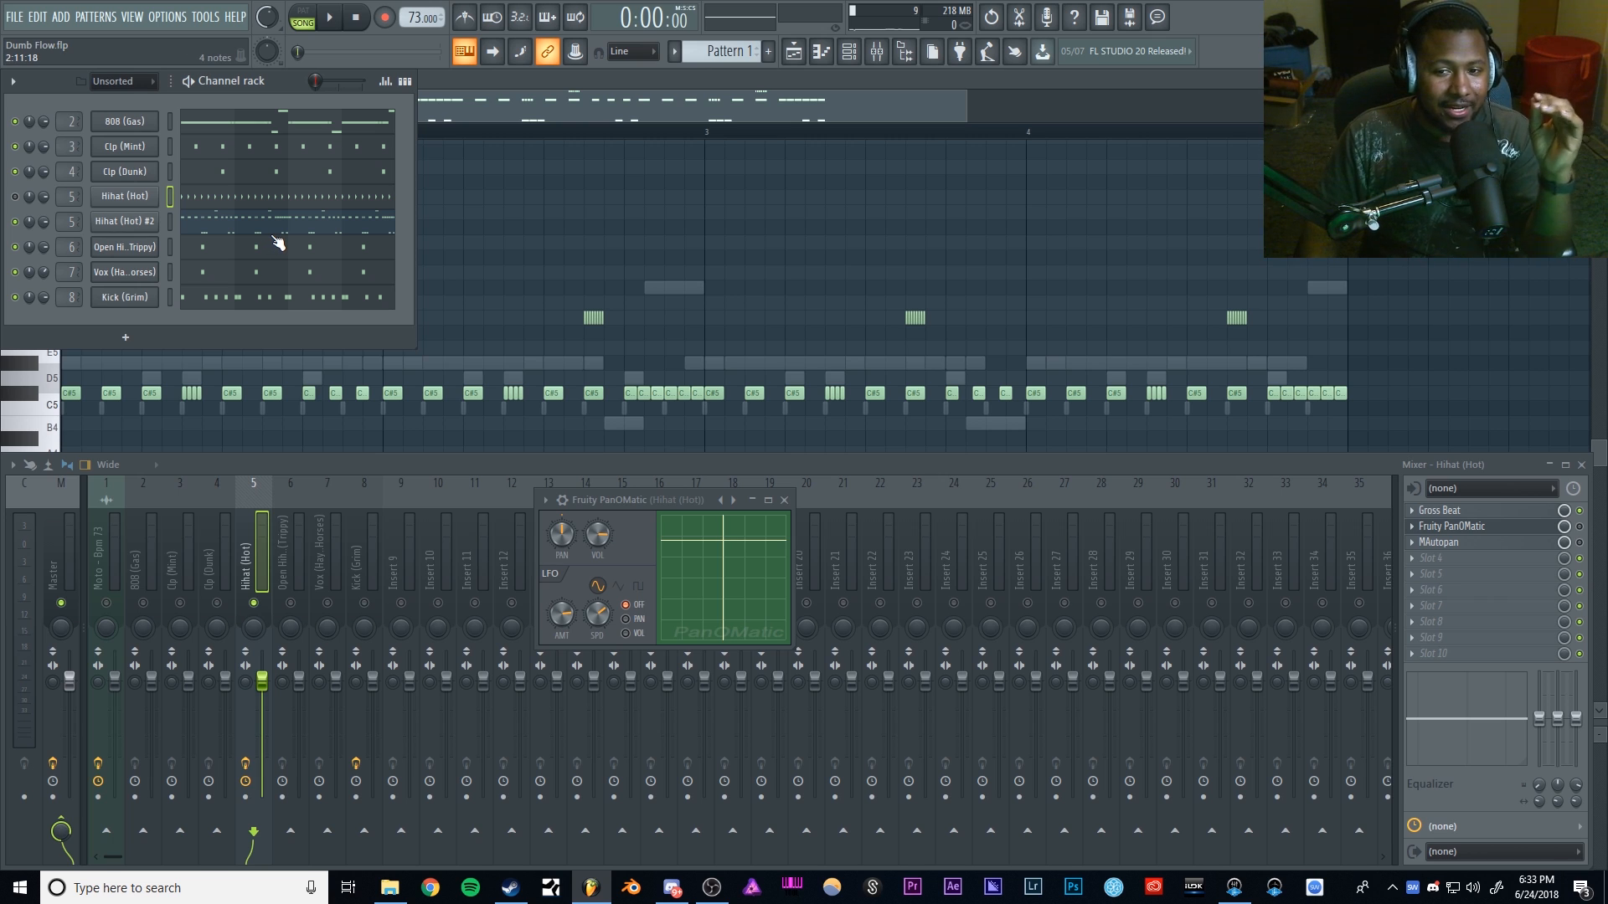
{"action": "key", "text": "space"}
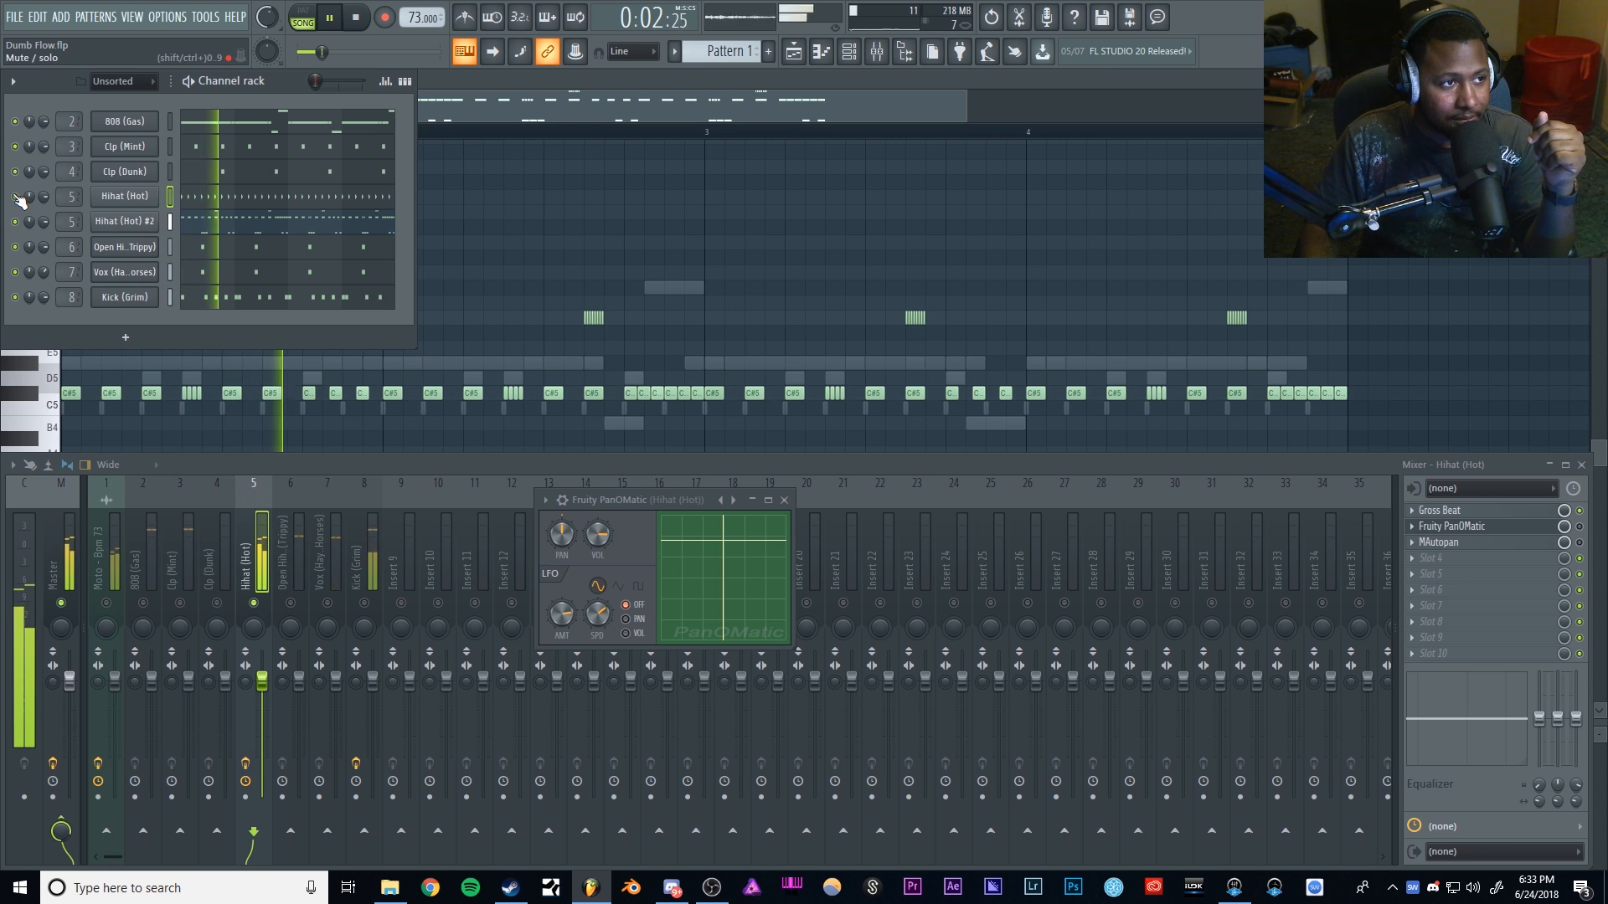
{"action": "key", "text": "space"}
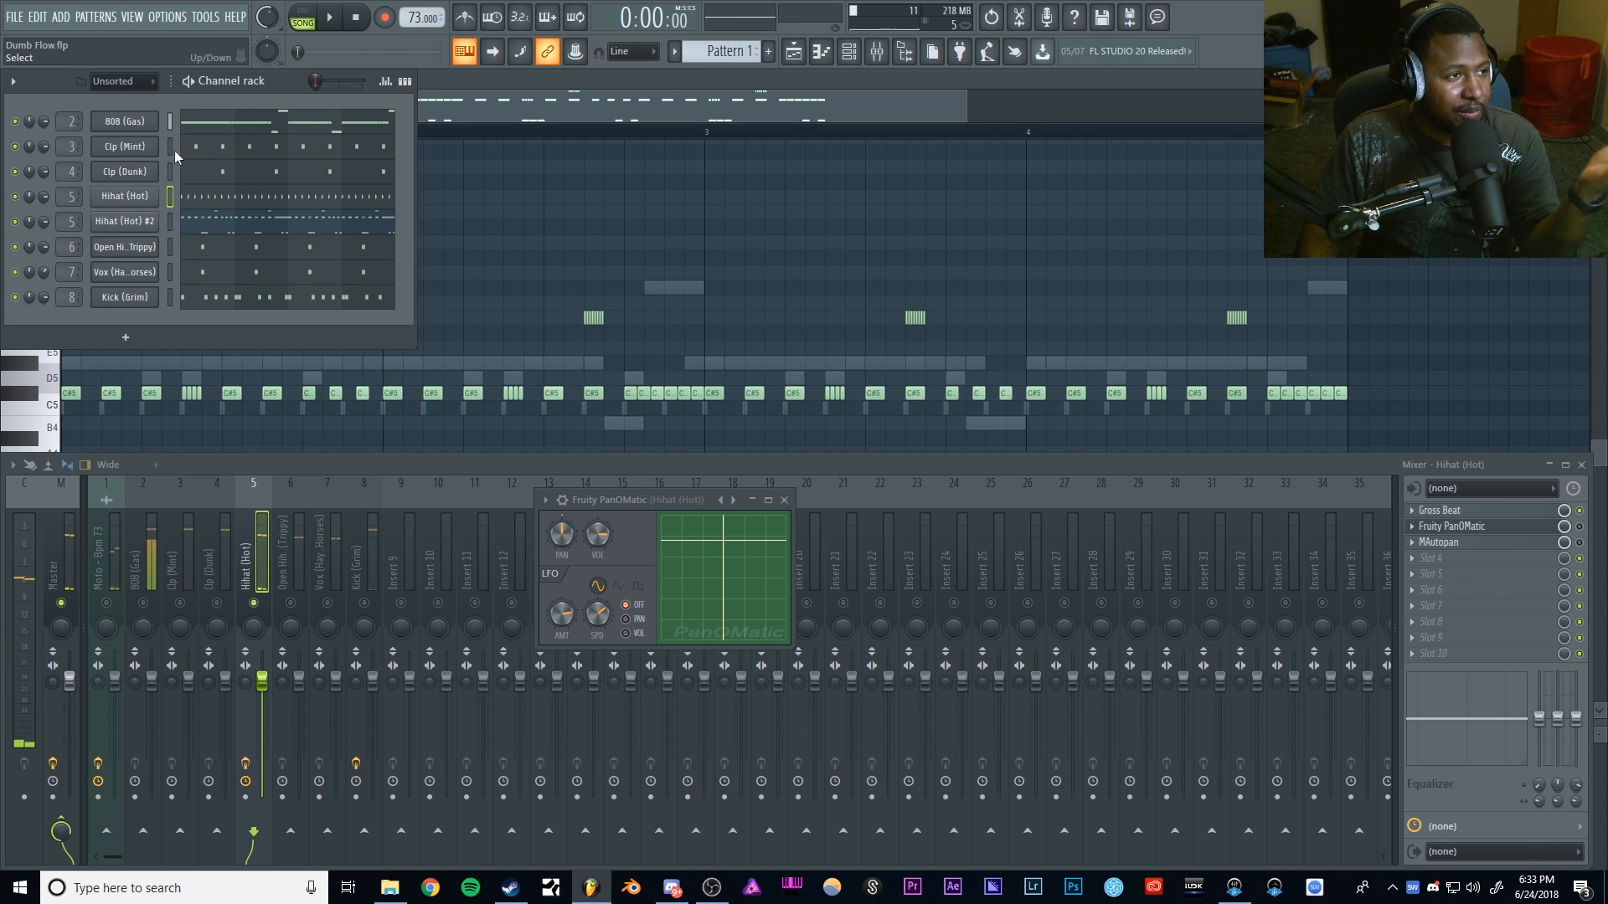
Step: Show the sample browser and open the Hihats (Closed) folder of Drumpushers.Com.The.Holy.Grail.Kit.WAV
{"action": "left_click", "coordinate": [902, 59]}
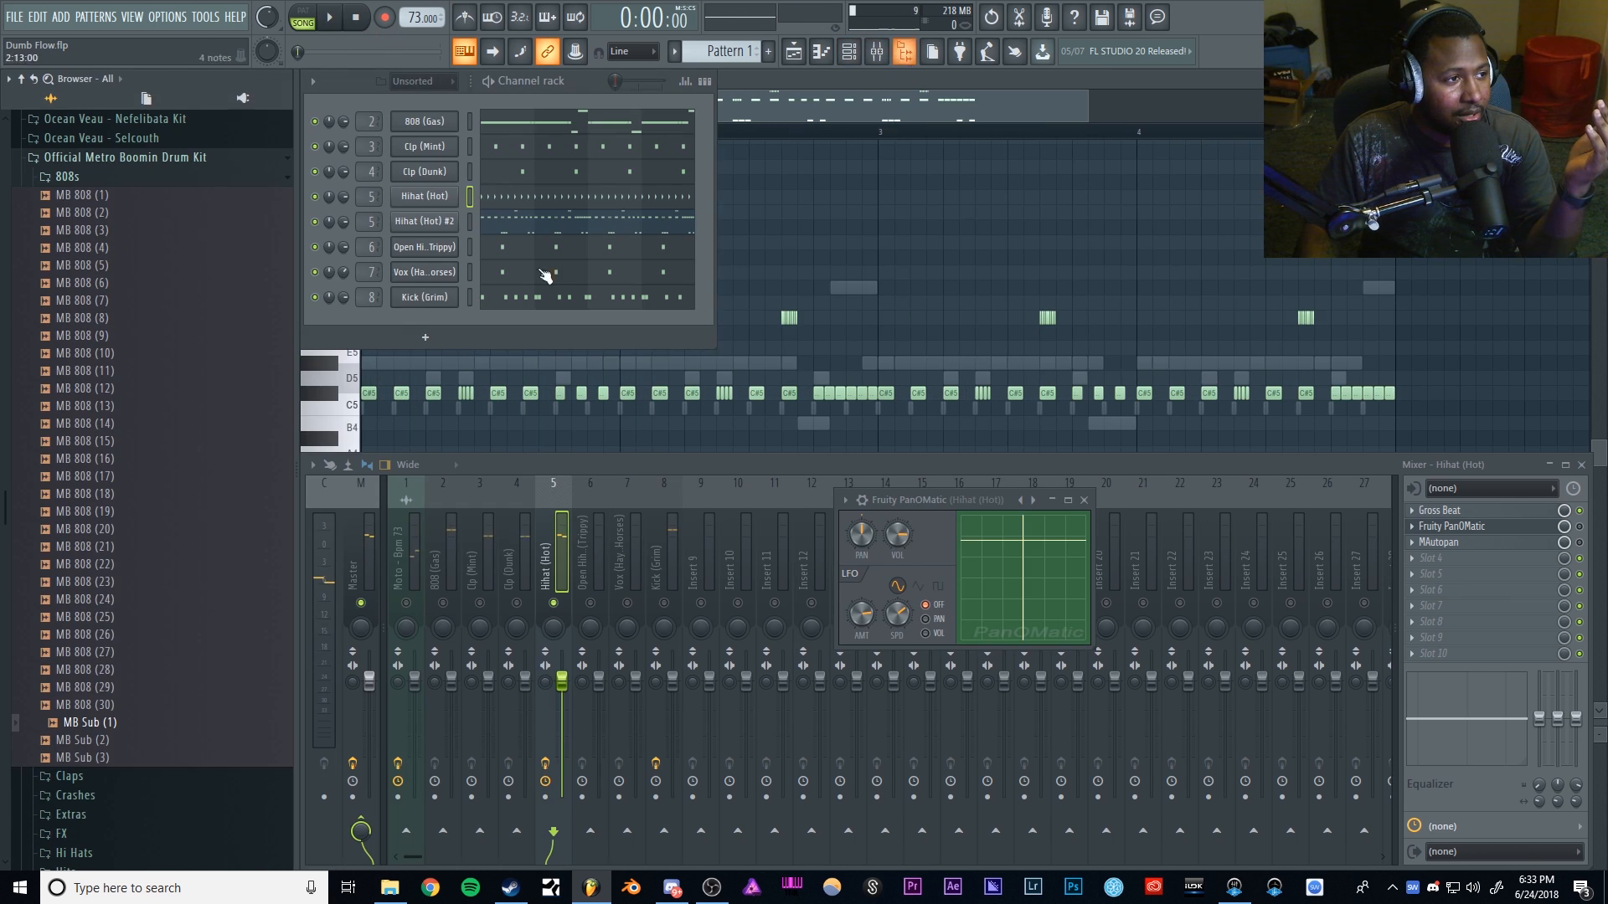
{"action": "left_click", "coordinate": [102, 177]}
{"action": "scroll", "coordinate": [97, 223], "scroll_direction": "up", "scroll_amount": 10}
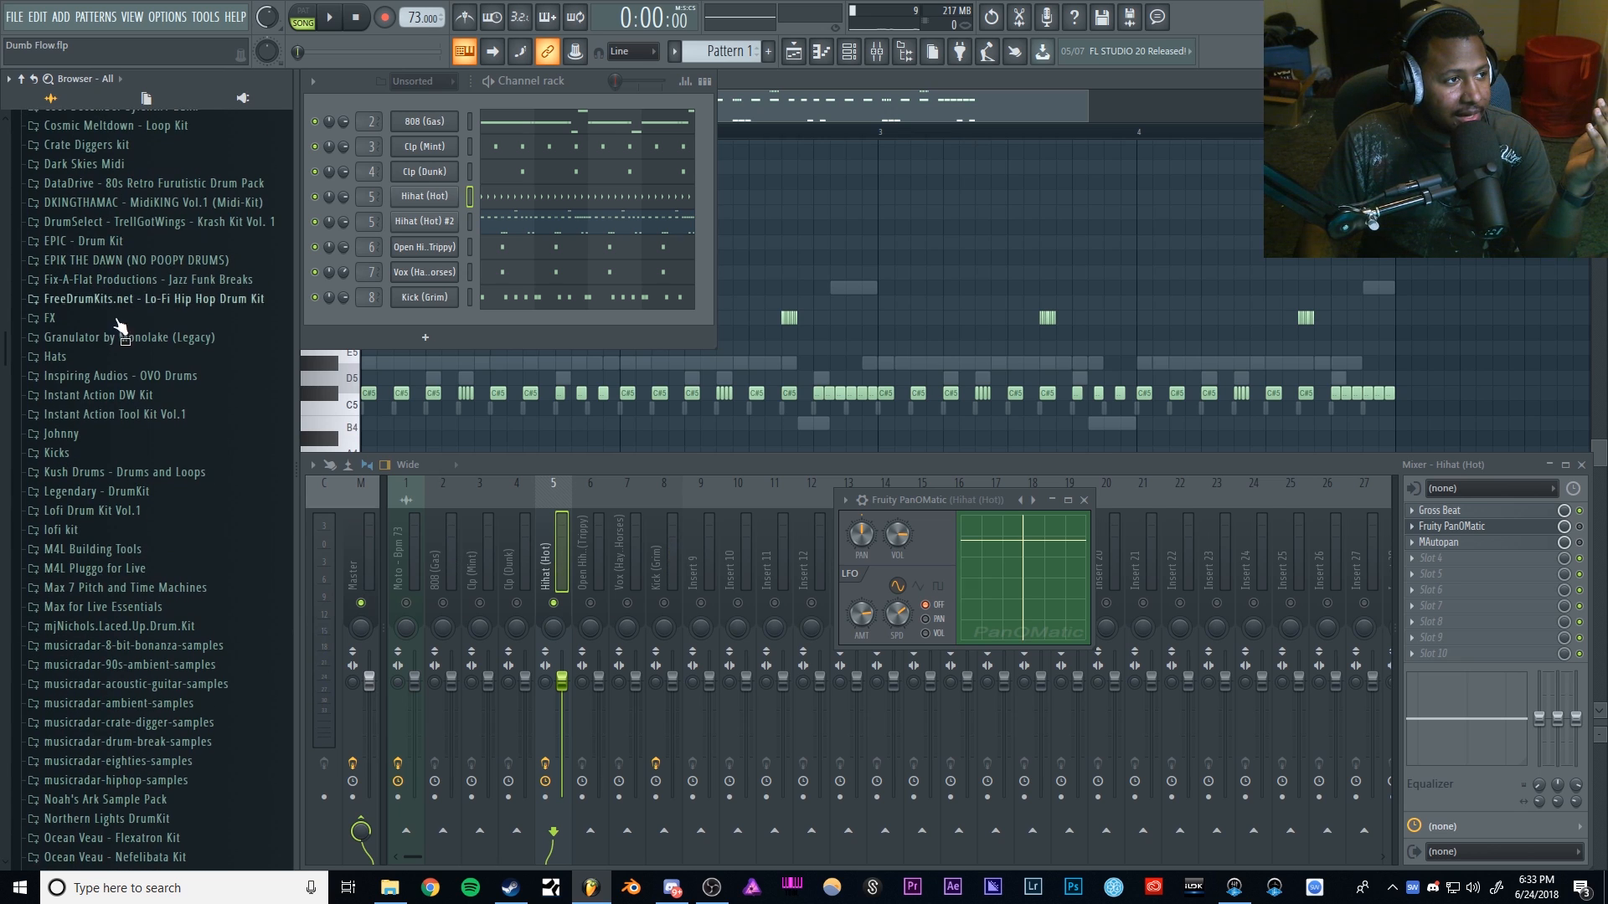
{"action": "left_click", "coordinate": [92, 437]}
{"action": "scroll", "coordinate": [92, 439], "scroll_direction": "down", "scroll_amount": 3}
{"action": "left_click", "coordinate": [171, 387]}
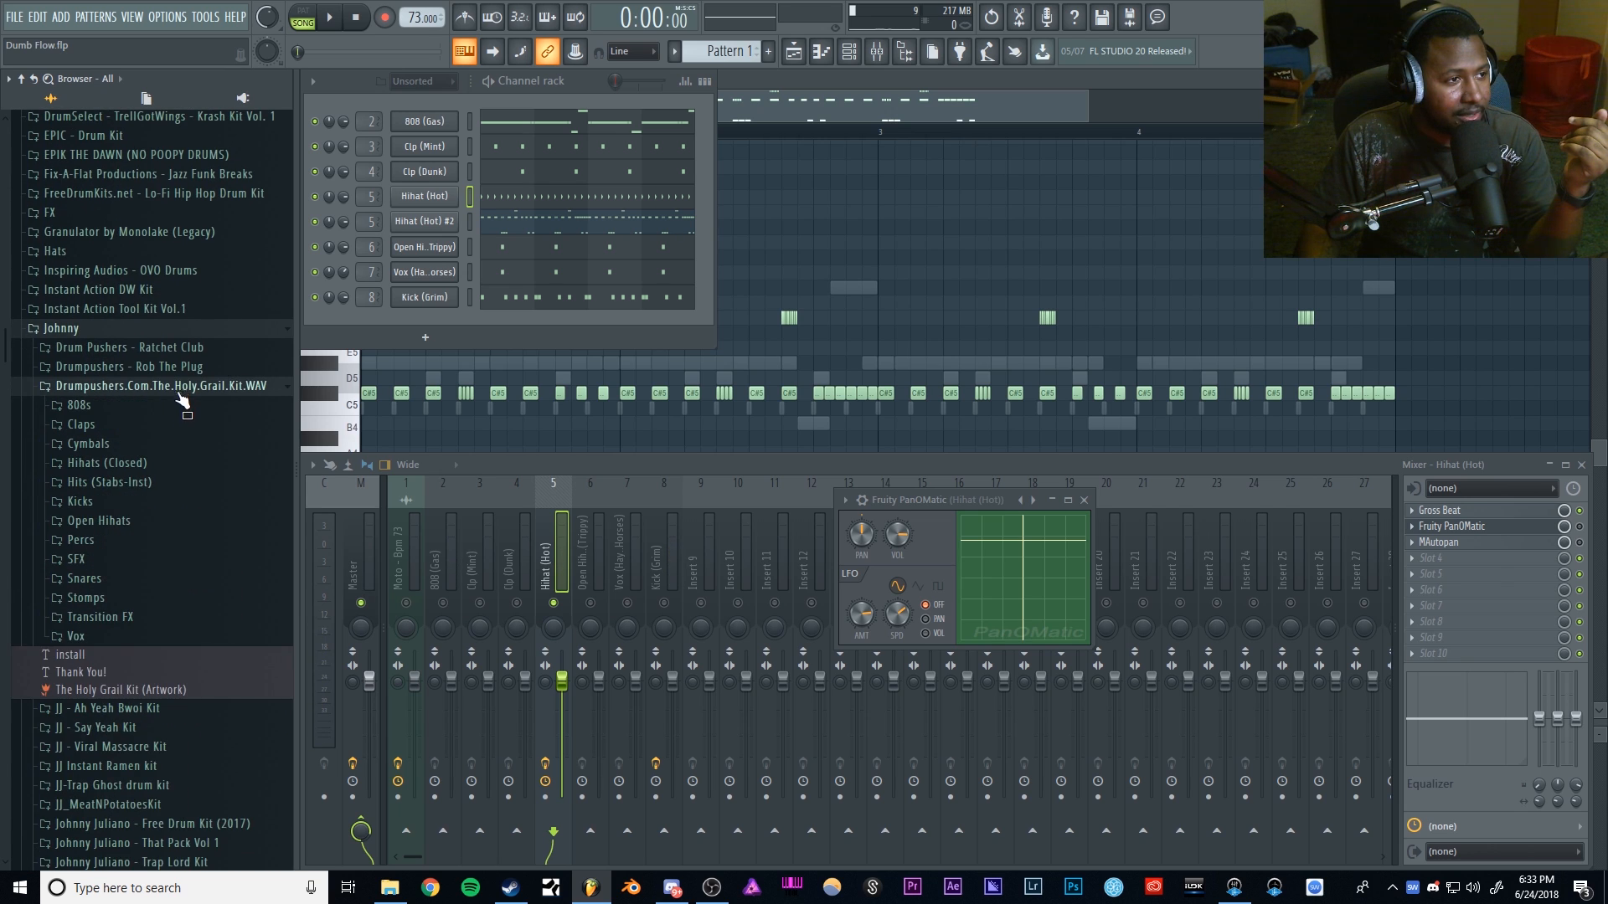
{"action": "scroll", "coordinate": [167, 431], "scroll_direction": "down", "scroll_amount": 3}
{"action": "left_click", "coordinate": [108, 357]}
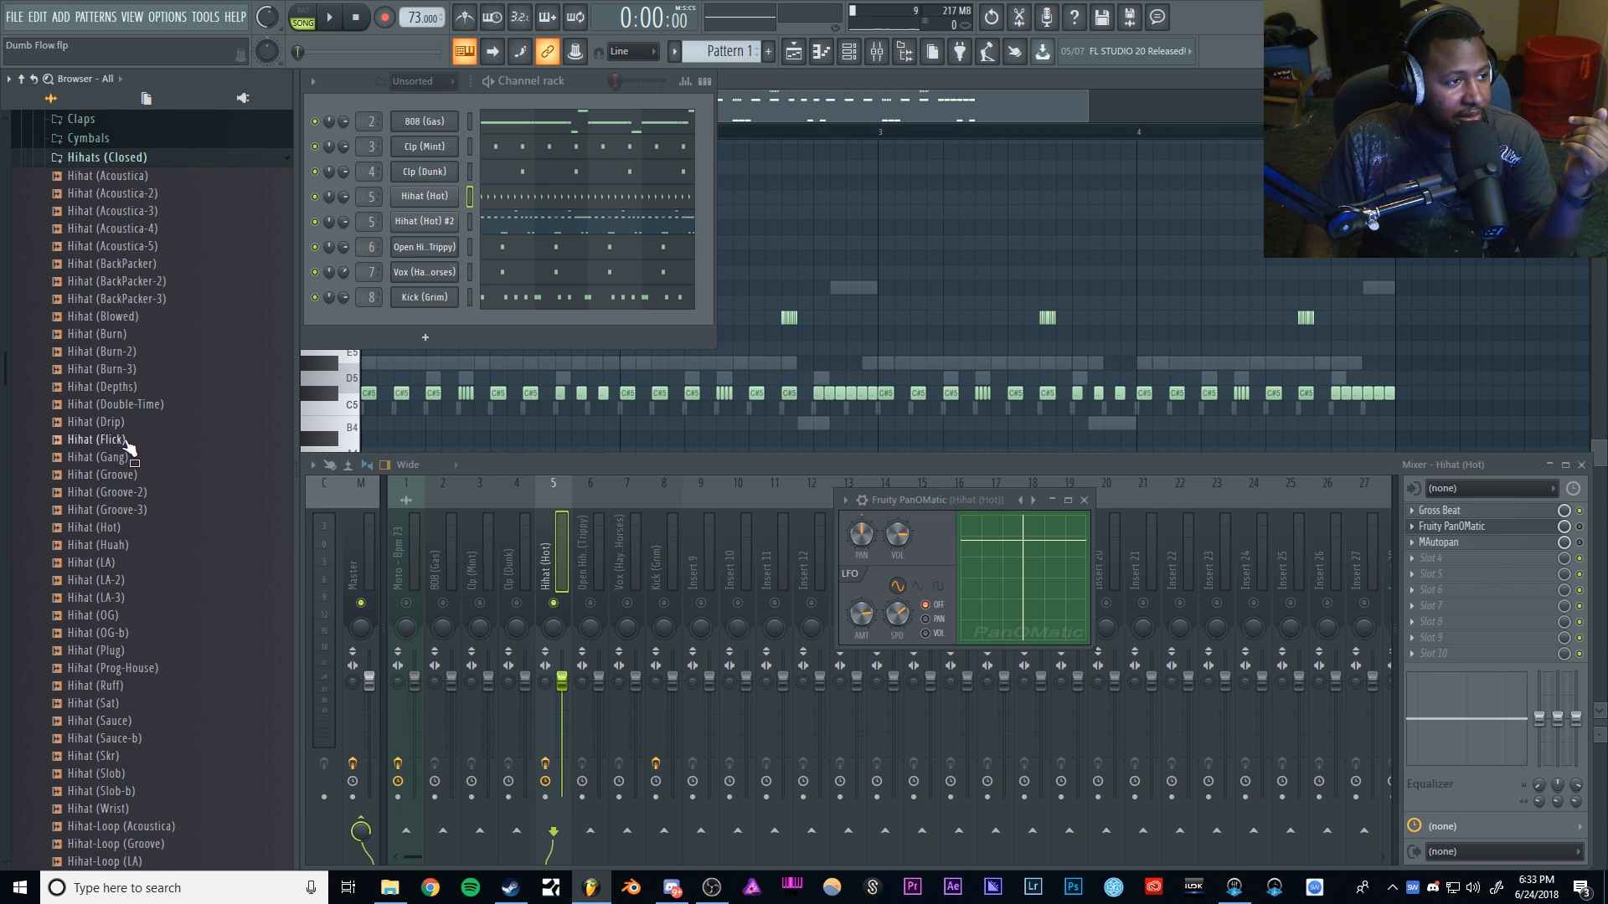
Step: Audition closed hi-hat samples from Hihat (Huah) to Hihat (Skr) and replace the Hihat (Hot) channel's sample with Hihat (Skr)
{"action": "left_click", "coordinate": [134, 545]}
{"action": "left_click", "coordinate": [134, 562]}
{"action": "left_click", "coordinate": [133, 579]}
{"action": "left_click", "coordinate": [132, 597]}
{"action": "left_click", "coordinate": [131, 652]}
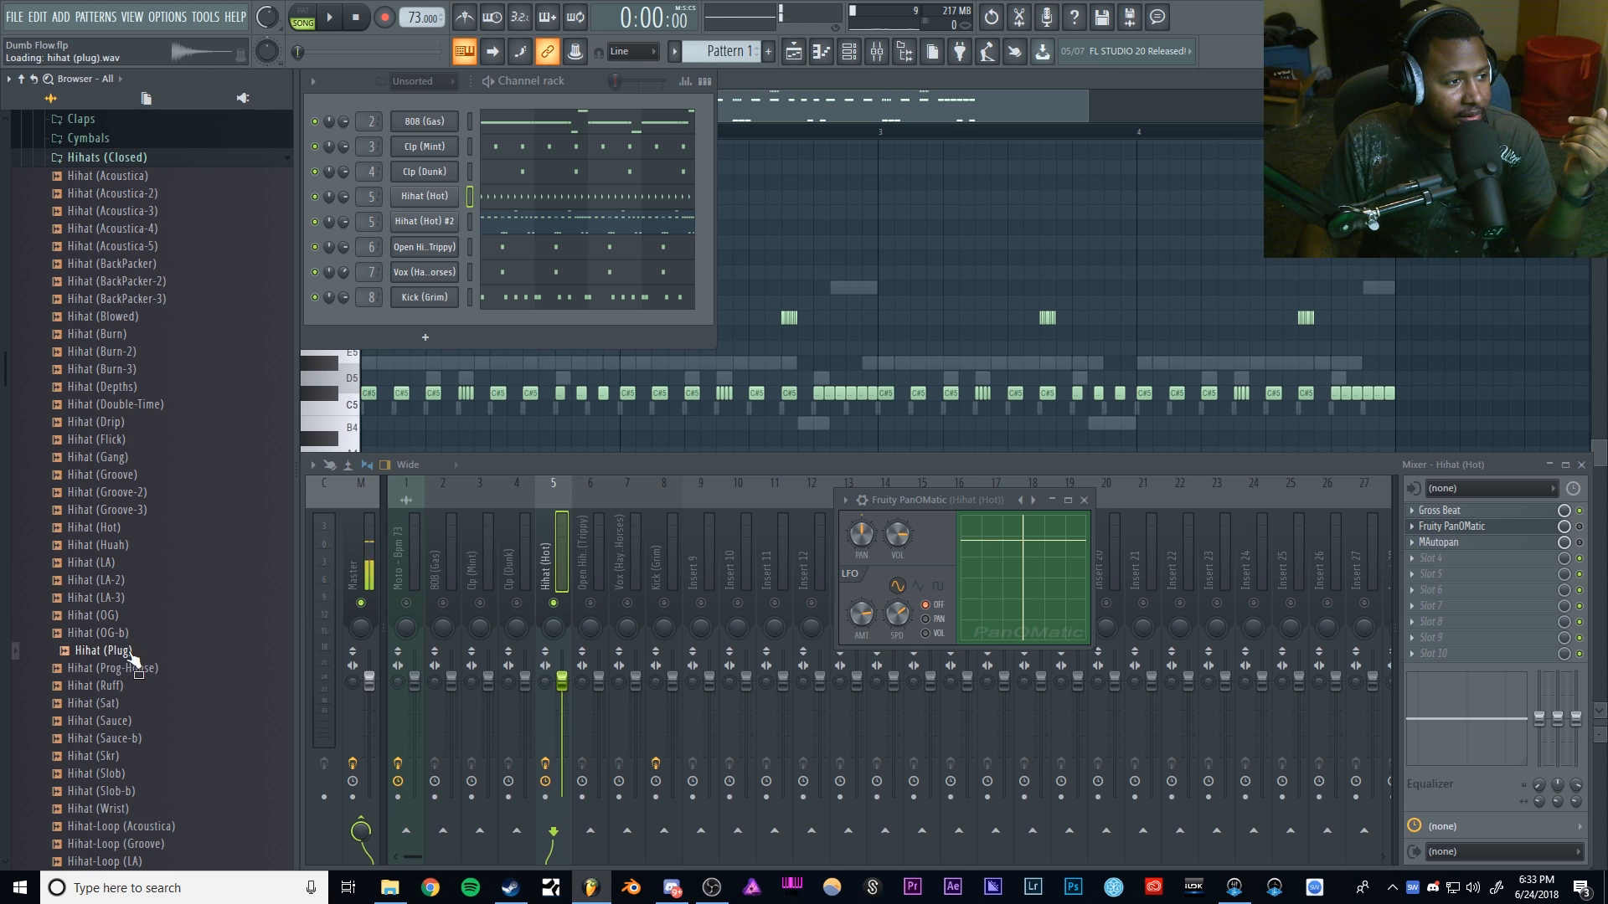
{"action": "left_click", "coordinate": [131, 704]}
{"action": "left_click", "coordinate": [133, 721]}
{"action": "left_click", "coordinate": [135, 738]}
{"action": "left_click", "coordinate": [136, 756]}
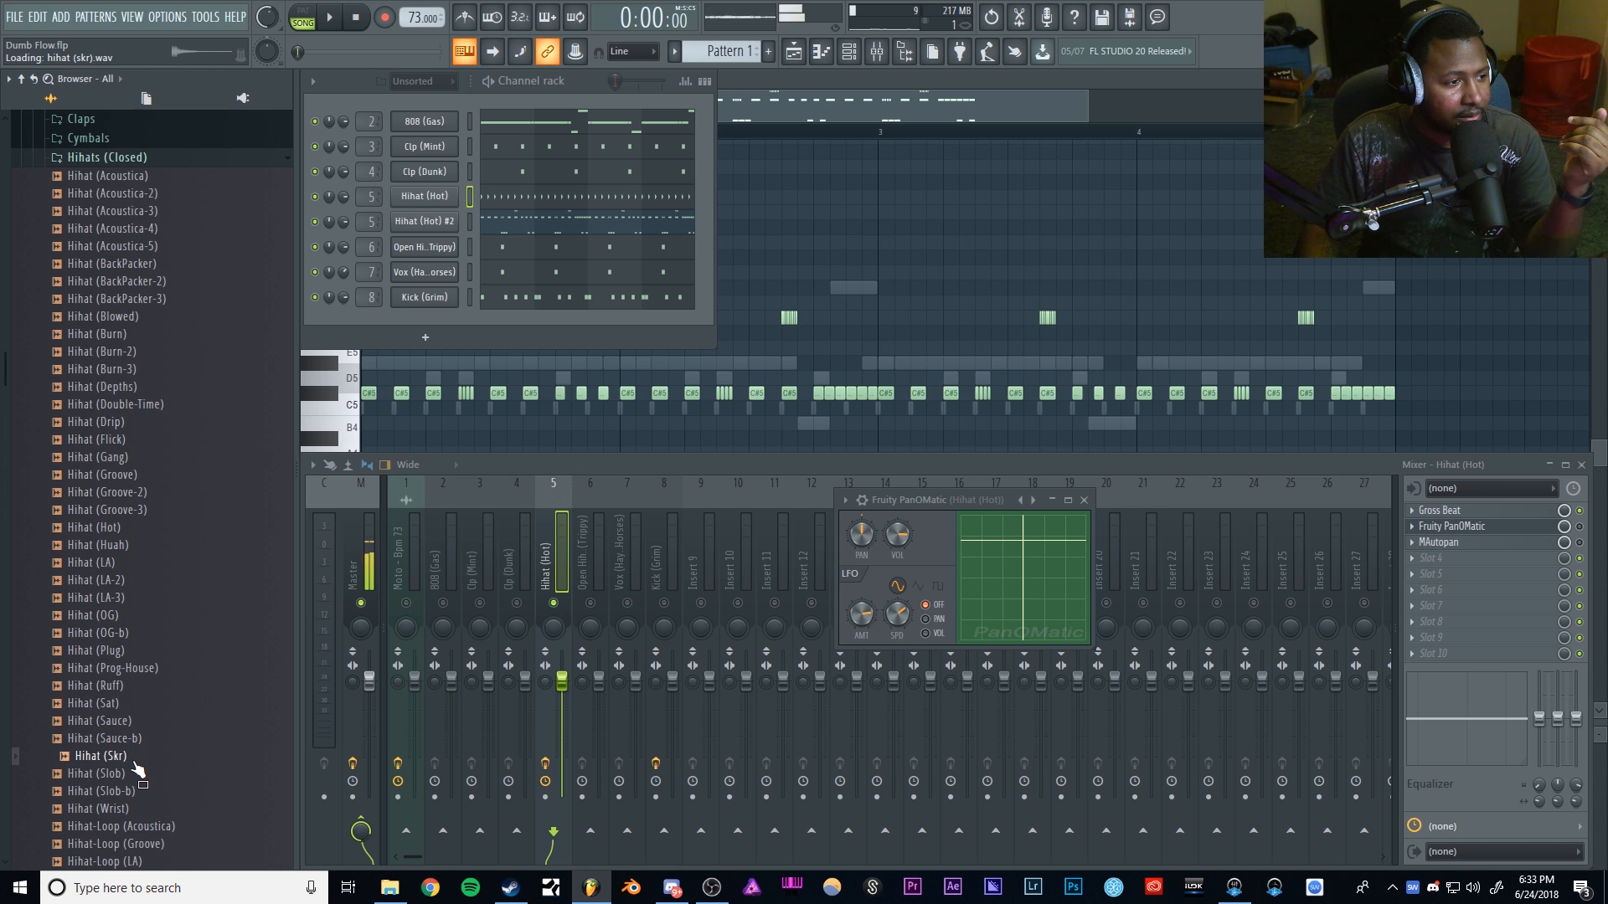
{"action": "left_click_drag", "start_coordinate": [137, 769], "coordinate": [449, 199]}
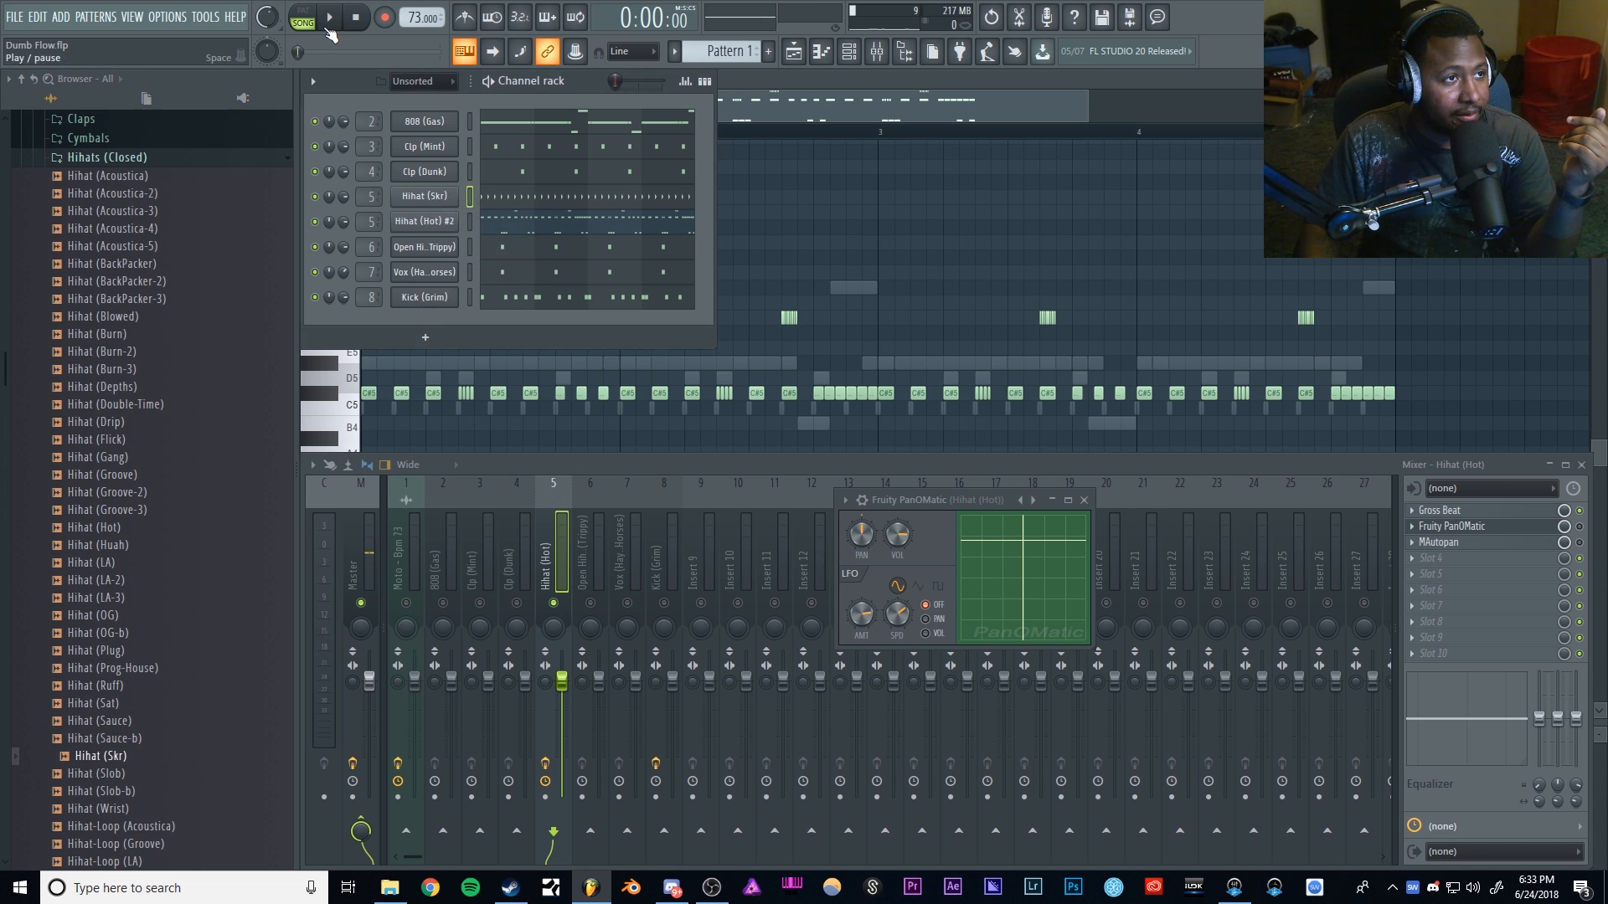
Step: Play the beat and lower the volume of the Hihat (Skr) channel
{"action": "left_click", "coordinate": [329, 19]}
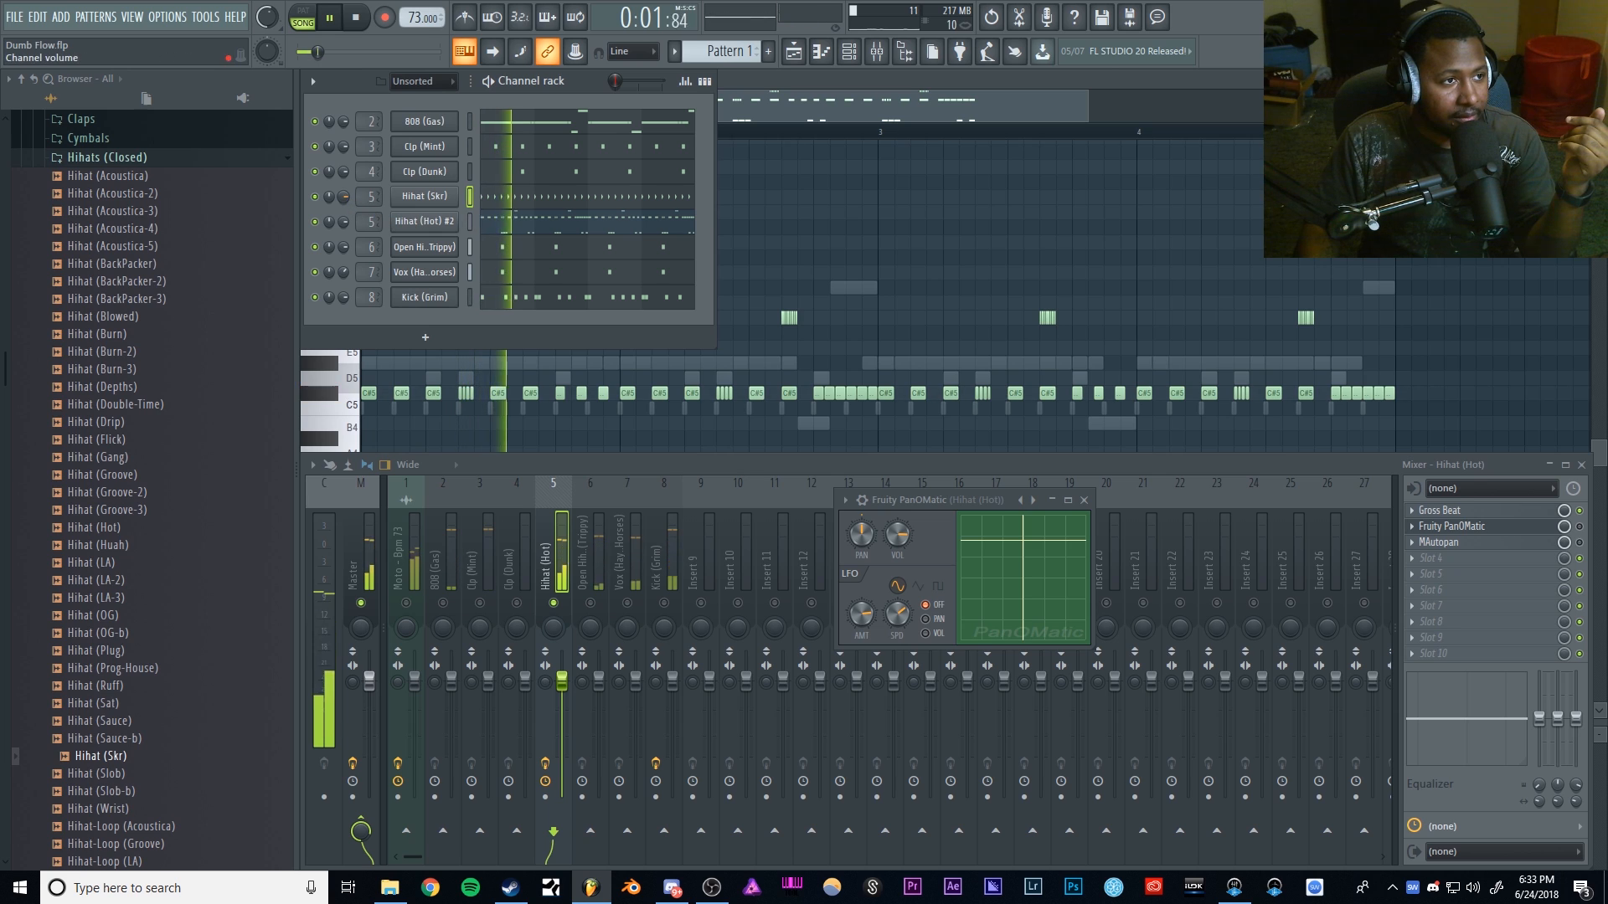
{"action": "left_click_drag", "start_coordinate": [343, 197], "coordinate": [343, 219]}
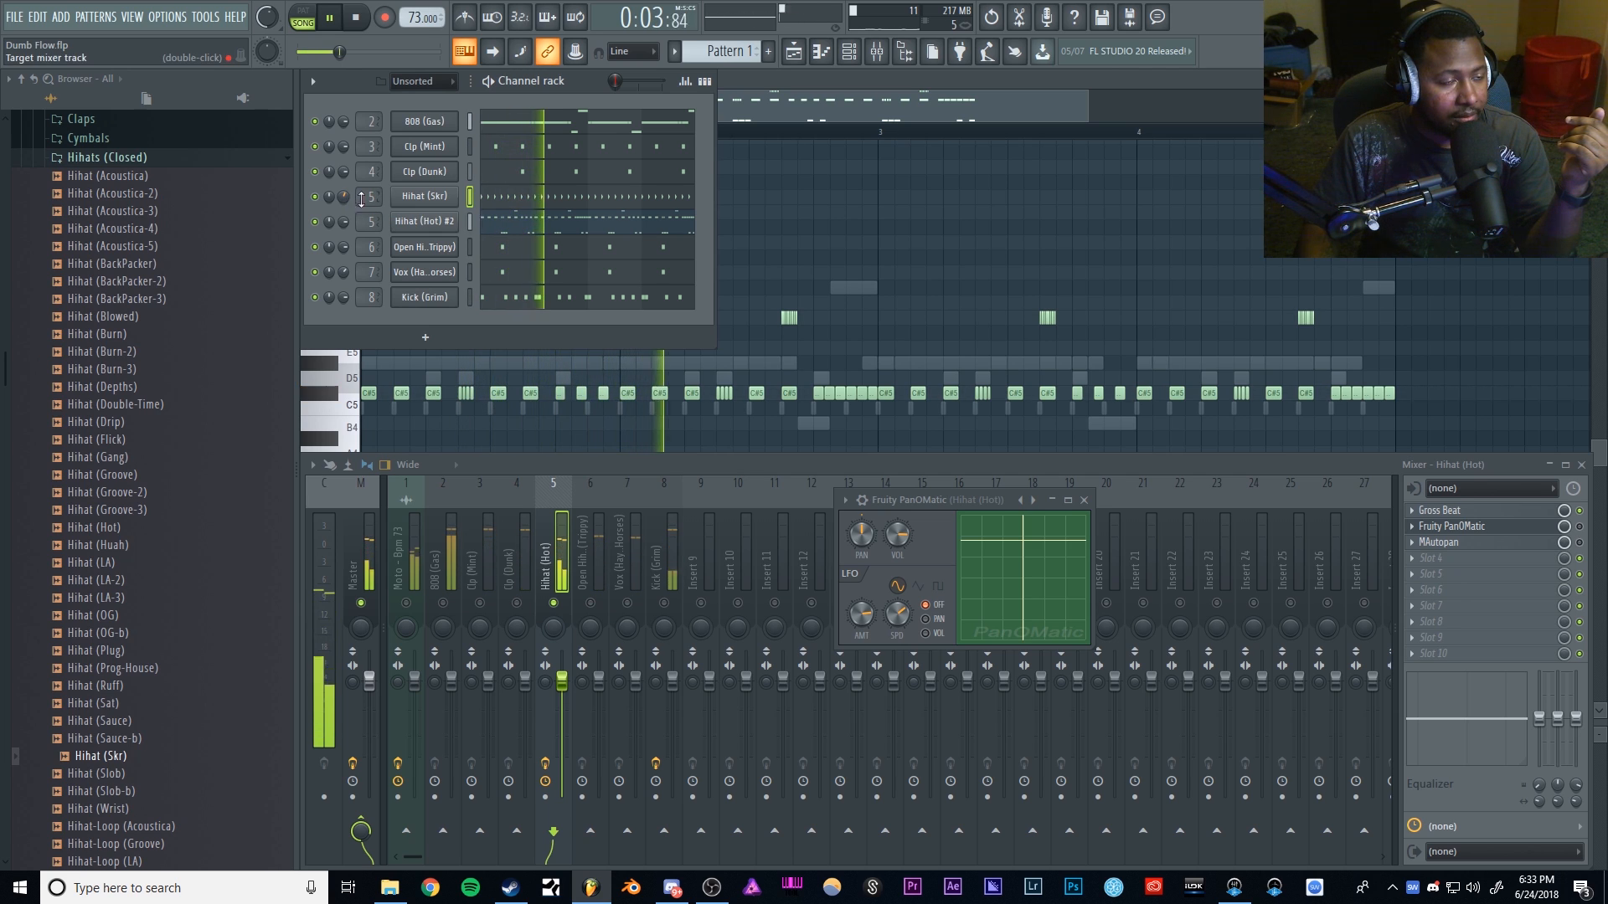
Step: Route the Hihat (Skr) channel to mixer track 12 and enable that track alongside the soloed Hihat (Hot) track
{"action": "scroll", "coordinate": [369, 198], "scroll_direction": "up", "scroll_amount": 1}
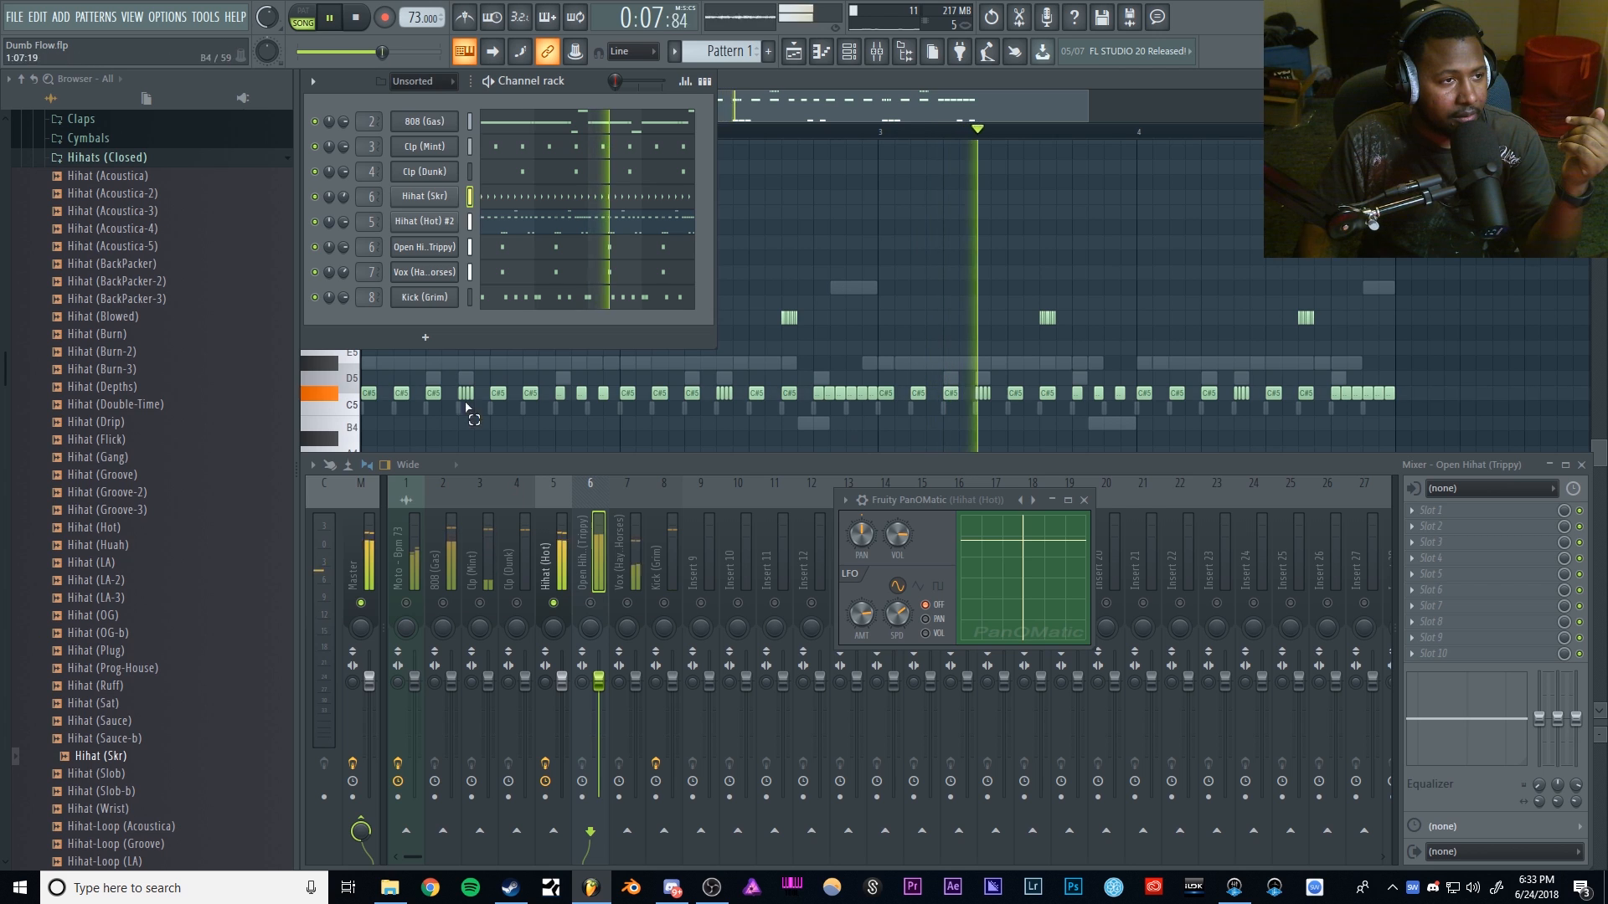
{"action": "scroll", "coordinate": [369, 197], "scroll_direction": "up", "scroll_amount": 6}
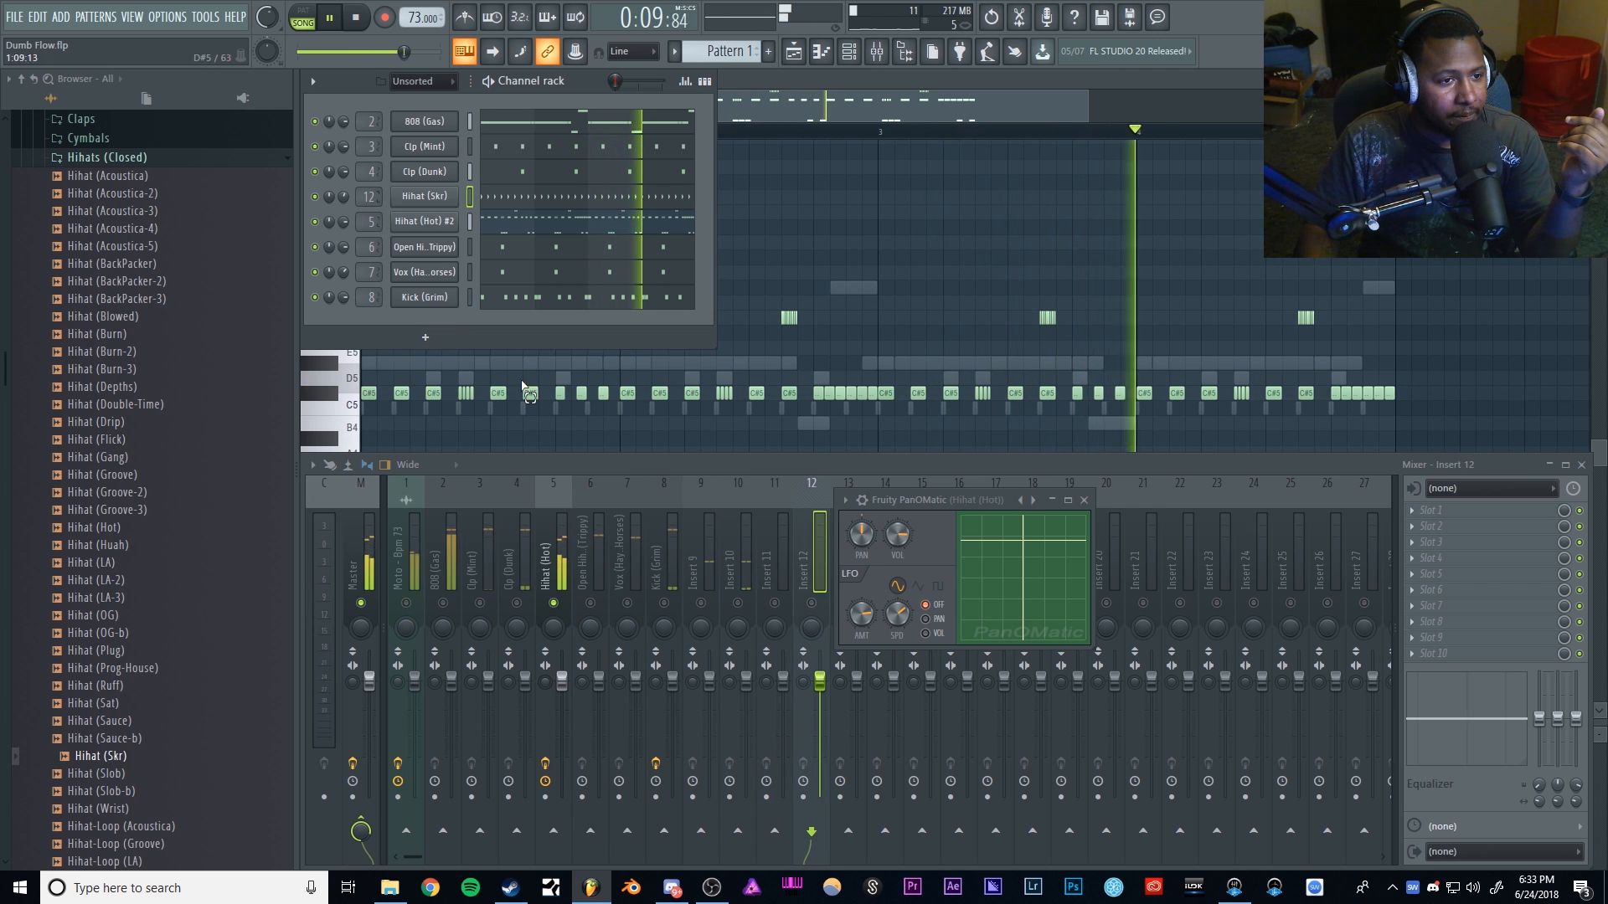
{"action": "left_click", "coordinate": [812, 605]}
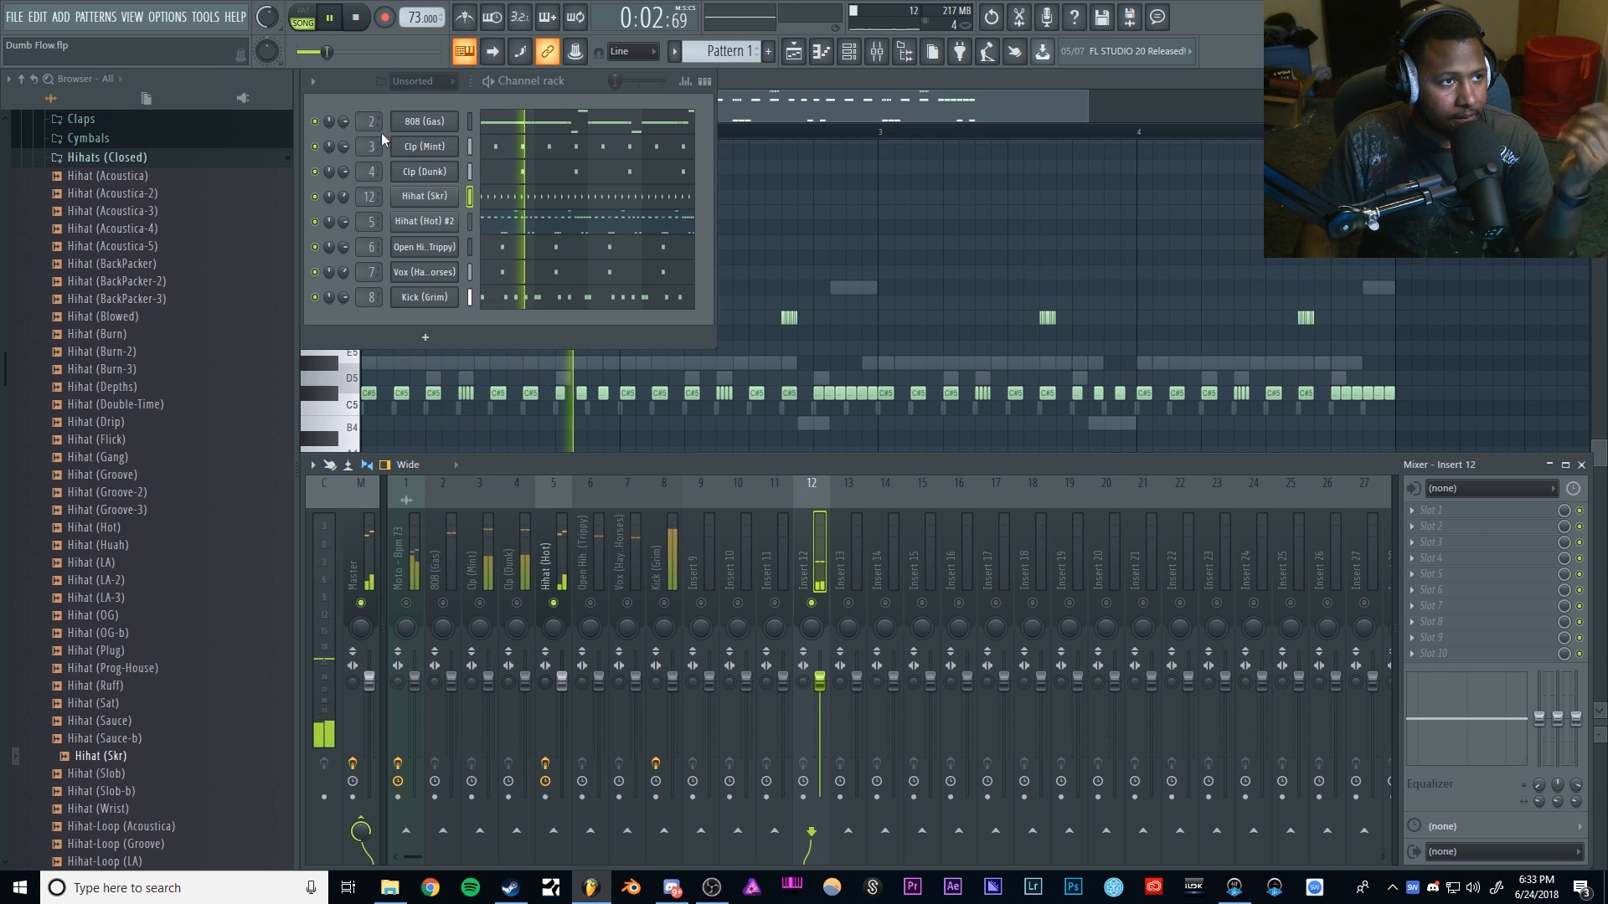
Step: Take the Hihat (Hot) mixer track out of solo so all tracks play, and stop playback
{"action": "right_click", "coordinate": [553, 603]}
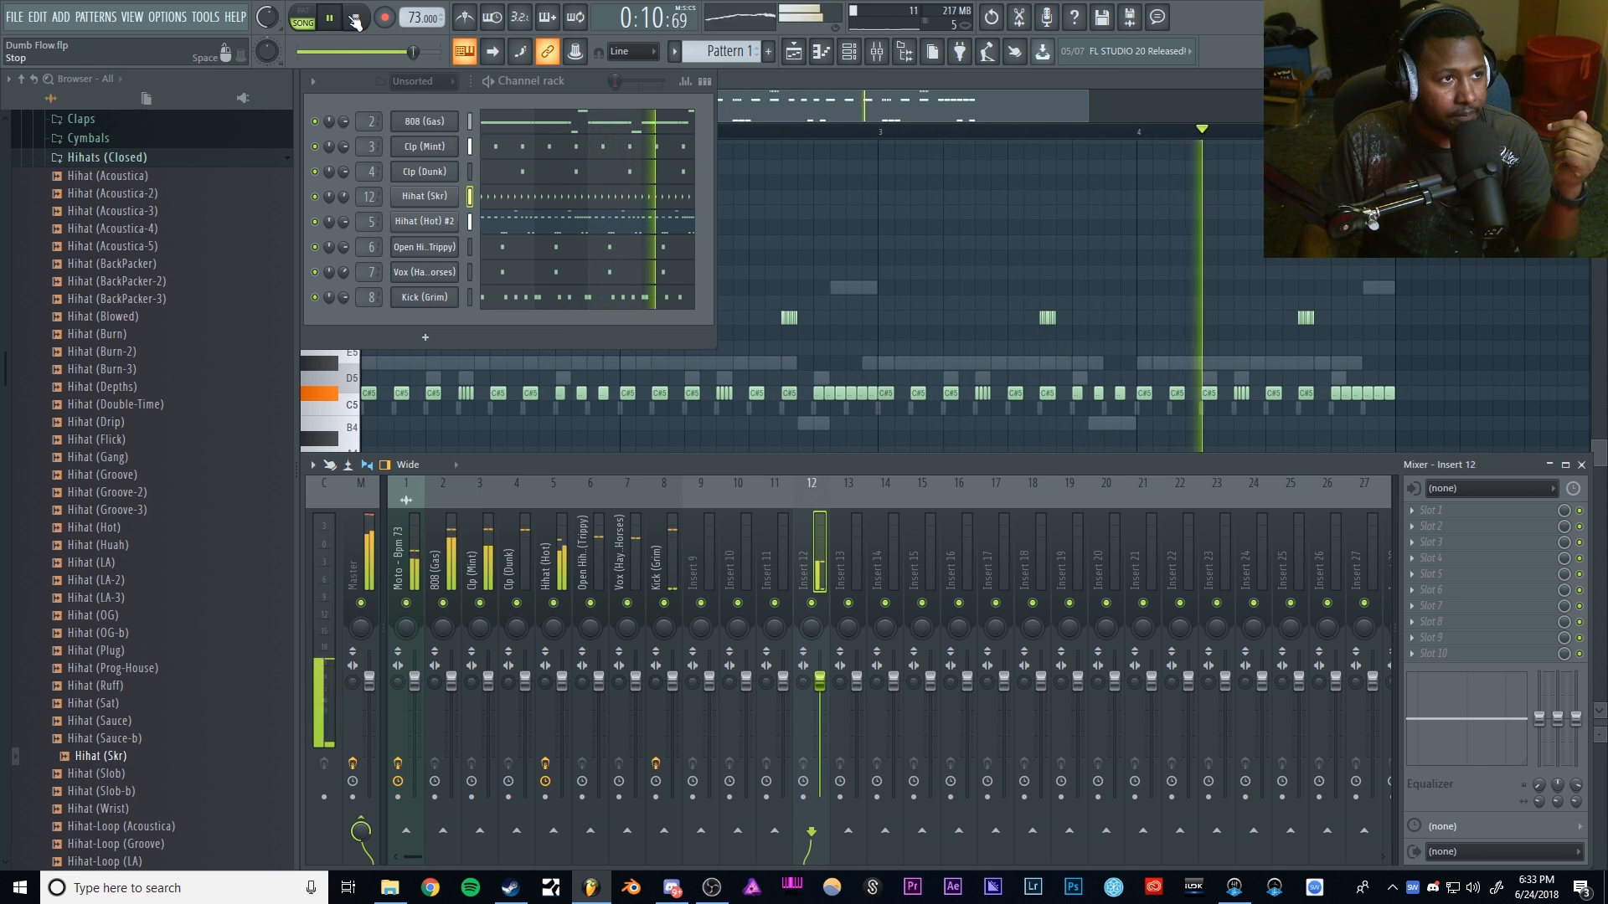
{"action": "key", "text": "space"}
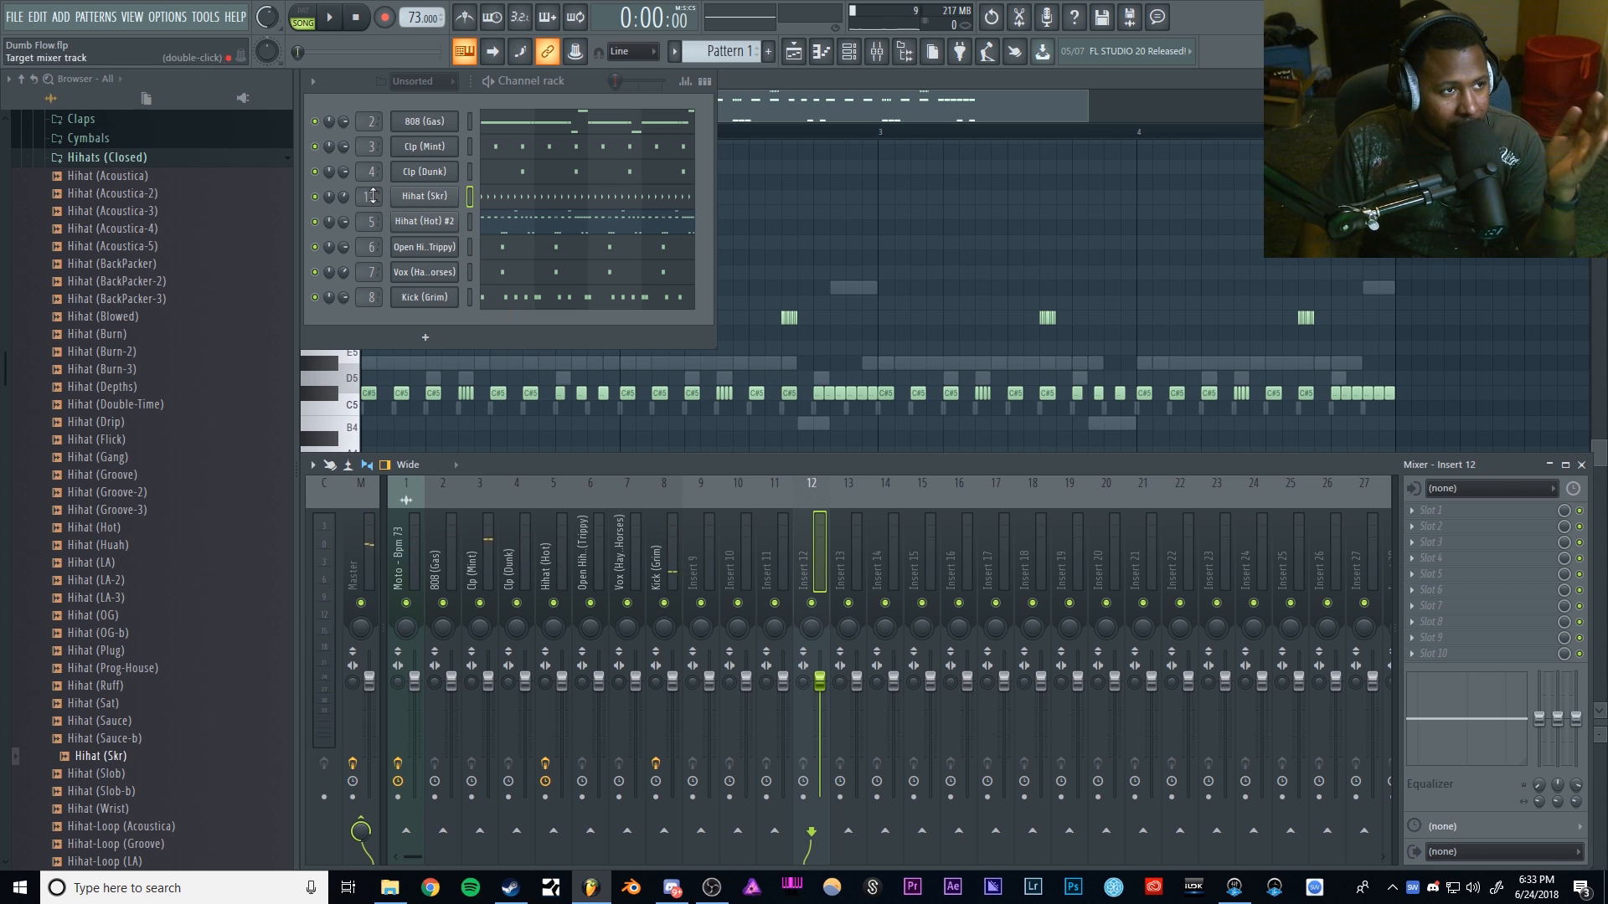
Step: Delete the Hihat (Skr) channel from the channel rack
{"action": "right_click", "coordinate": [413, 198]}
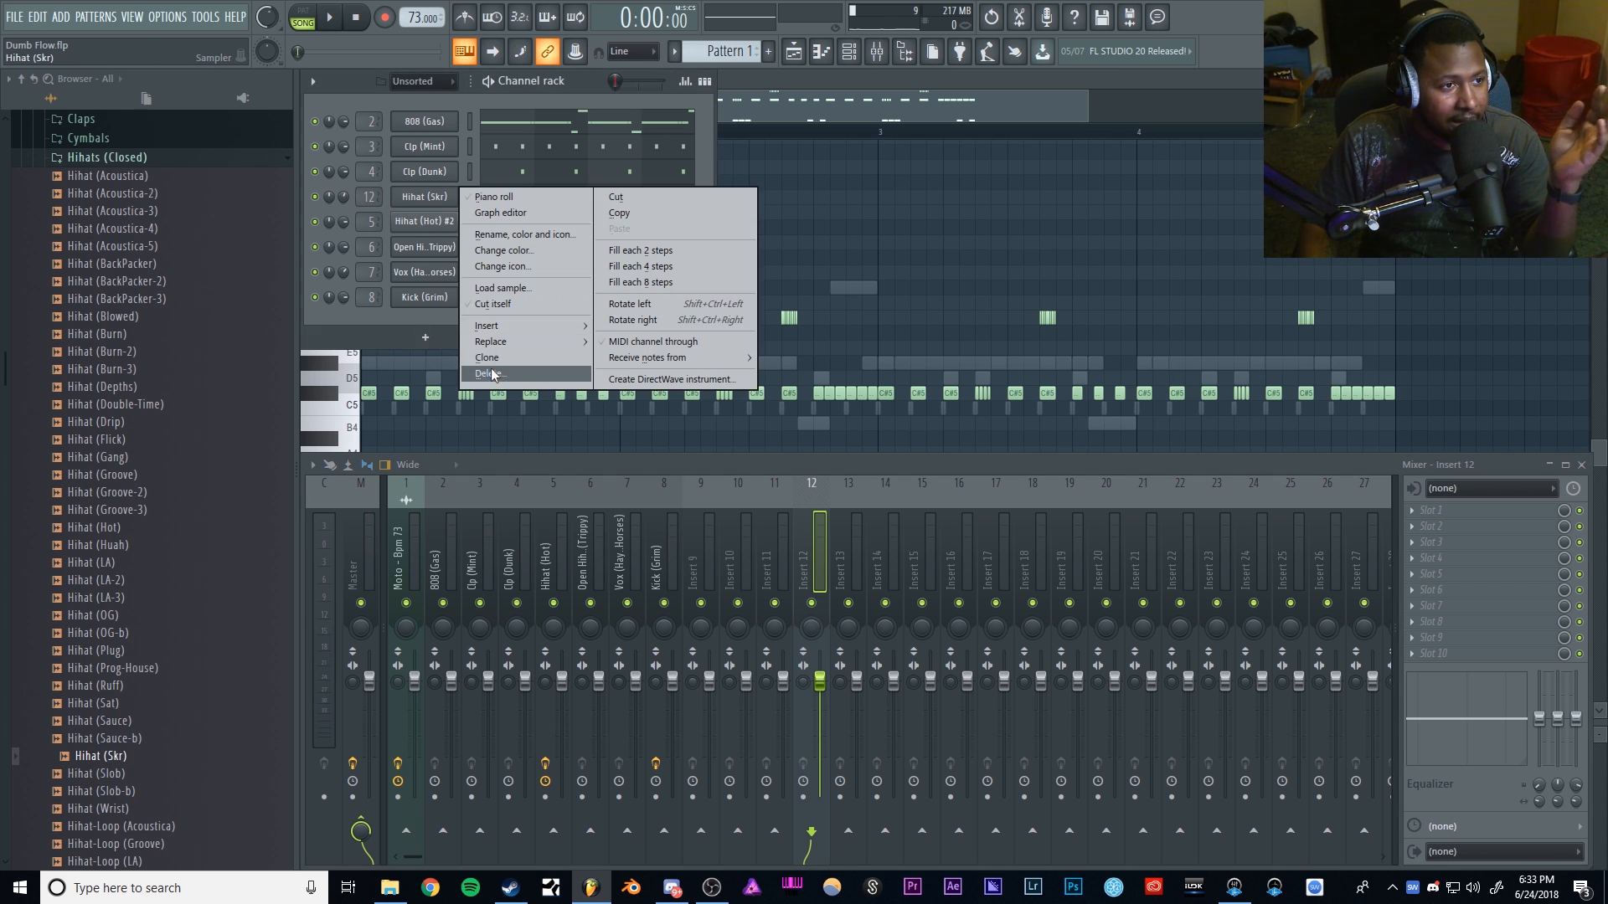
{"action": "left_click", "coordinate": [561, 374]}
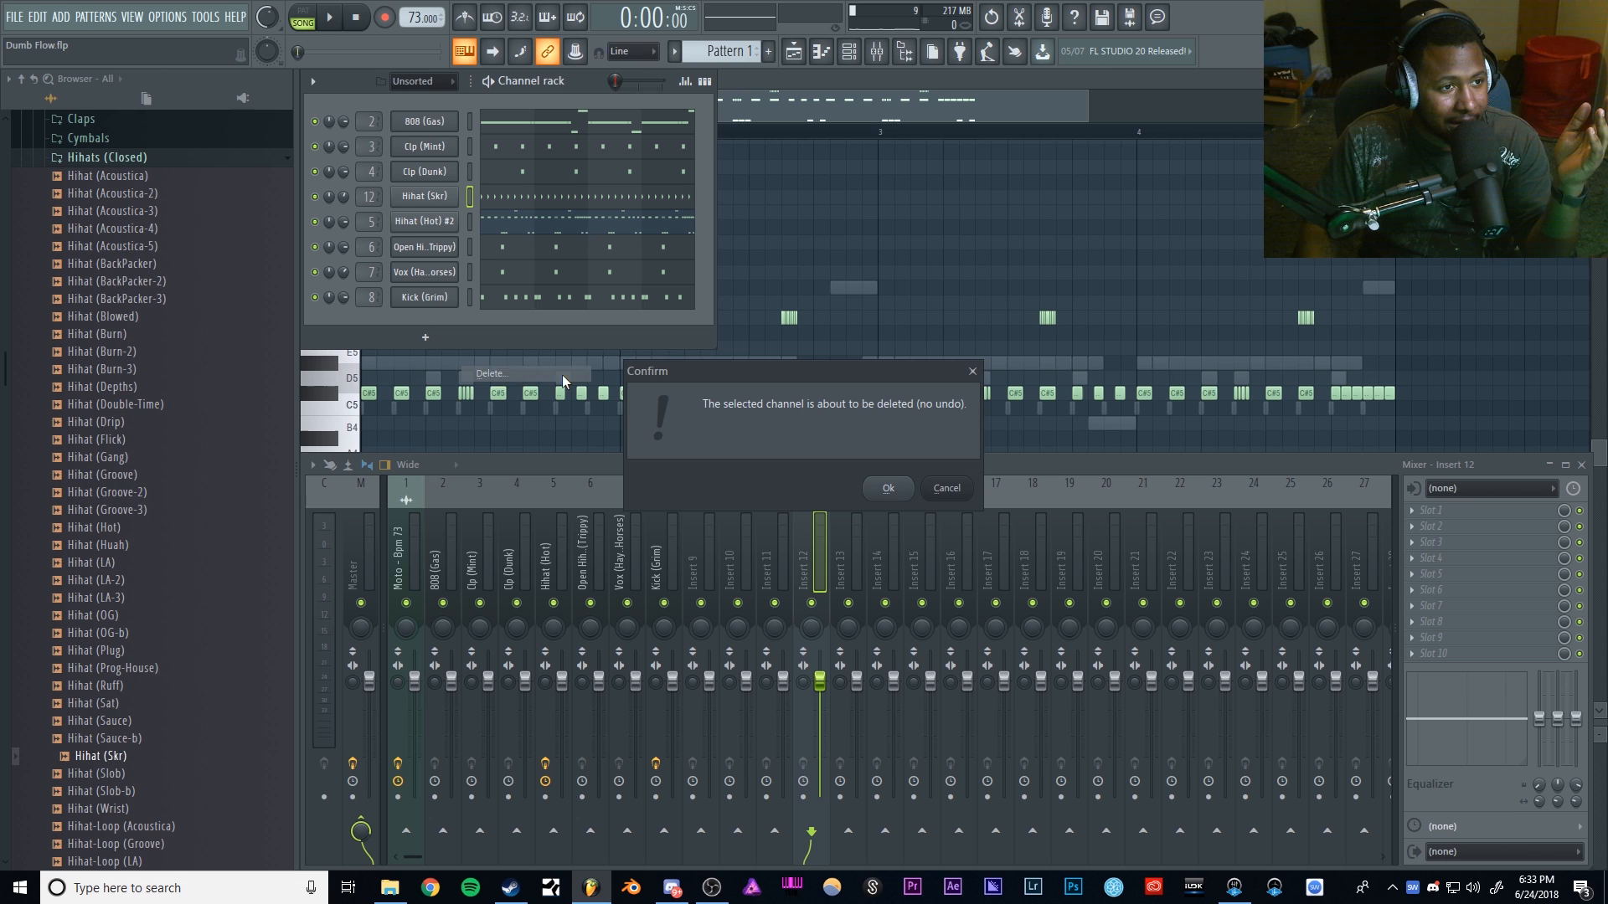
{"action": "left_click", "coordinate": [887, 499]}
Step: Open the Hihat (Hot) #2 channel settings beneath the channel rack and show the miscellaneous functions with the echo delay
{"action": "left_click", "coordinate": [424, 196]}
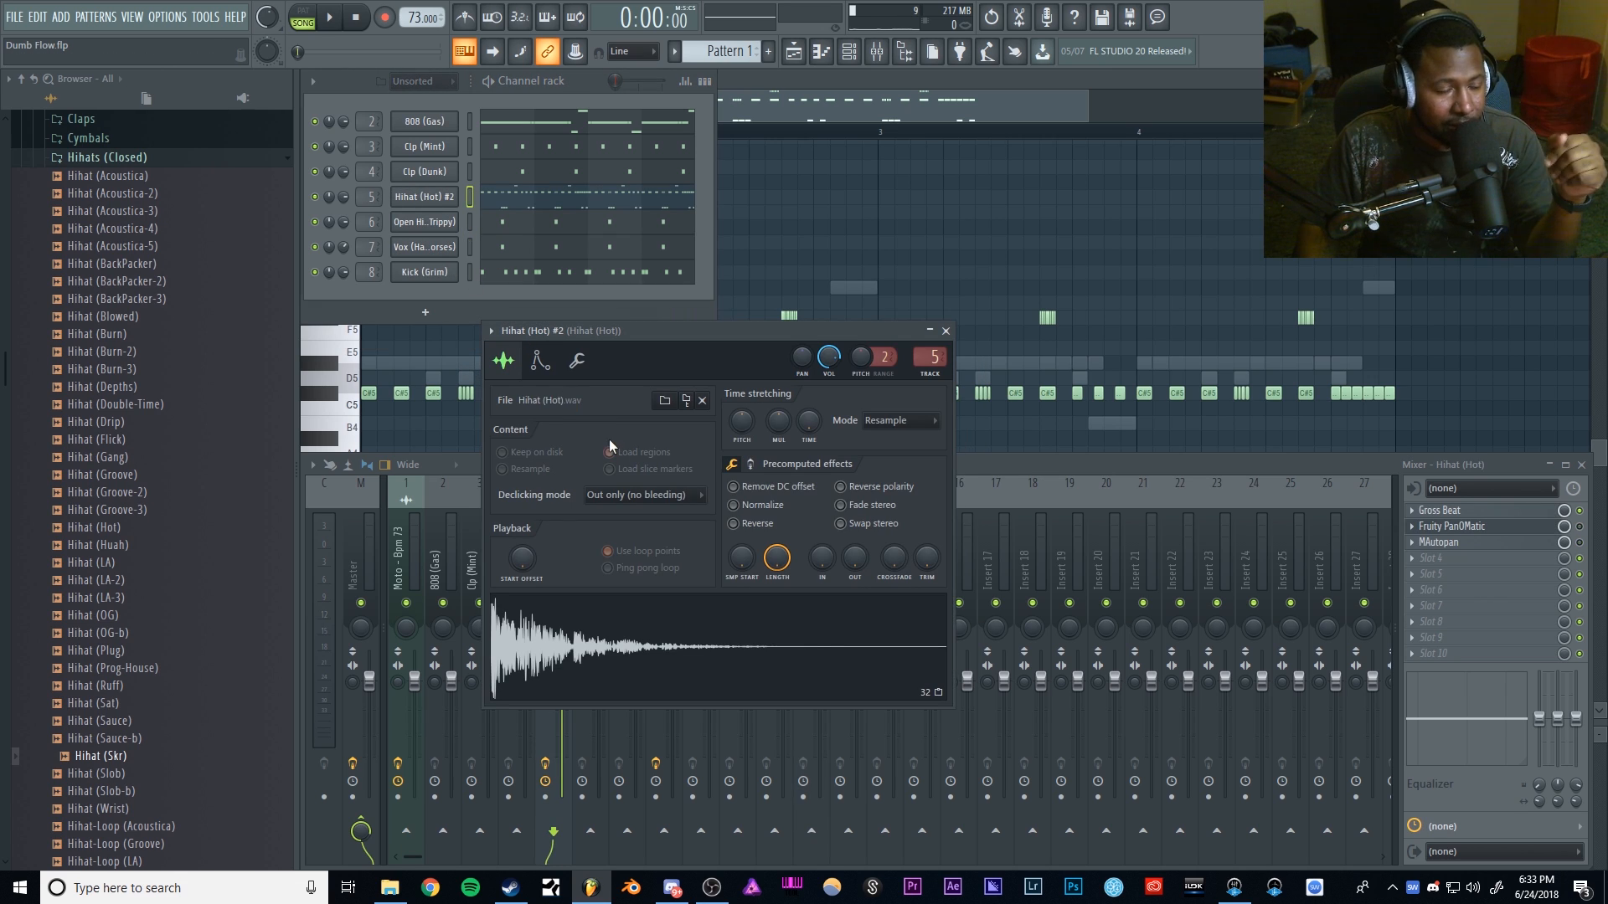
{"action": "left_click_drag", "start_coordinate": [596, 358], "coordinate": [412, 362]}
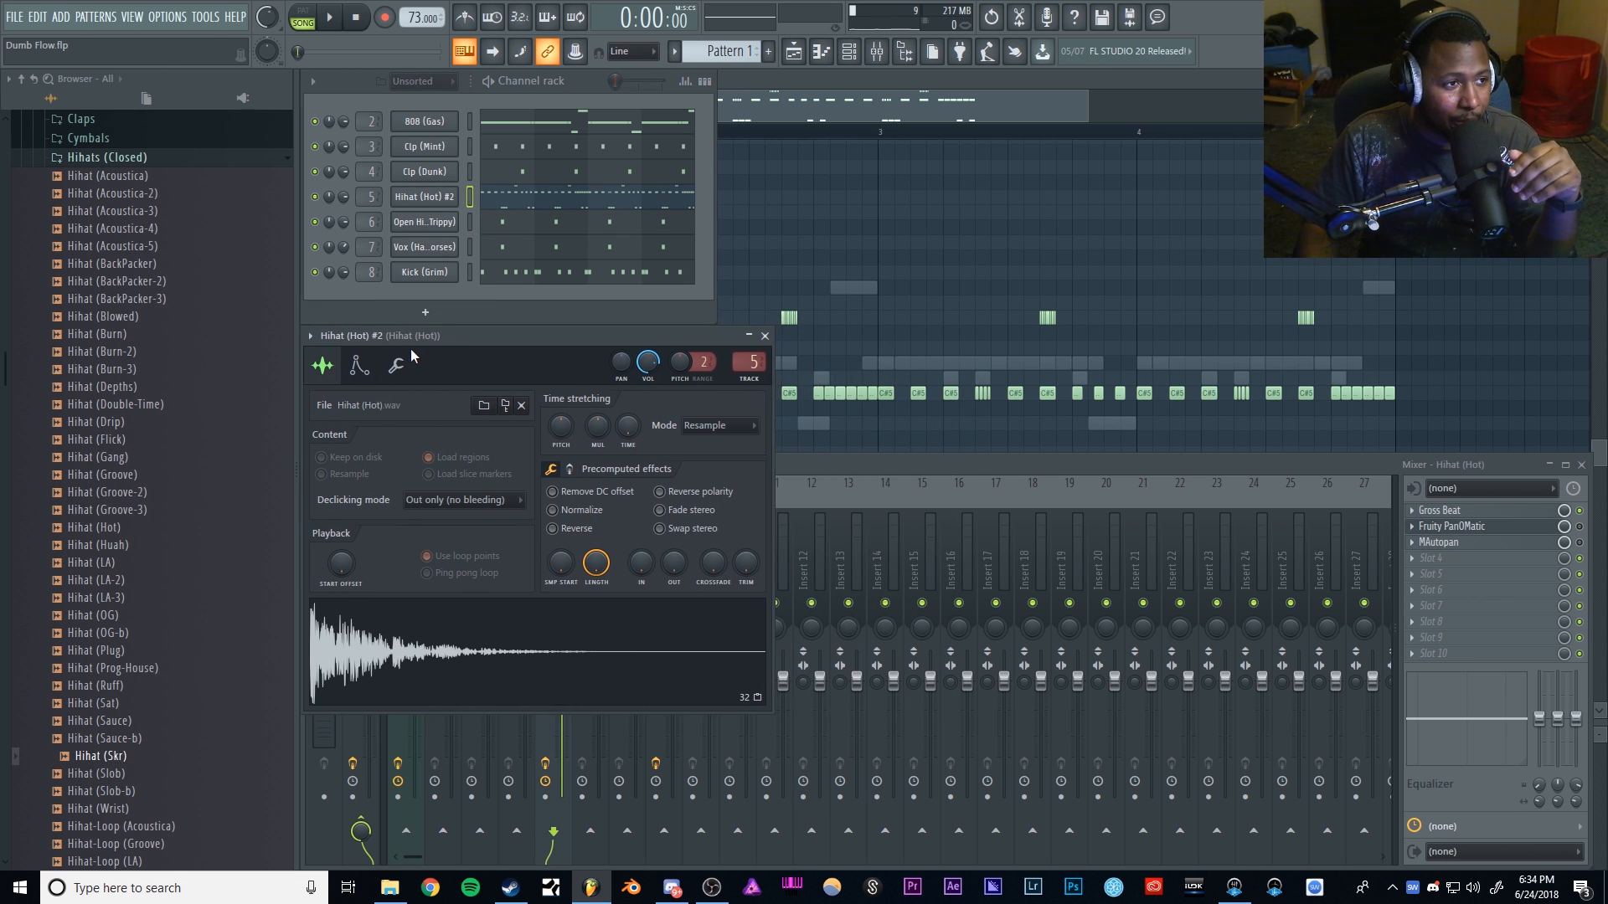
{"action": "left_click", "coordinate": [396, 366]}
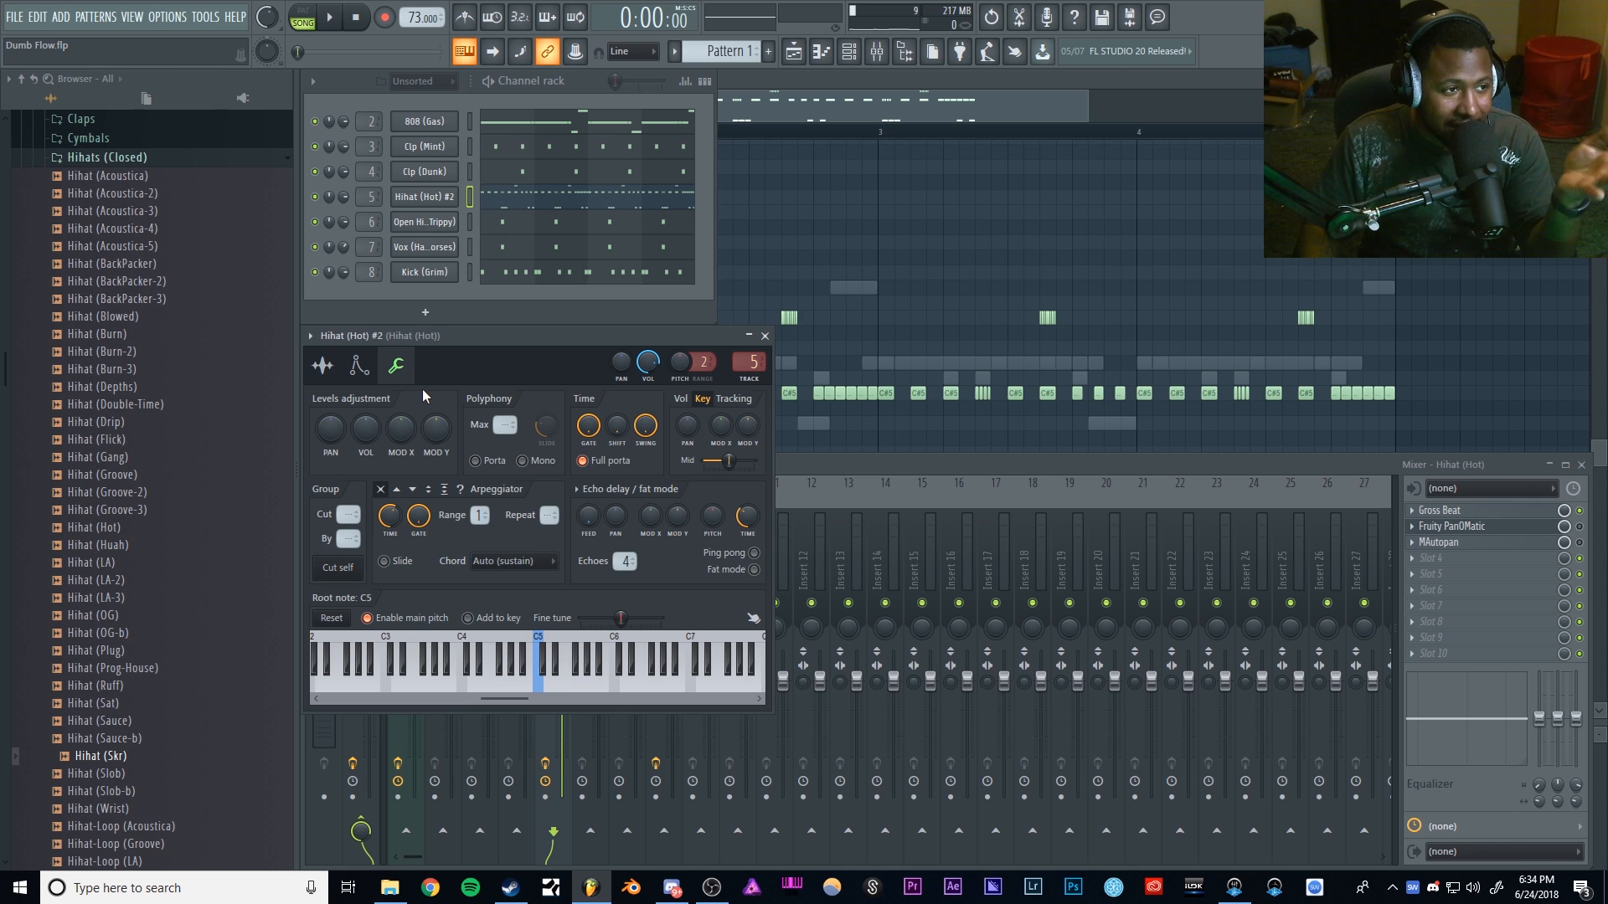
{"action": "left_click", "coordinate": [330, 368]}
{"action": "left_click", "coordinate": [404, 368]}
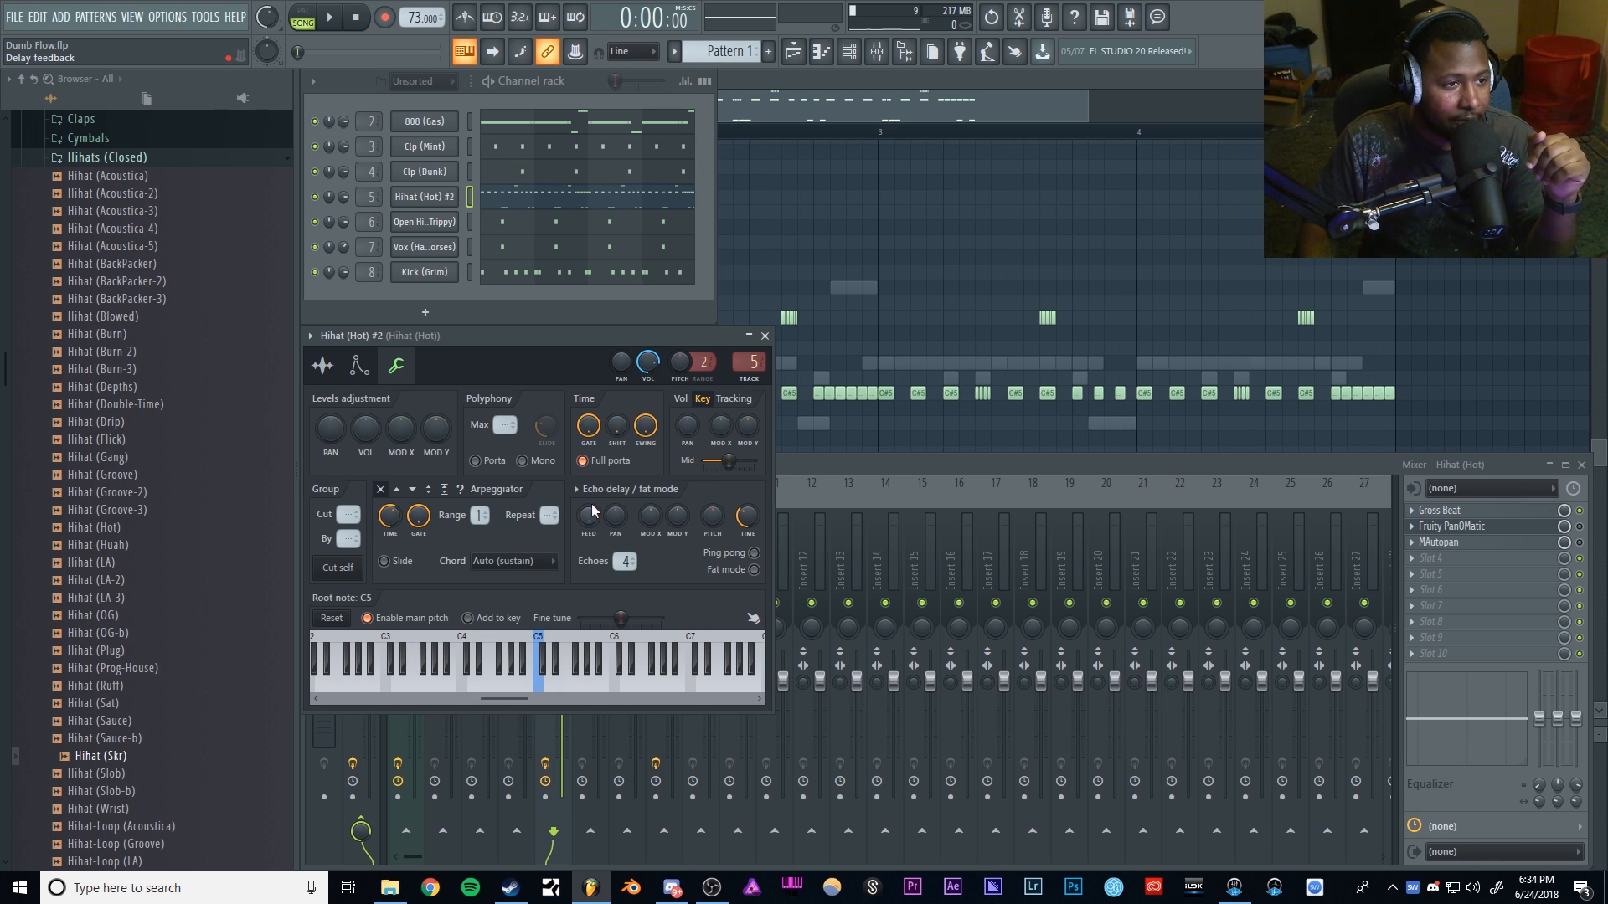
Step: Try echo delay feedback on the Hihat (Hot) #2 channel while playing the beat, and turn the feedback back down
{"action": "left_click_drag", "start_coordinate": [591, 512], "coordinate": [591, 487]}
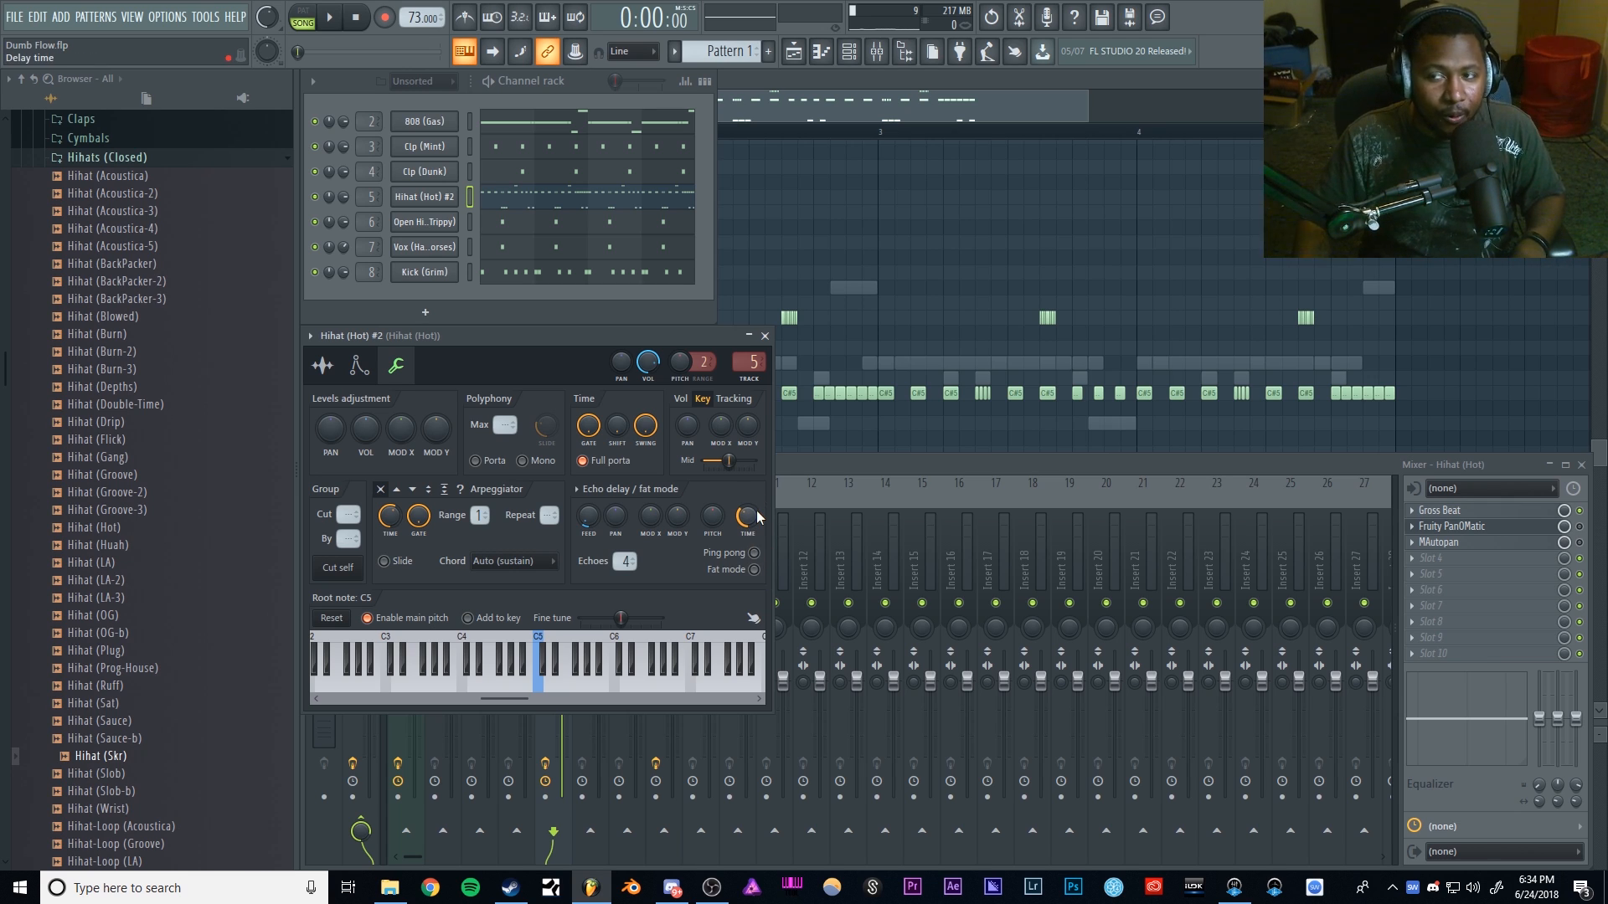
{"action": "key", "text": "space"}
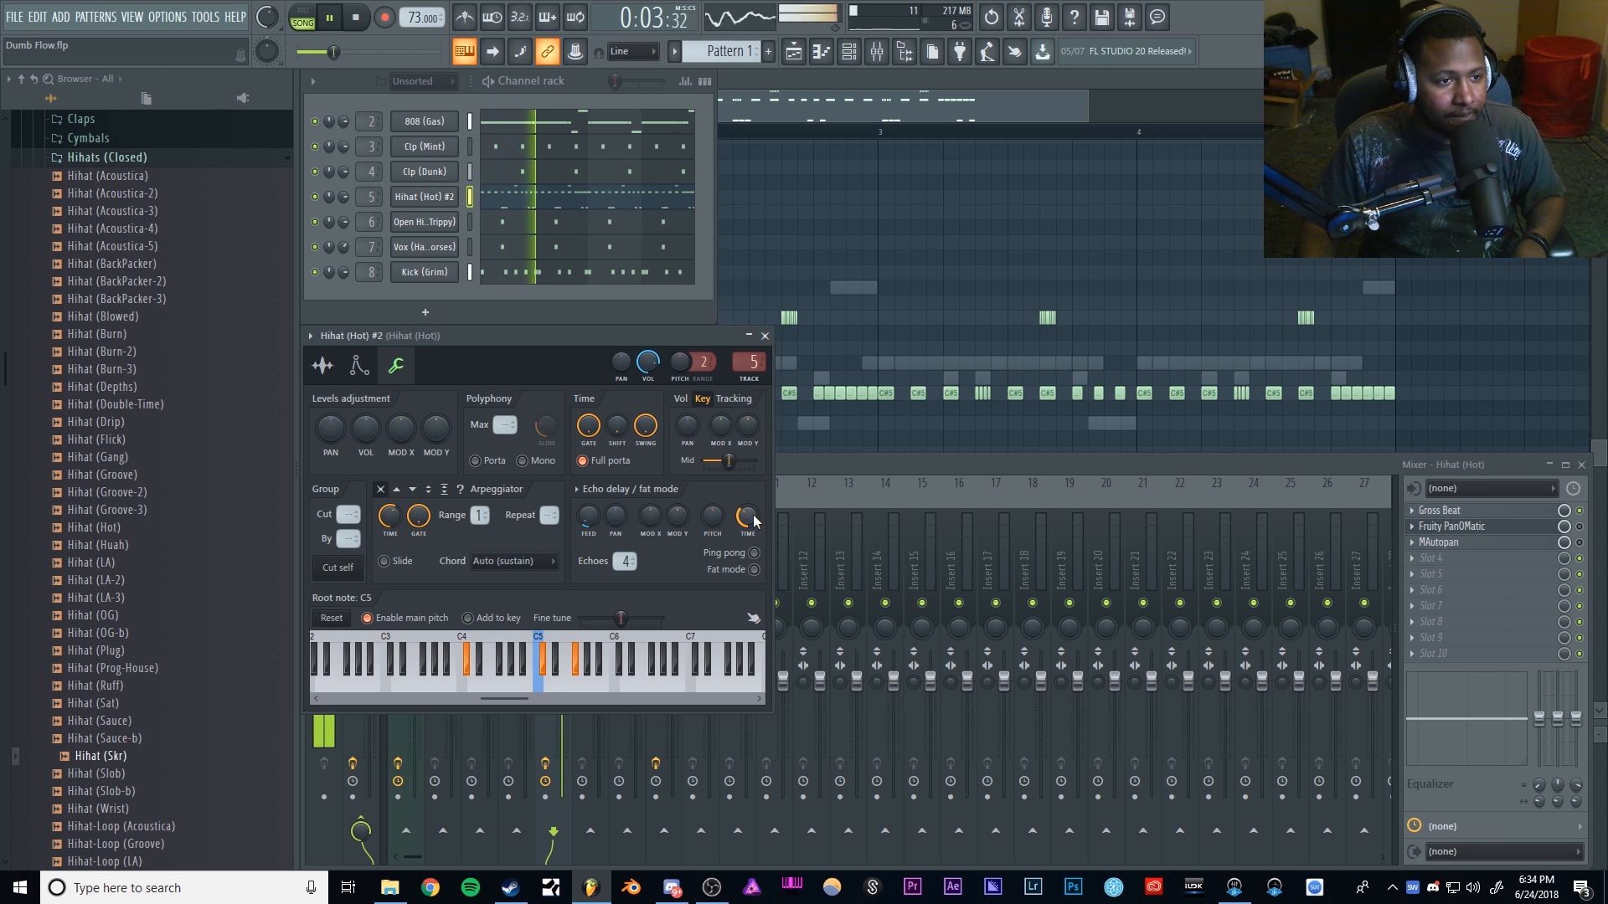
{"action": "left_click_drag", "start_coordinate": [598, 524], "coordinate": [598, 532]}
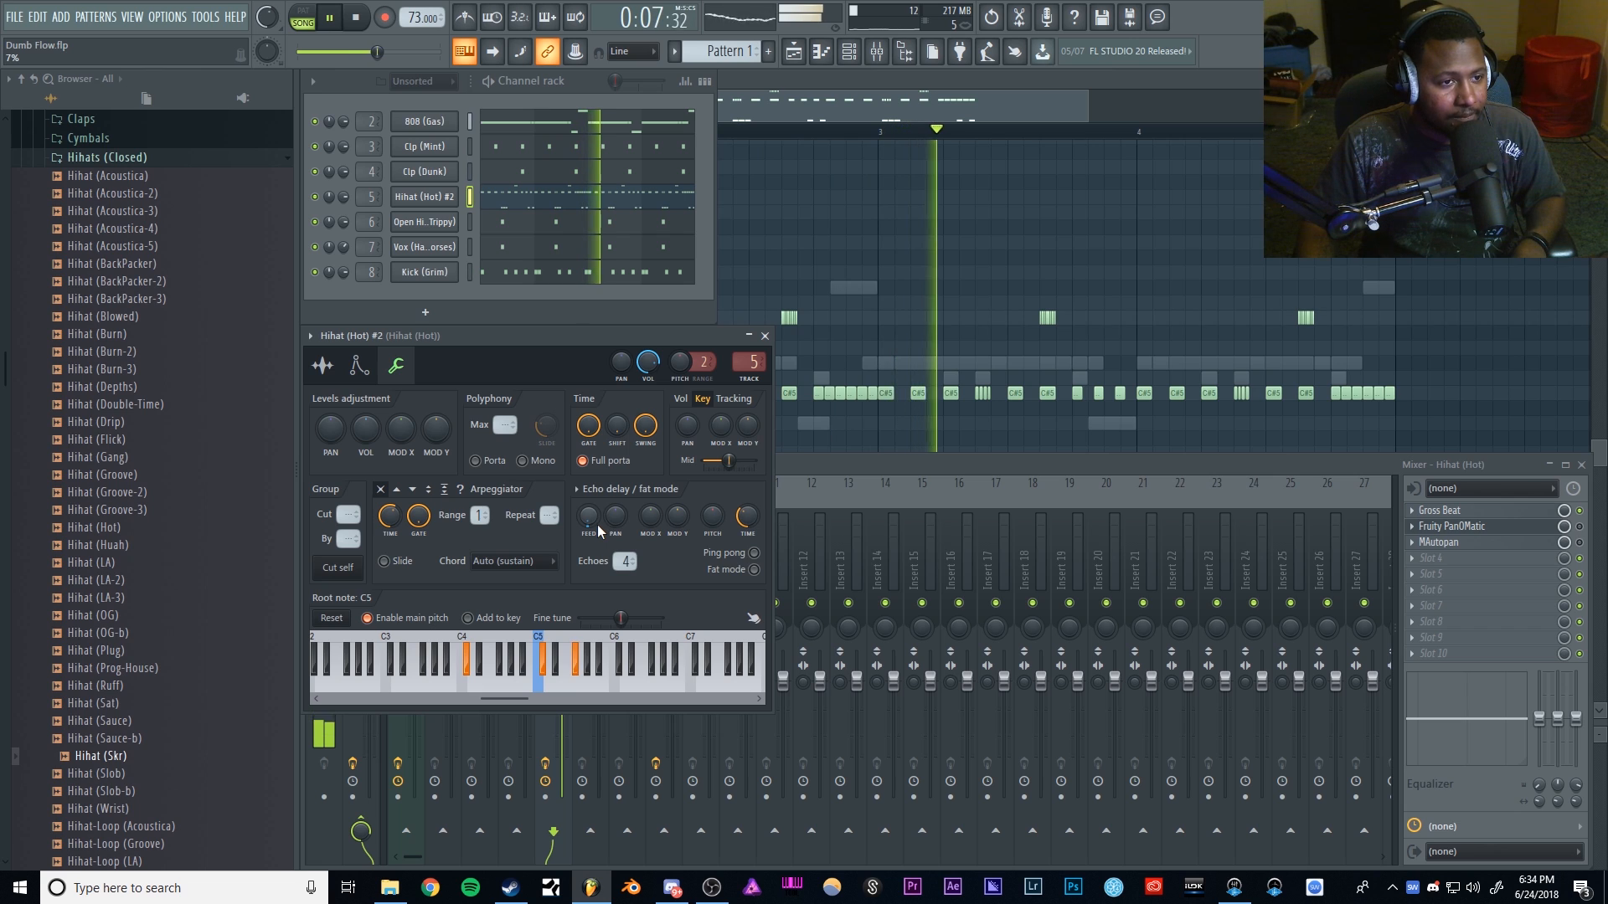
{"action": "key", "text": "space"}
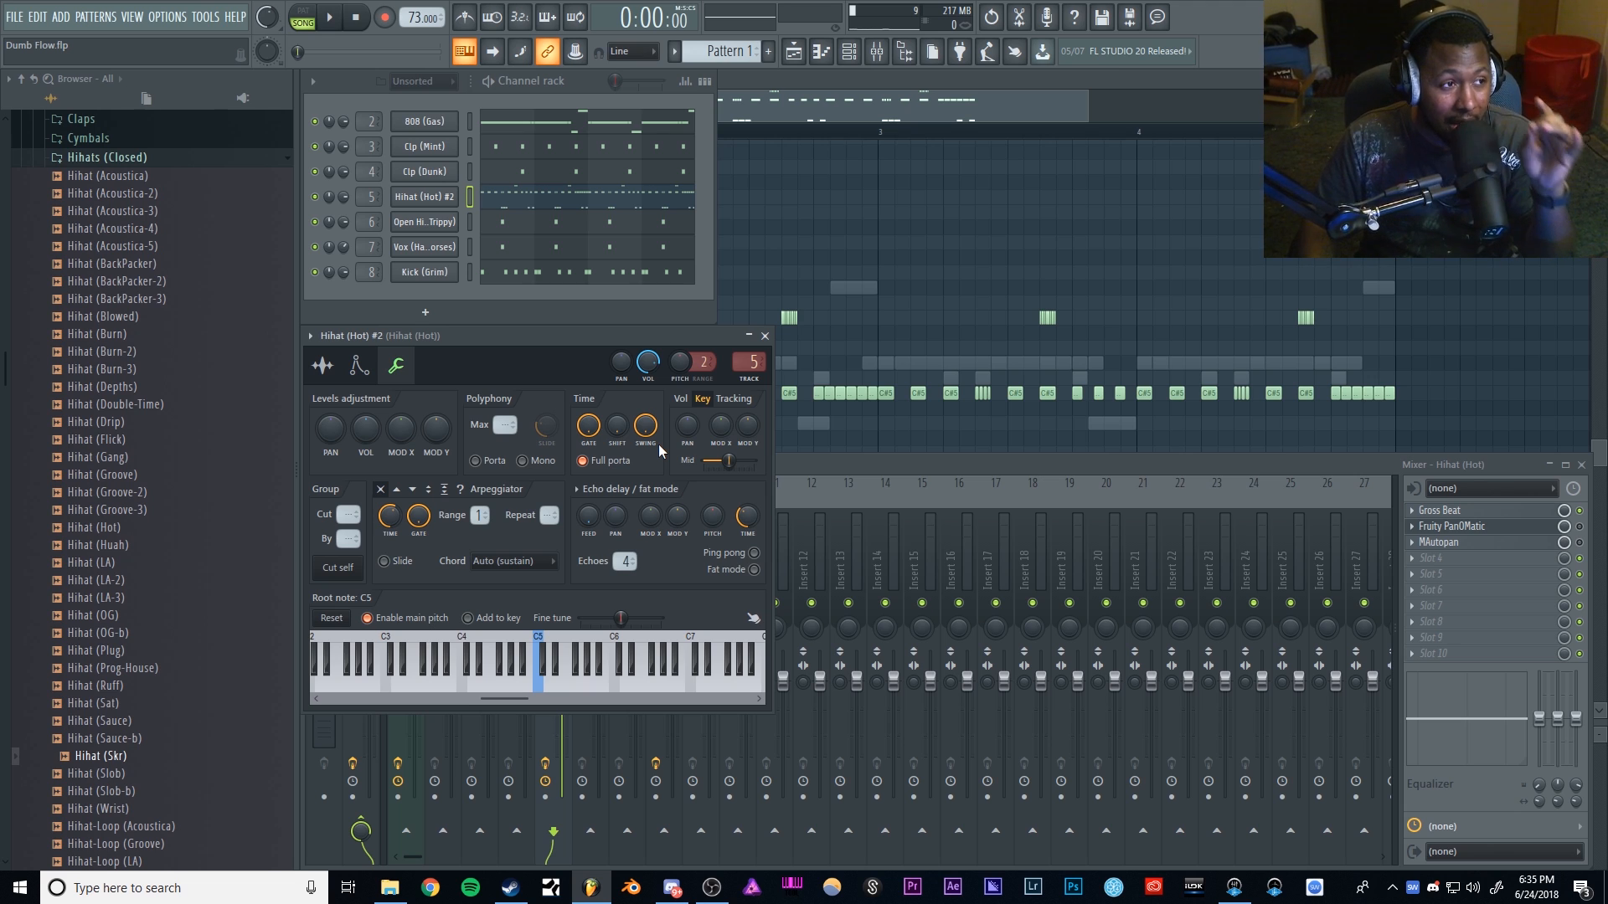
Step: Hide the sample browser
{"action": "left_click", "coordinate": [905, 53]}
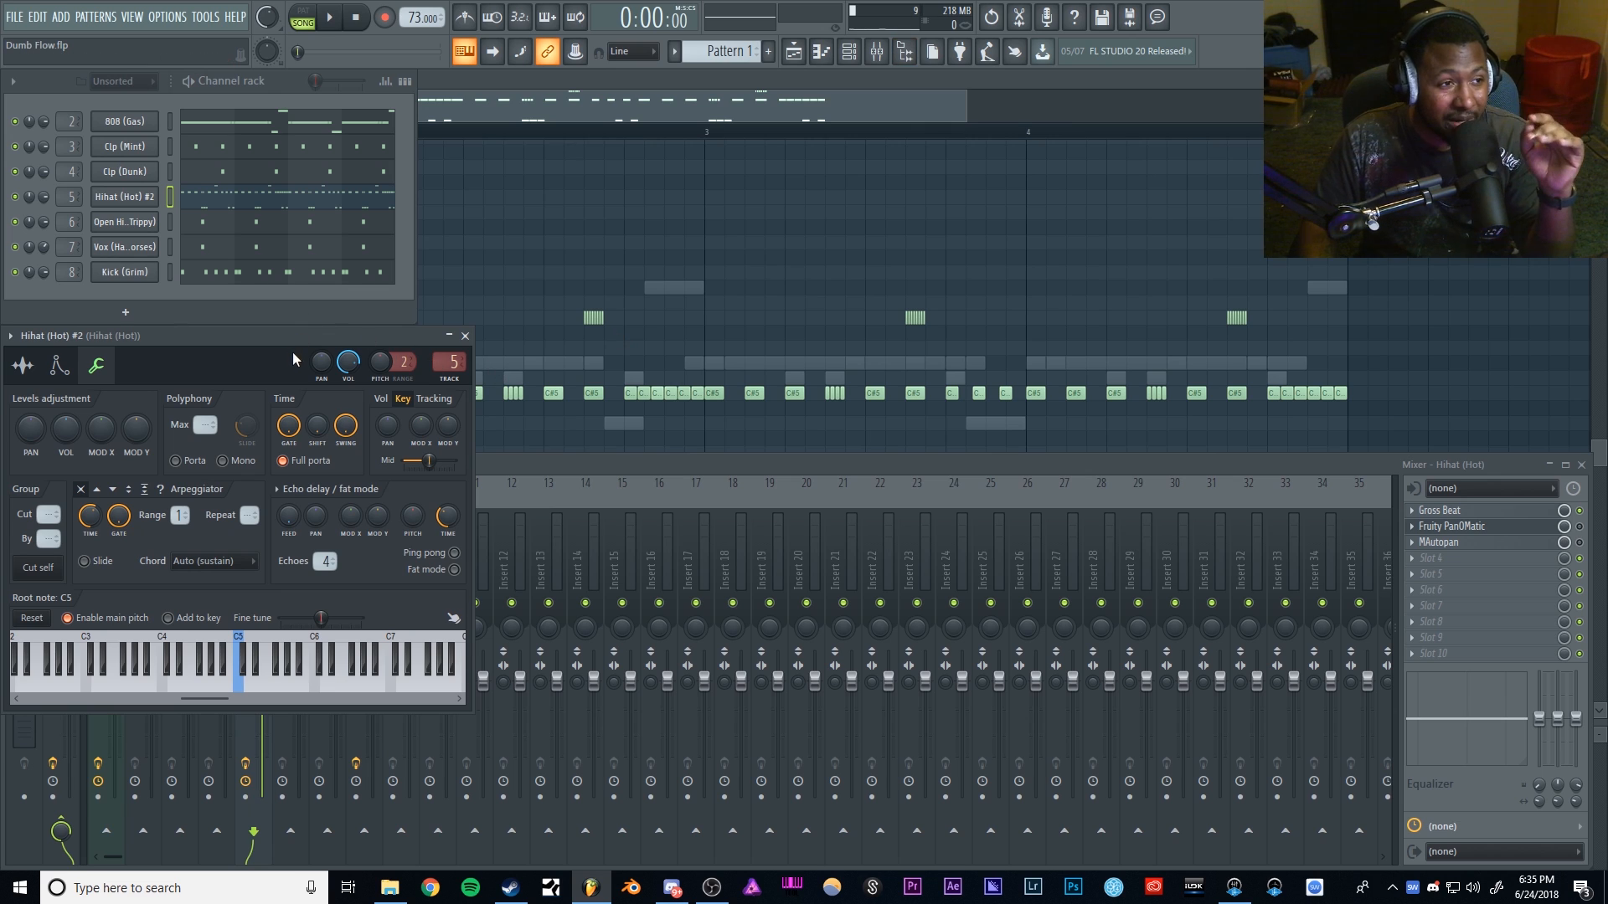